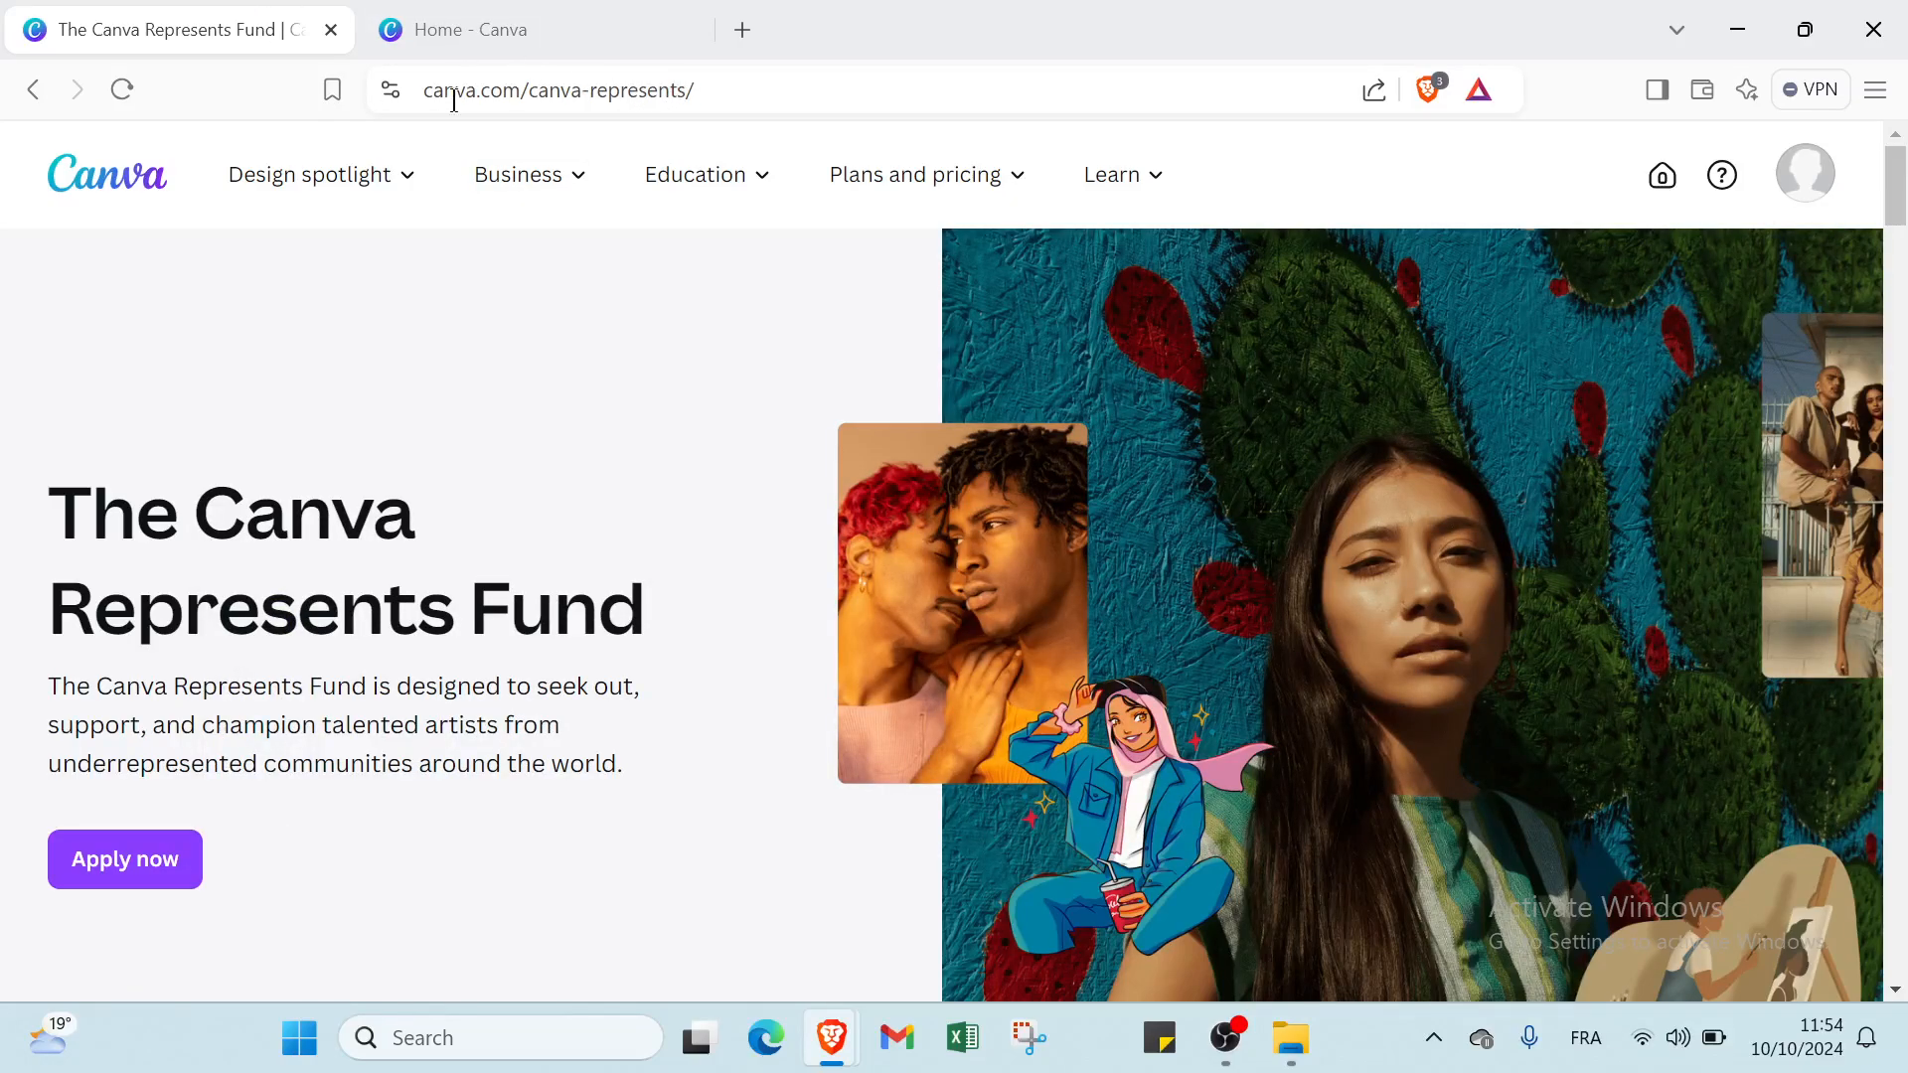
Switch to the Canva home page and look through the existing website designs under Recent designs.
{"action": "scroll", "coordinate": [716, 785], "scroll_direction": "down", "scroll_amount": 4}
{"action": "scroll", "coordinate": [716, 785], "scroll_direction": "up", "scroll_amount": 4}
{"action": "left_click", "coordinate": [451, 29]}
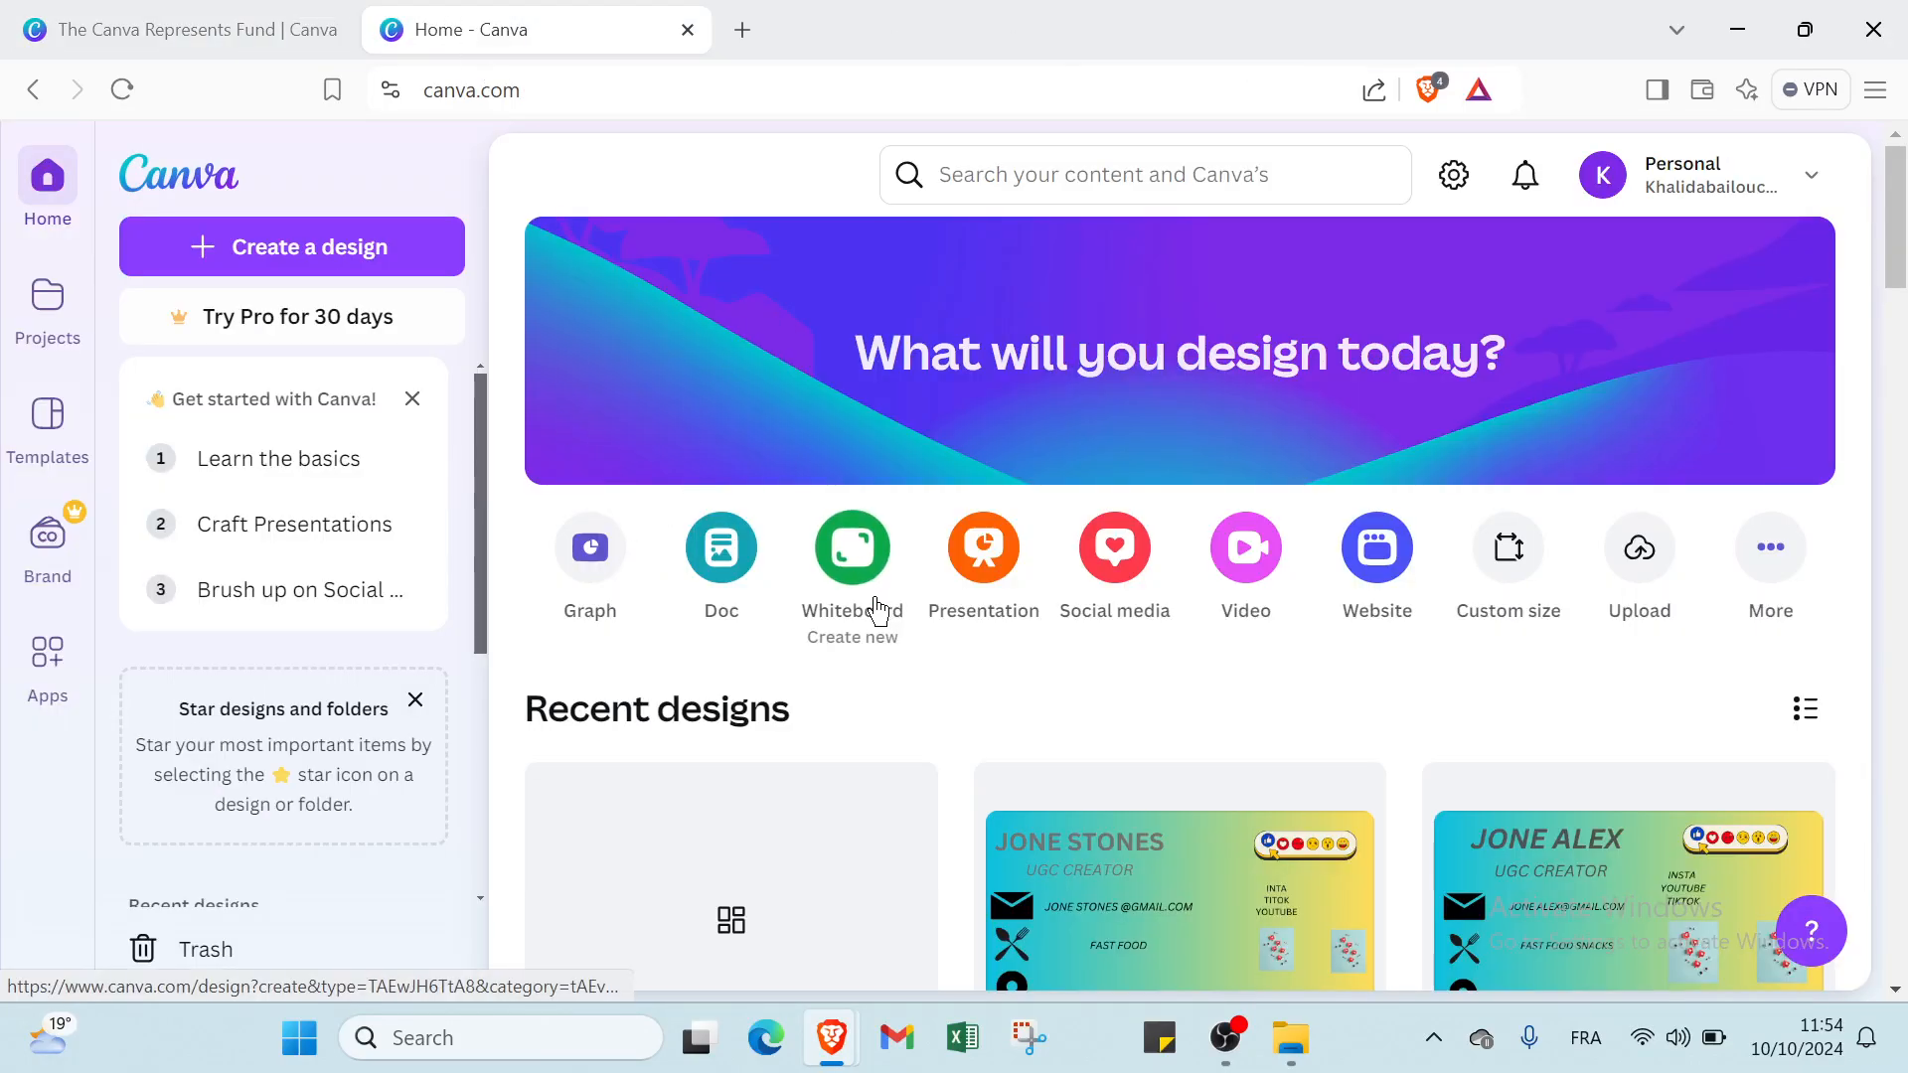
{"action": "scroll", "coordinate": [876, 611], "scroll_direction": "down", "scroll_amount": 1}
{"action": "scroll", "coordinate": [876, 611], "scroll_direction": "down", "scroll_amount": 1}
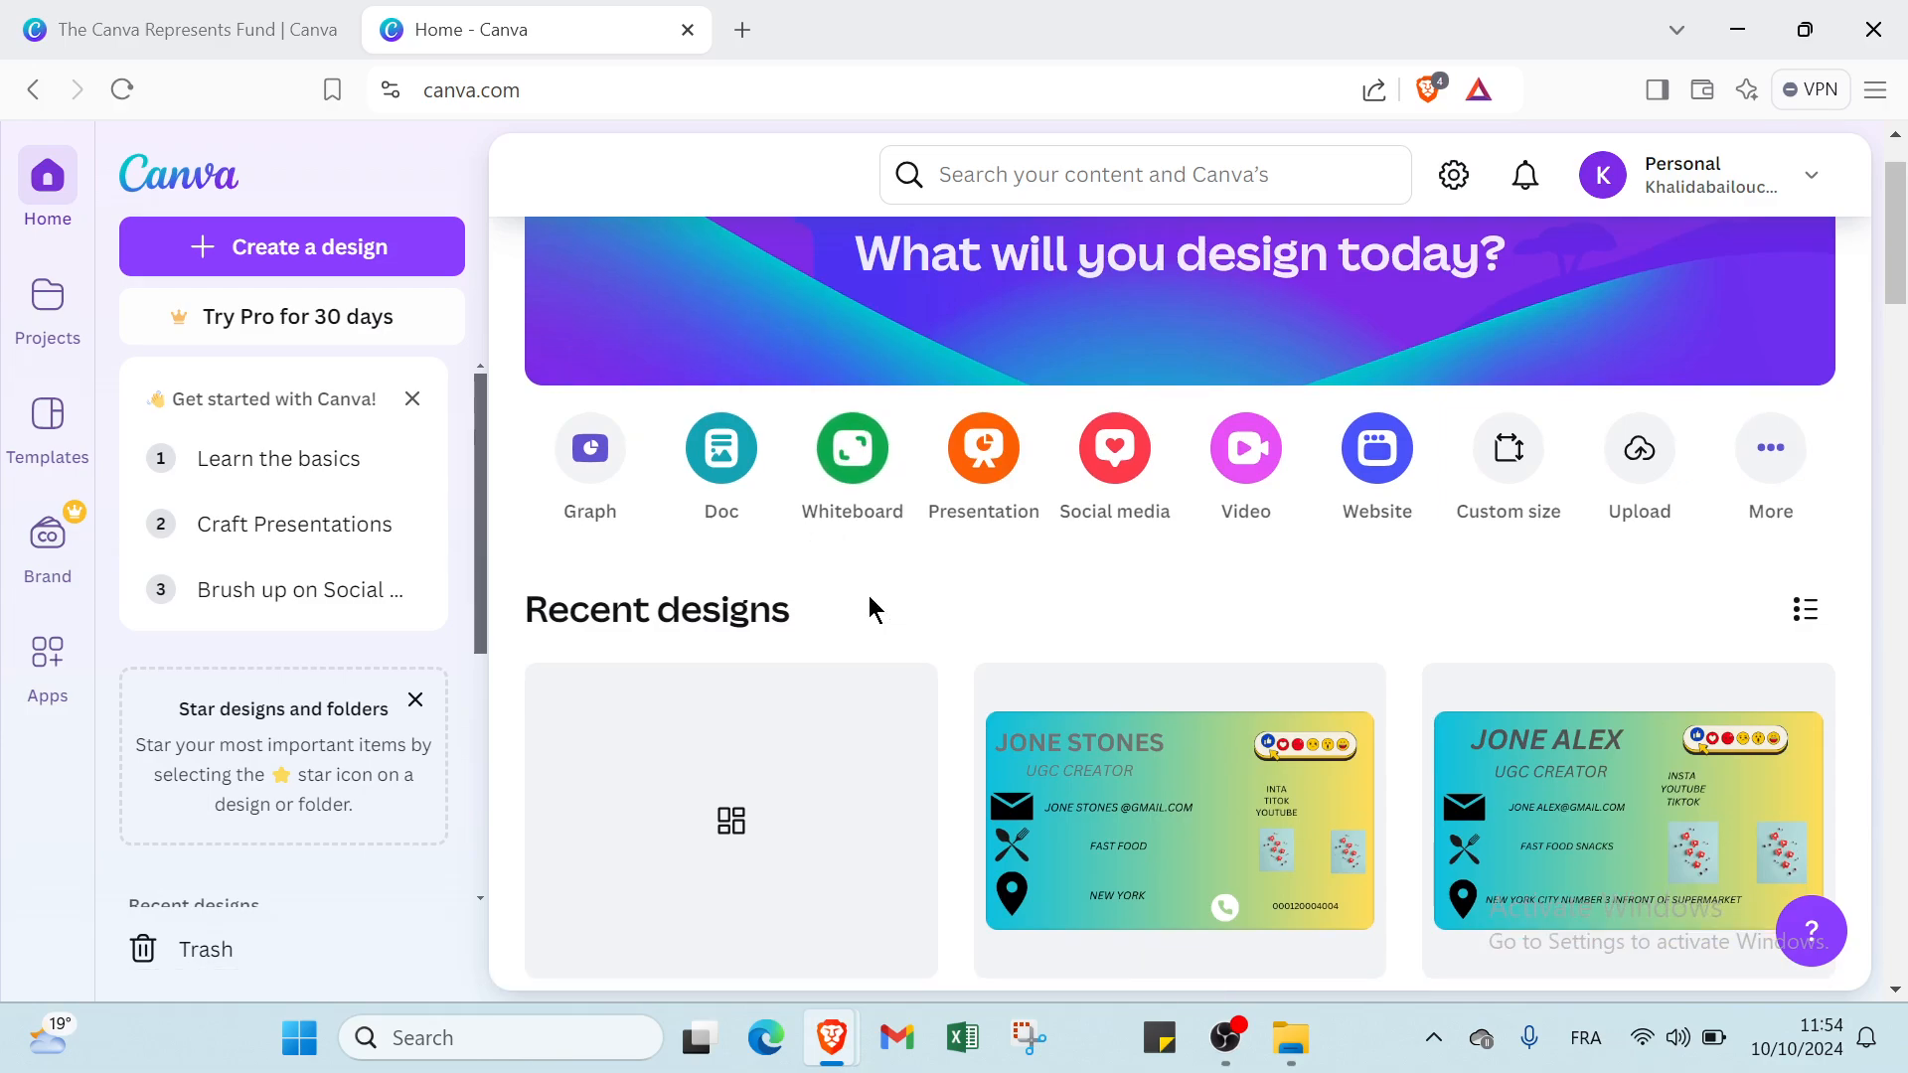
{"action": "scroll", "coordinate": [869, 596], "scroll_direction": "down", "scroll_amount": 2}
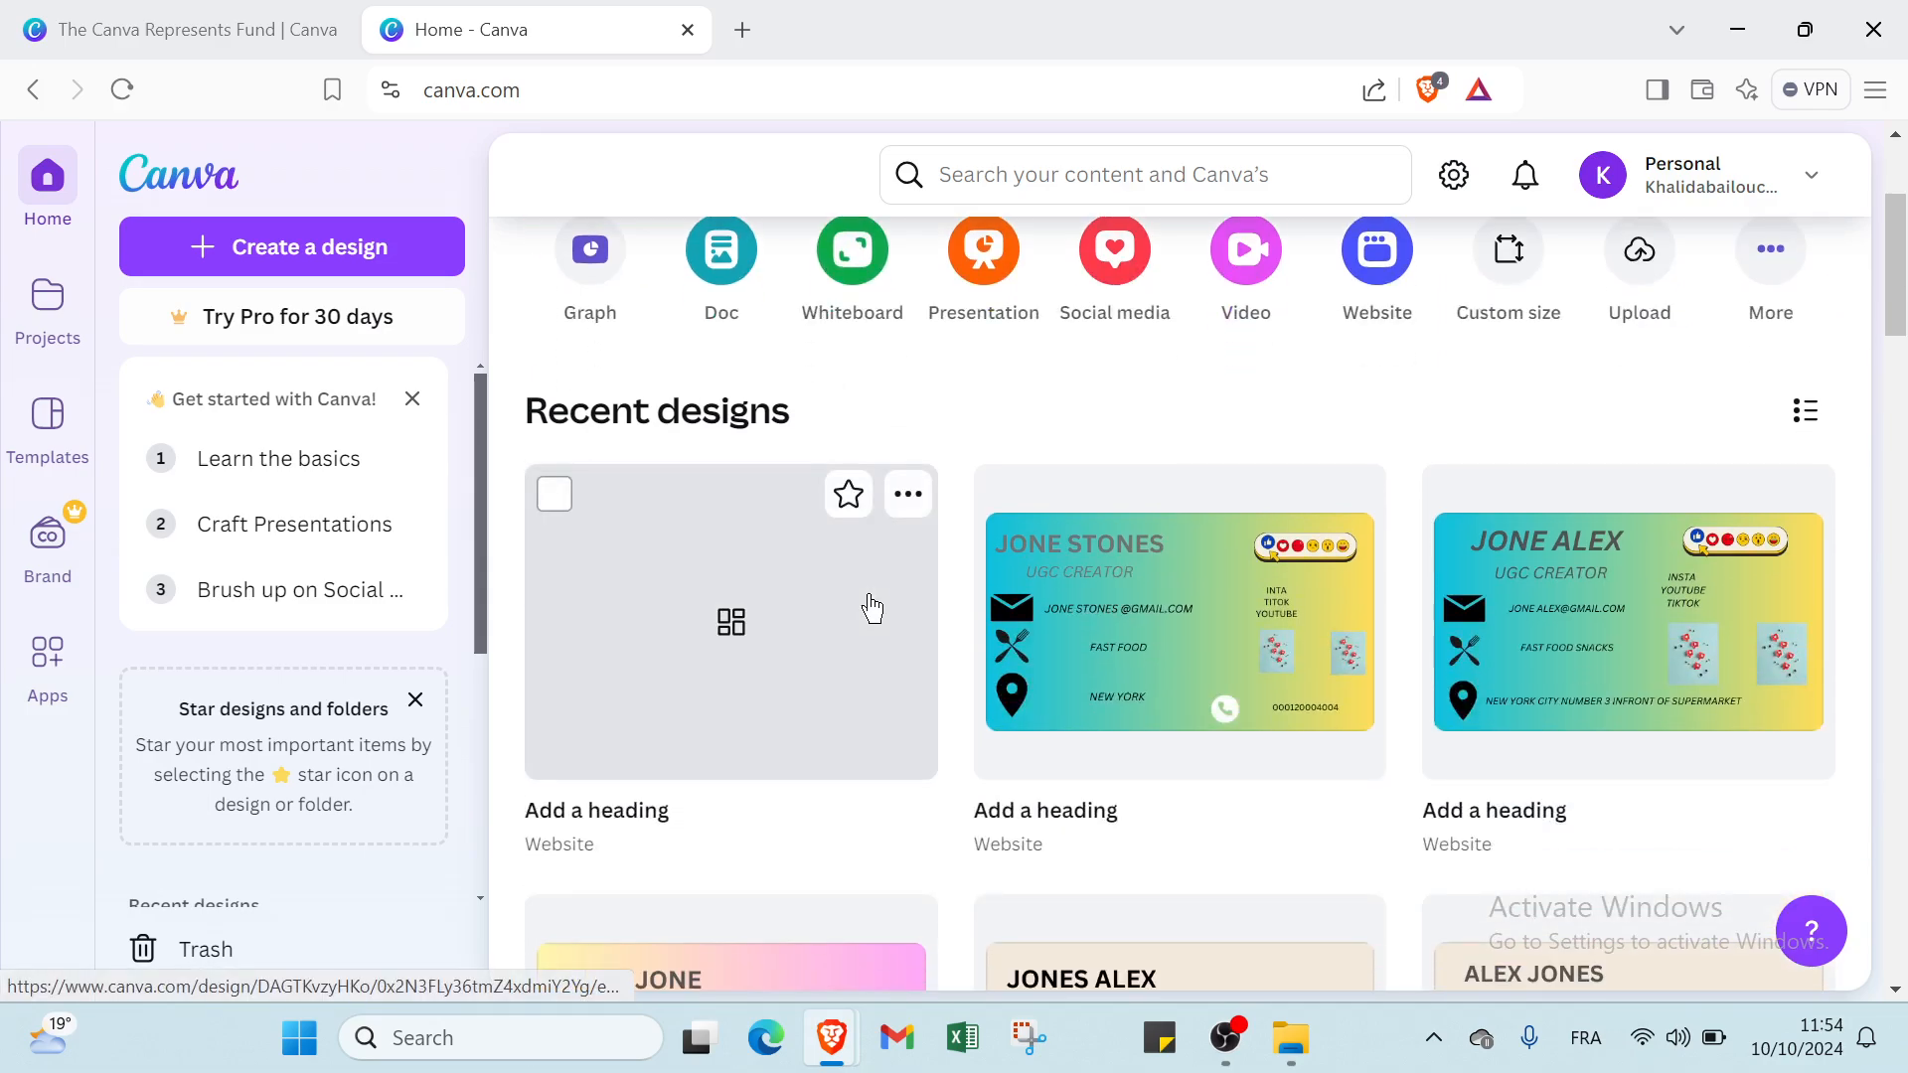
{"action": "scroll", "coordinate": [872, 606], "scroll_direction": "down", "scroll_amount": 3}
{"action": "scroll", "coordinate": [871, 607], "scroll_direction": "down", "scroll_amount": 1}
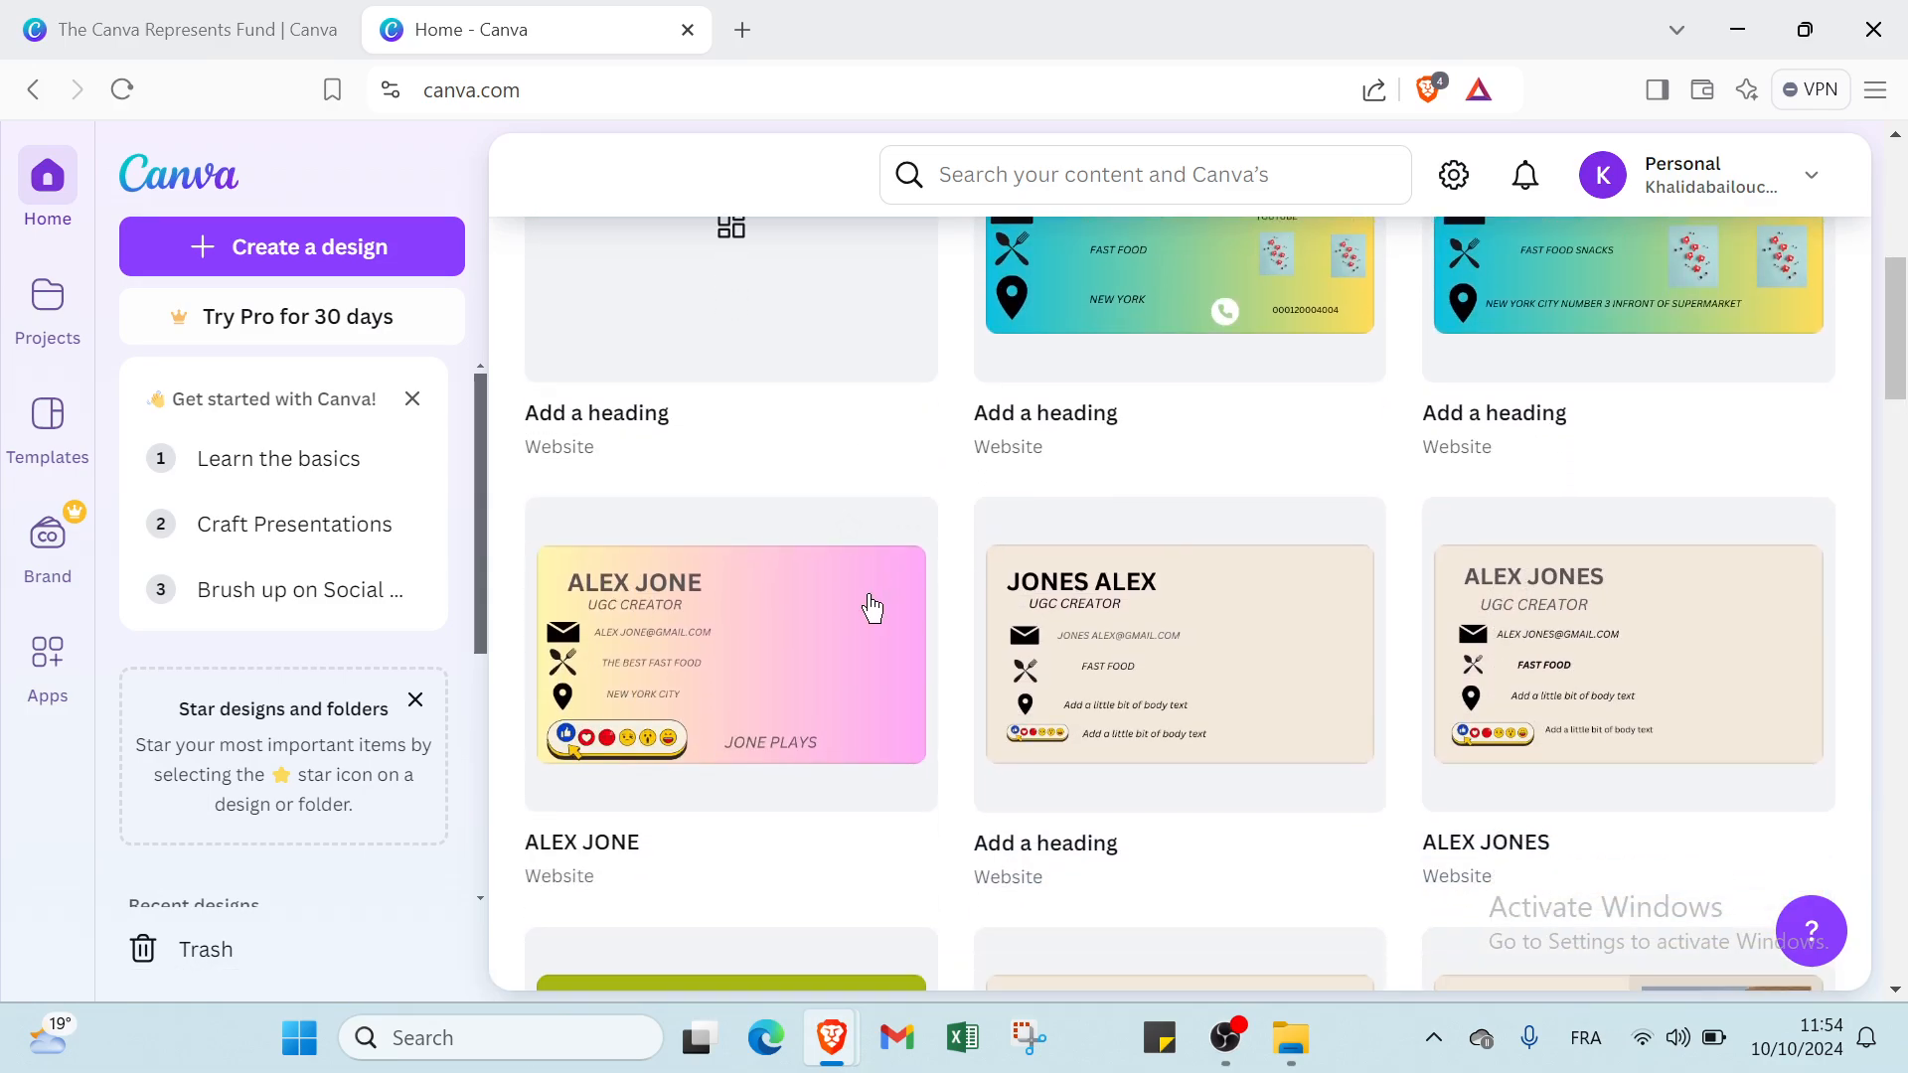
{"action": "scroll", "coordinate": [871, 608], "scroll_direction": "down", "scroll_amount": 2}
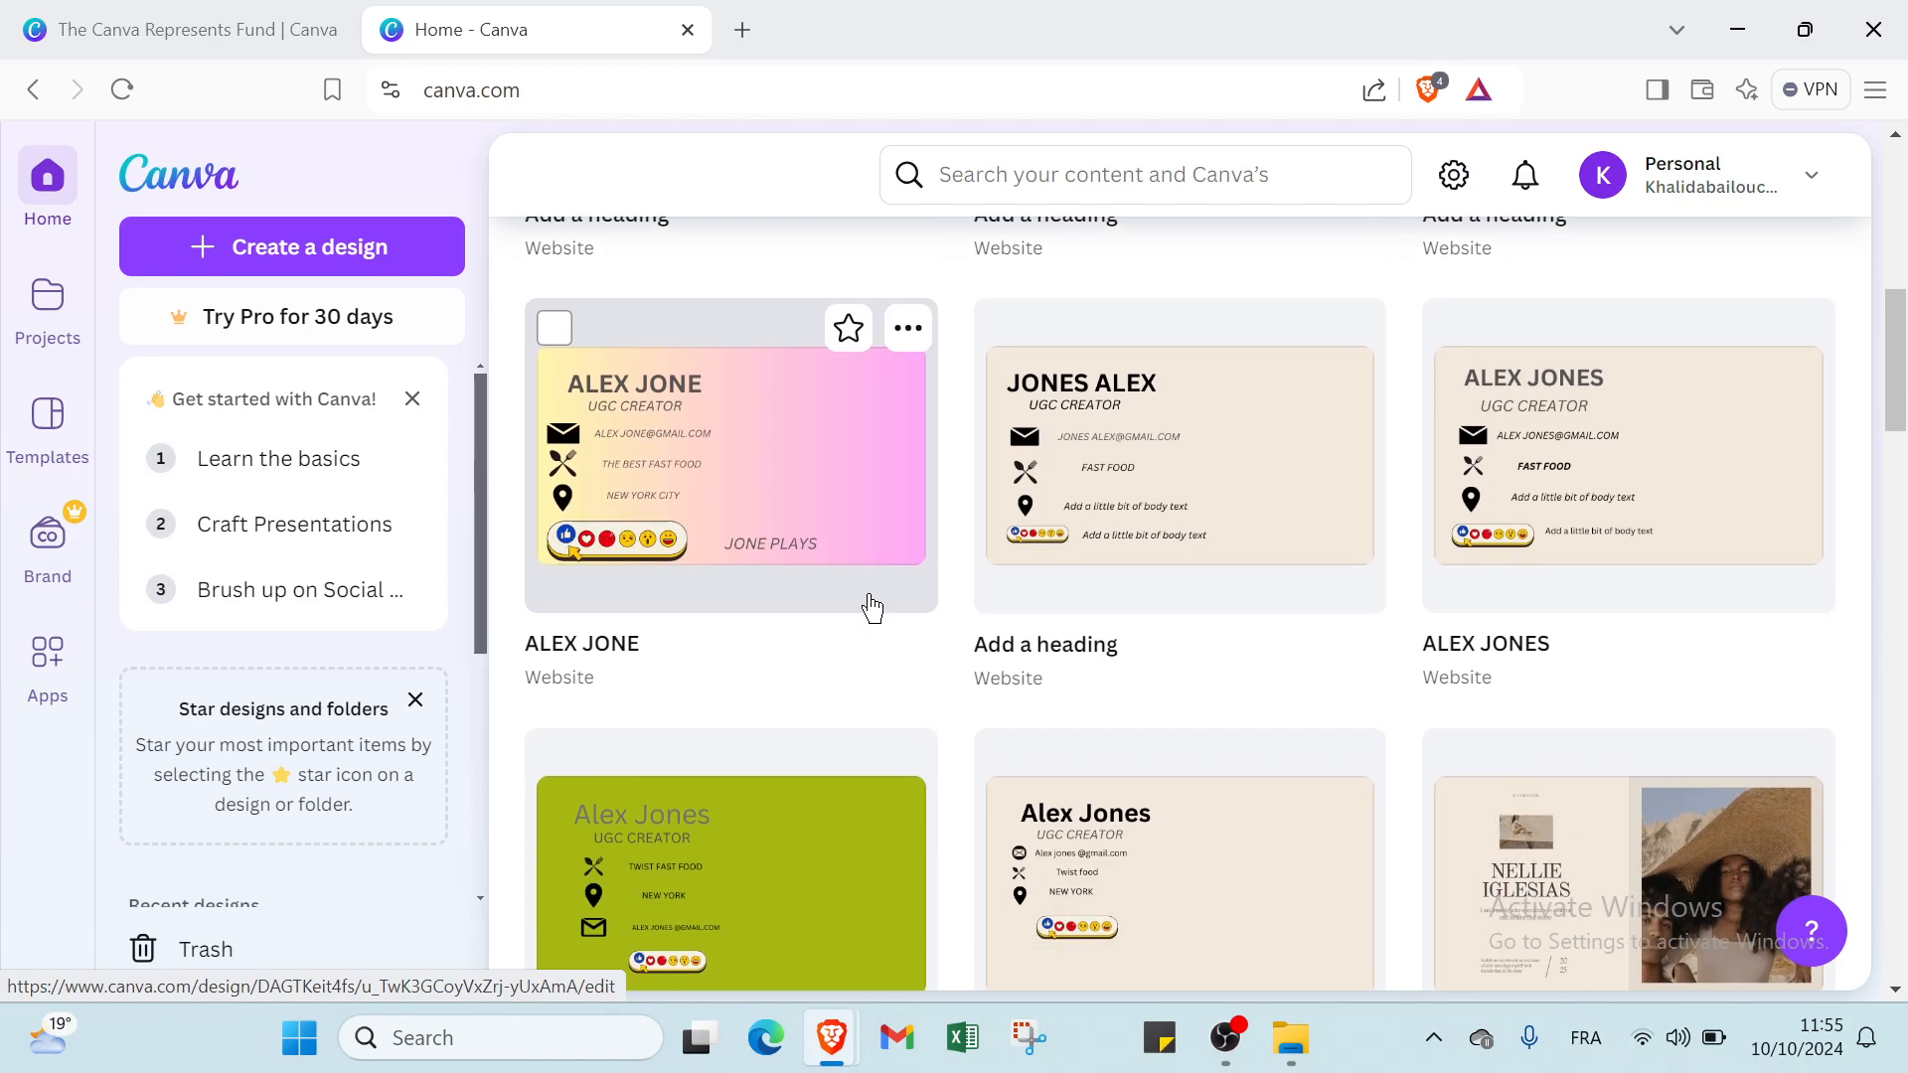
{"action": "scroll", "coordinate": [870, 606], "scroll_direction": "down", "scroll_amount": 2}
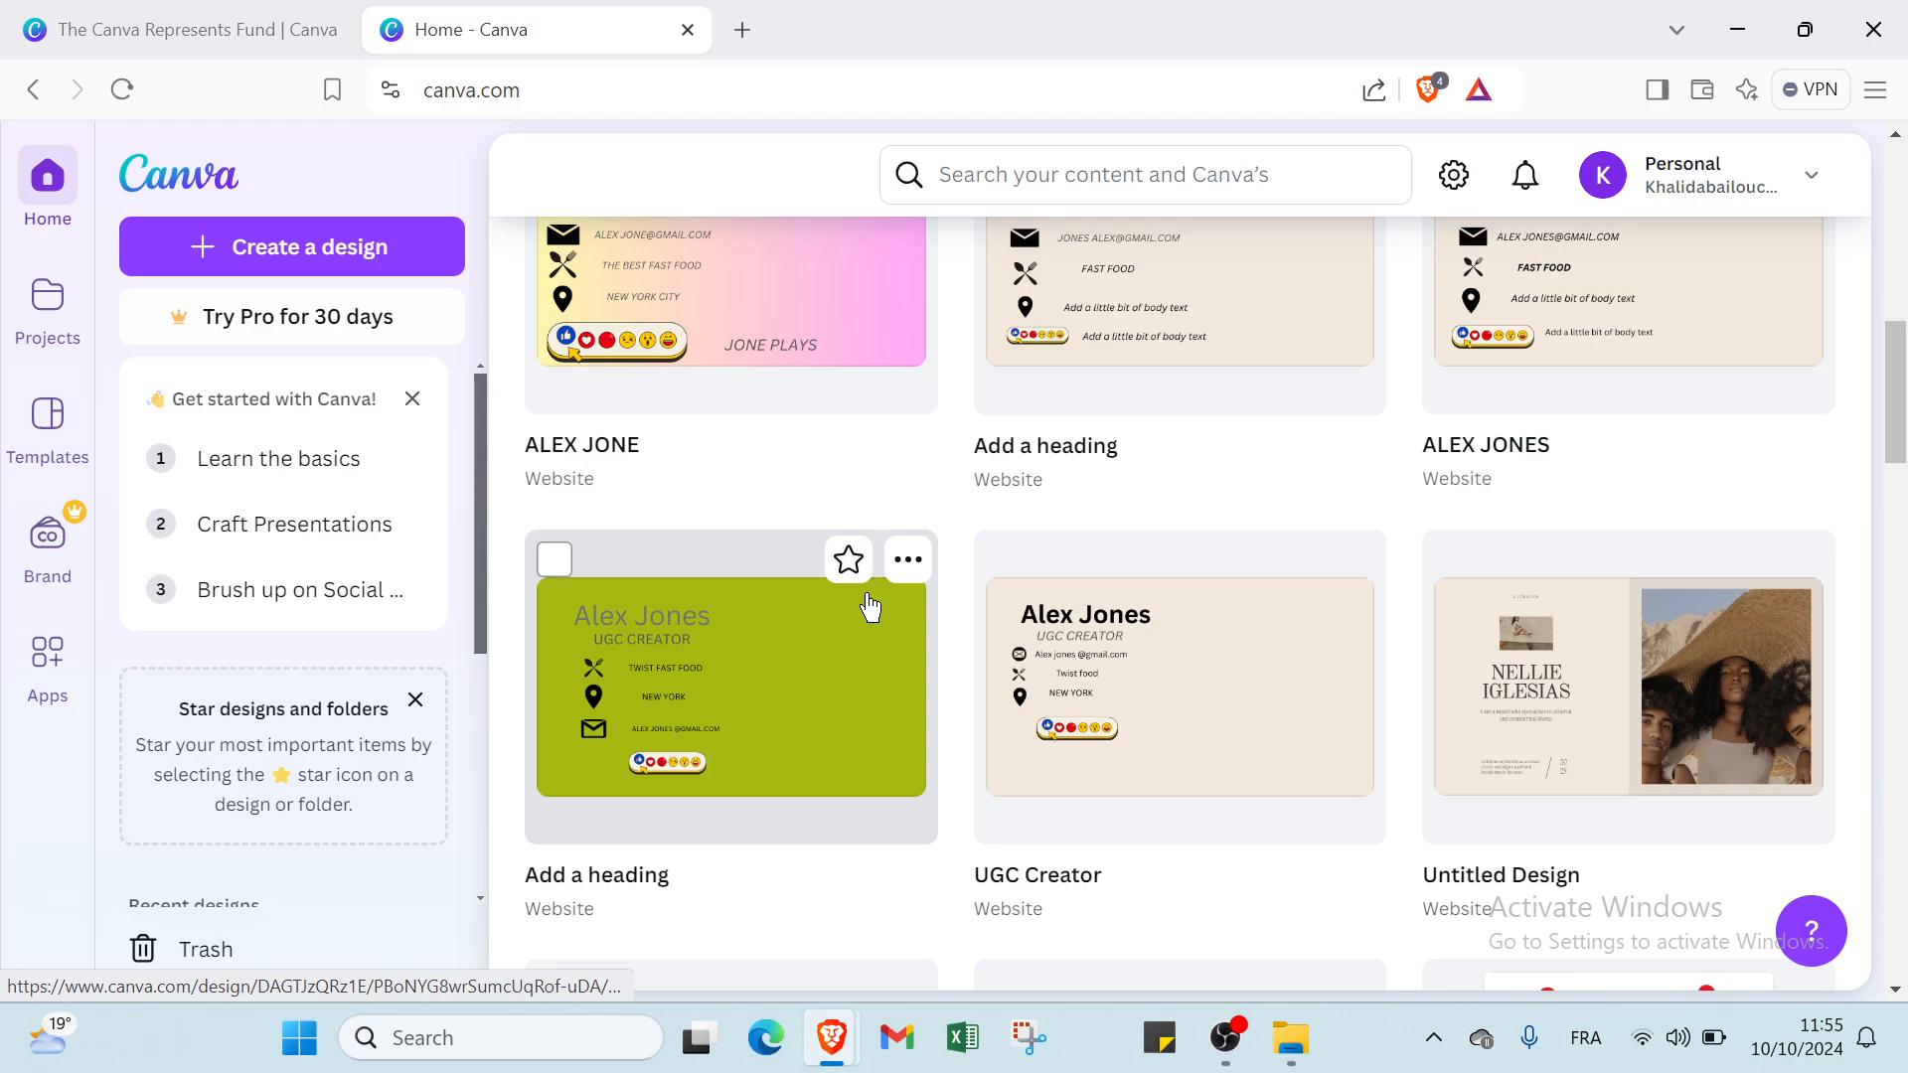
{"action": "scroll", "coordinate": [871, 606], "scroll_direction": "up", "scroll_amount": 10}
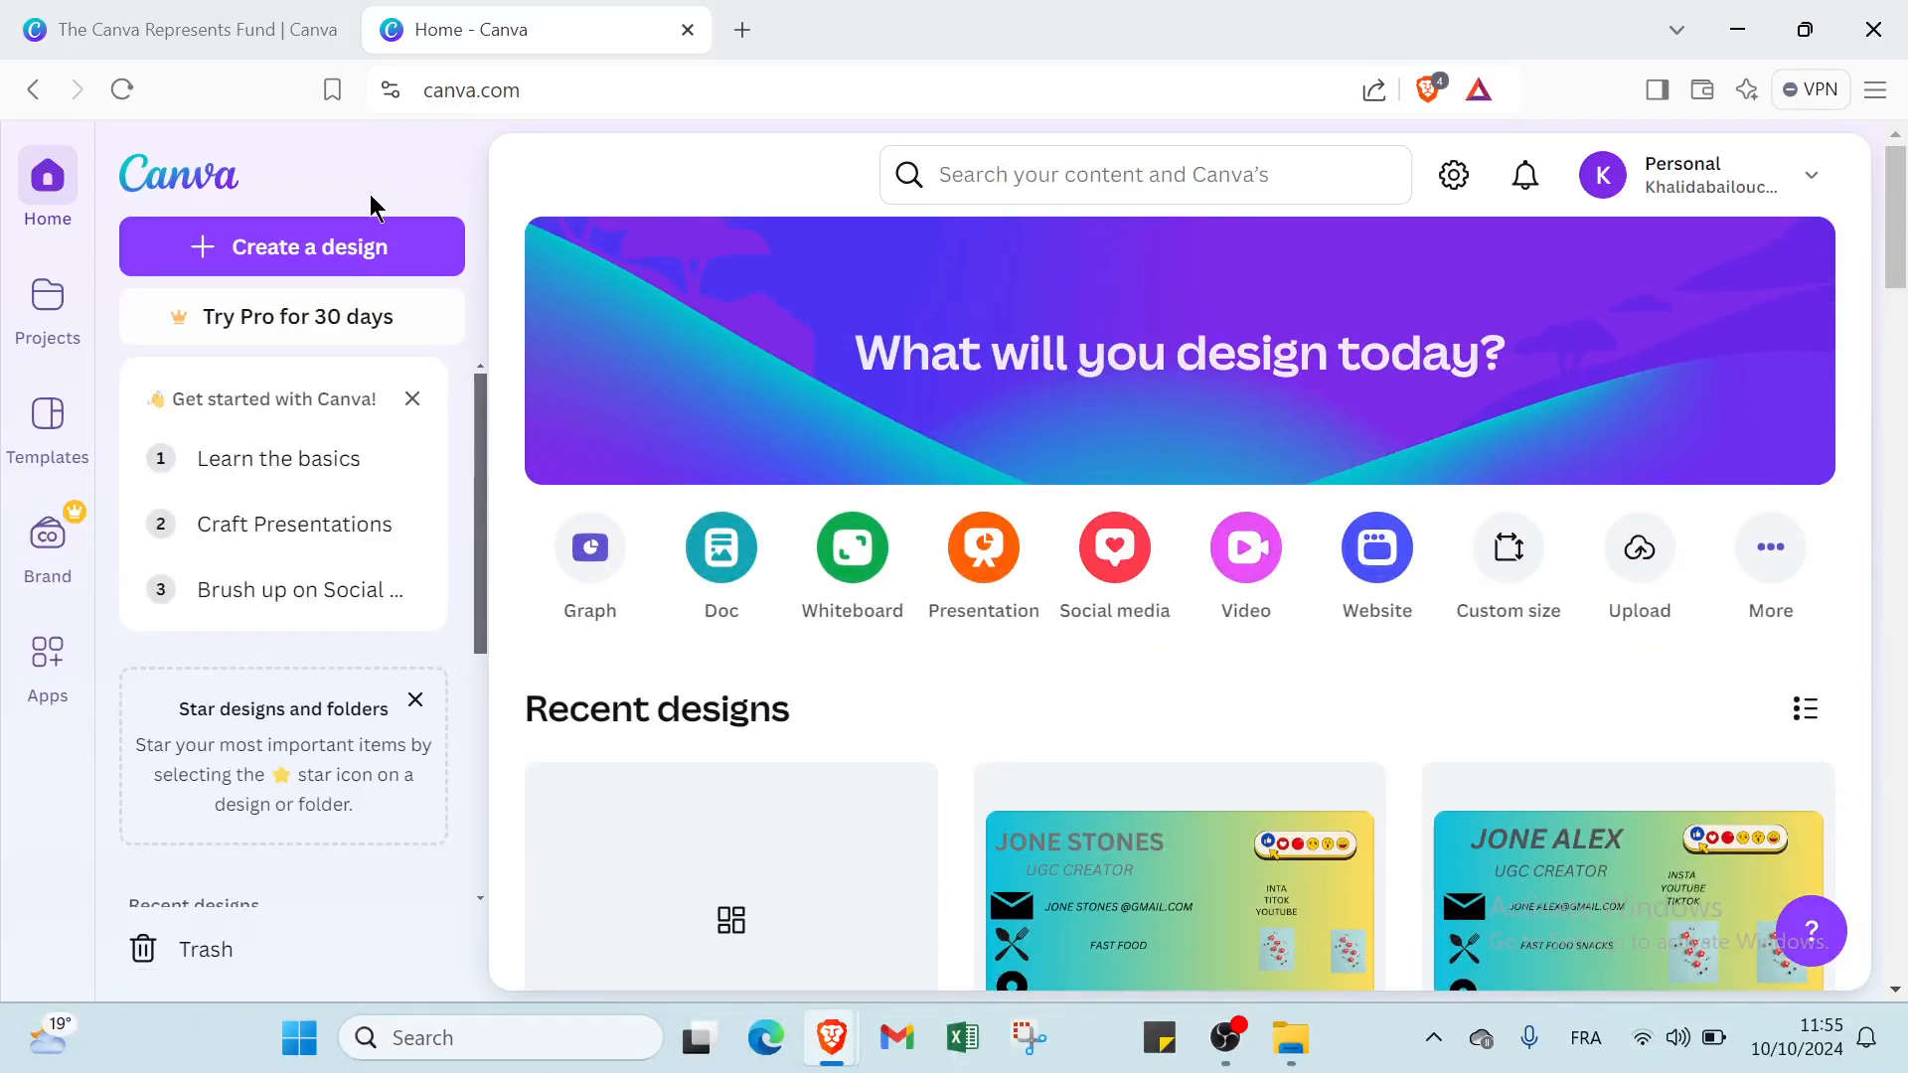
Create a new website design of the Portfolio Website type.
{"action": "left_click", "coordinate": [358, 246]}
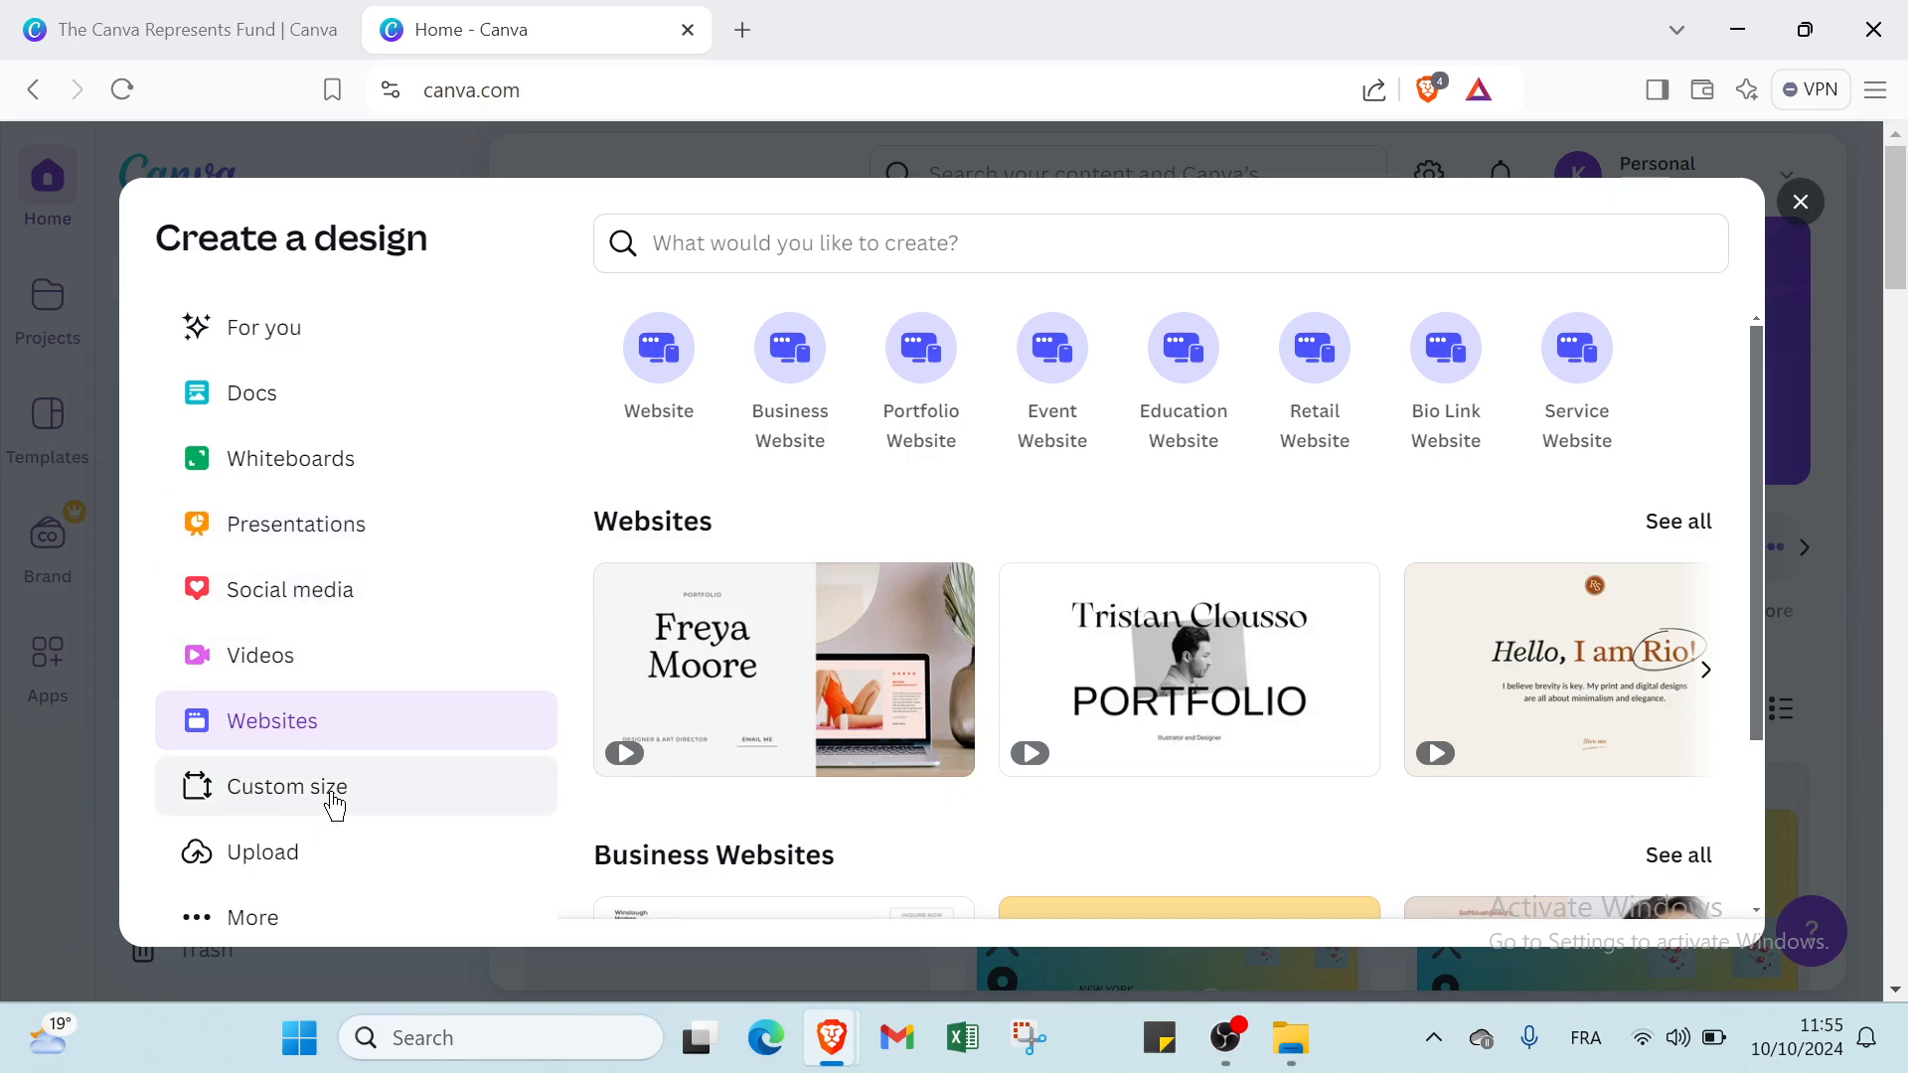
{"action": "scroll", "coordinate": [331, 800], "scroll_direction": "down", "scroll_amount": 2}
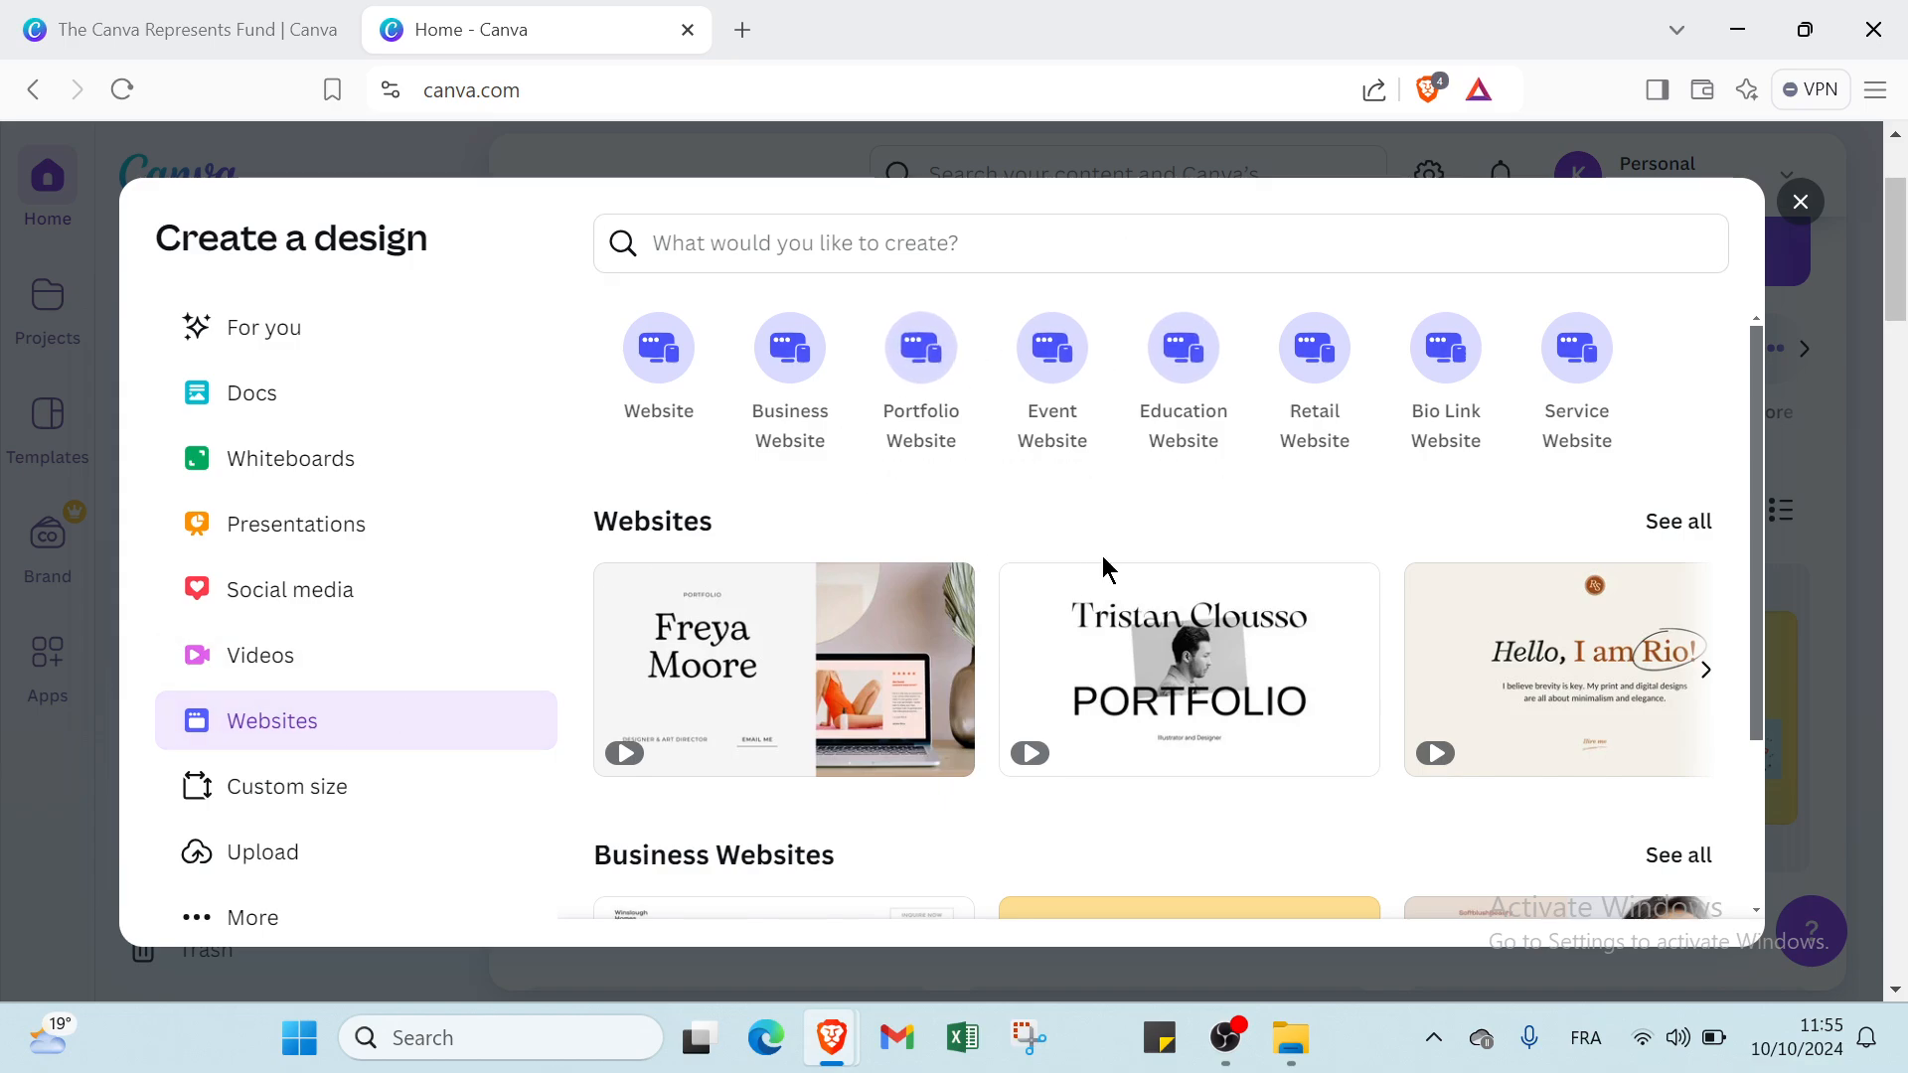
{"action": "left_click", "coordinate": [904, 375]}
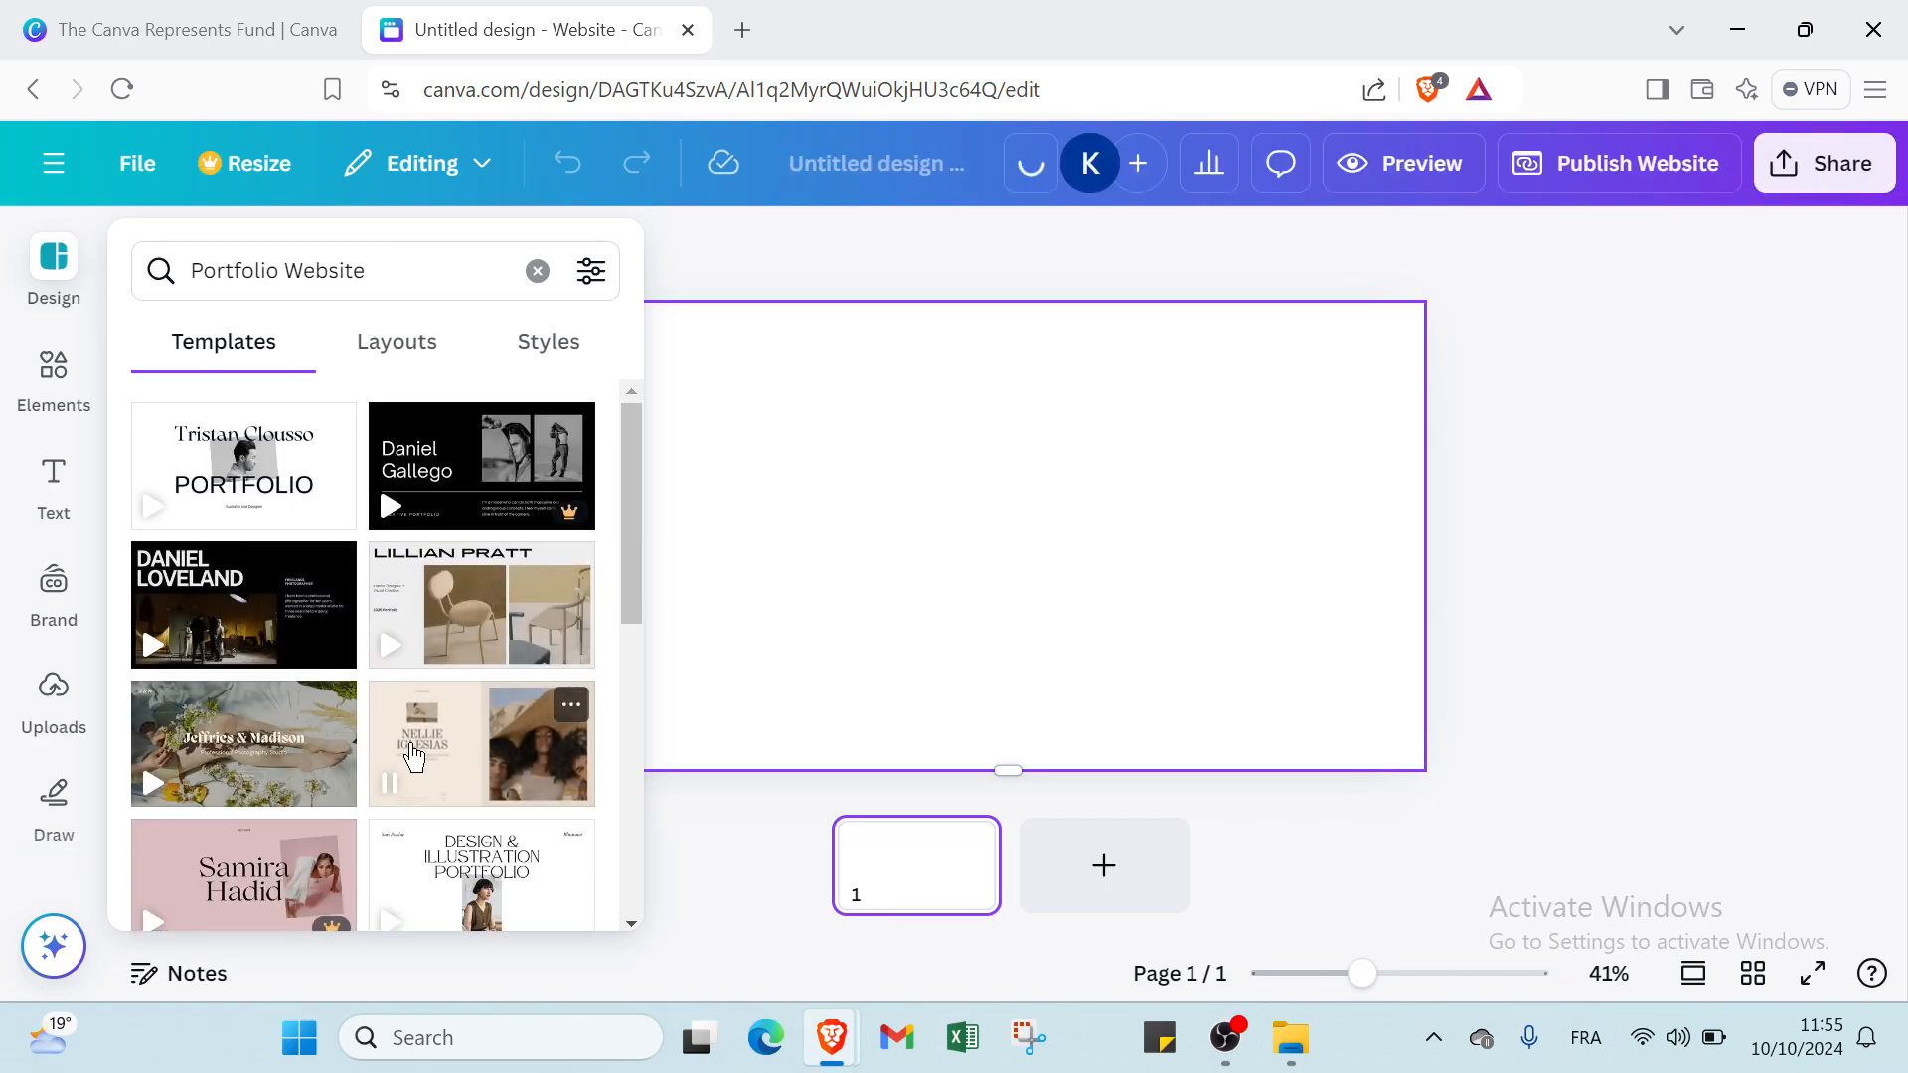
Apply the "Work with me" page of the beige modeling portfolio template to page 1.
{"action": "left_click", "coordinate": [413, 756]}
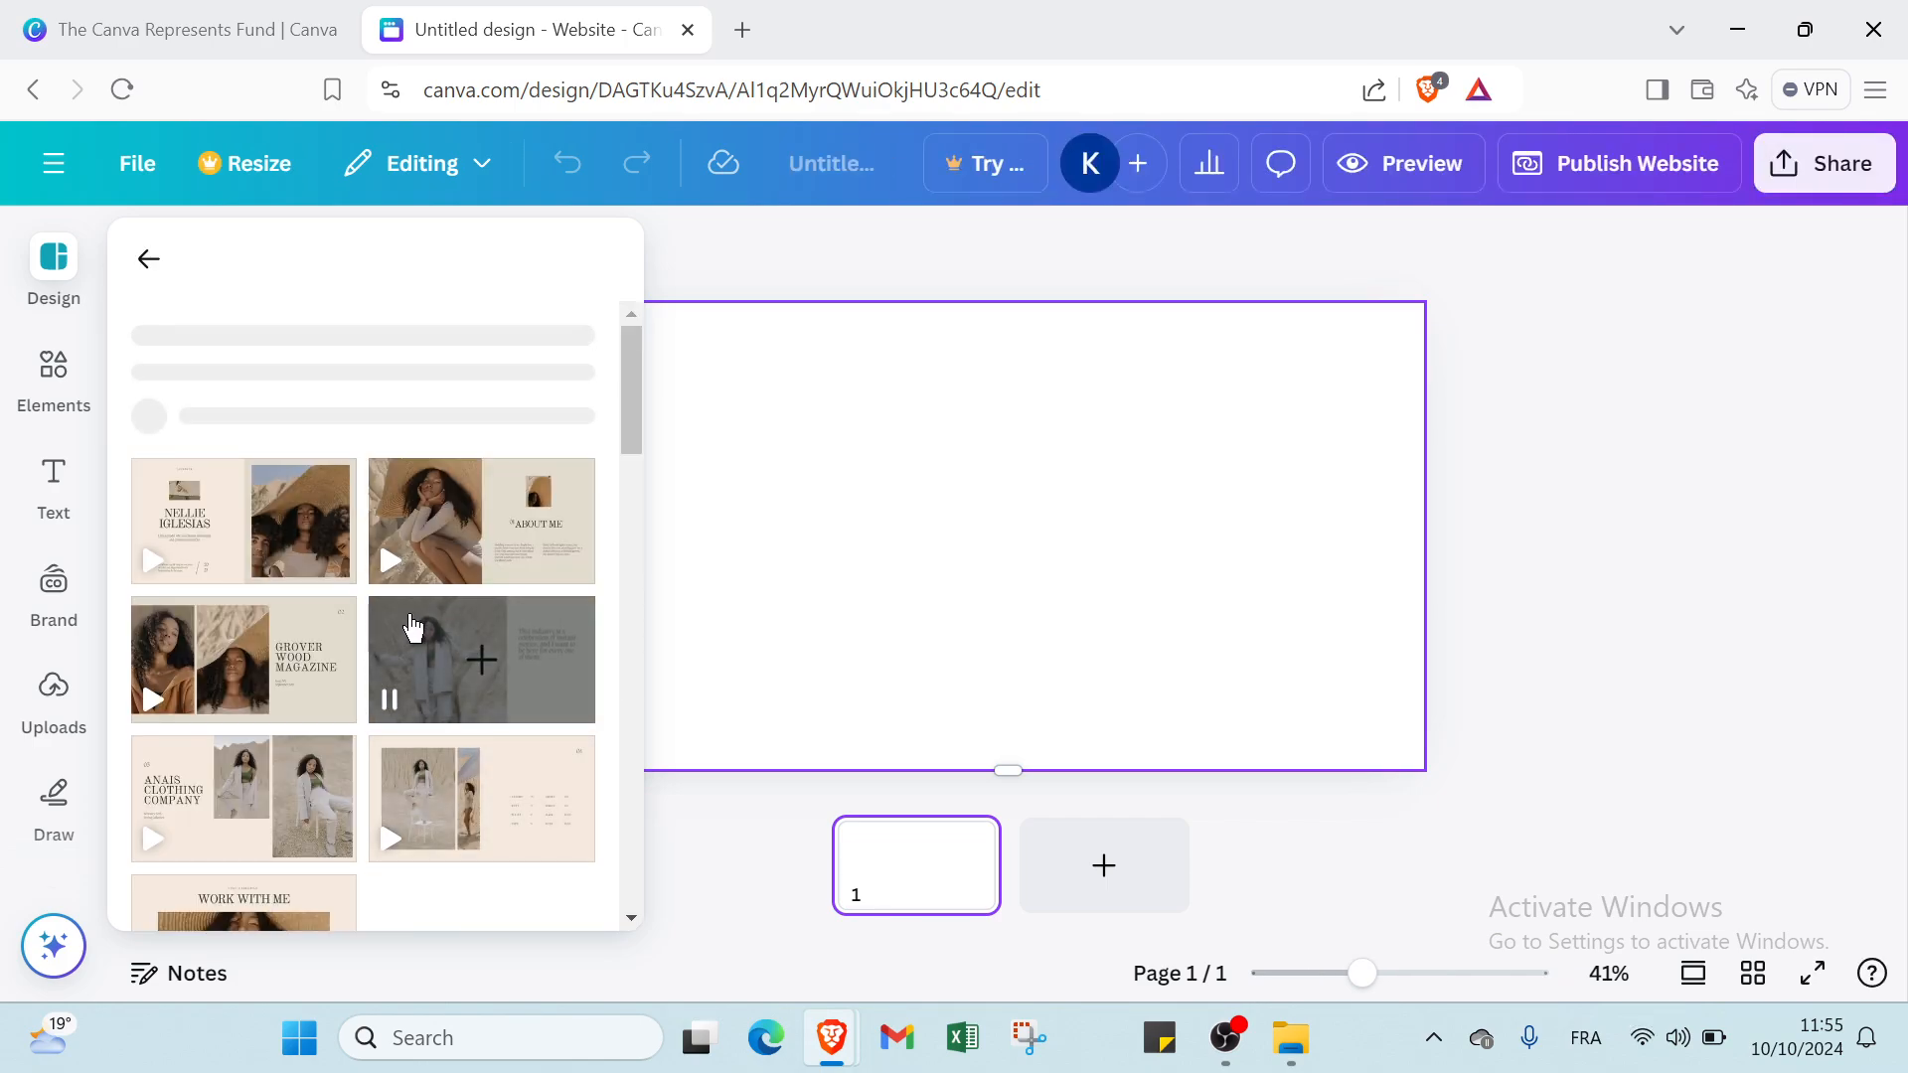
{"action": "scroll", "coordinate": [413, 626], "scroll_direction": "down", "scroll_amount": 5}
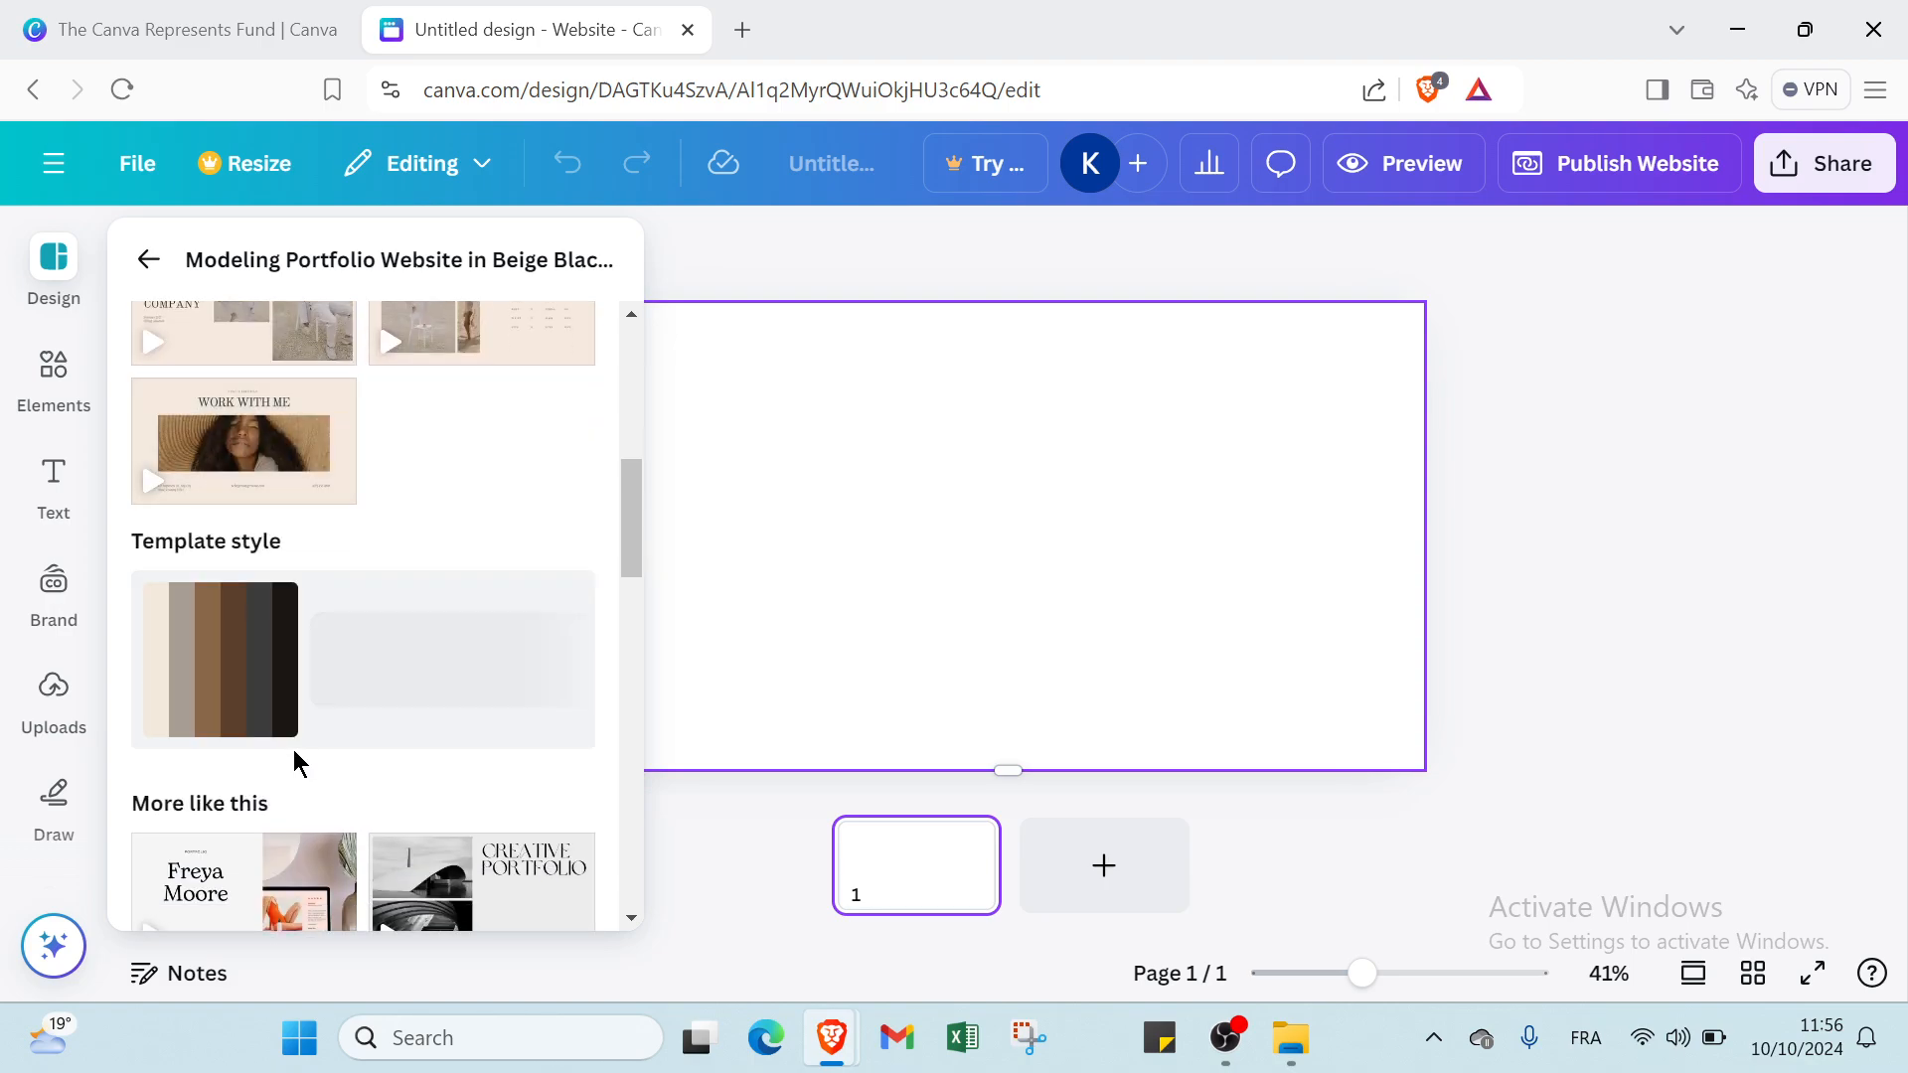
{"action": "scroll", "coordinate": [288, 754], "scroll_direction": "up", "scroll_amount": 2}
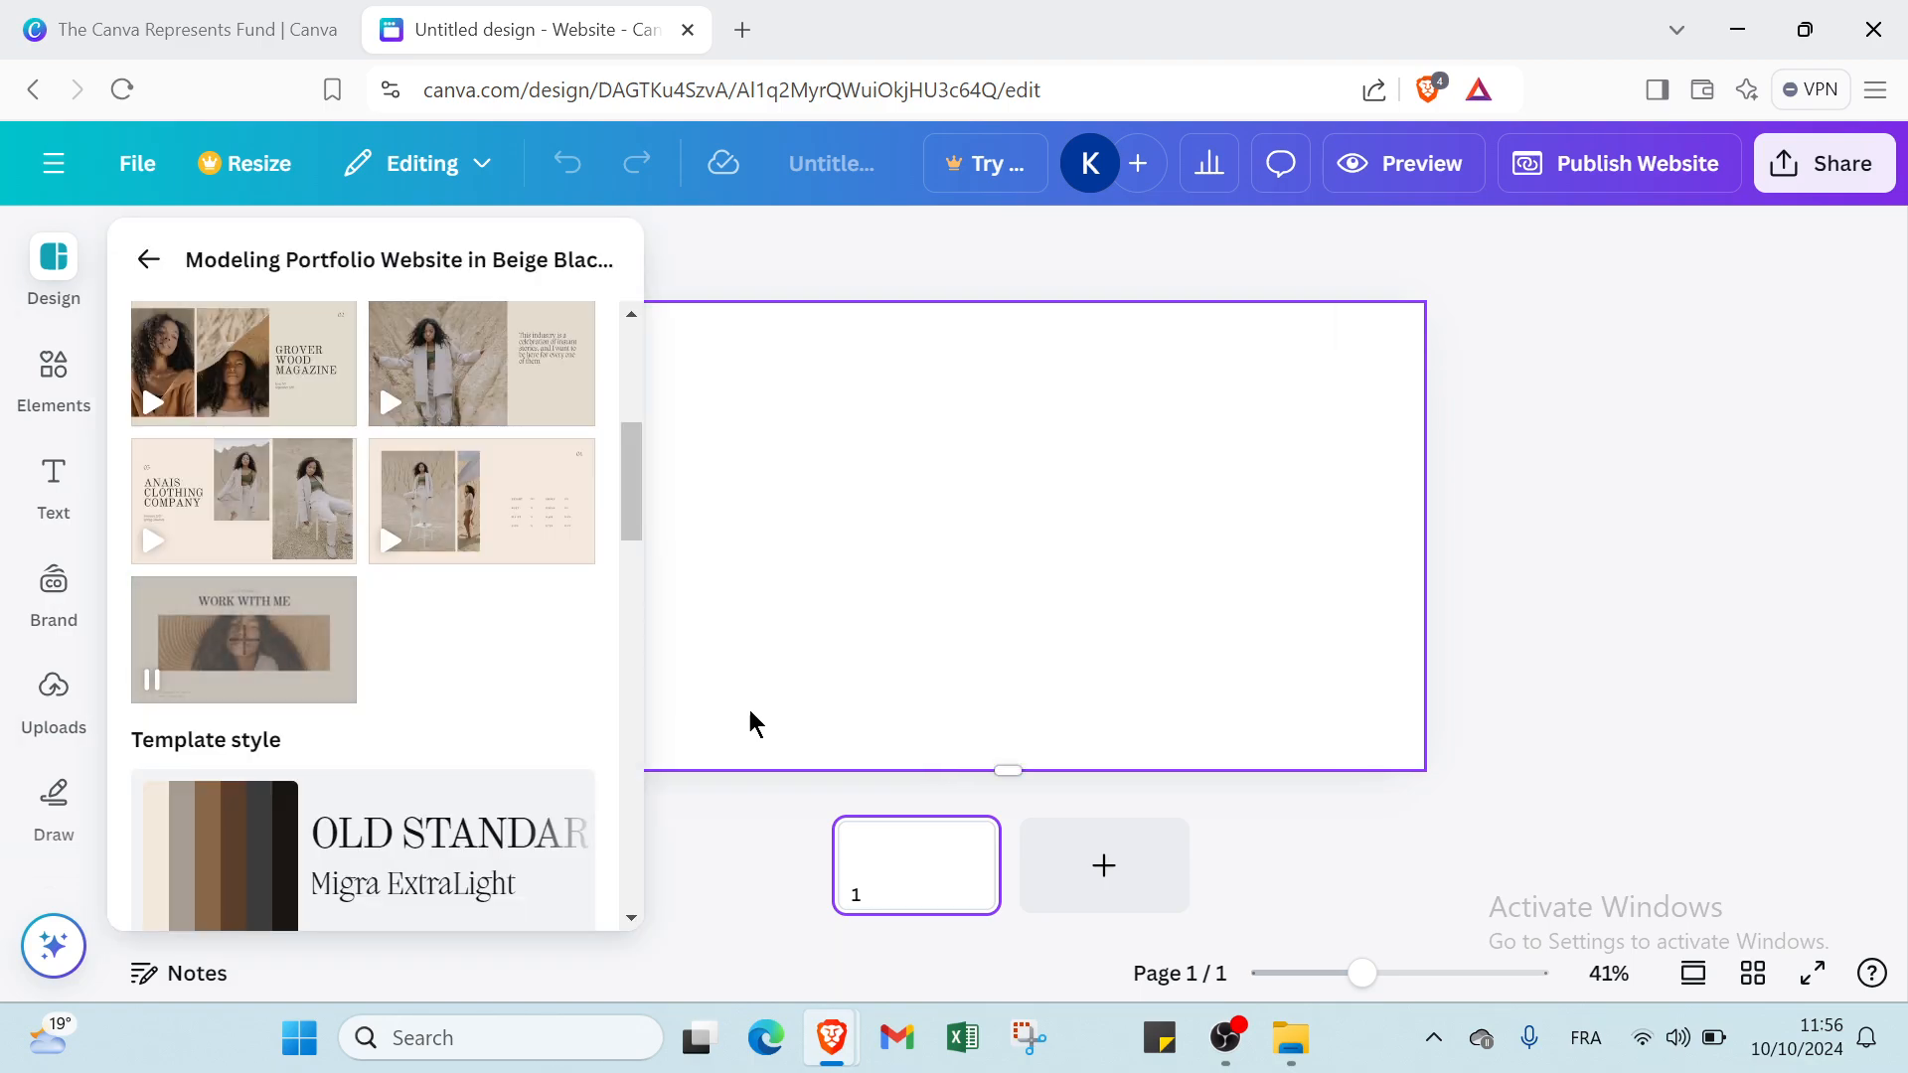
{"action": "left_click", "coordinate": [244, 636]}
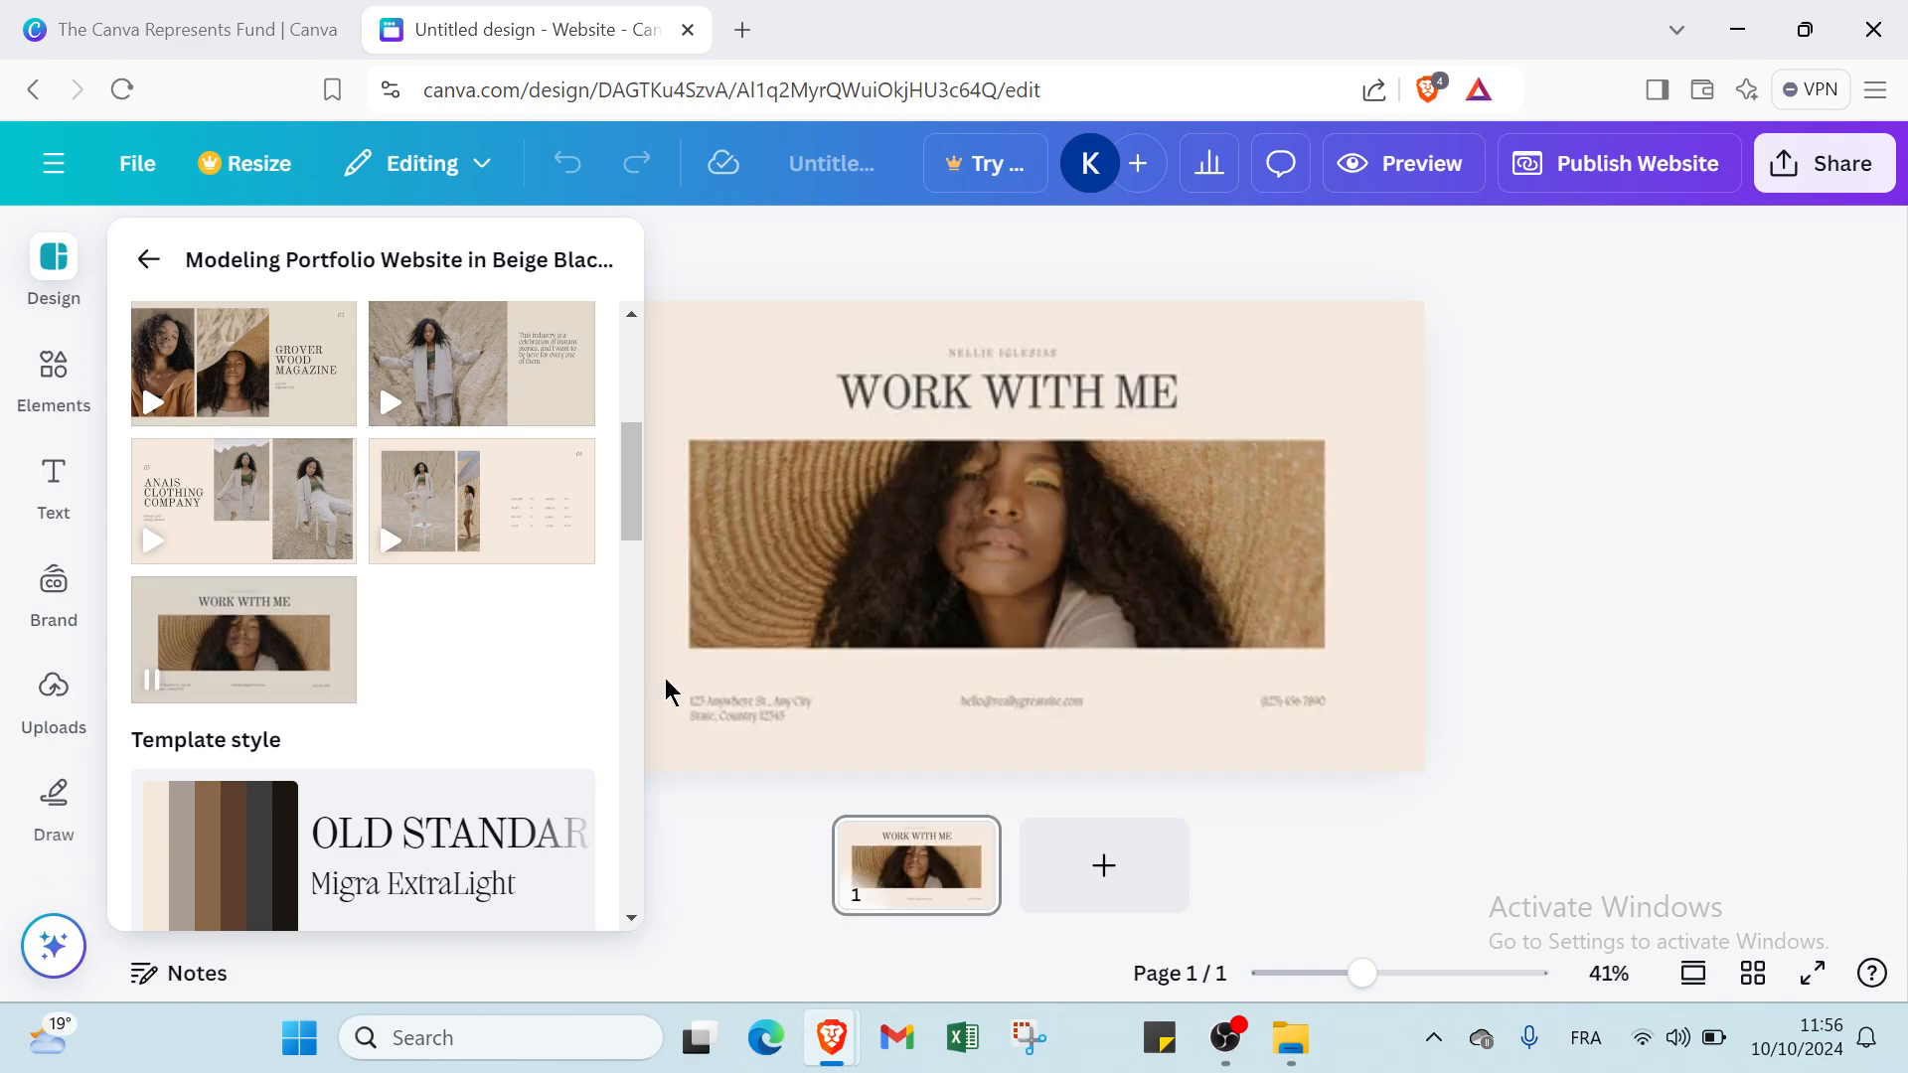
{"action": "left_click", "coordinate": [767, 268]}
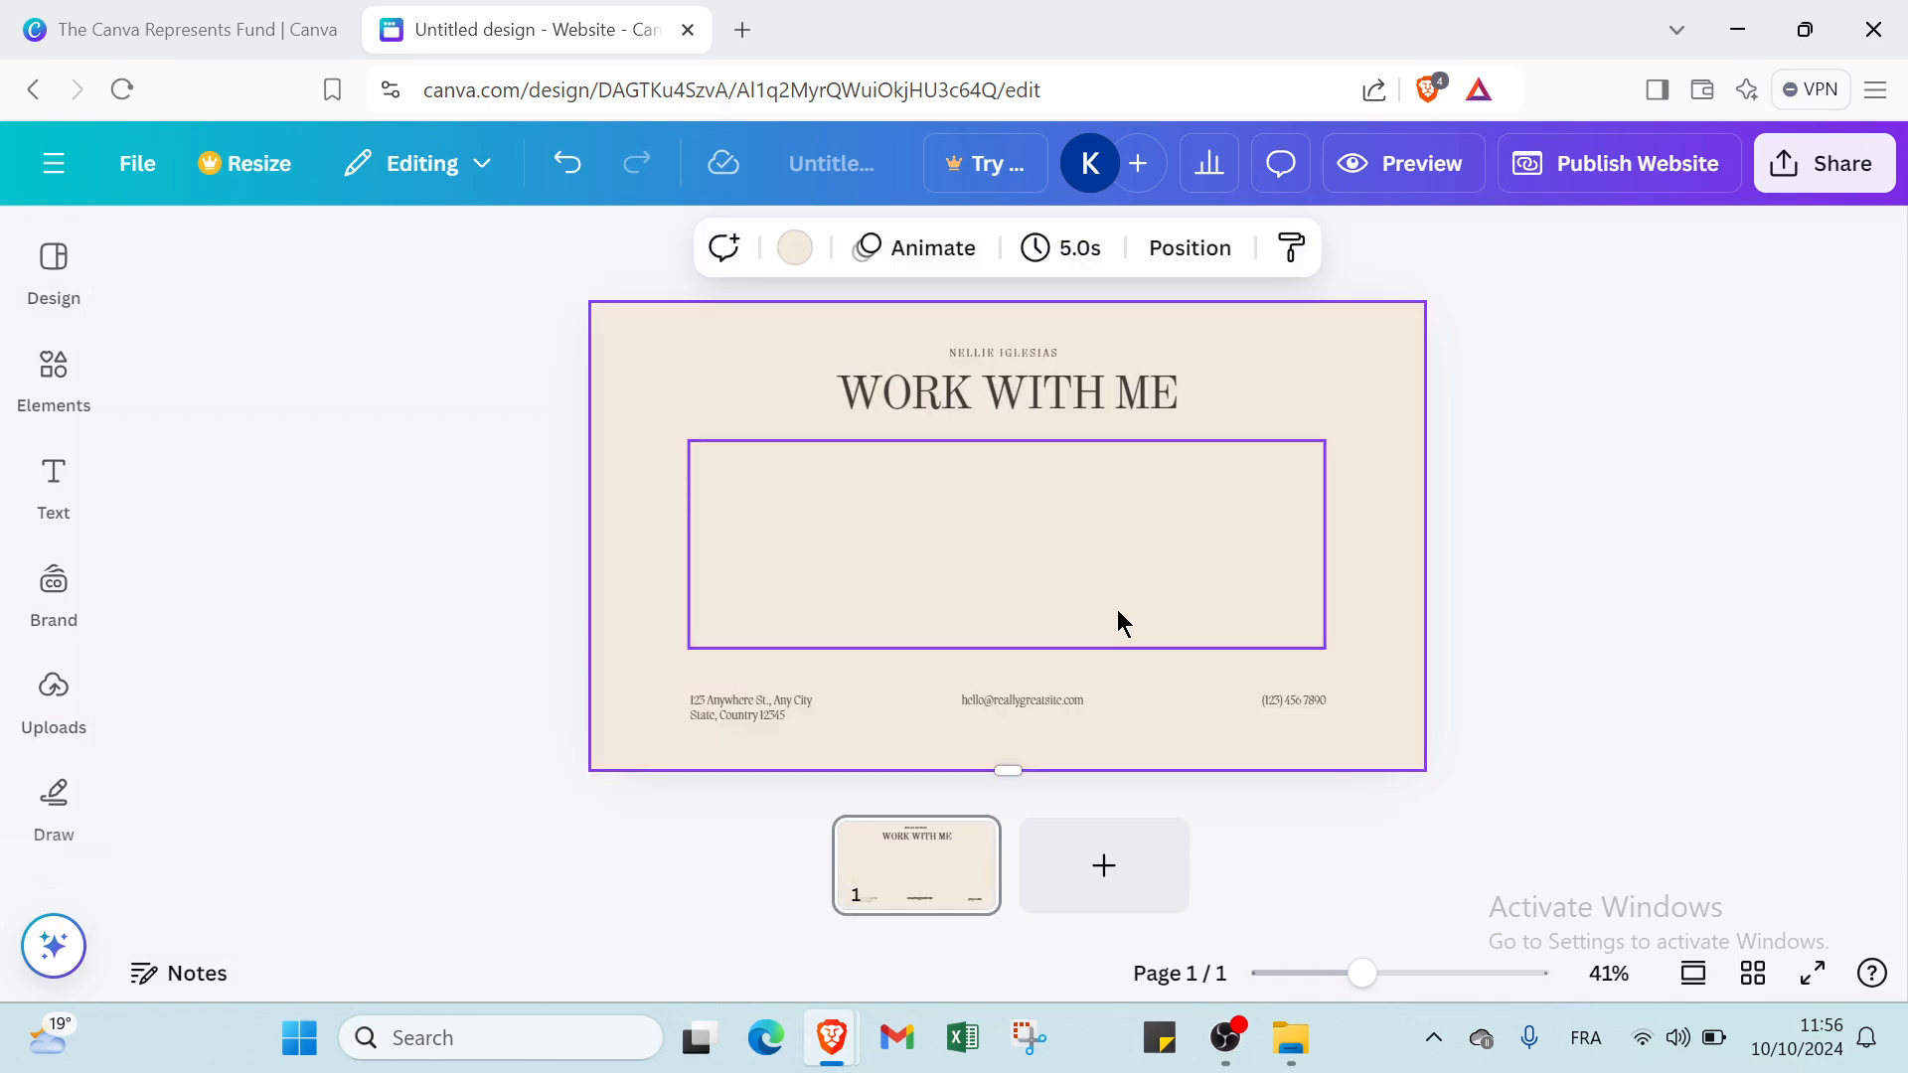
Delete the large image frame and the "Work with me" heading group from the page.
{"action": "left_click", "coordinate": [1117, 611]}
{"action": "key", "text": "Delete"}
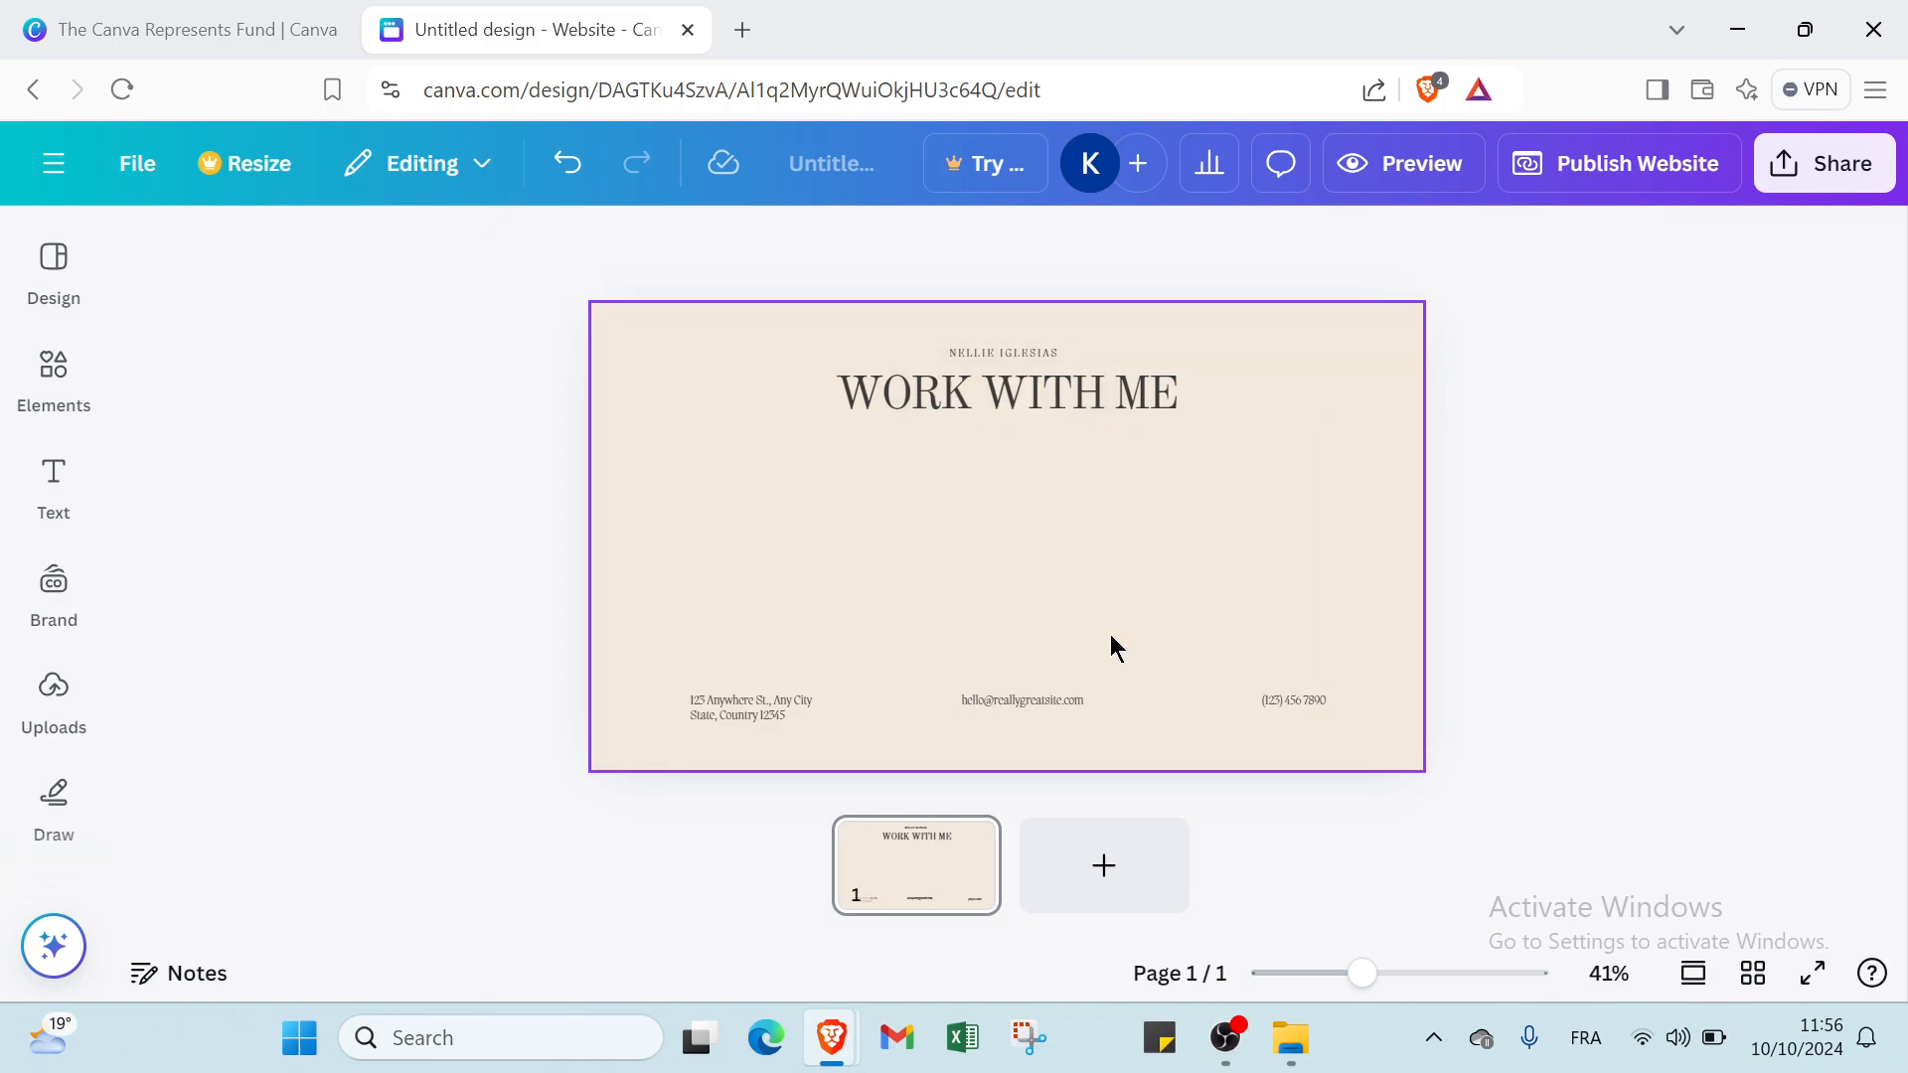
{"action": "left_click", "coordinate": [960, 388]}
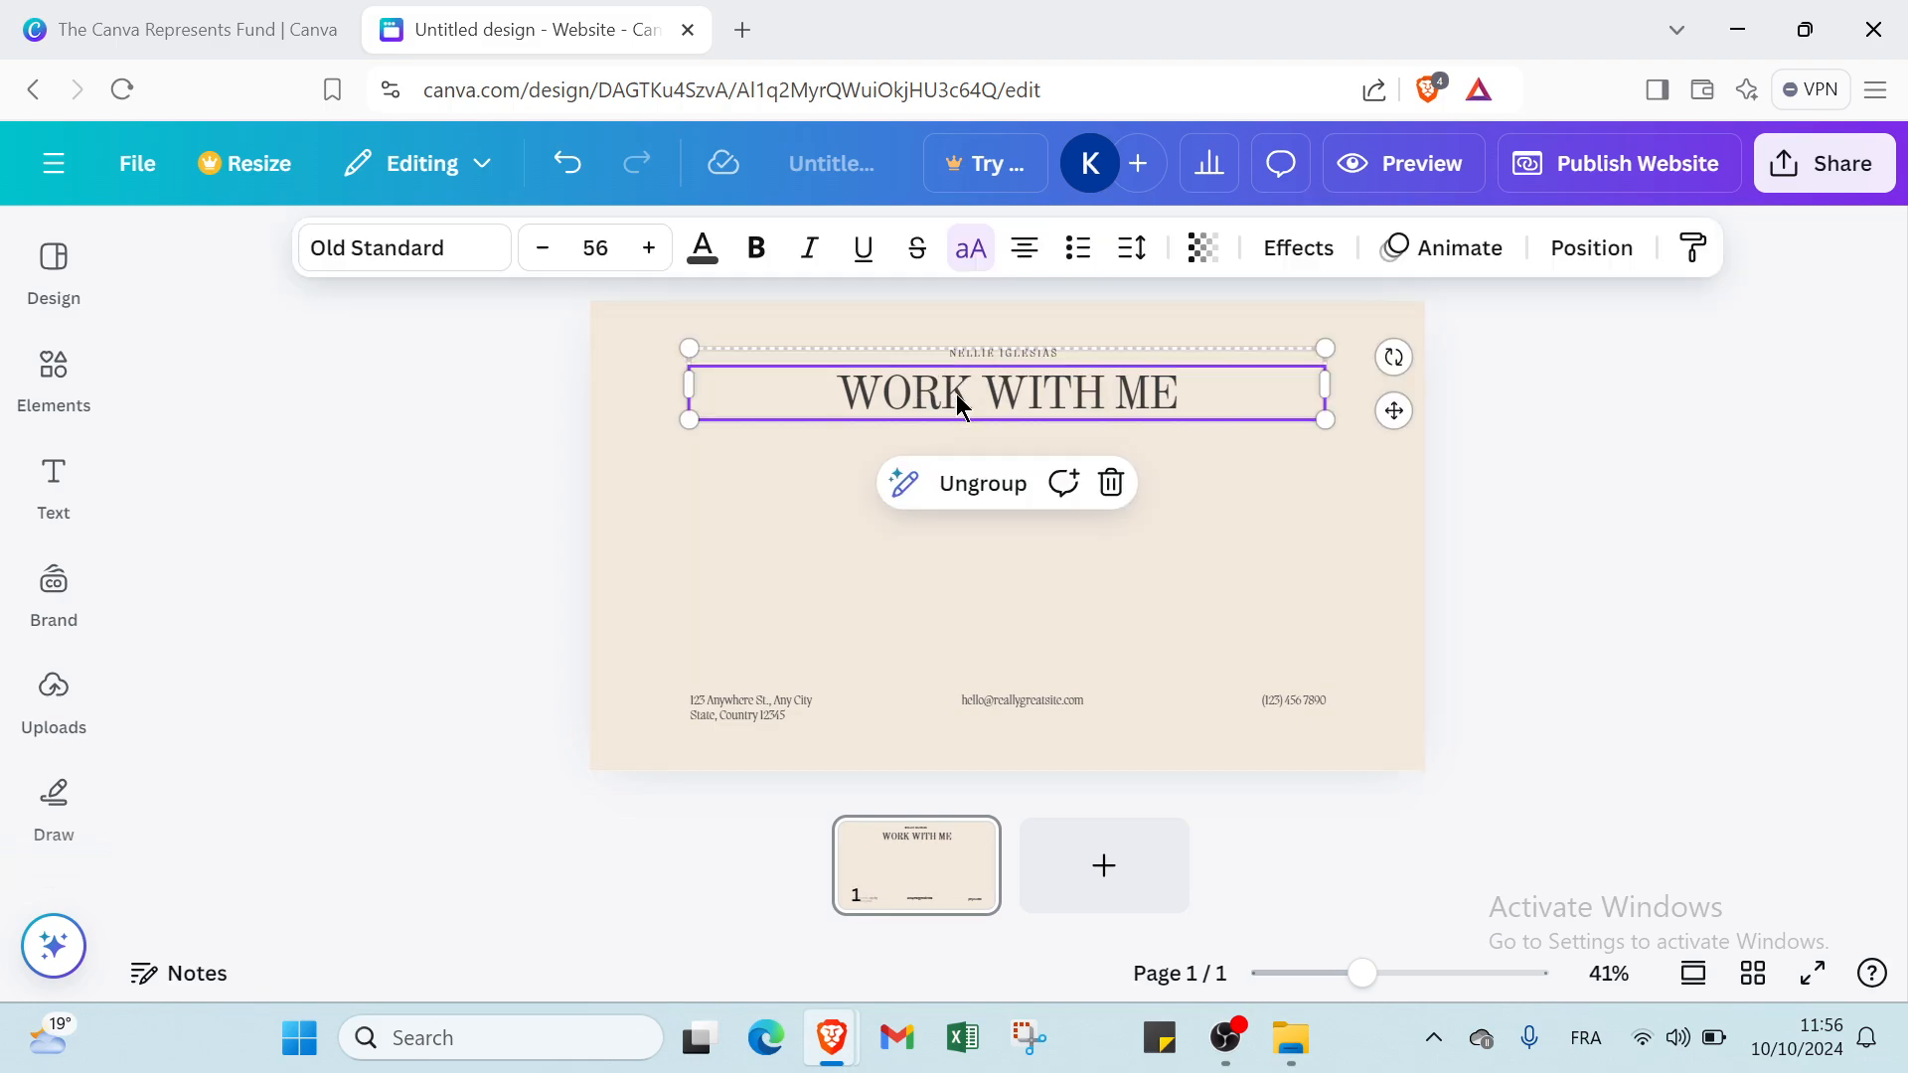
{"action": "key", "text": "Delete"}
Delete the beige background and the address, e-mail and phone texts along the page's lower edge.
{"action": "key", "text": "Delete"}
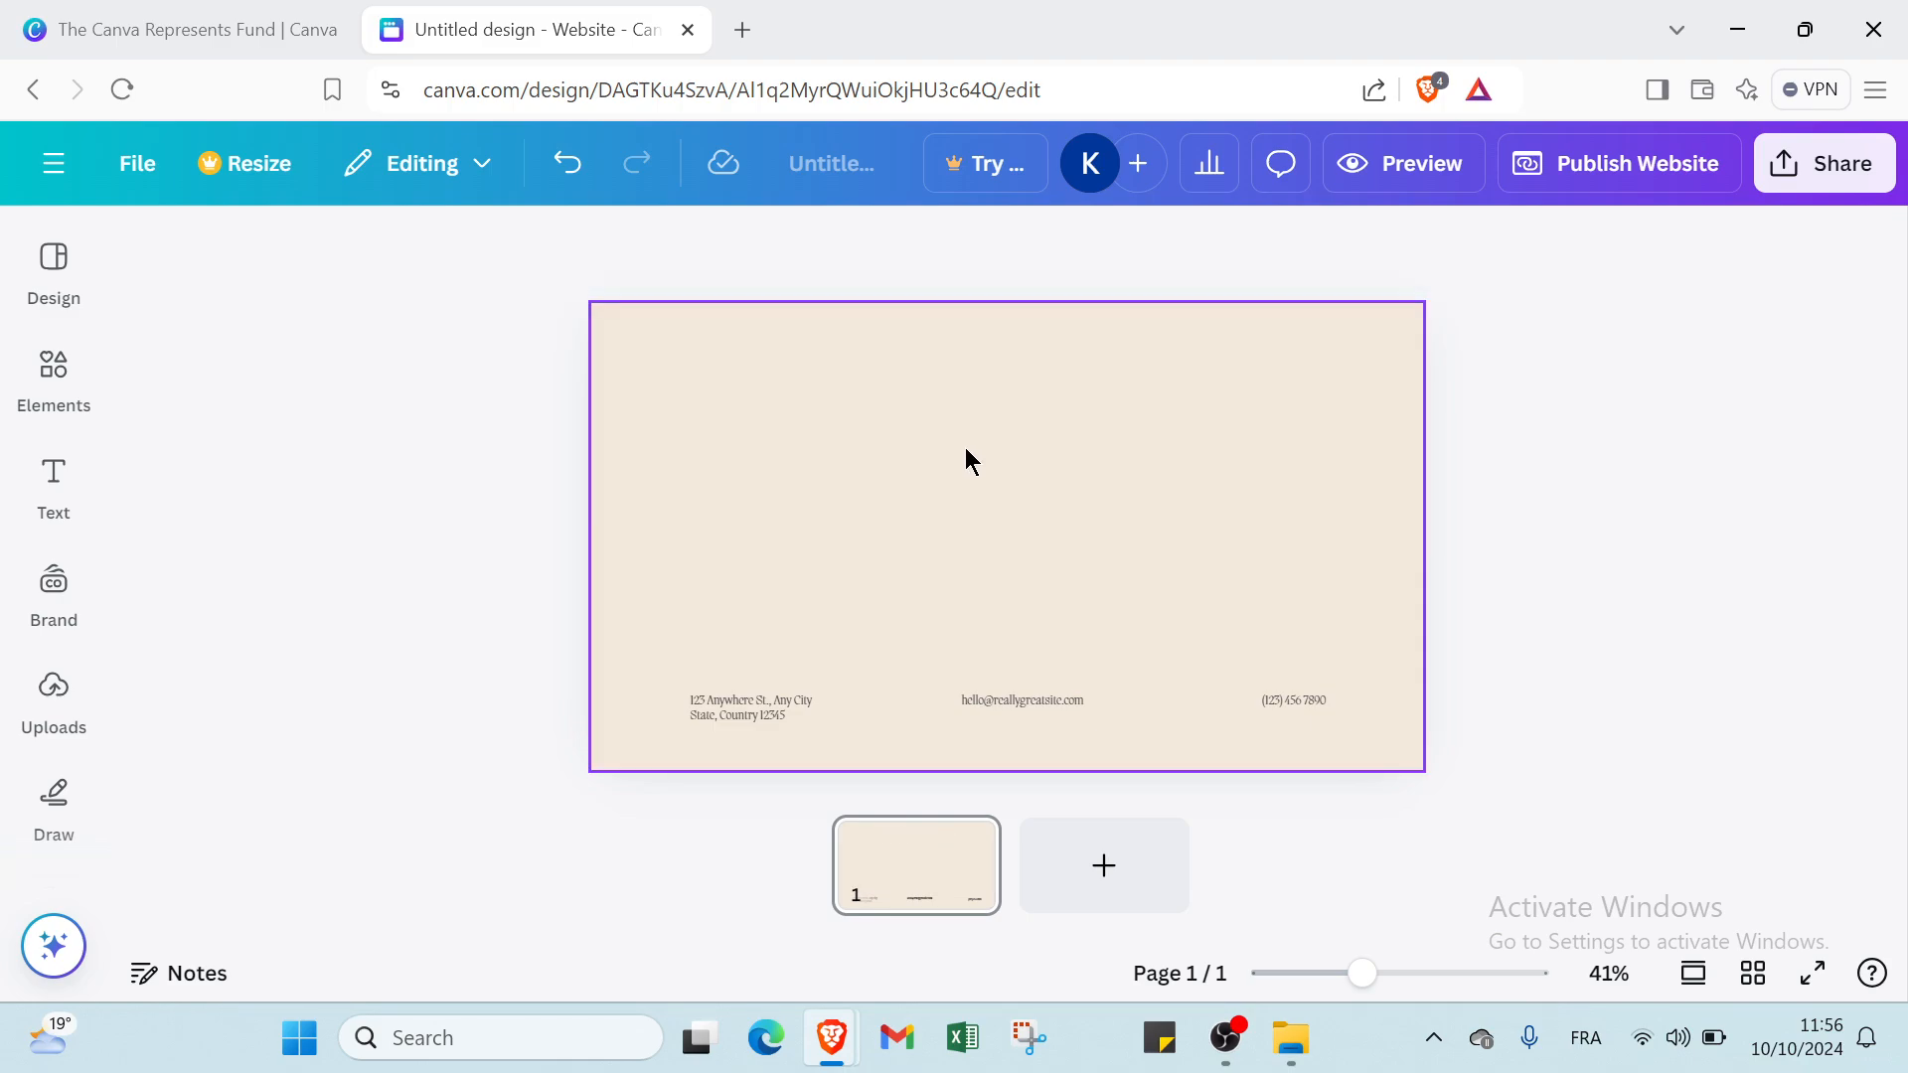
{"action": "left_click", "coordinate": [797, 724]}
{"action": "key", "text": "Delete"}
{"action": "left_click", "coordinate": [800, 703]}
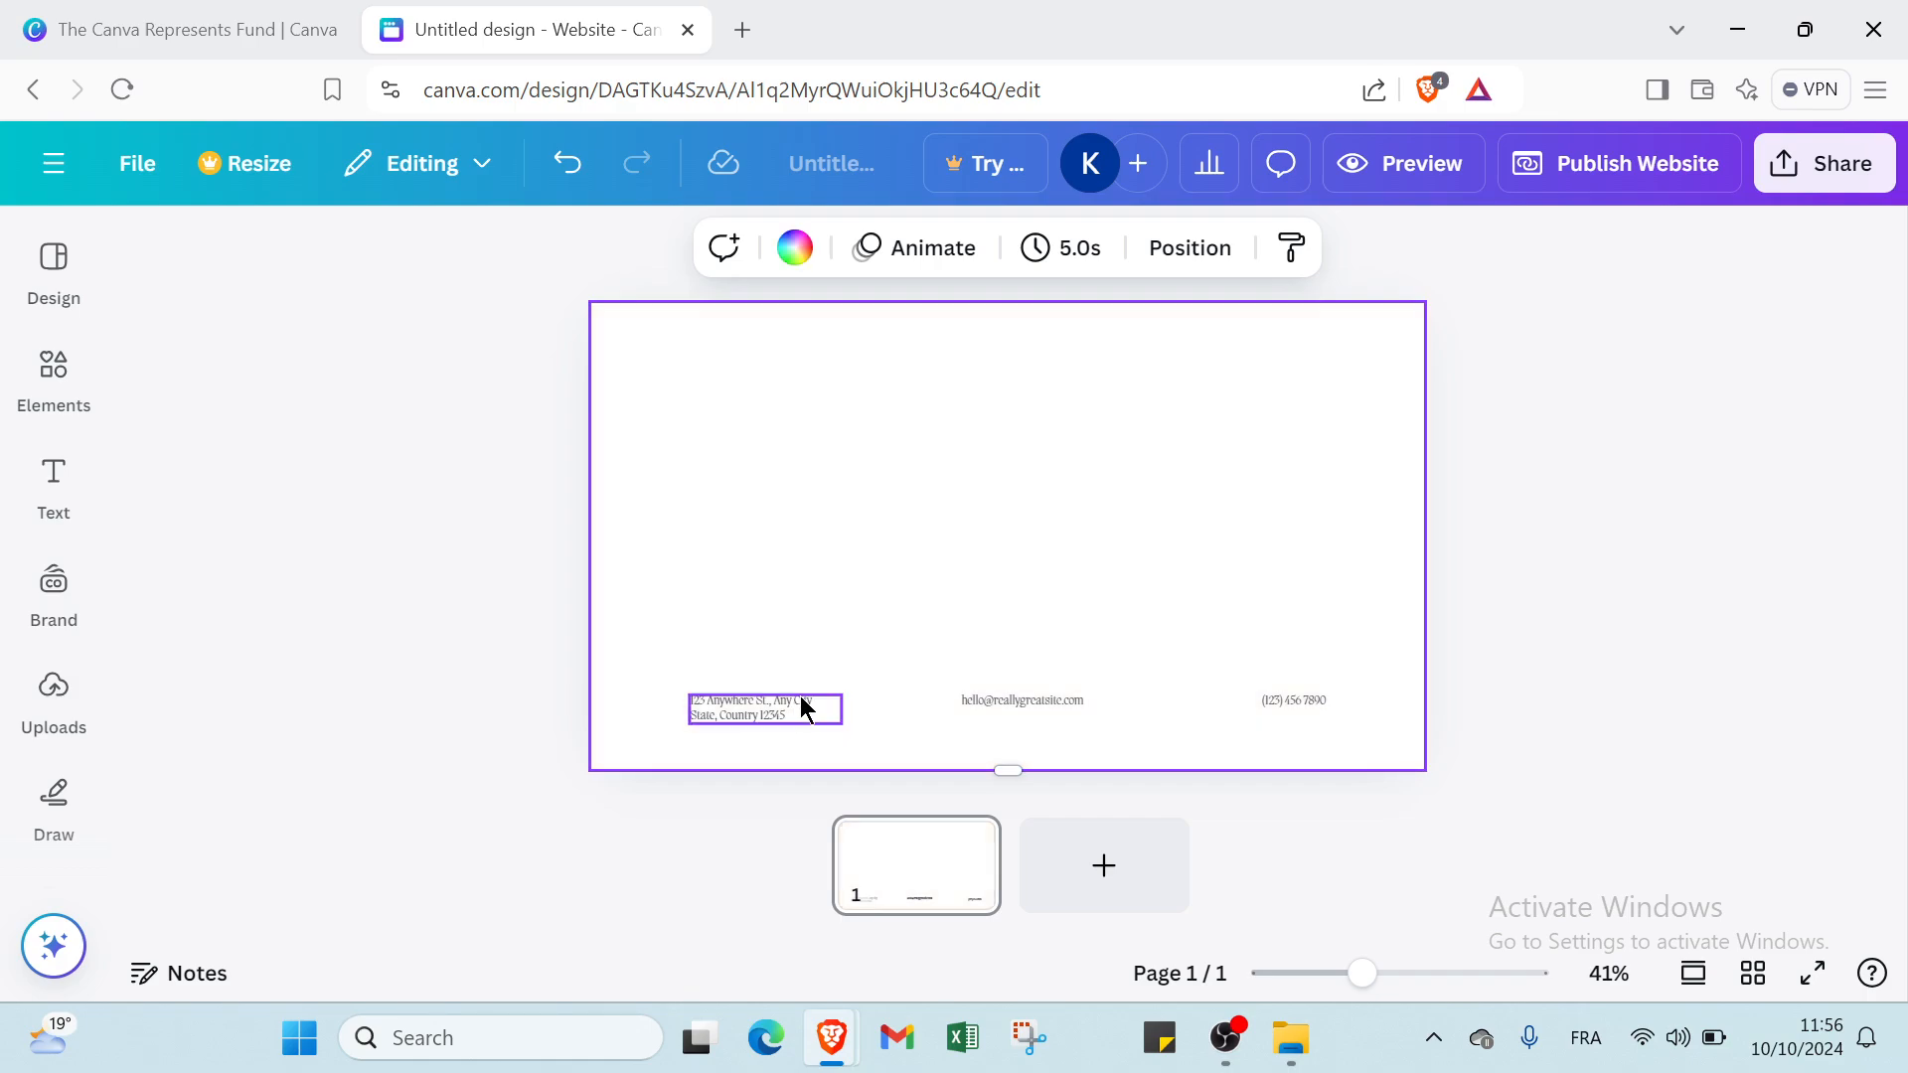
{"action": "key", "text": "Delete"}
{"action": "left_click", "coordinate": [969, 690]}
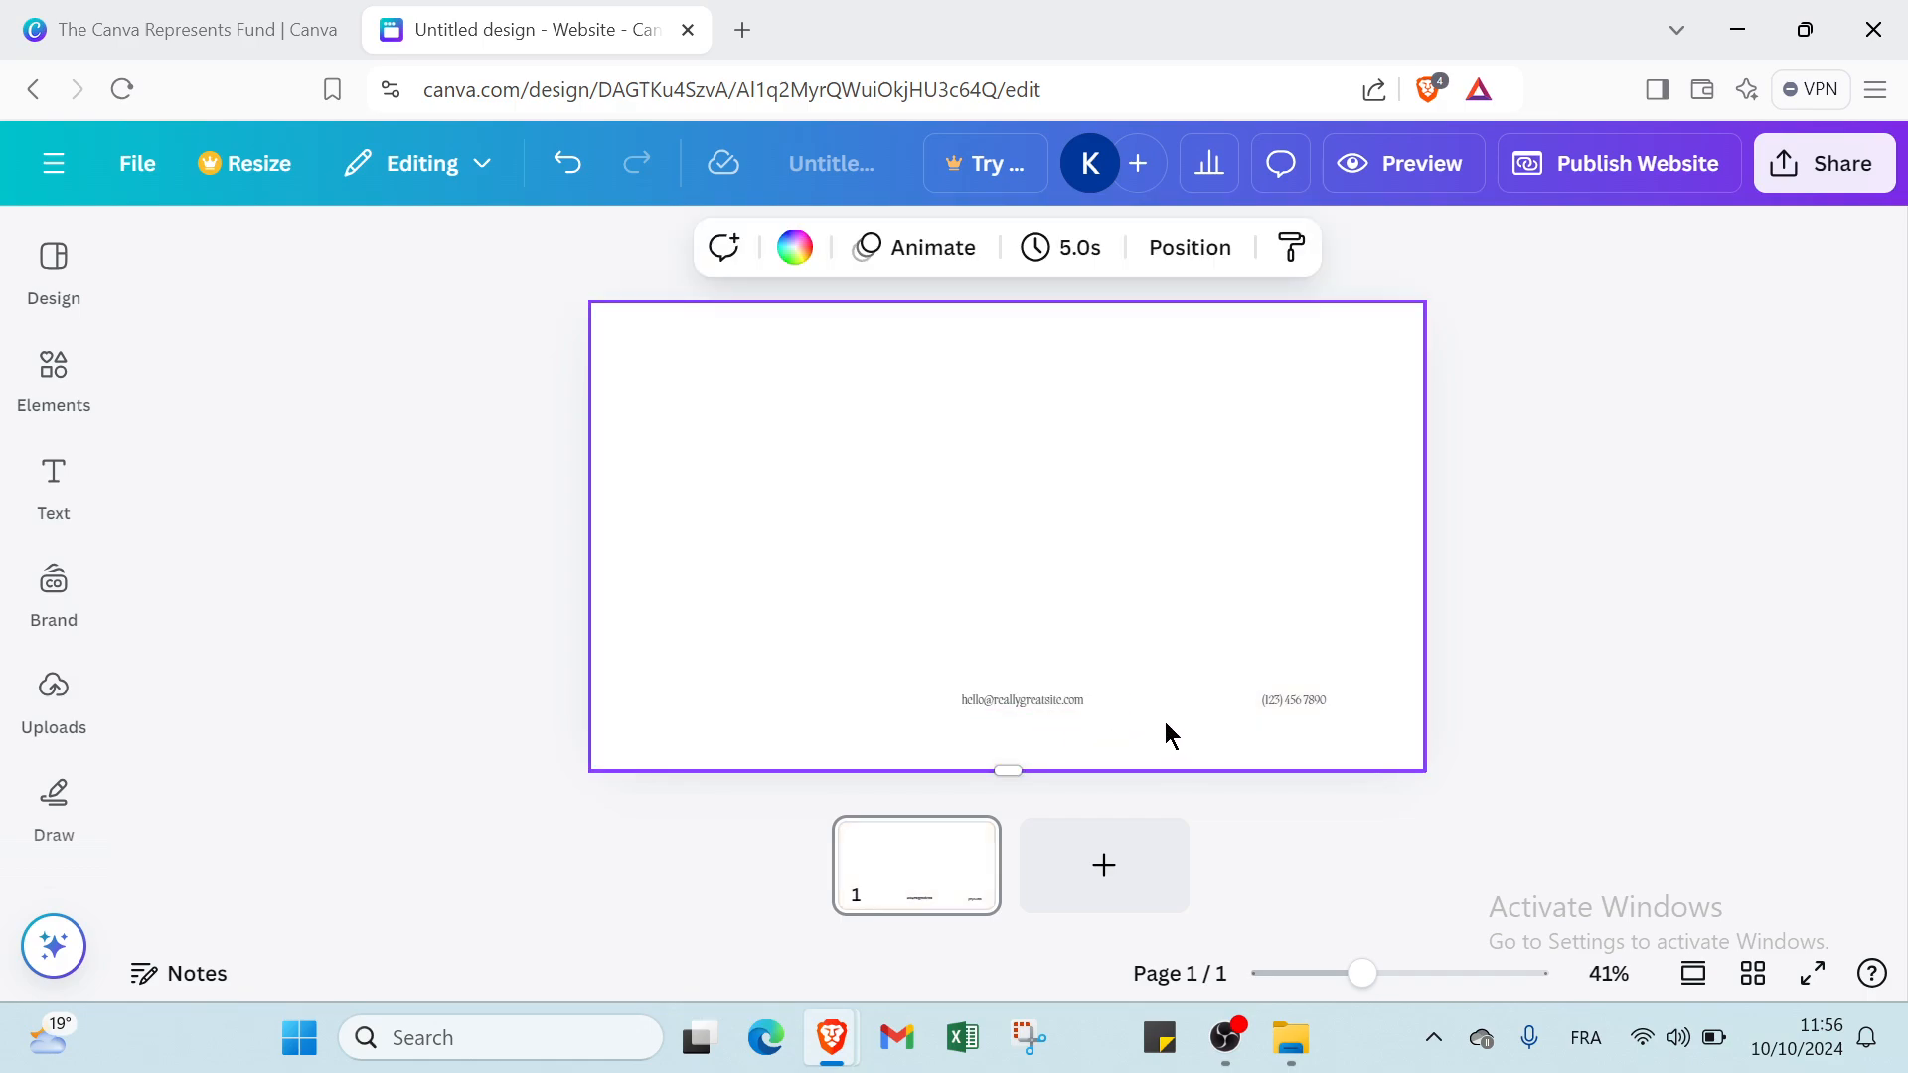
{"action": "left_click", "coordinate": [1057, 699]}
{"action": "key", "text": "Delete"}
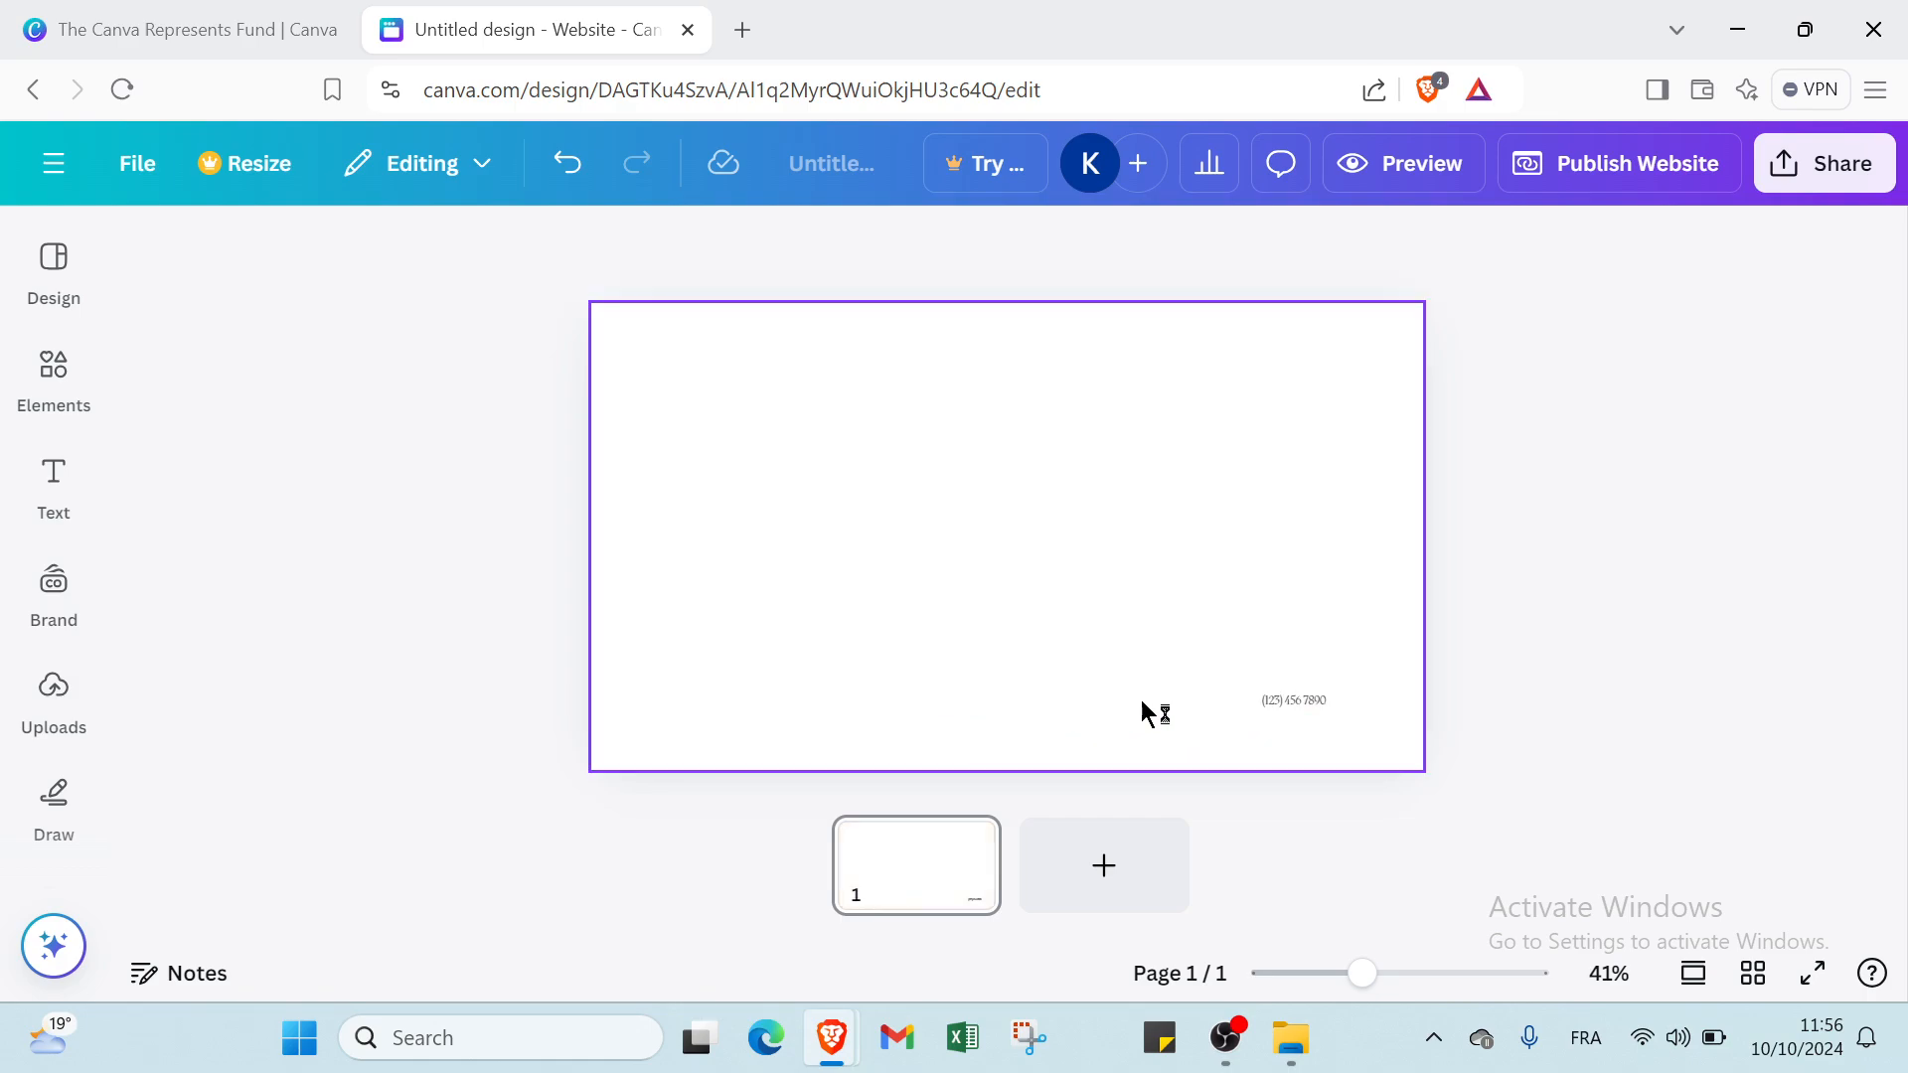
{"action": "left_click", "coordinate": [1276, 700]}
{"action": "key", "text": "Delete"}
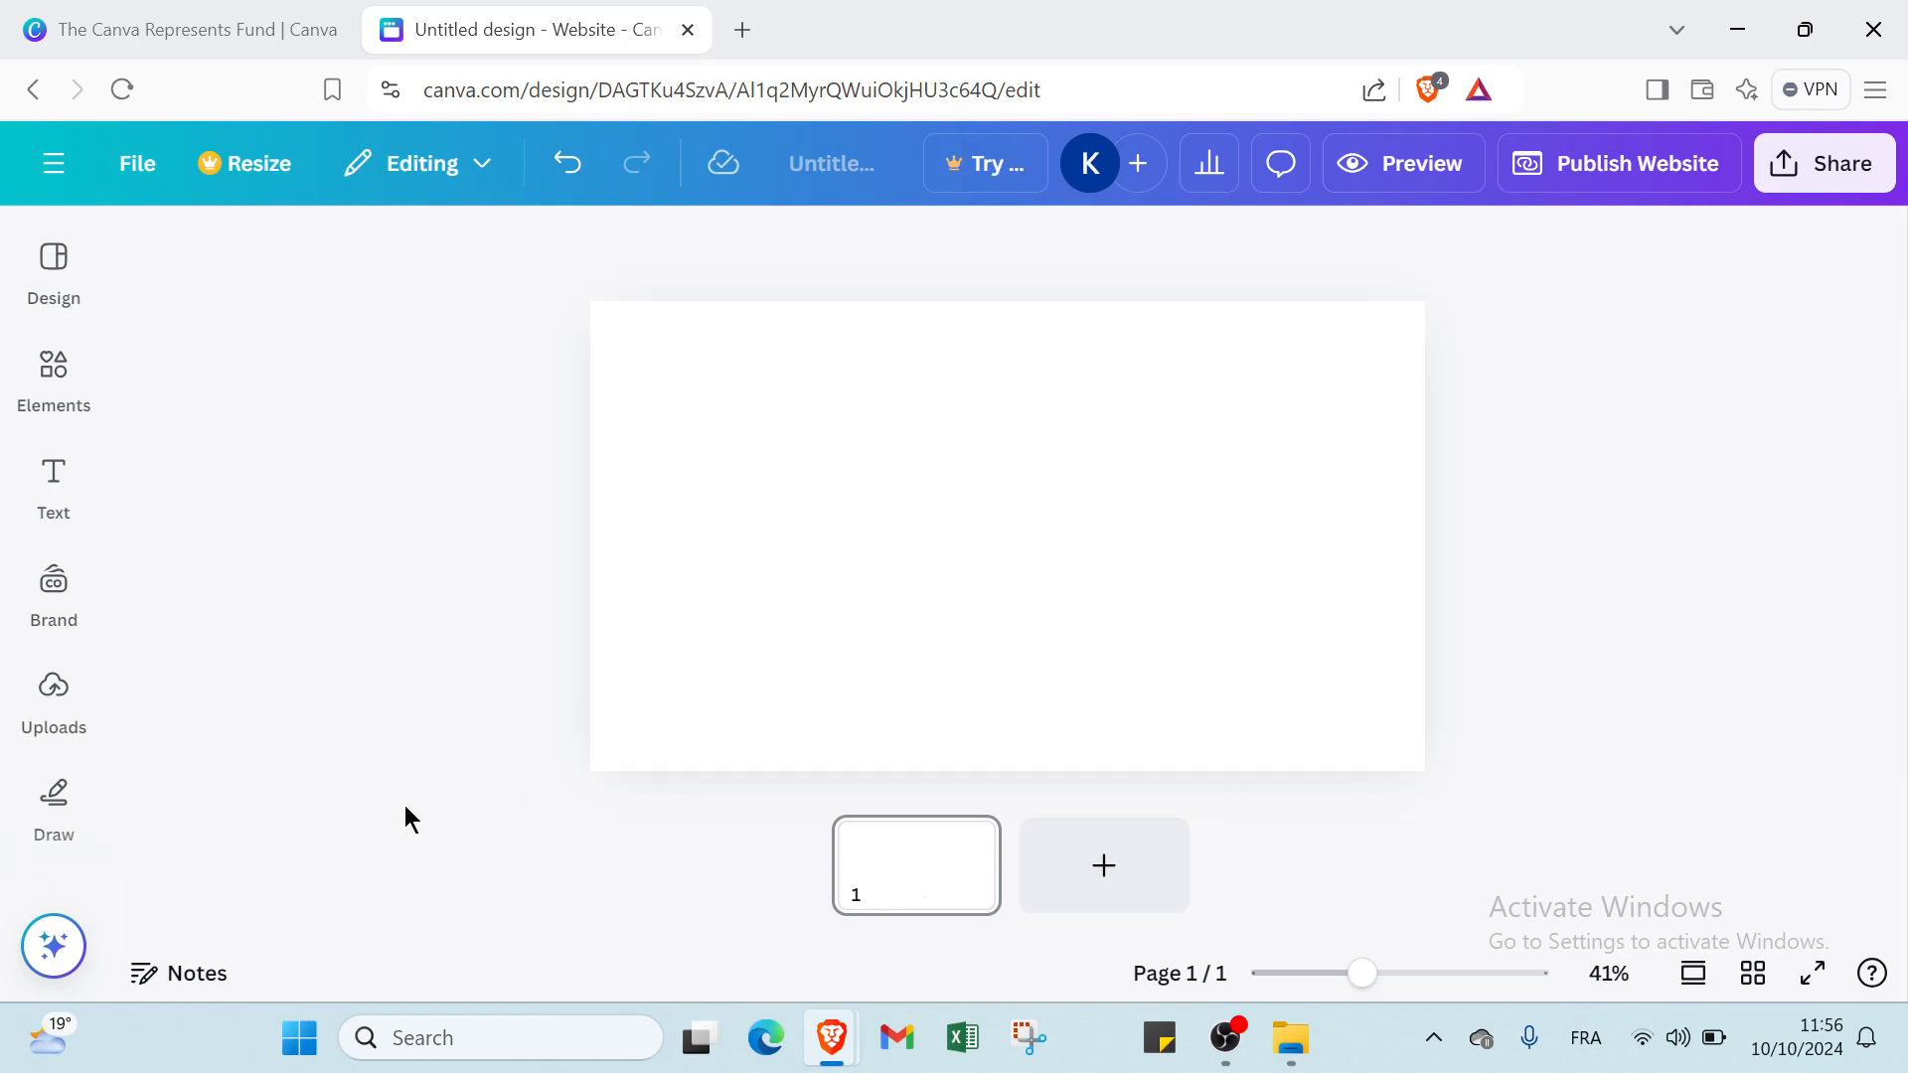
Set the blank page's background to the pink-to-yellow default gradient.
{"action": "left_click", "coordinate": [44, 673]}
{"action": "left_click", "coordinate": [53, 477]}
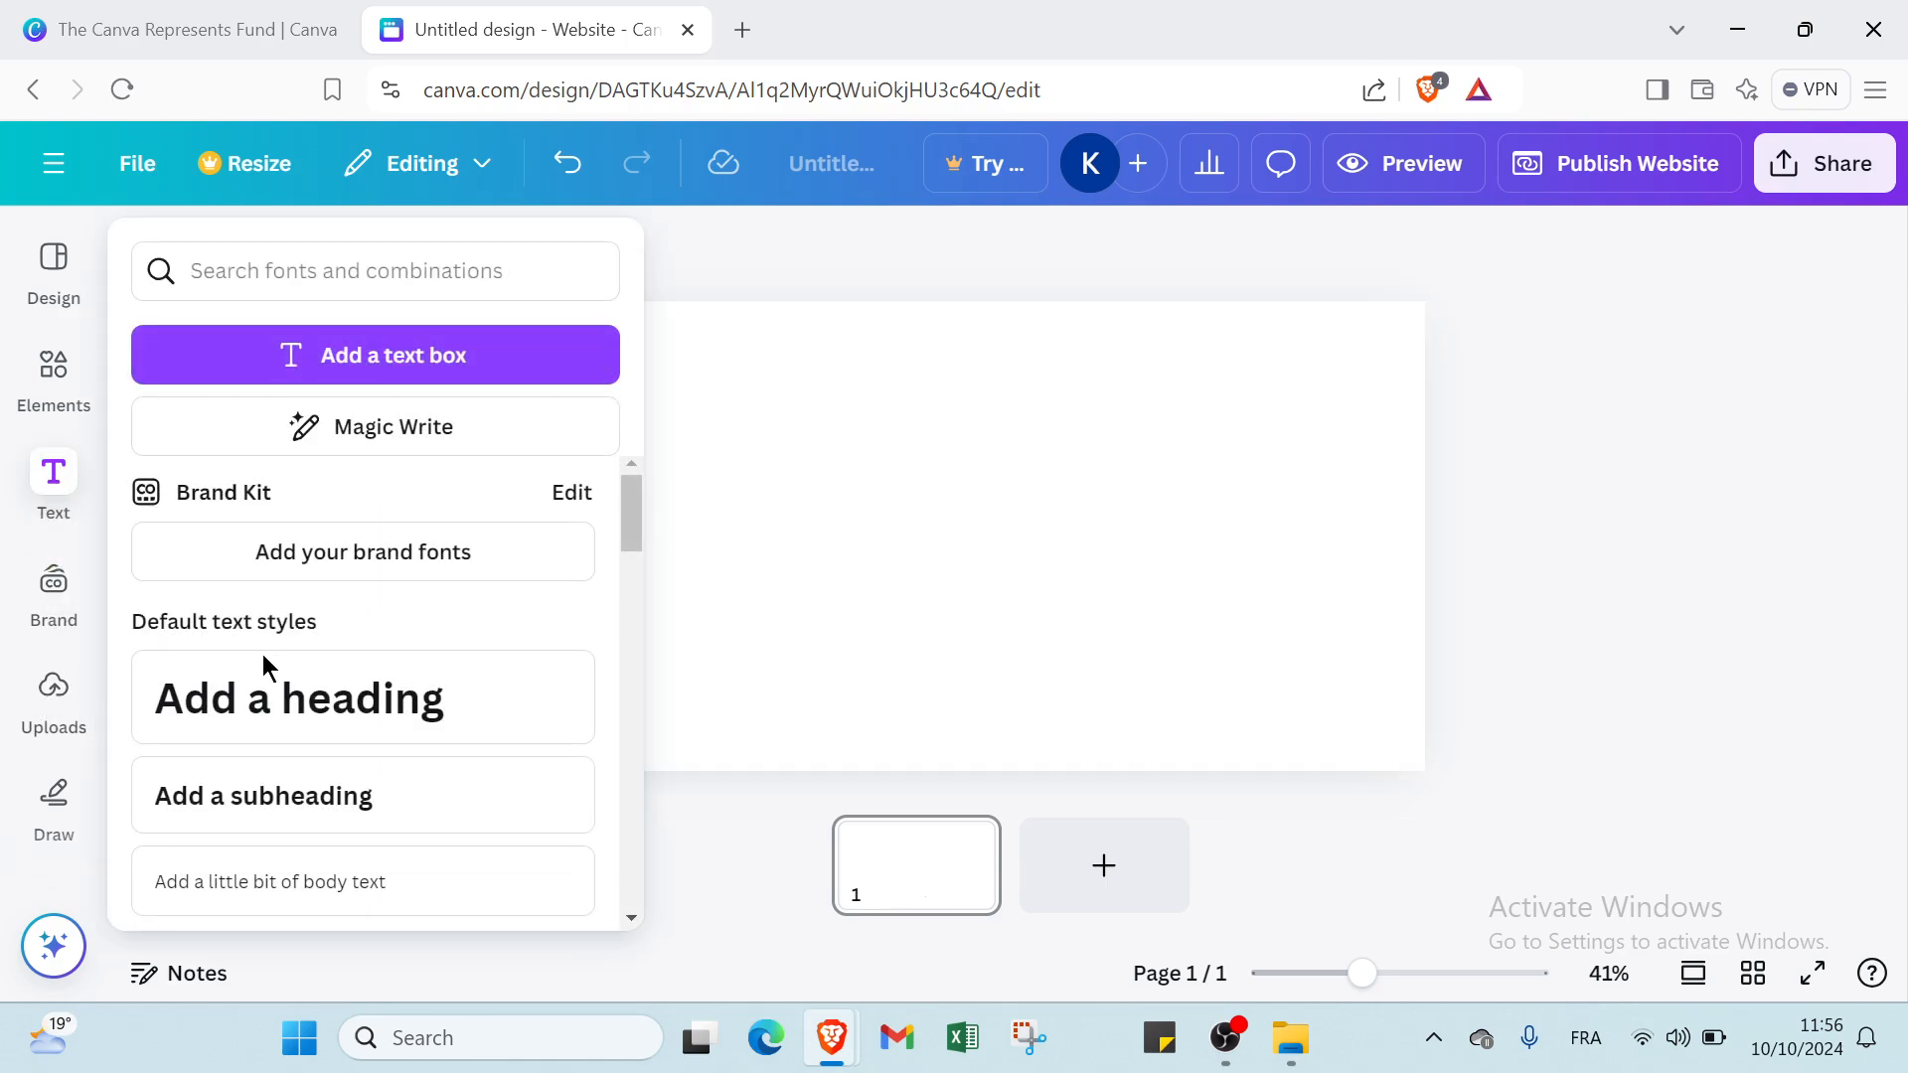
{"action": "left_click", "coordinate": [856, 564]}
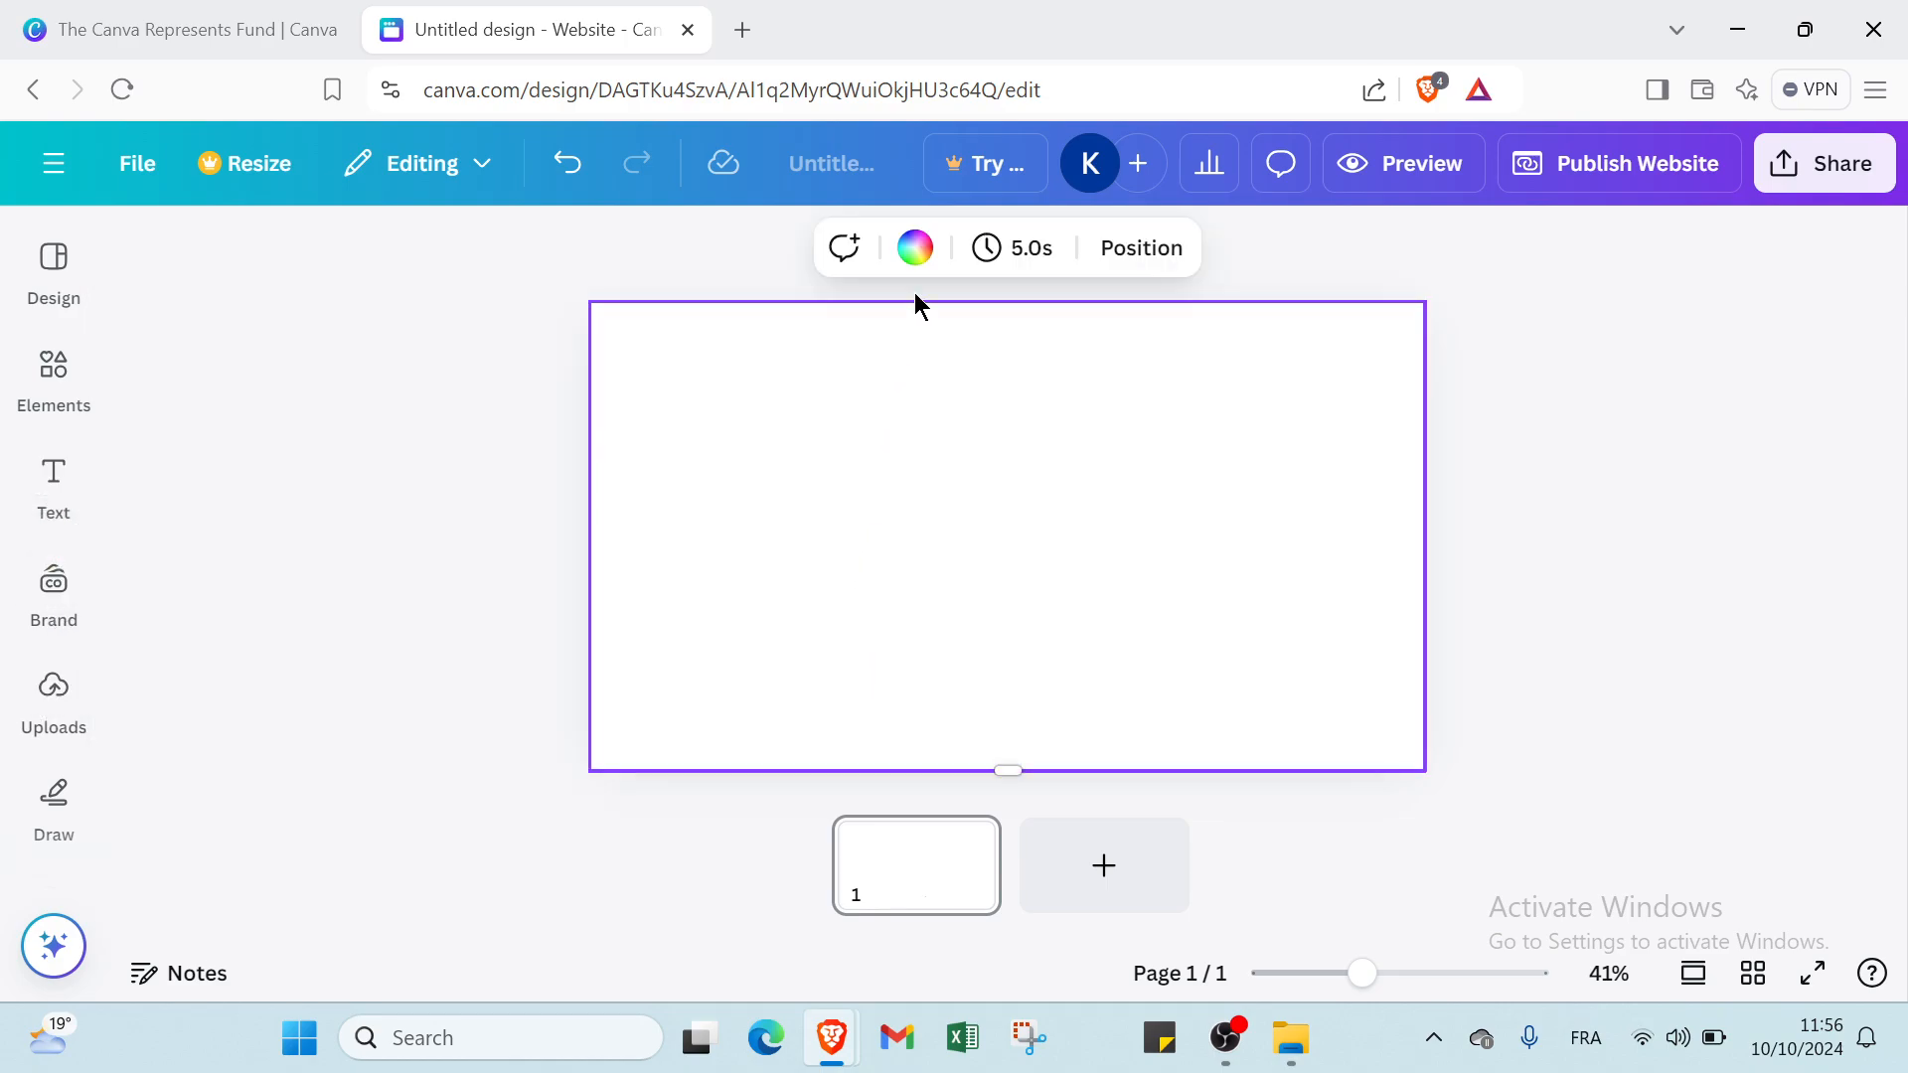
{"action": "left_click", "coordinate": [915, 249]}
{"action": "scroll", "coordinate": [347, 714], "scroll_direction": "down", "scroll_amount": 5}
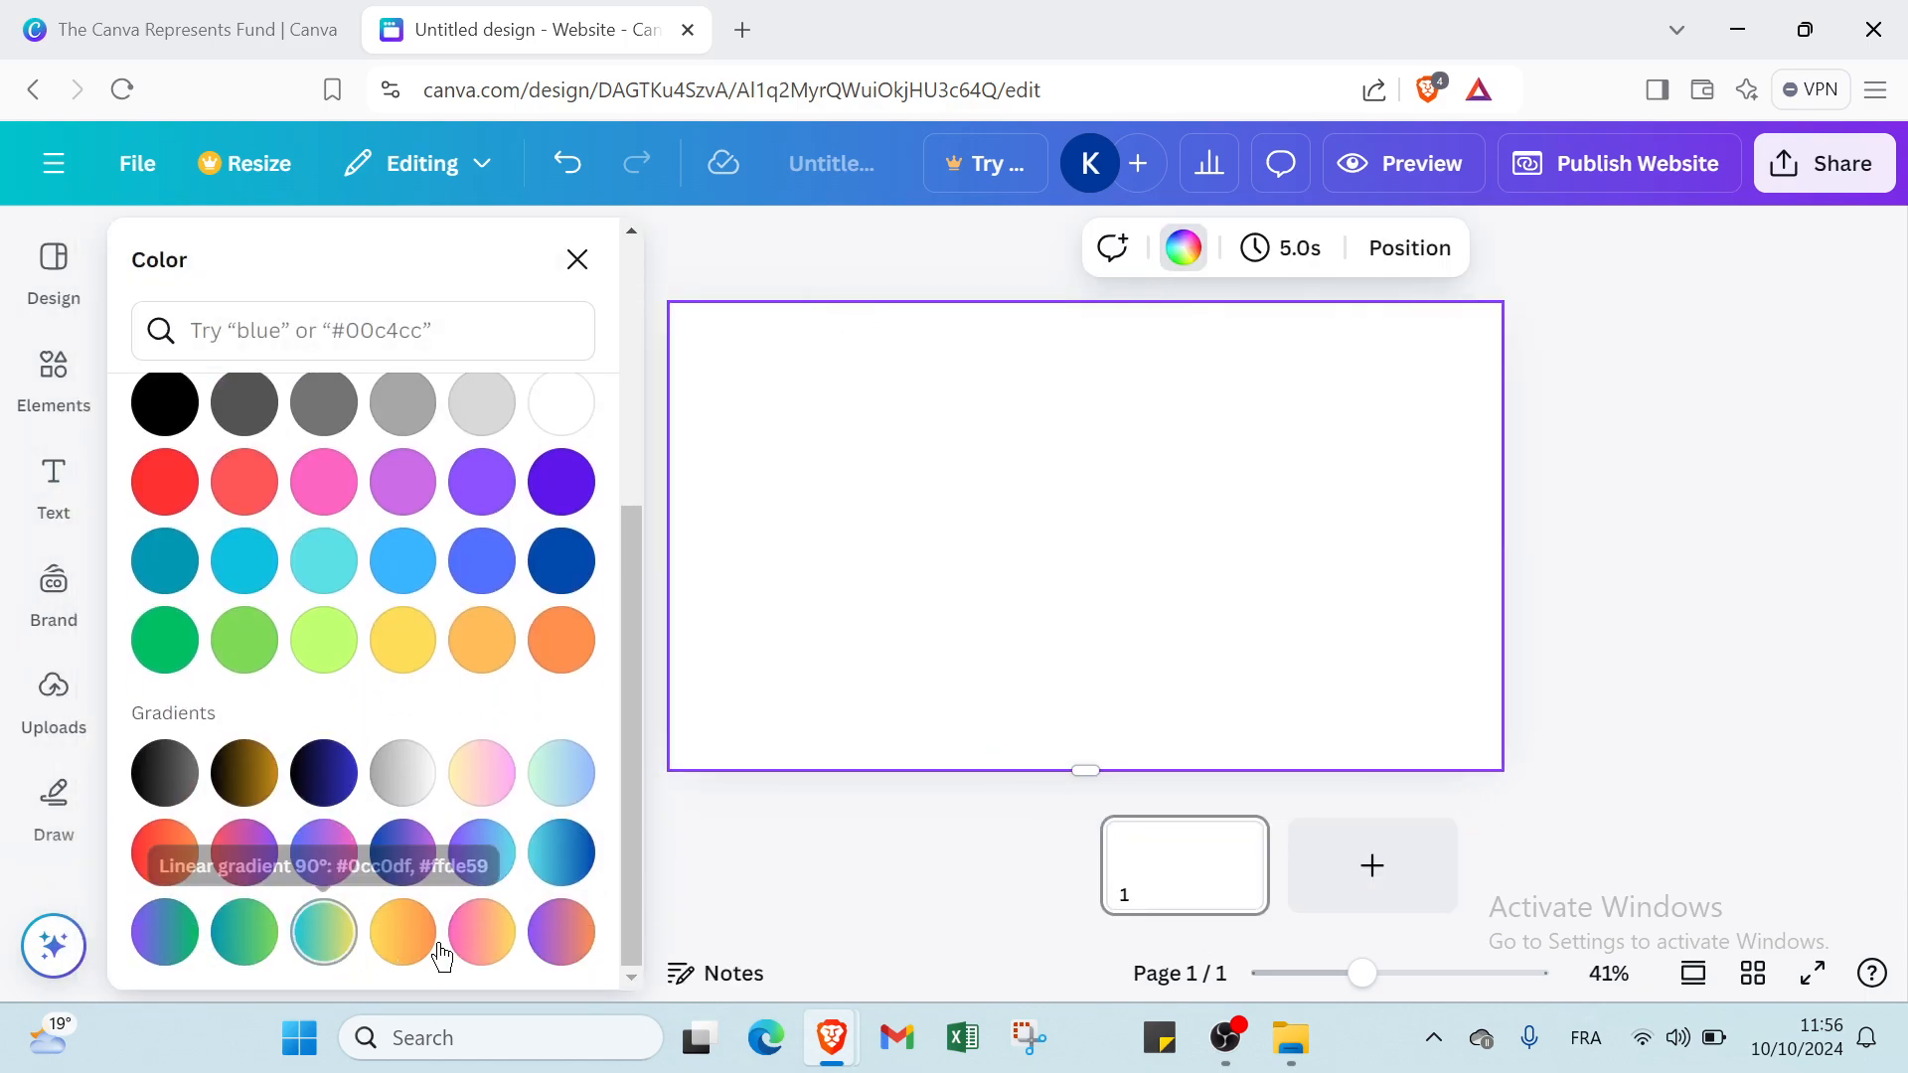
{"action": "left_click", "coordinate": [534, 953]}
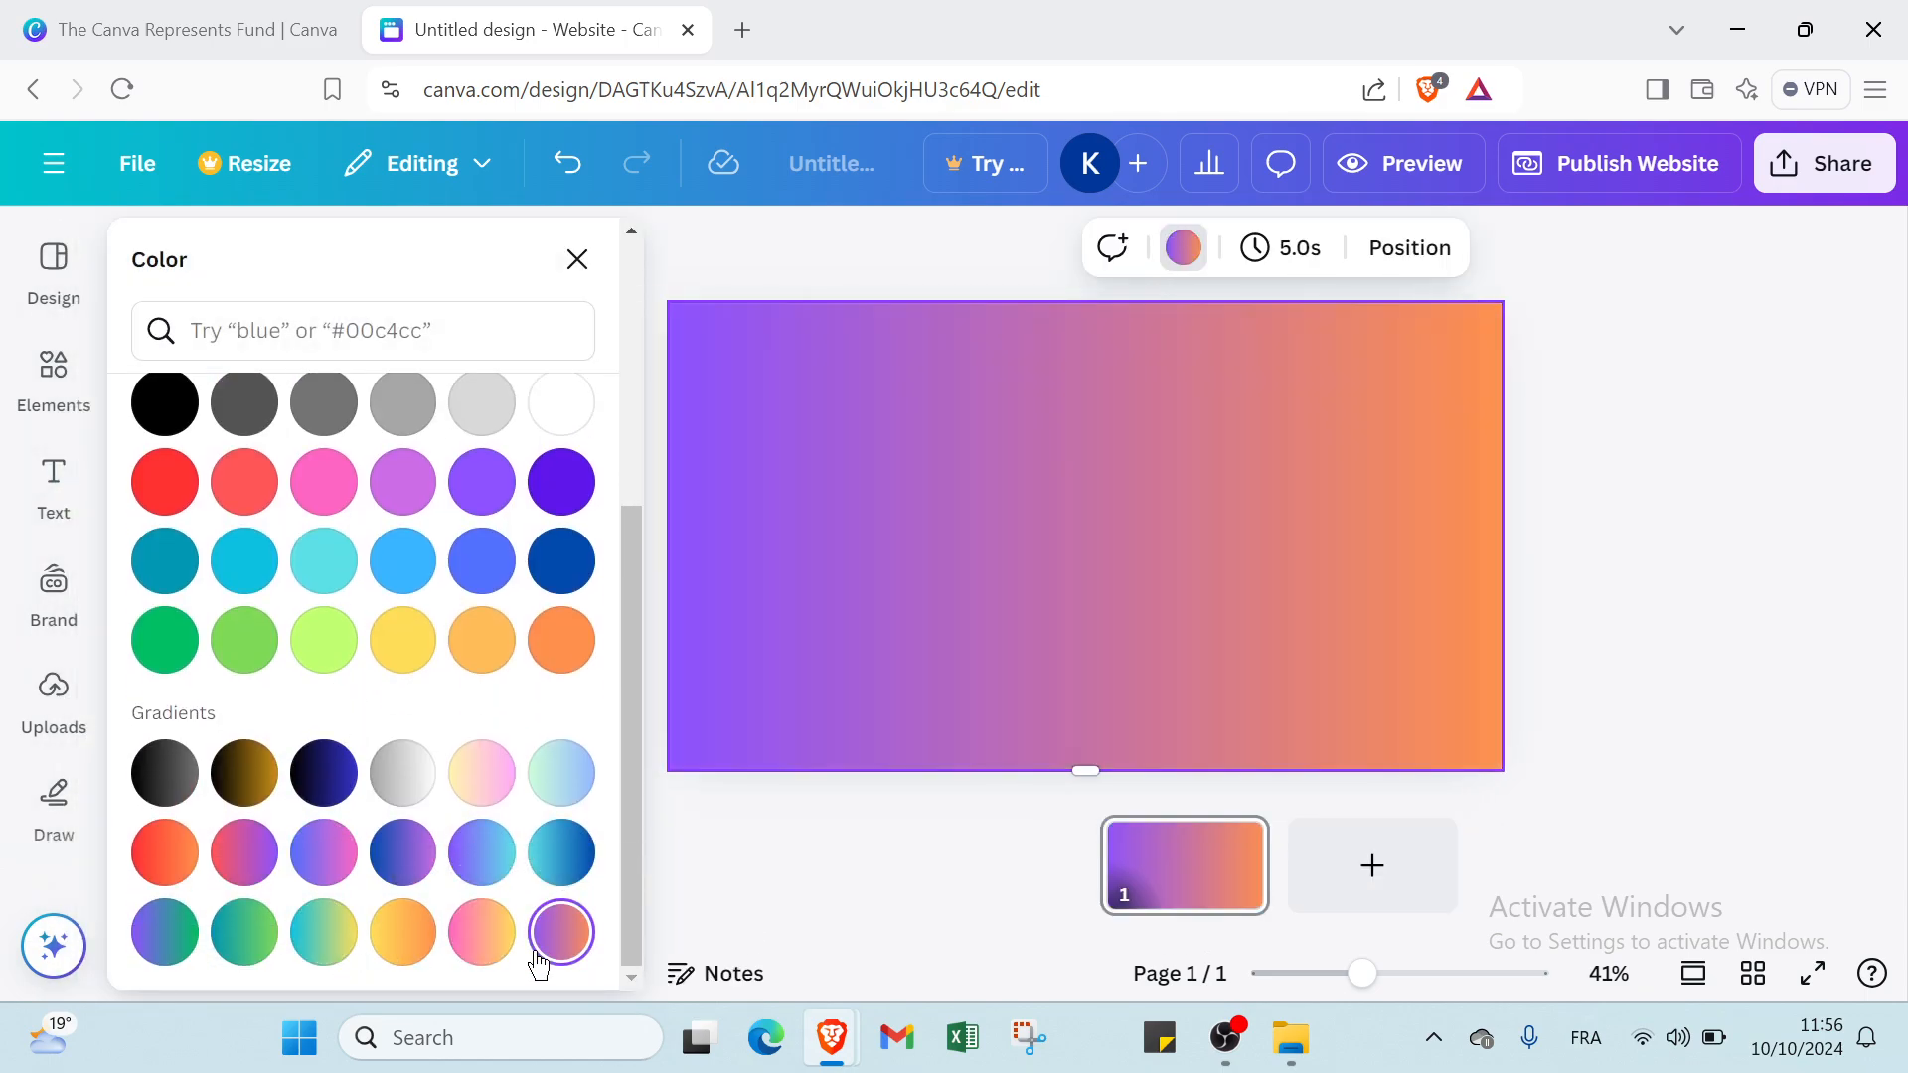
{"action": "left_click", "coordinate": [463, 949]}
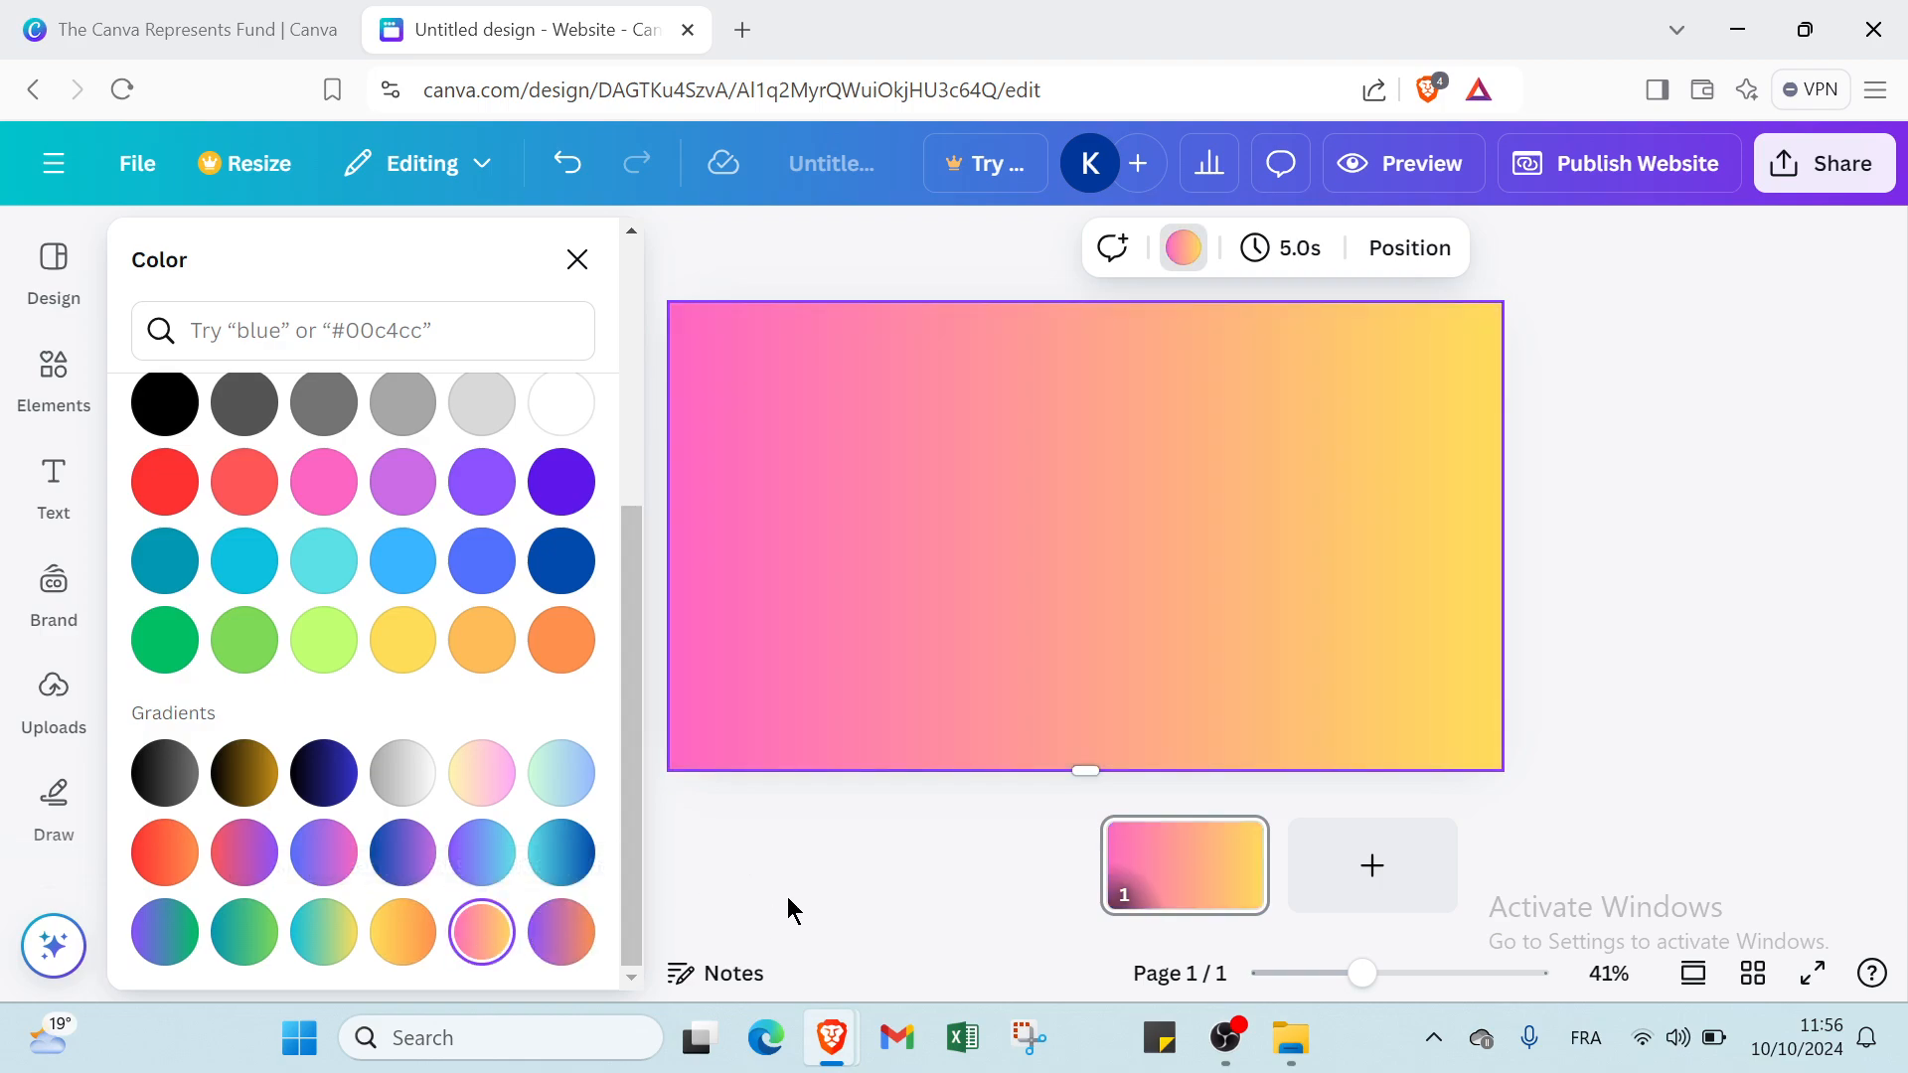
{"action": "left_click", "coordinate": [576, 259]}
Add a text box in the default heading style to the page.
{"action": "left_click", "coordinate": [58, 479]}
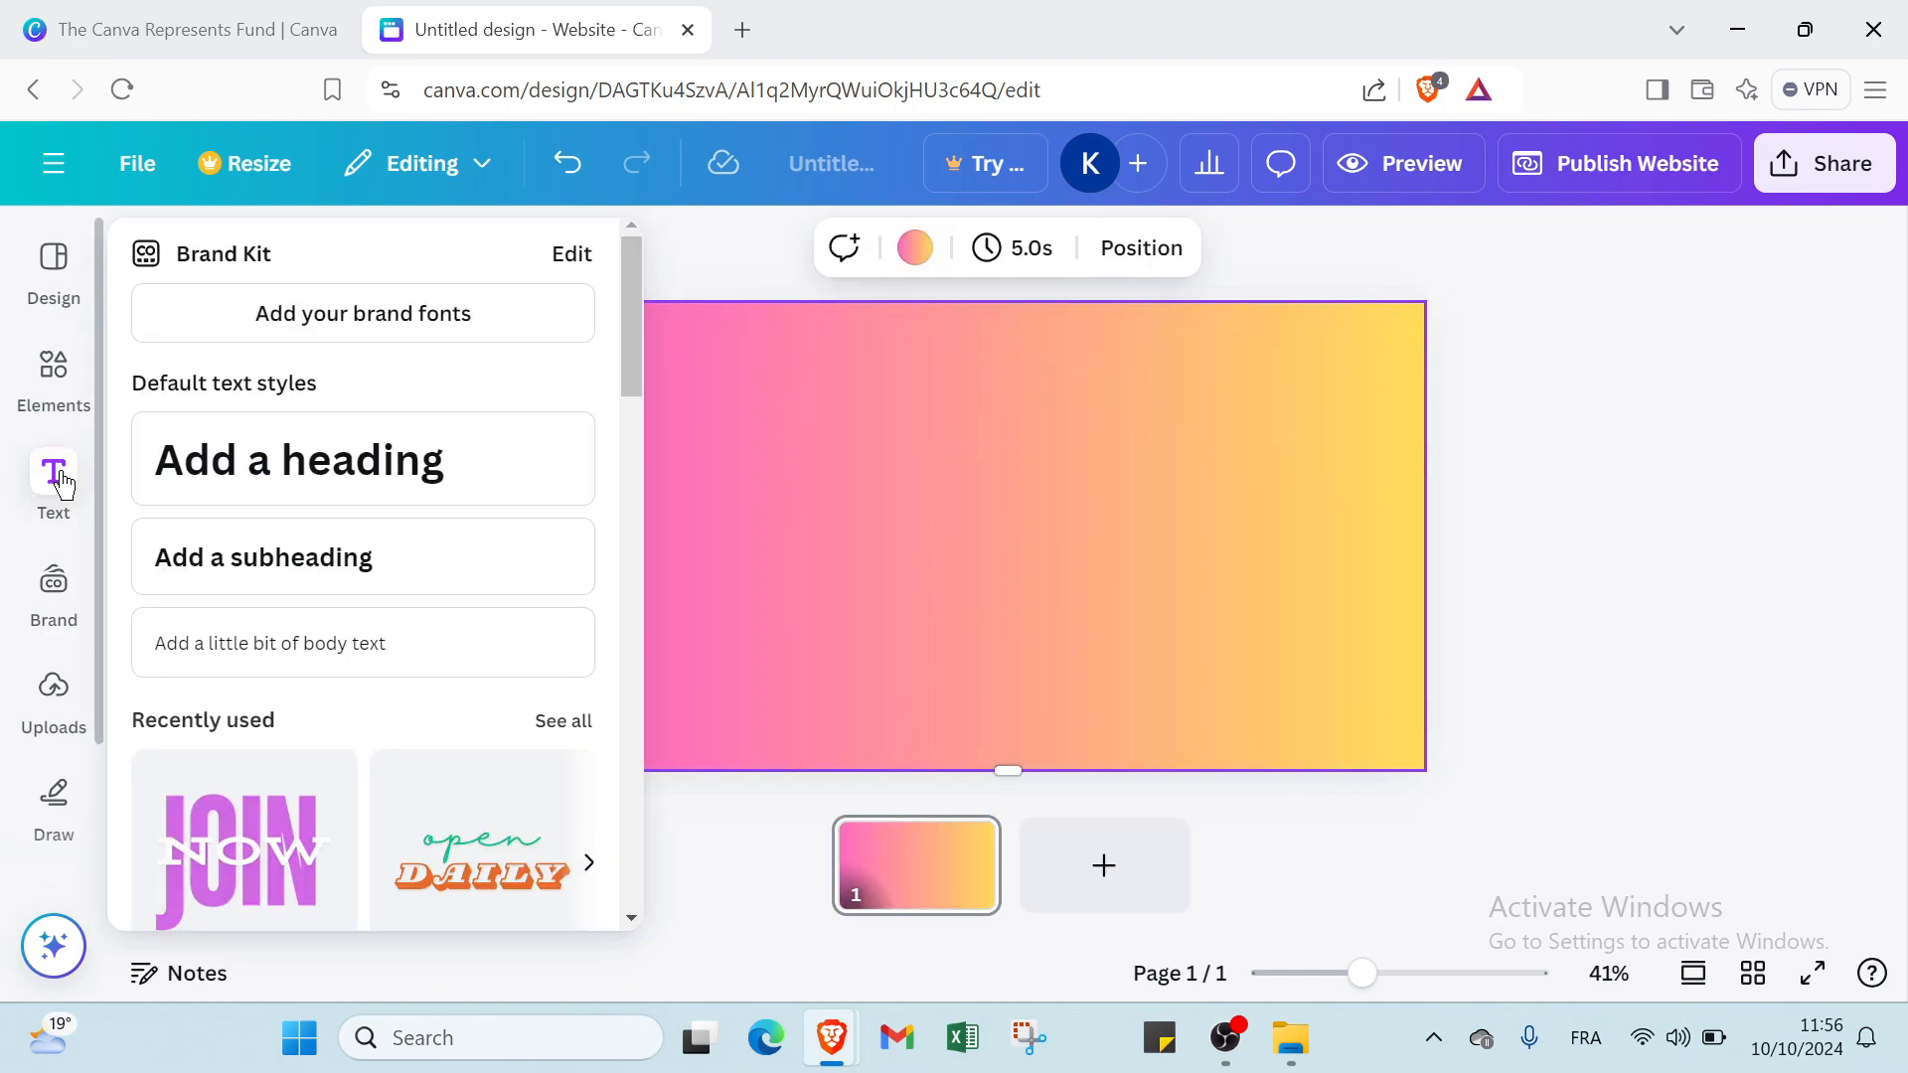
{"action": "left_click", "coordinate": [283, 693]}
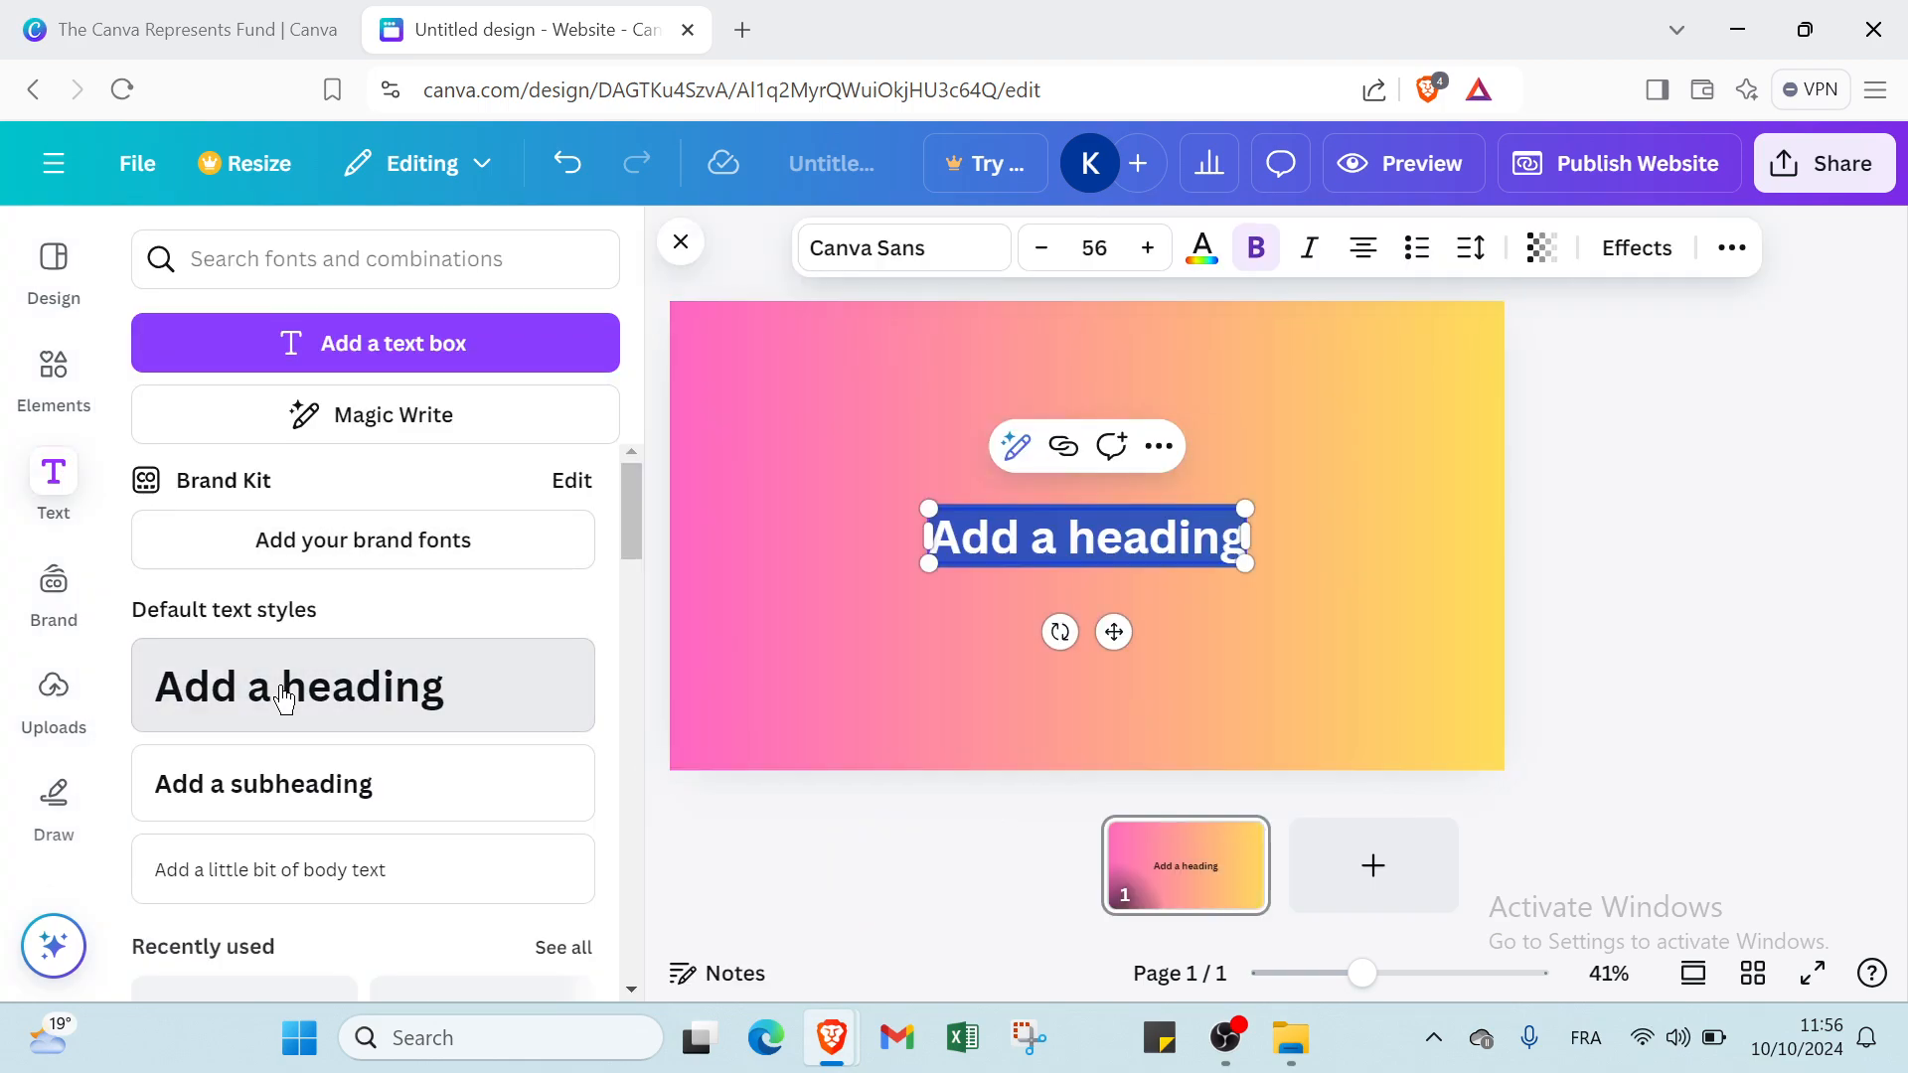
{"action": "left_click", "coordinate": [890, 661]}
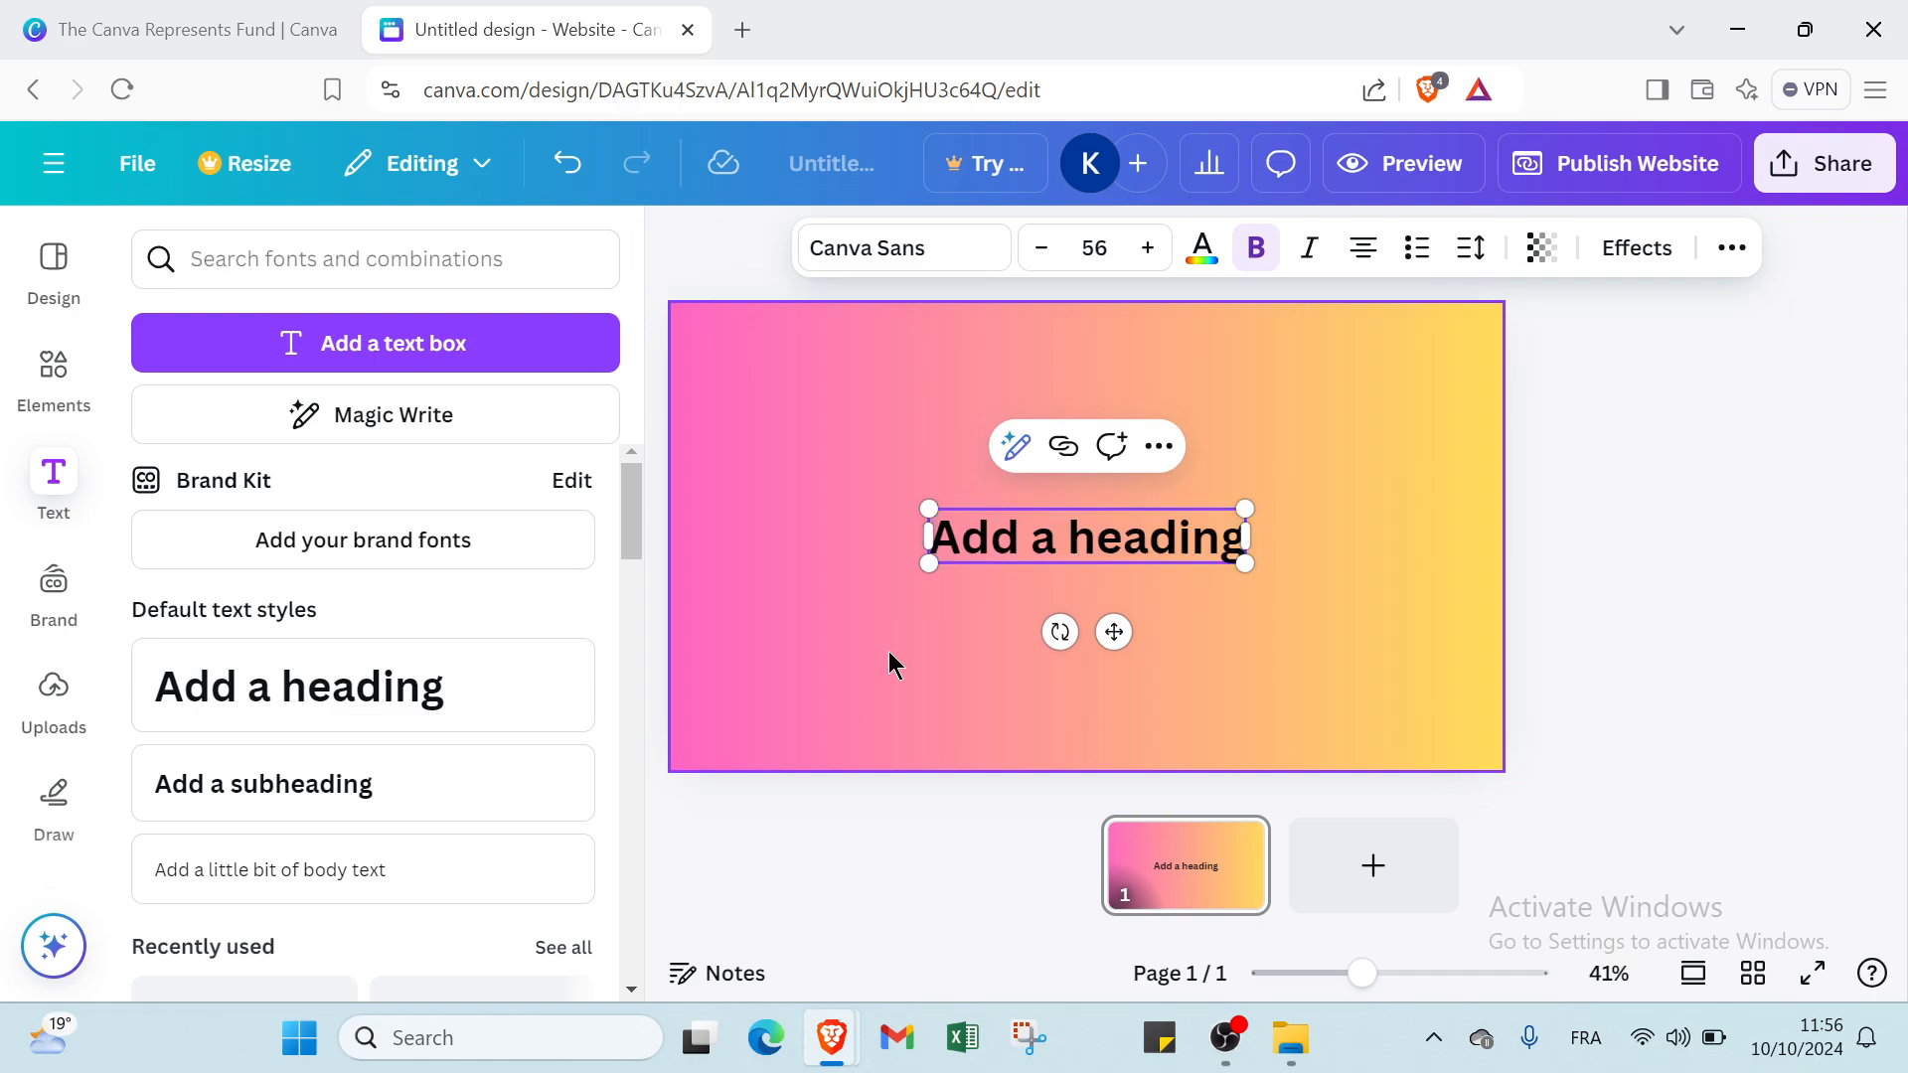
Colour the heading text dark gray and keep it bold.
{"action": "left_click", "coordinate": [1020, 570]}
{"action": "left_click", "coordinate": [1204, 254]}
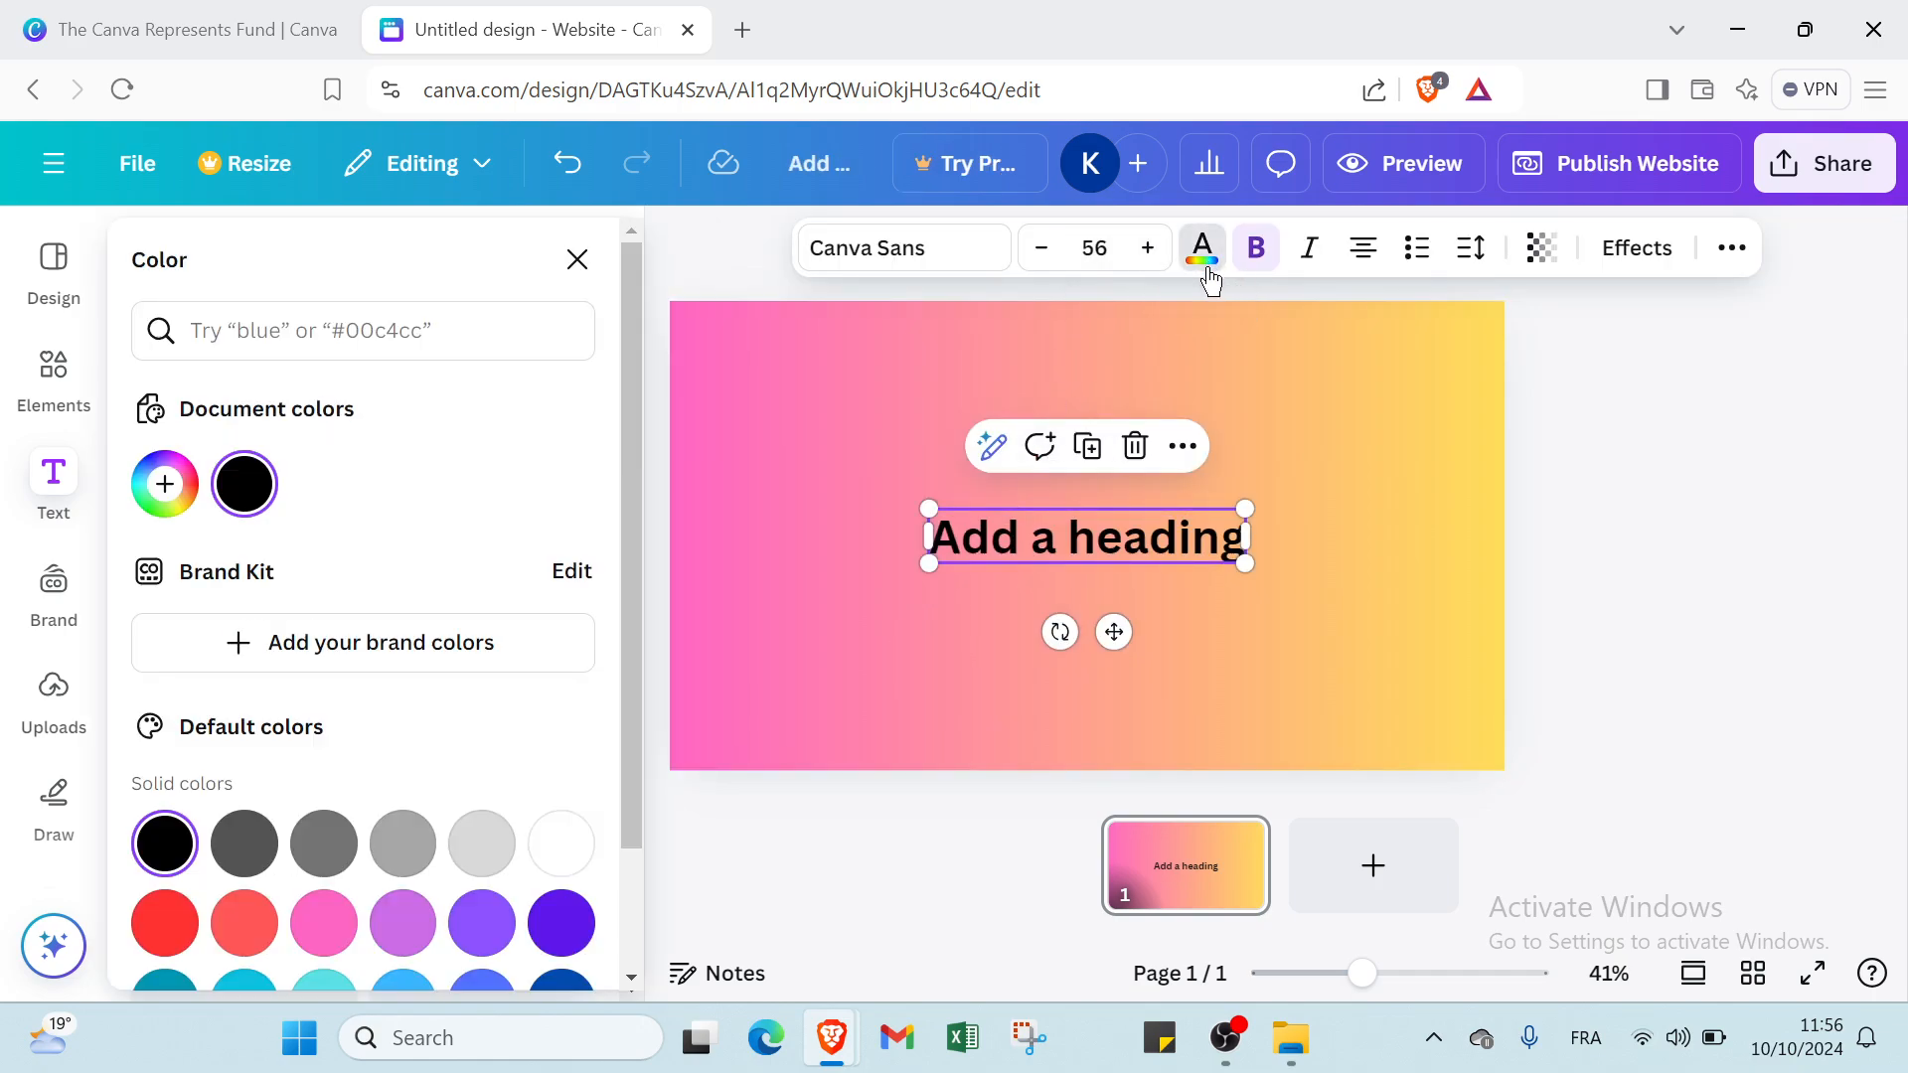
{"action": "left_click", "coordinate": [245, 845]}
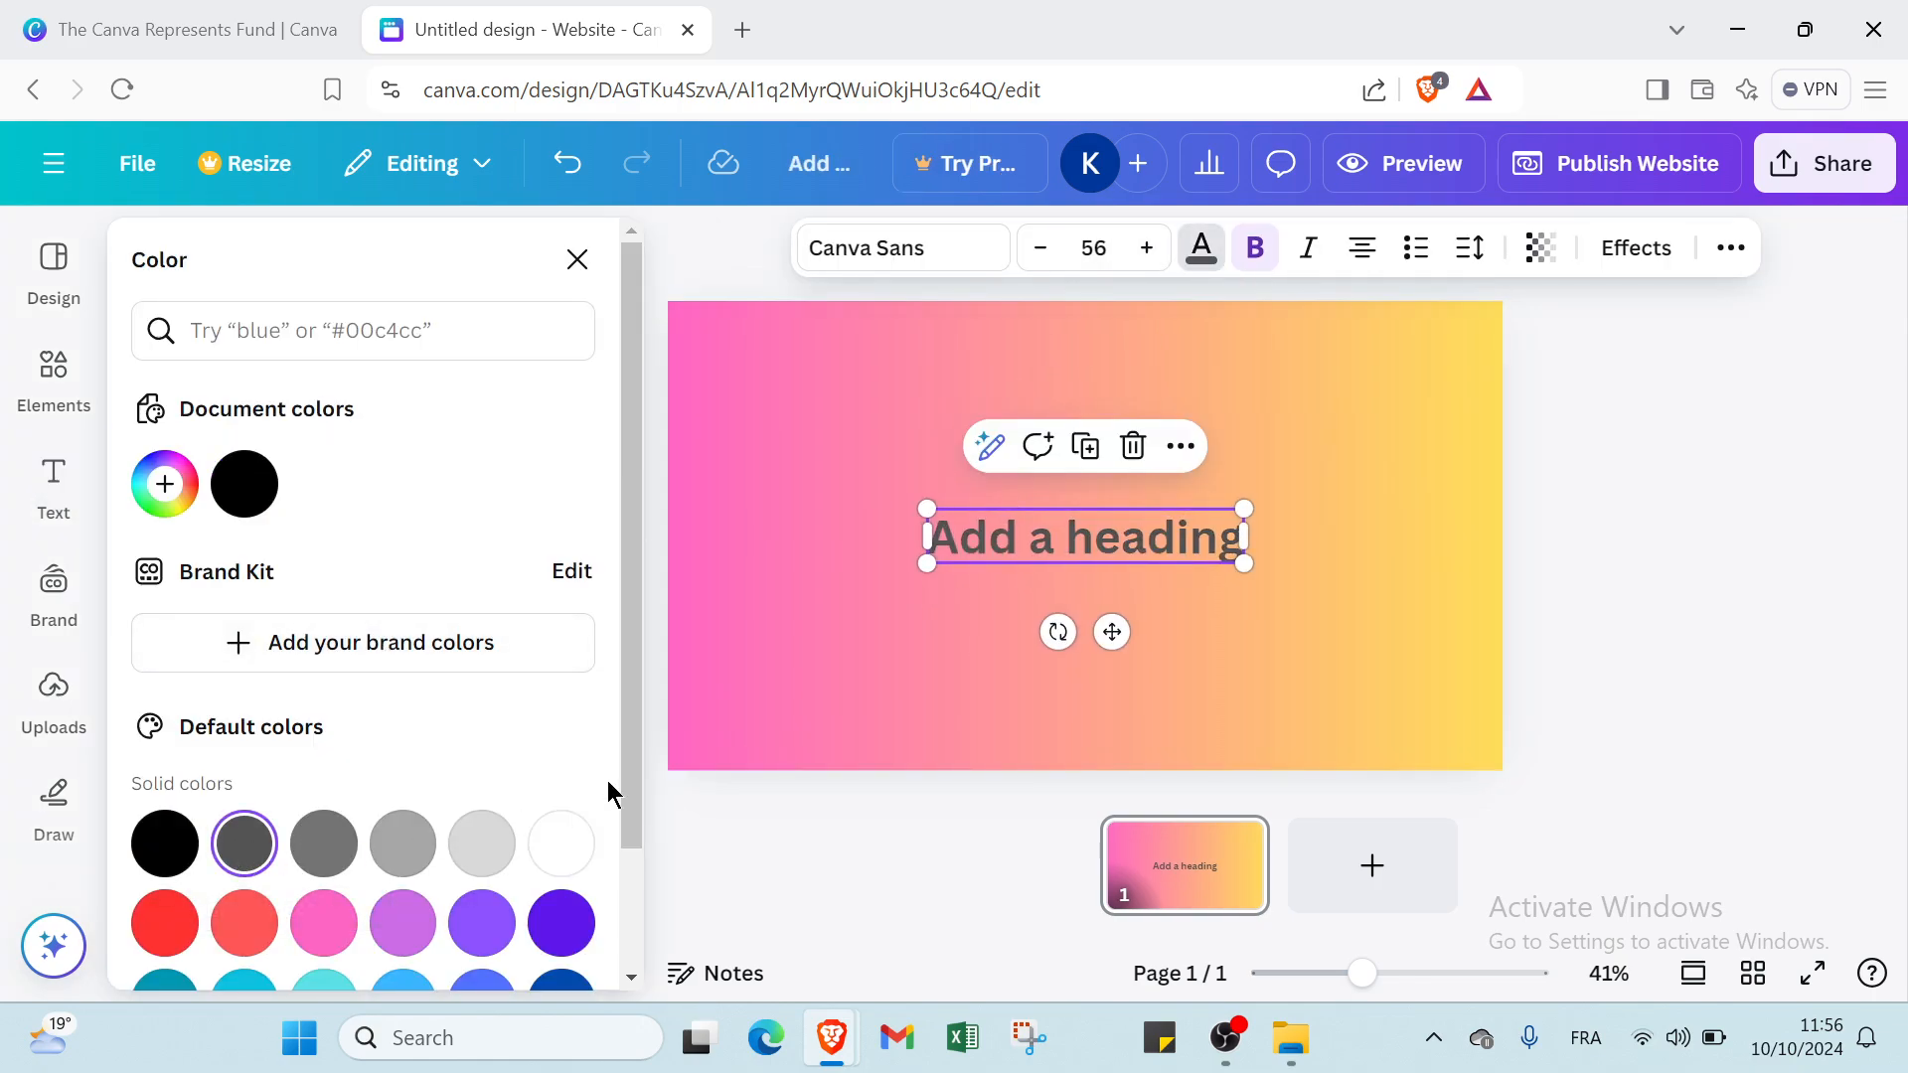
{"action": "left_click", "coordinate": [1254, 257]}
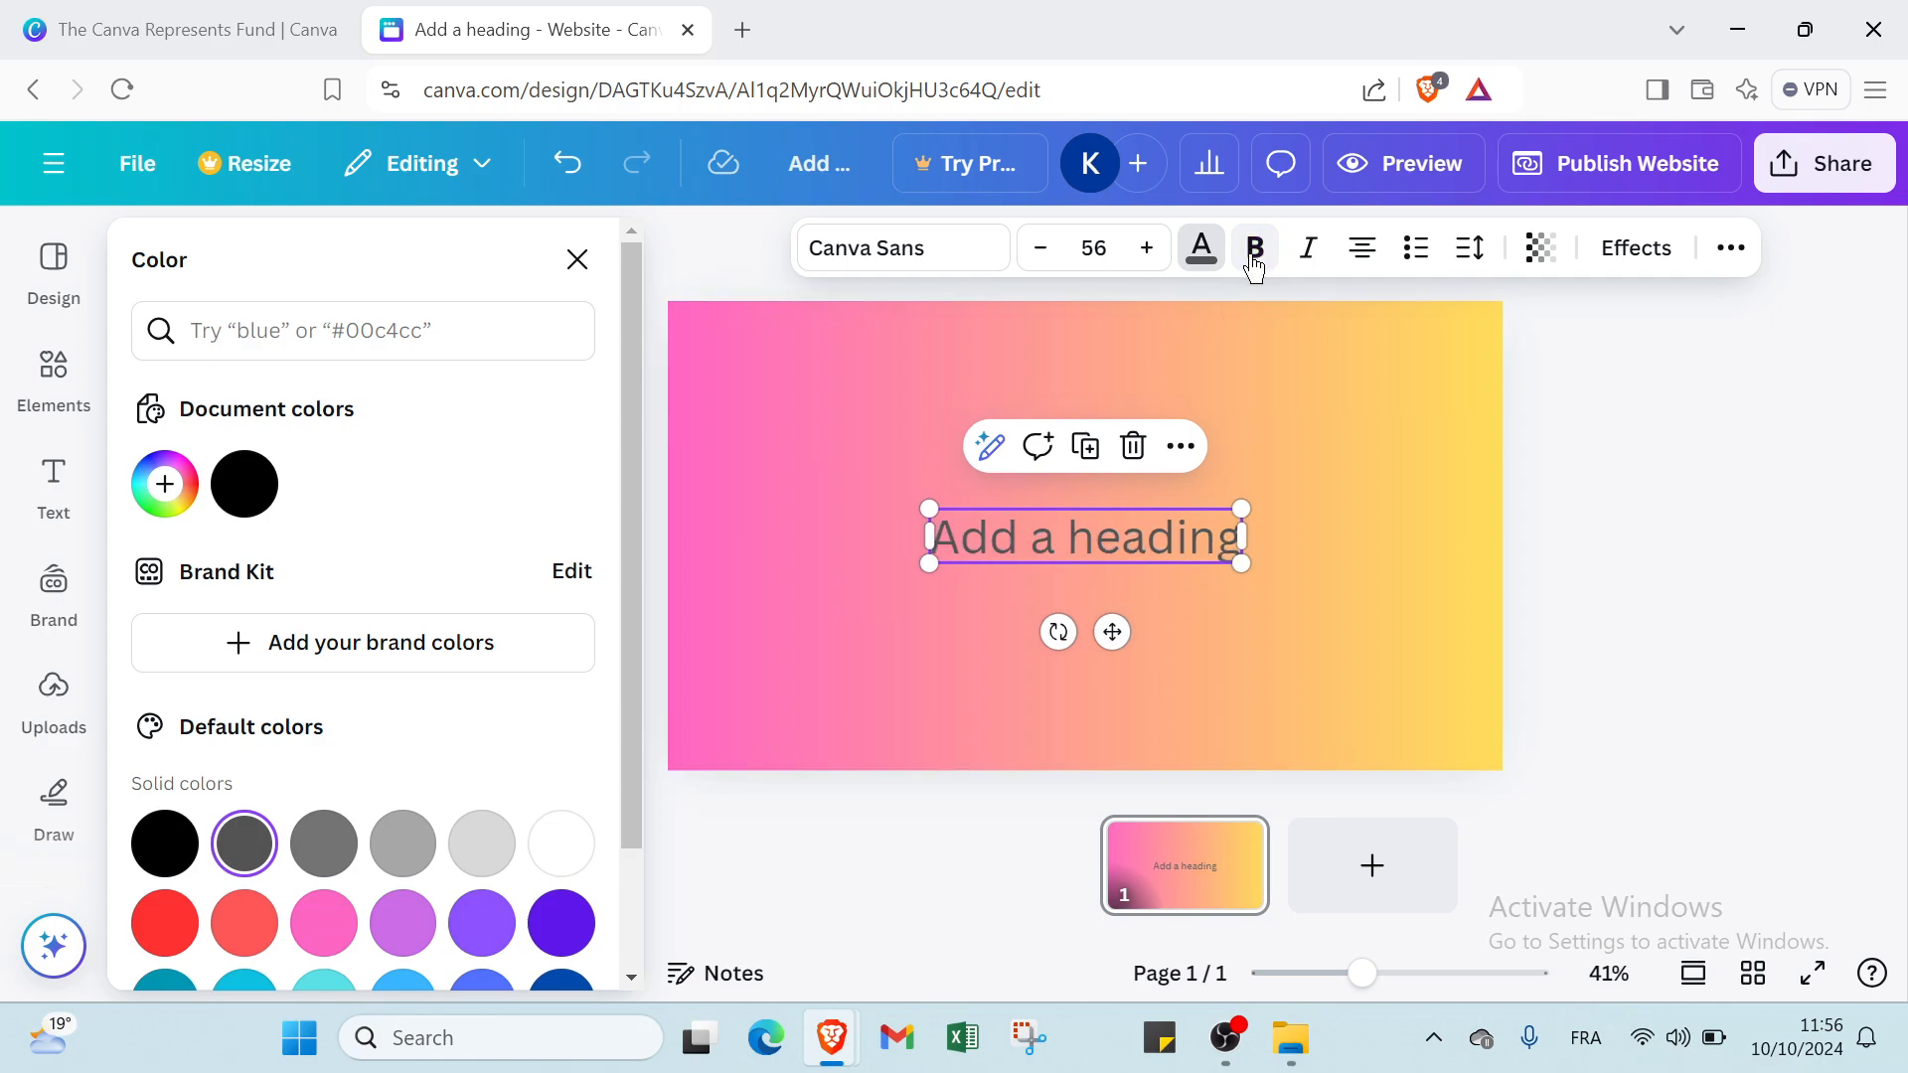
{"action": "left_click", "coordinate": [1254, 253]}
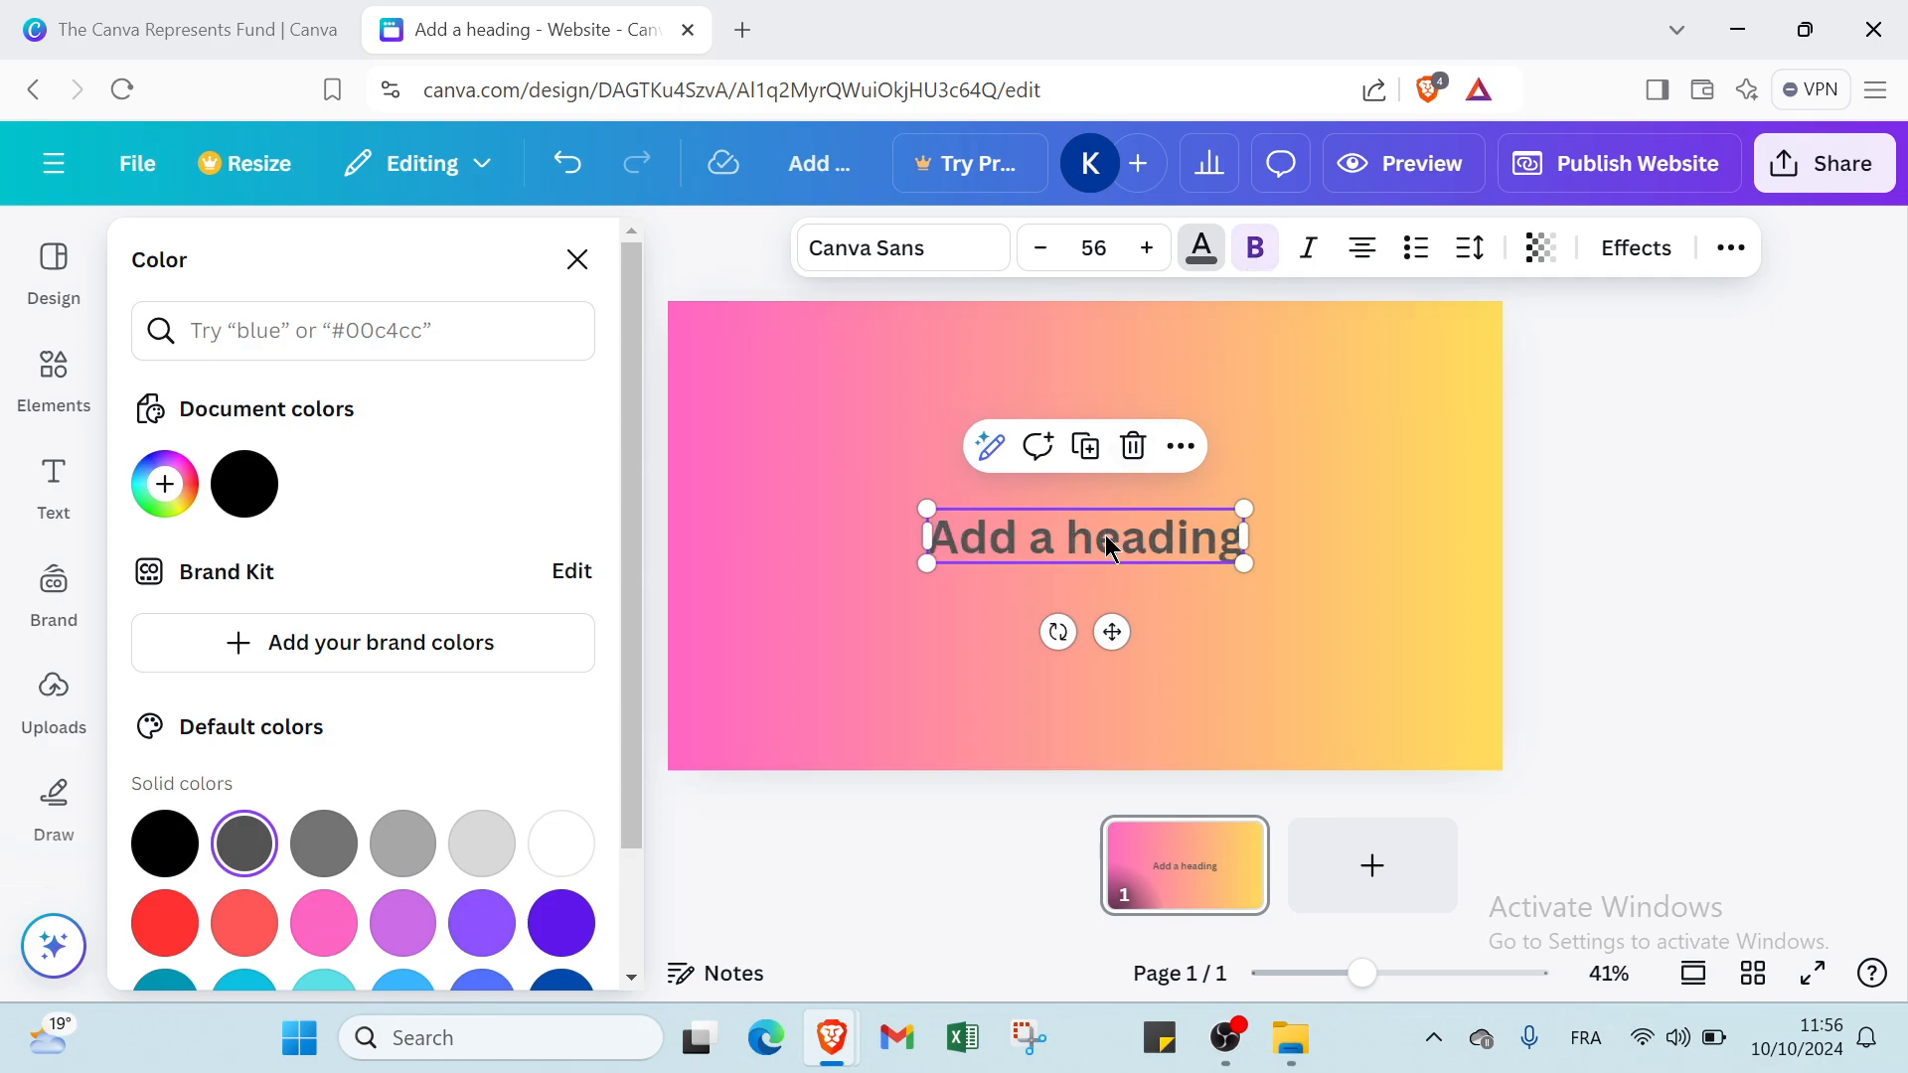
Move the heading up to the top centre of the page and select it there.
{"action": "left_click_drag", "start_coordinate": [1107, 546], "coordinate": [1093, 347]}
{"action": "left_click", "coordinate": [1093, 385]}
{"action": "left_click", "coordinate": [1086, 354]}
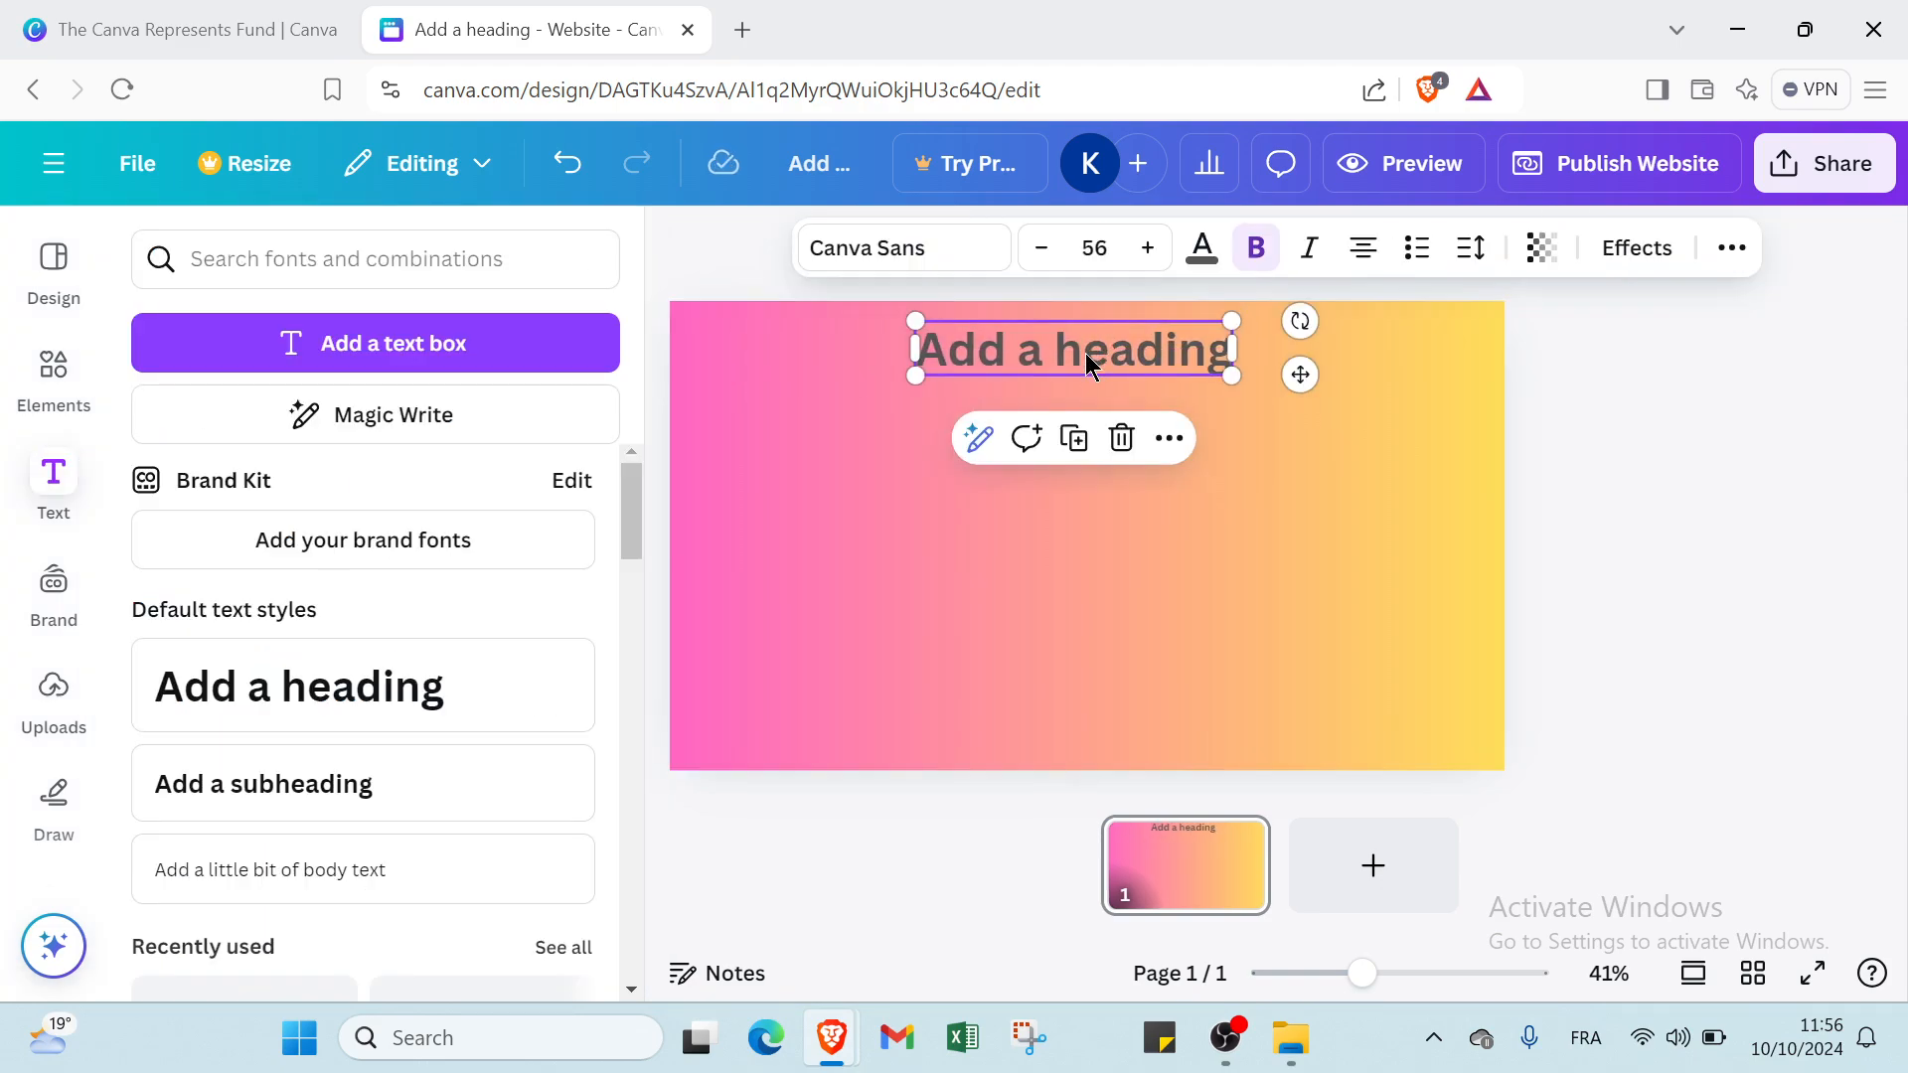
Set the font size of the heading at the top of the page to 72.
{"action": "left_click", "coordinate": [1086, 360]}
{"action": "left_click", "coordinate": [1093, 247]}
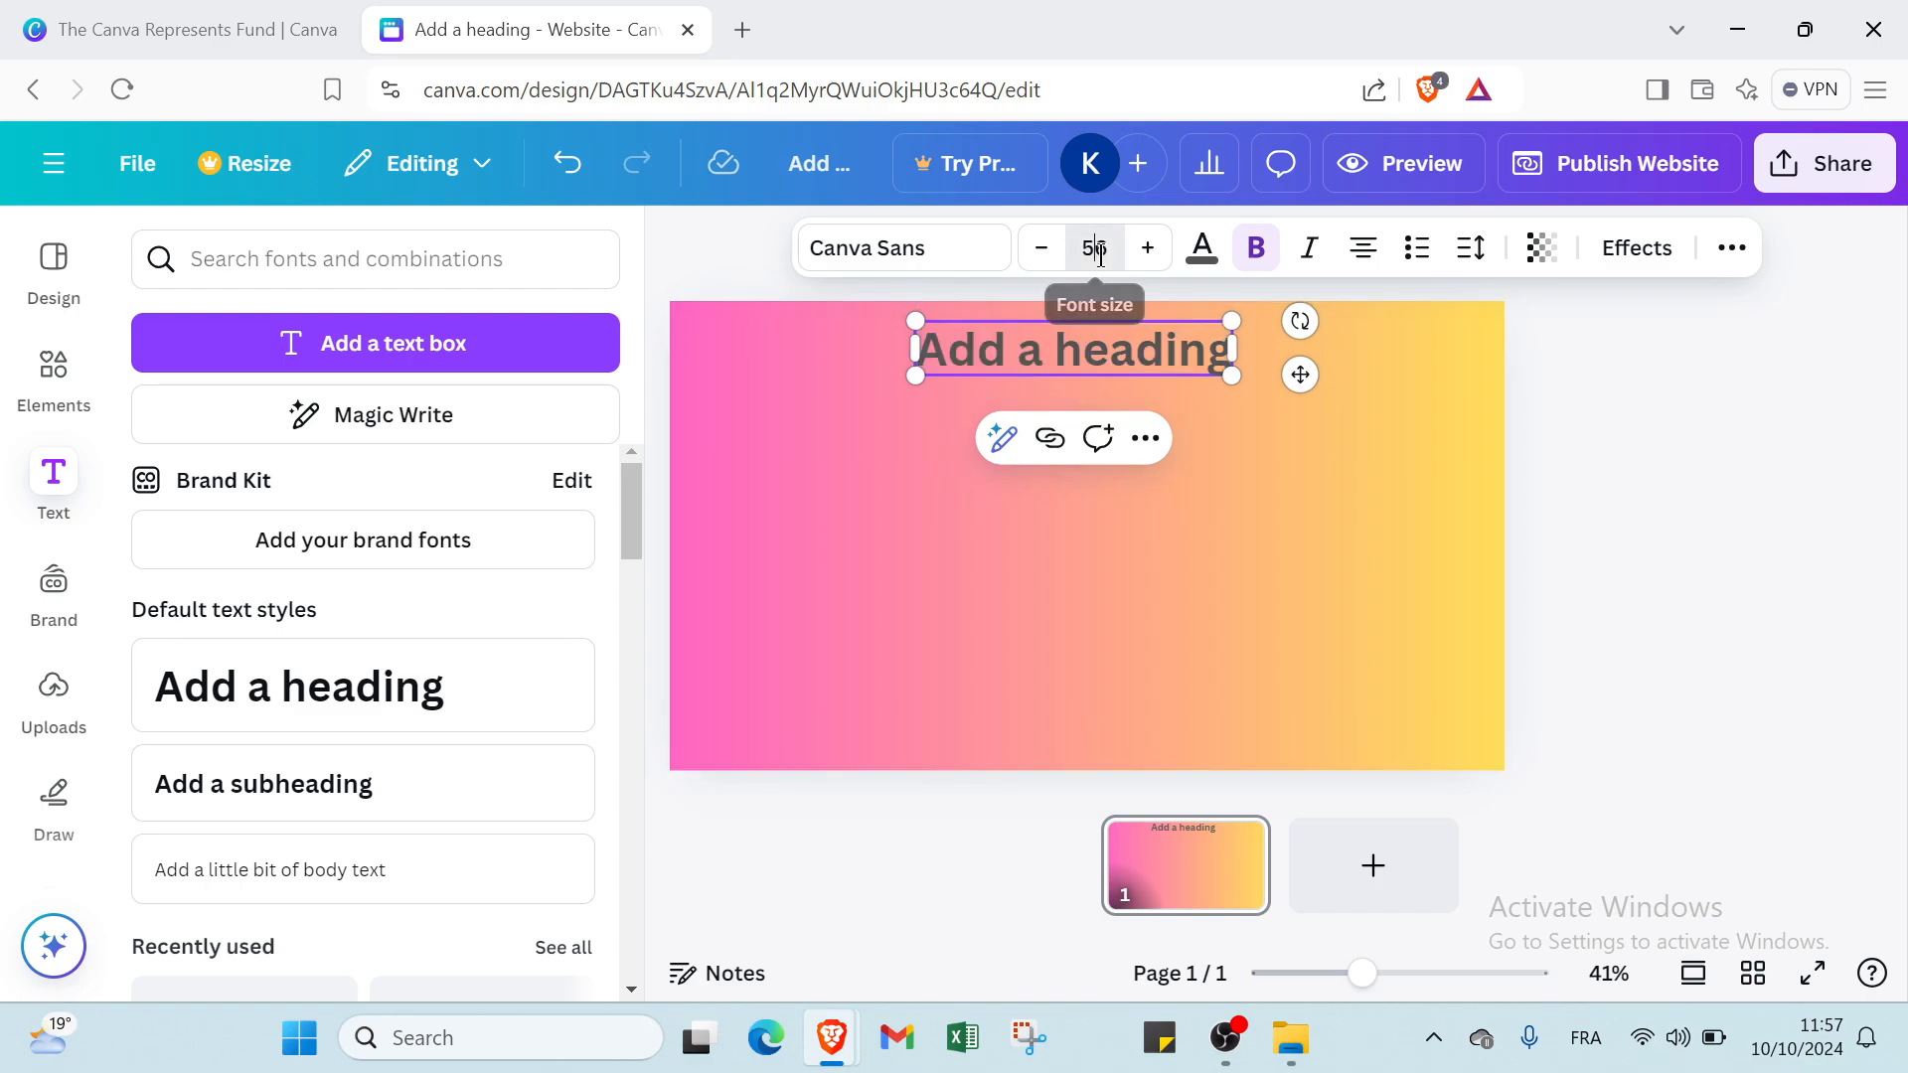
{"action": "scroll", "coordinate": [1073, 477], "scroll_direction": "down", "scroll_amount": 2}
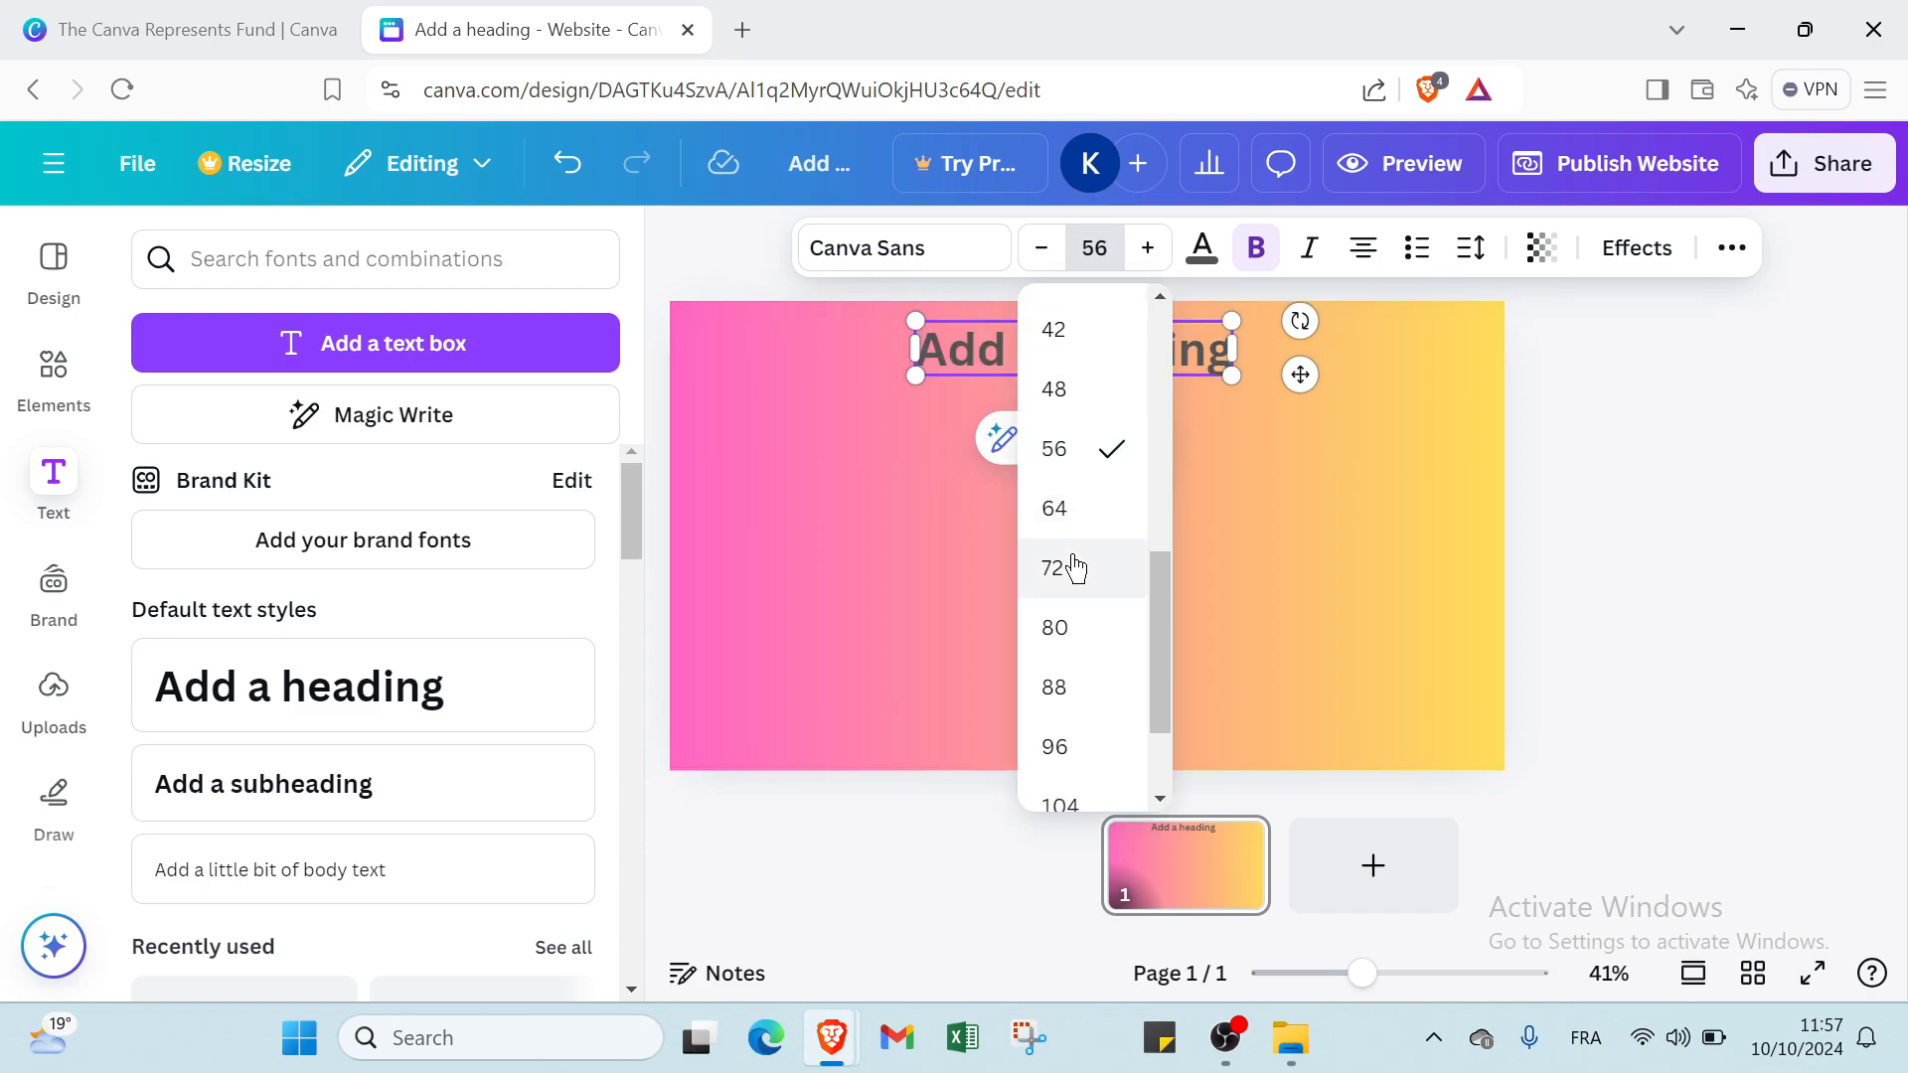
{"action": "left_click", "coordinate": [1065, 563]}
{"action": "left_click", "coordinate": [1006, 425]}
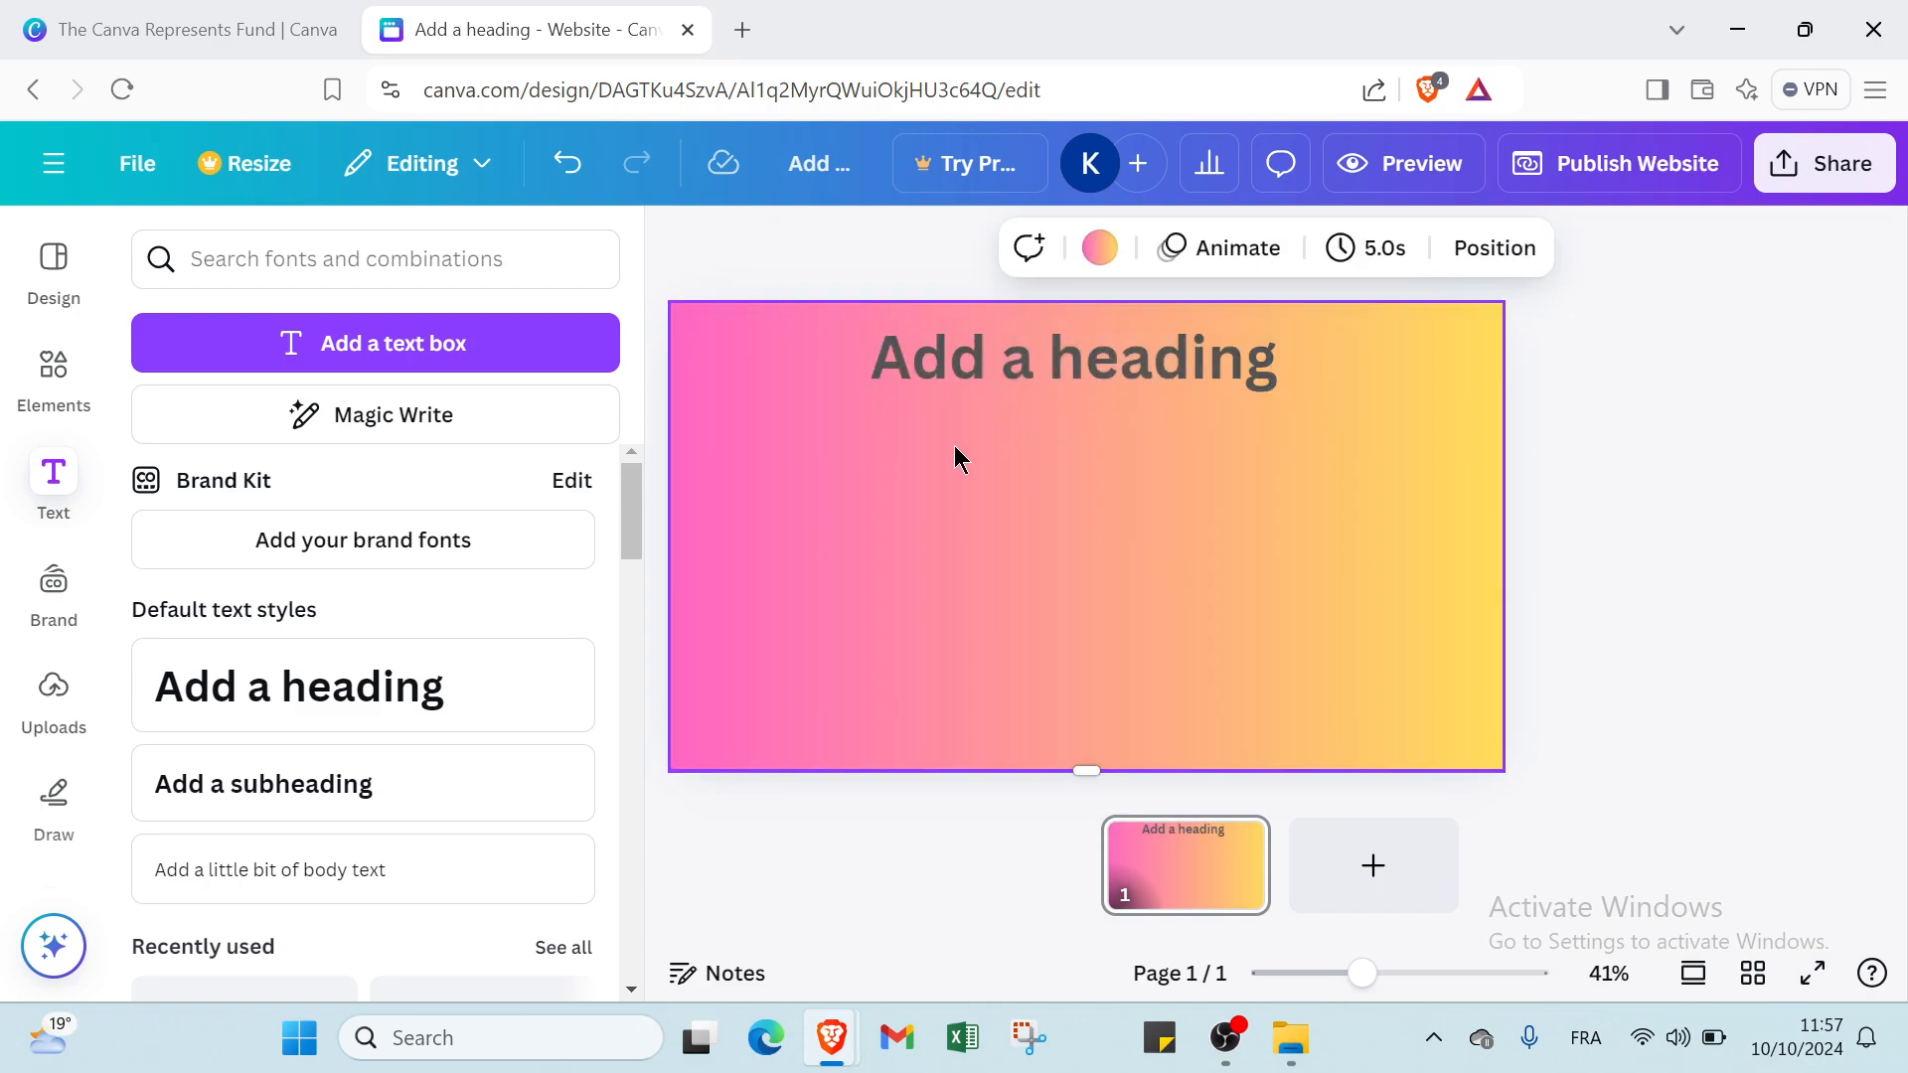
Replace the heading's placeholder text with the portfolio owner's full name in capital letters.
{"action": "double_click", "coordinate": [1016, 362]}
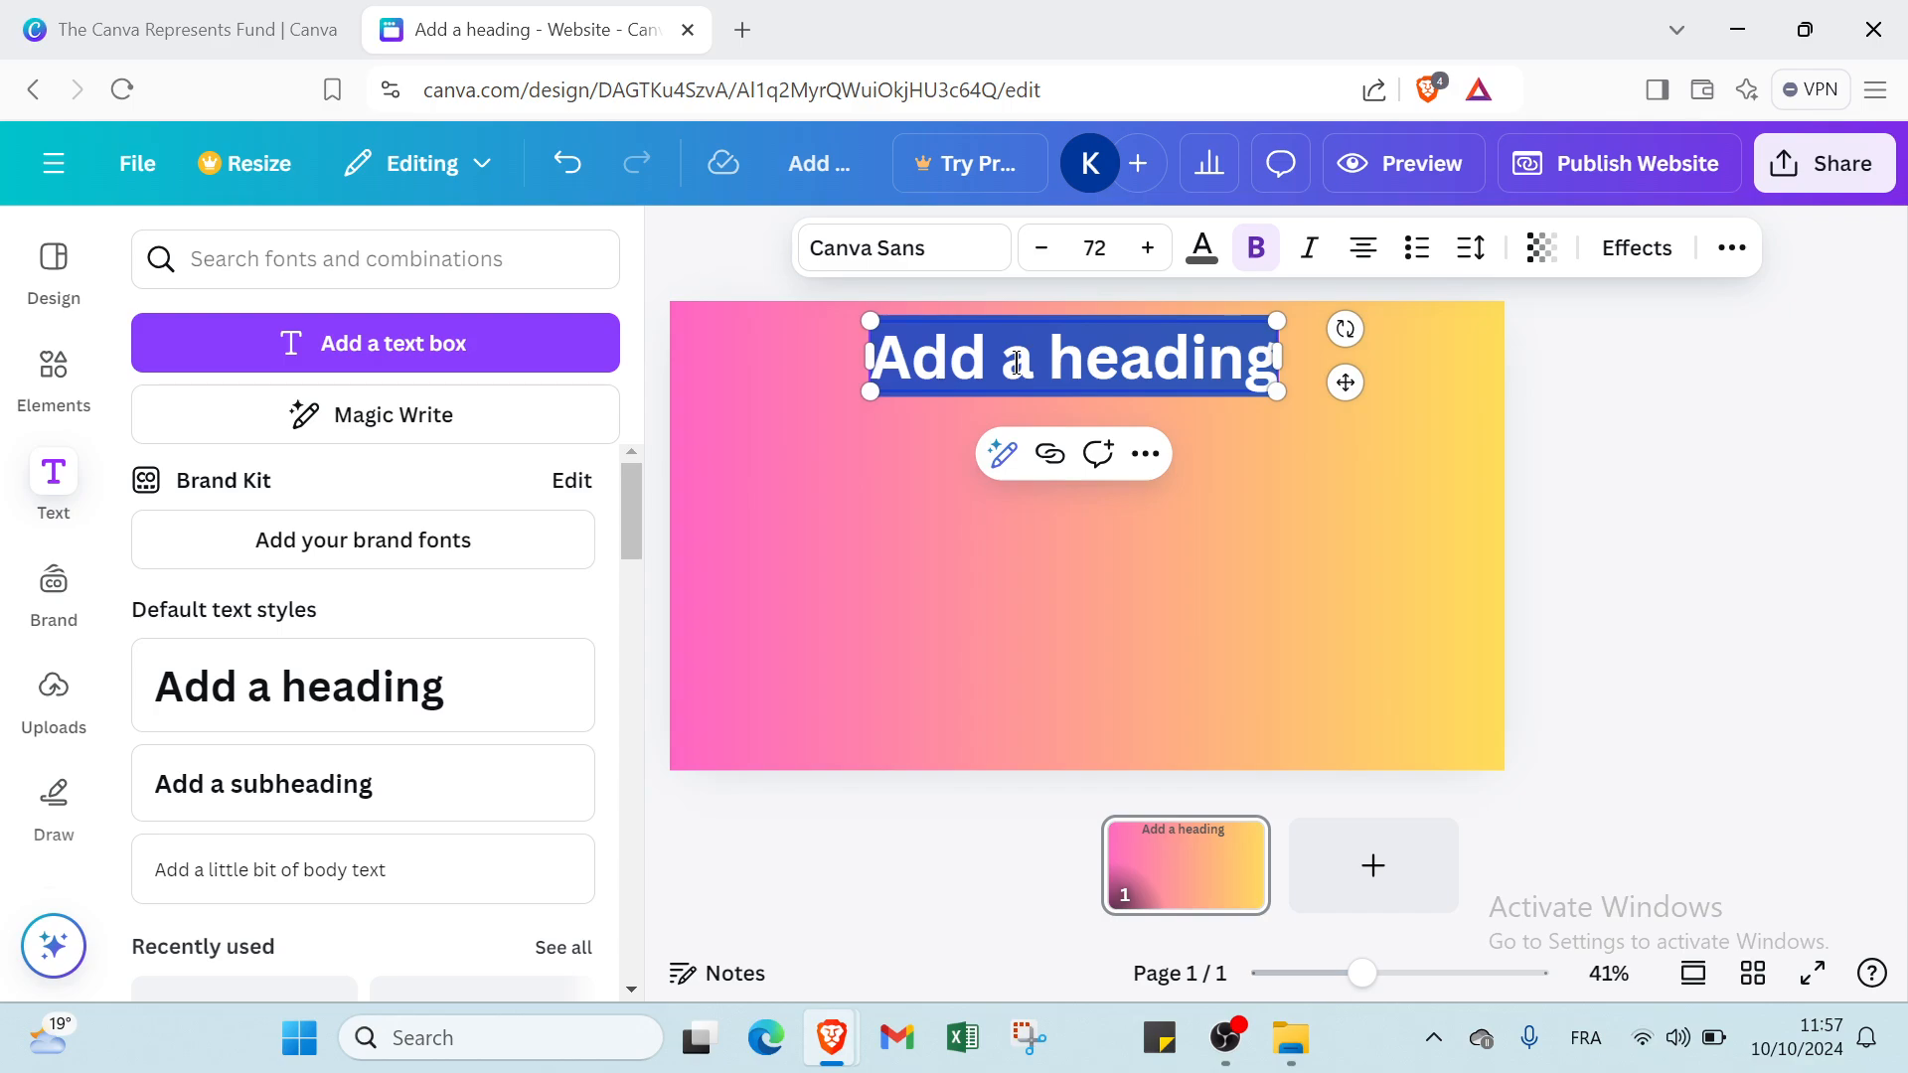
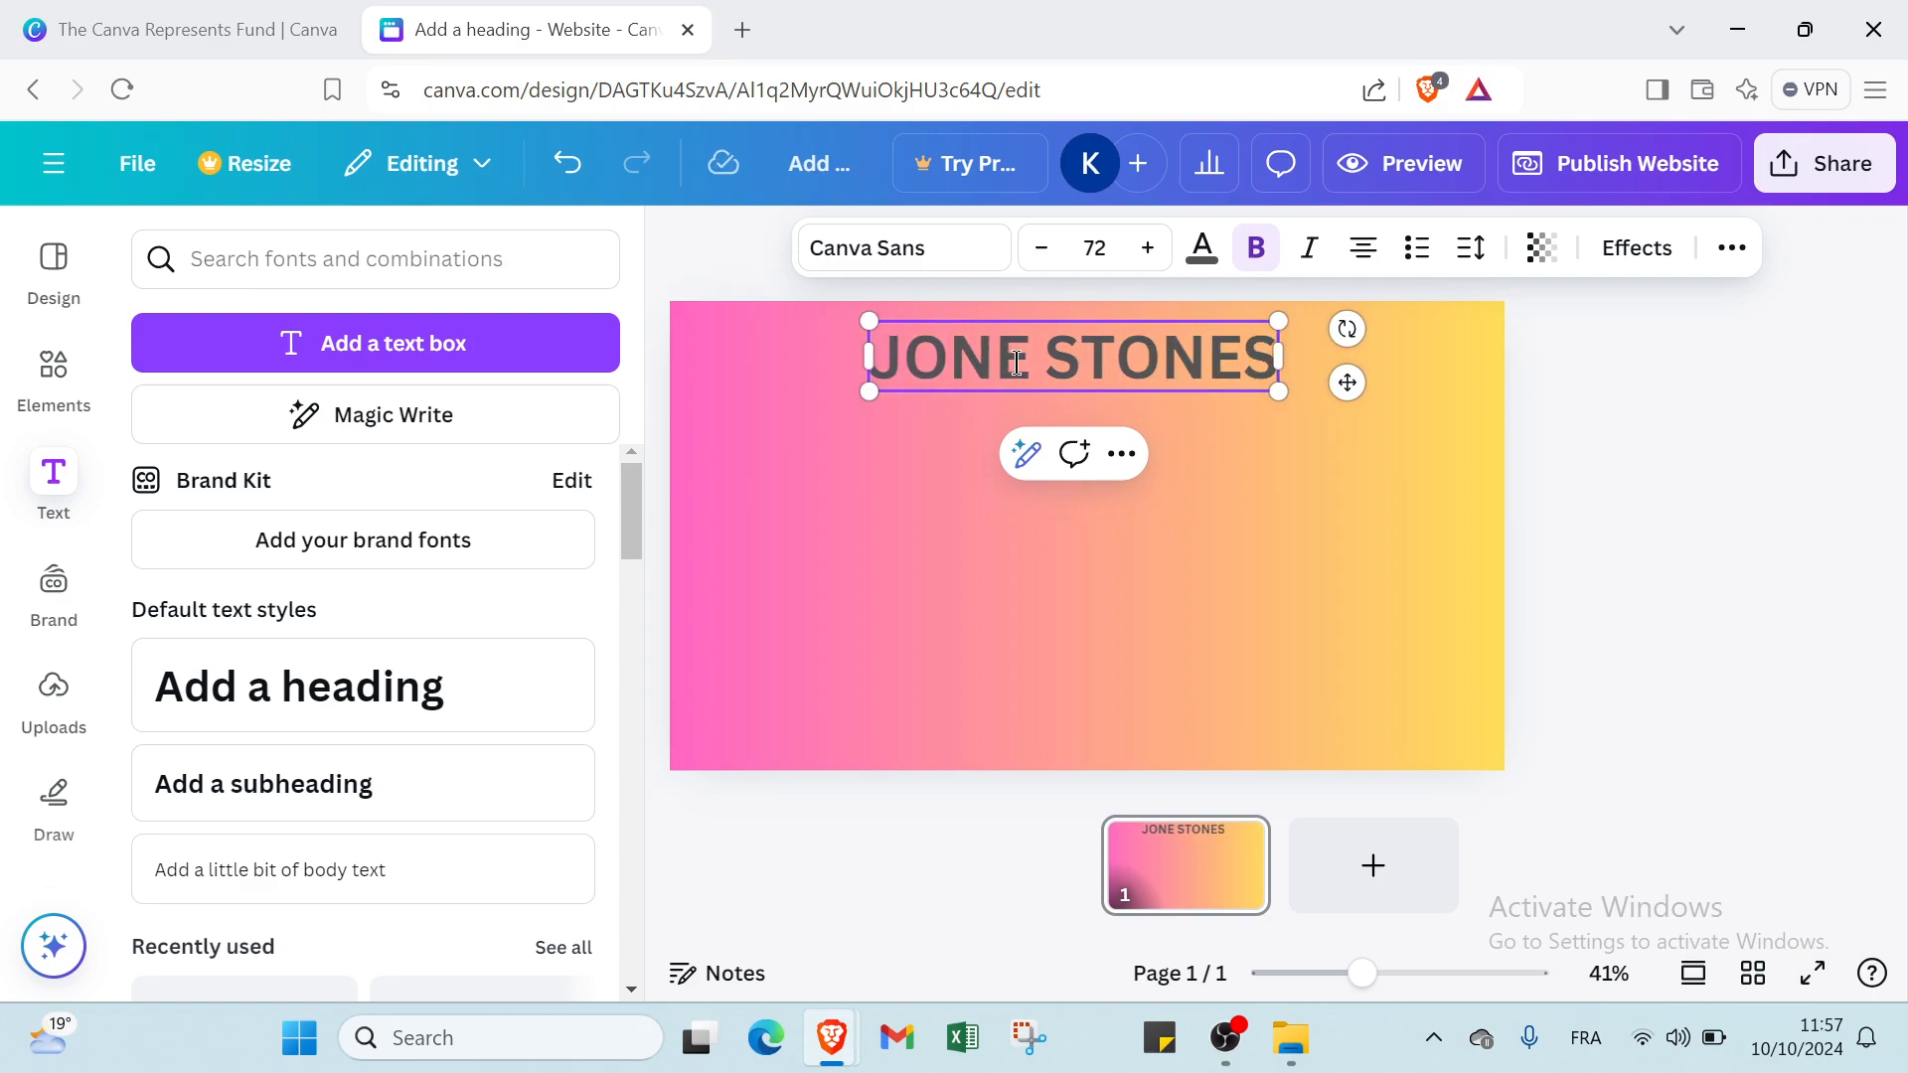
{"action": "left_click", "coordinate": [717, 578]}
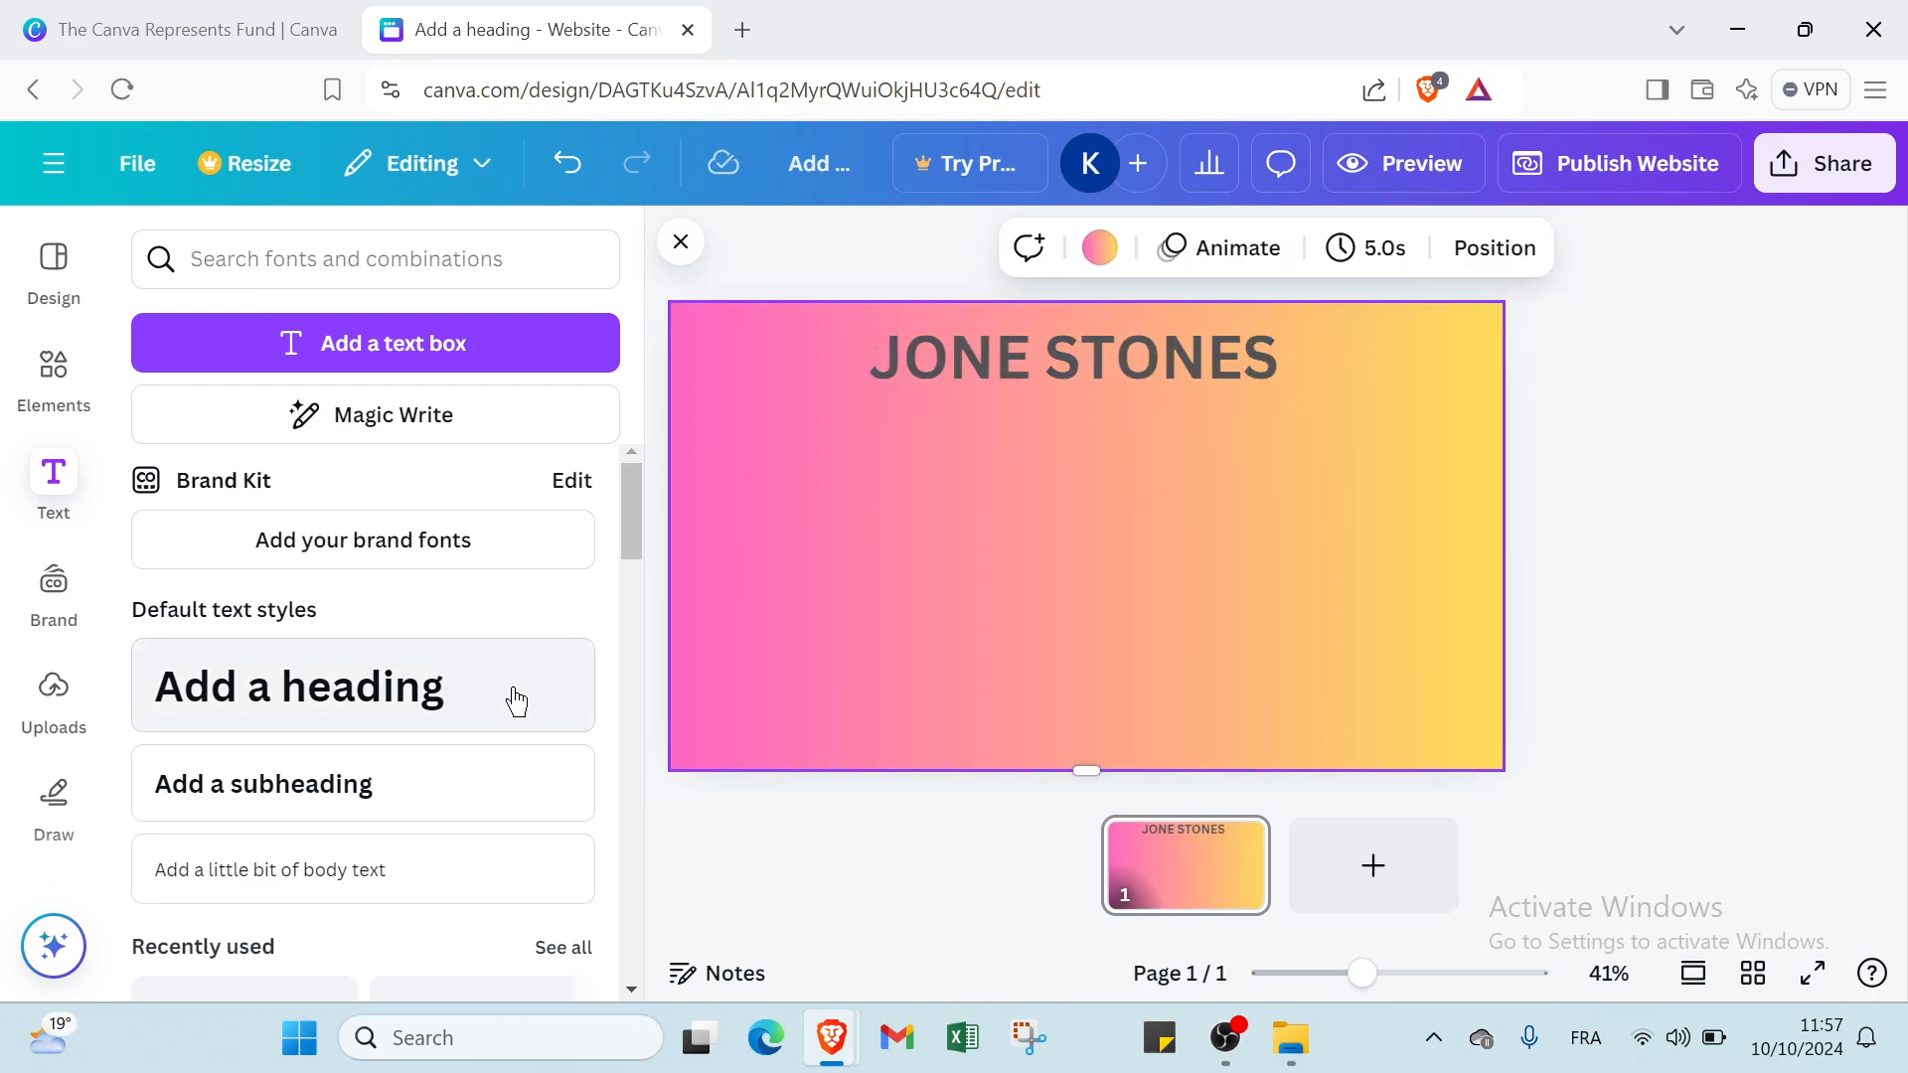
Add a text box in the default subheading style and place it below the heading, near the page's left edge.
{"action": "left_click", "coordinate": [460, 783]}
{"action": "left_click", "coordinate": [869, 648]}
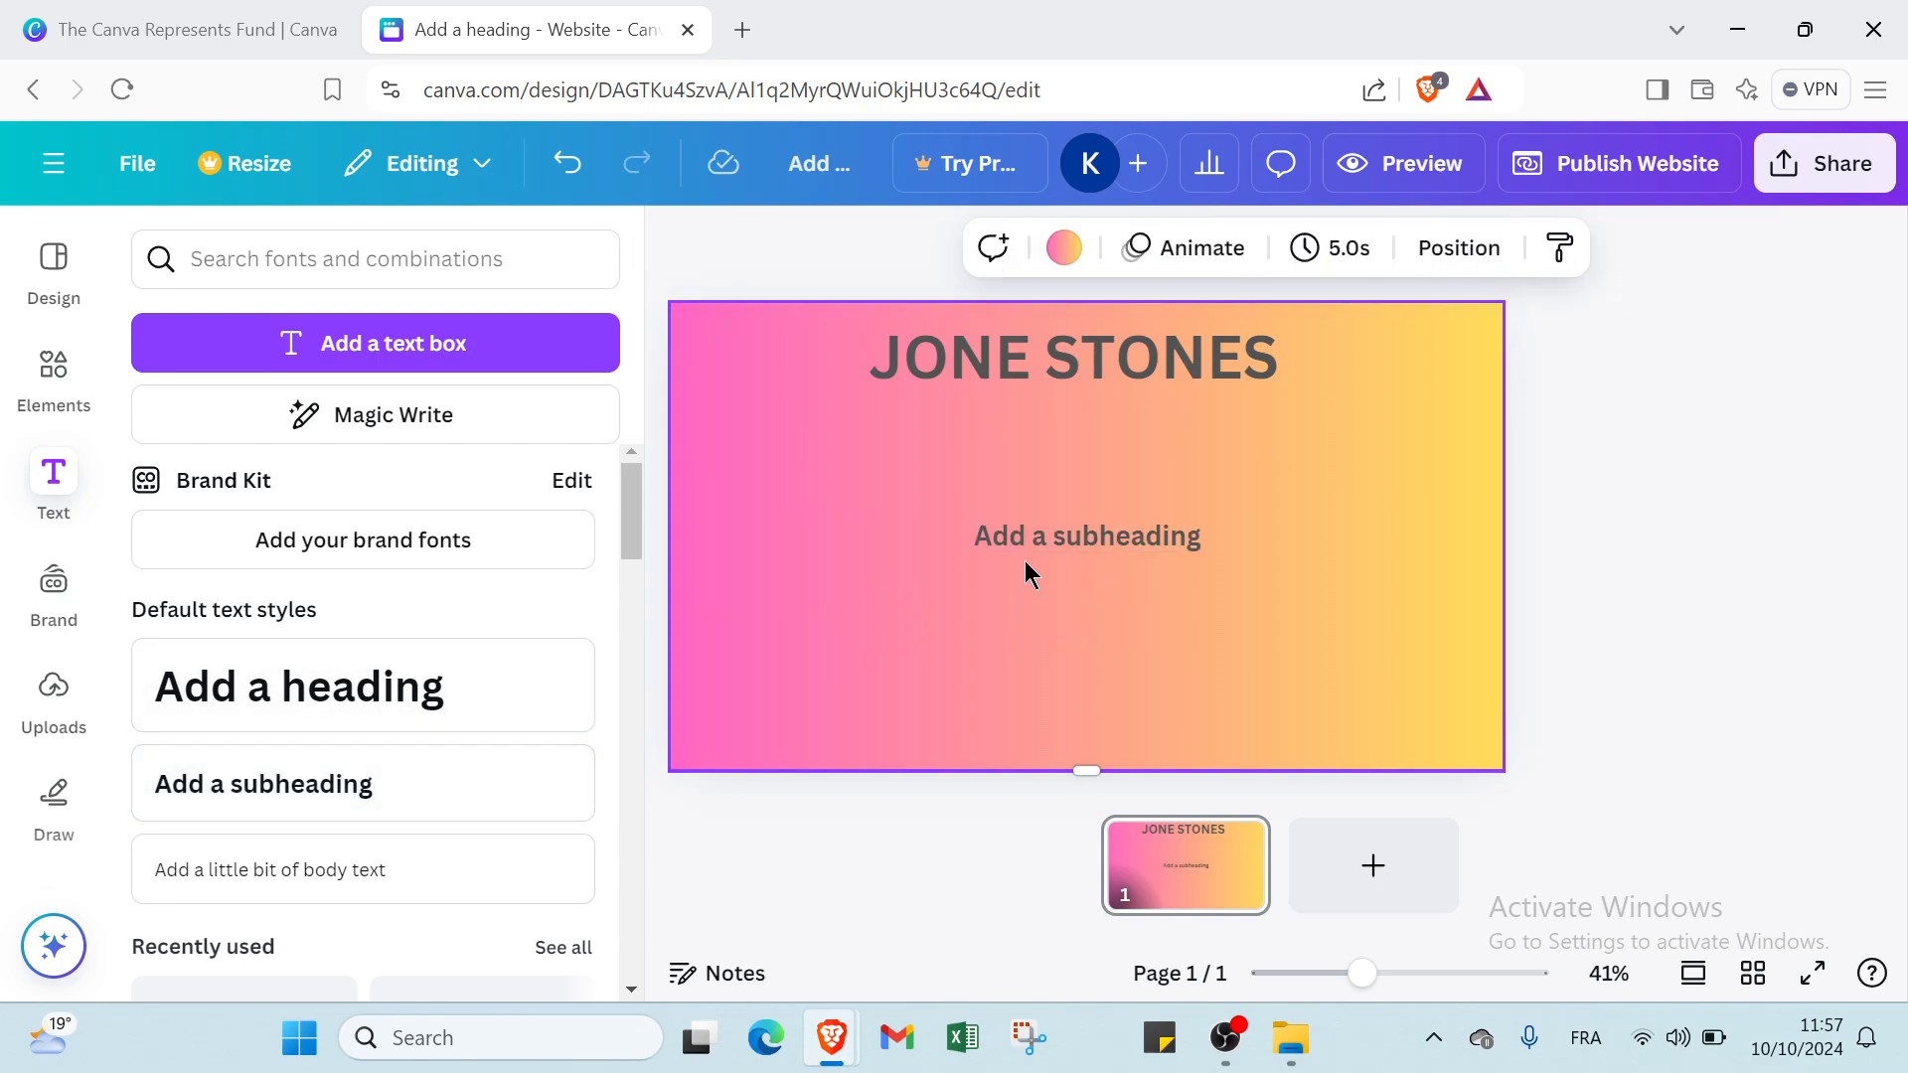
{"action": "left_click", "coordinate": [1037, 539]}
{"action": "left_click_drag", "start_coordinate": [1037, 539], "coordinate": [746, 438]}
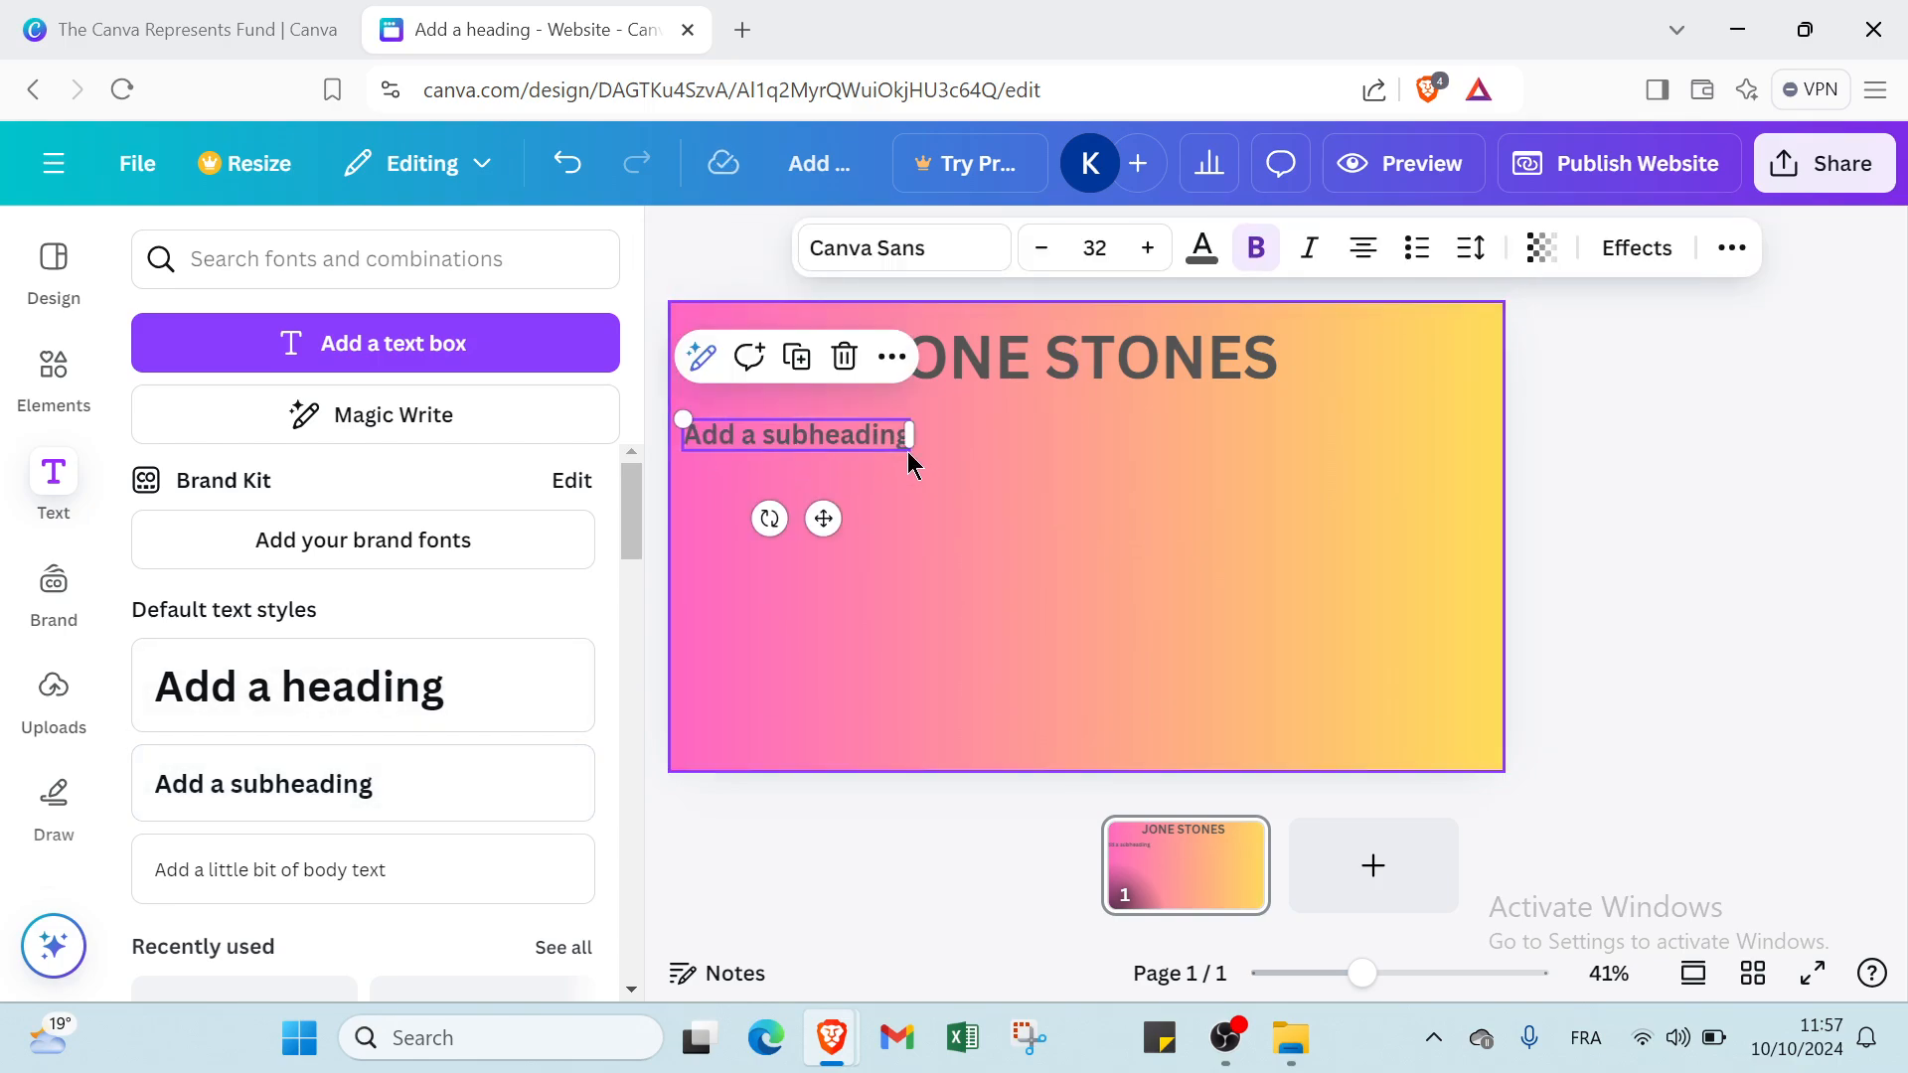
Set the subheading's font size to 42 and widen its box so the text fits on one line.
{"action": "left_click", "coordinate": [1090, 247]}
{"action": "left_click", "coordinate": [1093, 666]}
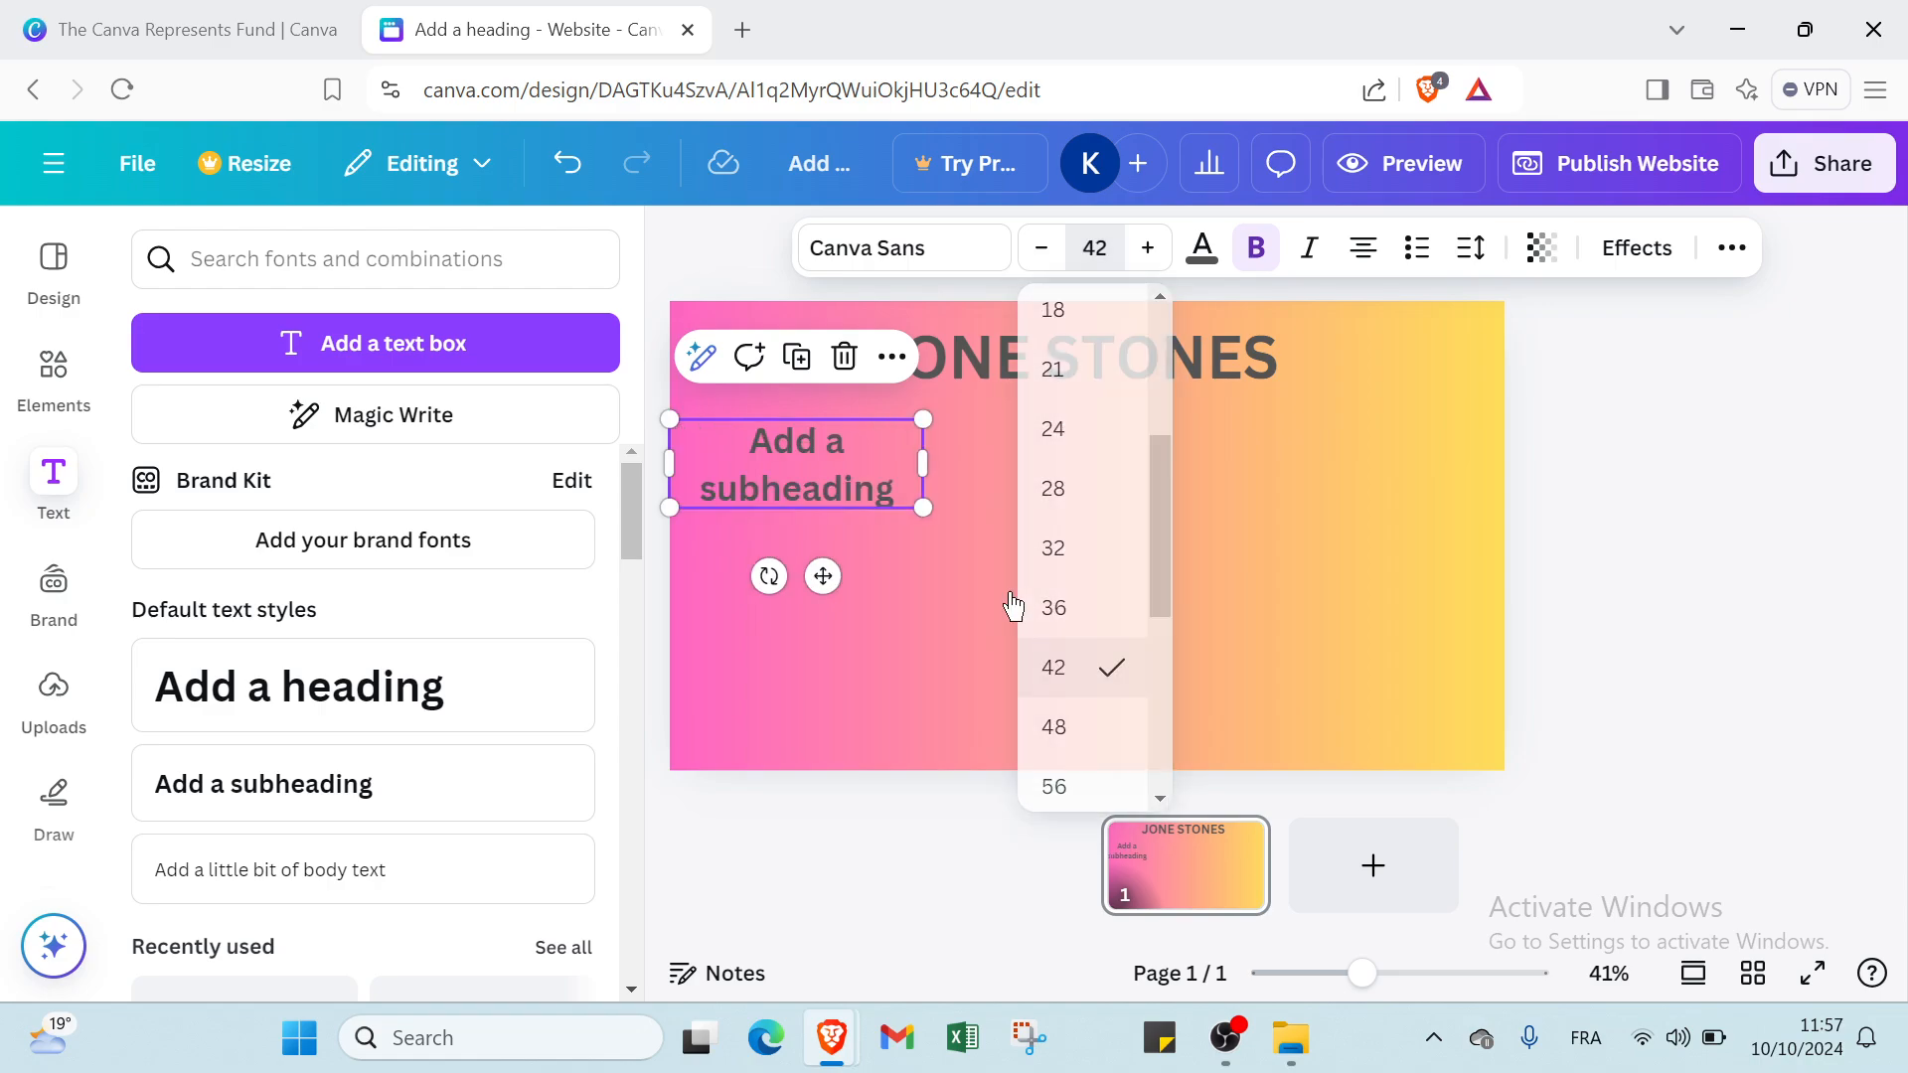
{"action": "left_click_drag", "start_coordinate": [925, 461], "coordinate": [1033, 448]}
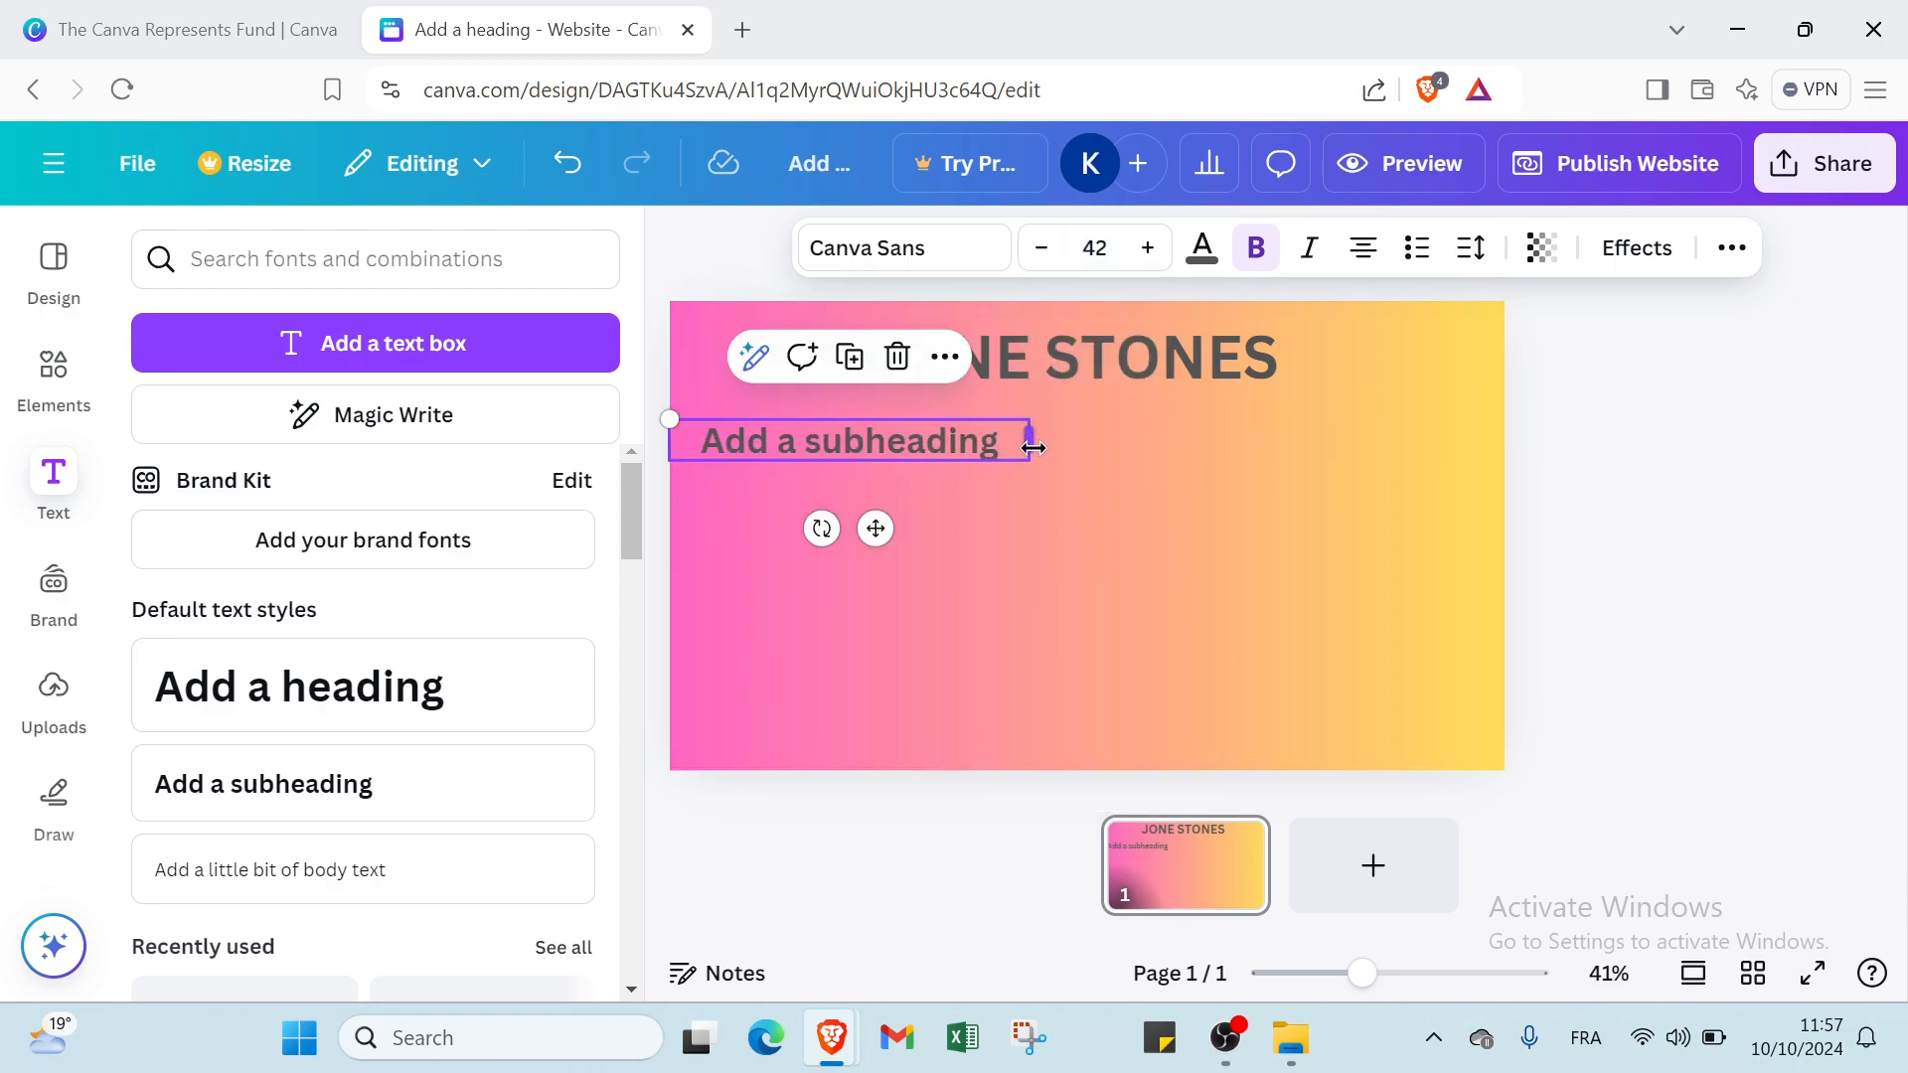
{"action": "left_click", "coordinate": [1010, 537]}
Make the subheading italic without bold and replace its text with "UGC CREATOR".
{"action": "left_click", "coordinate": [944, 444]}
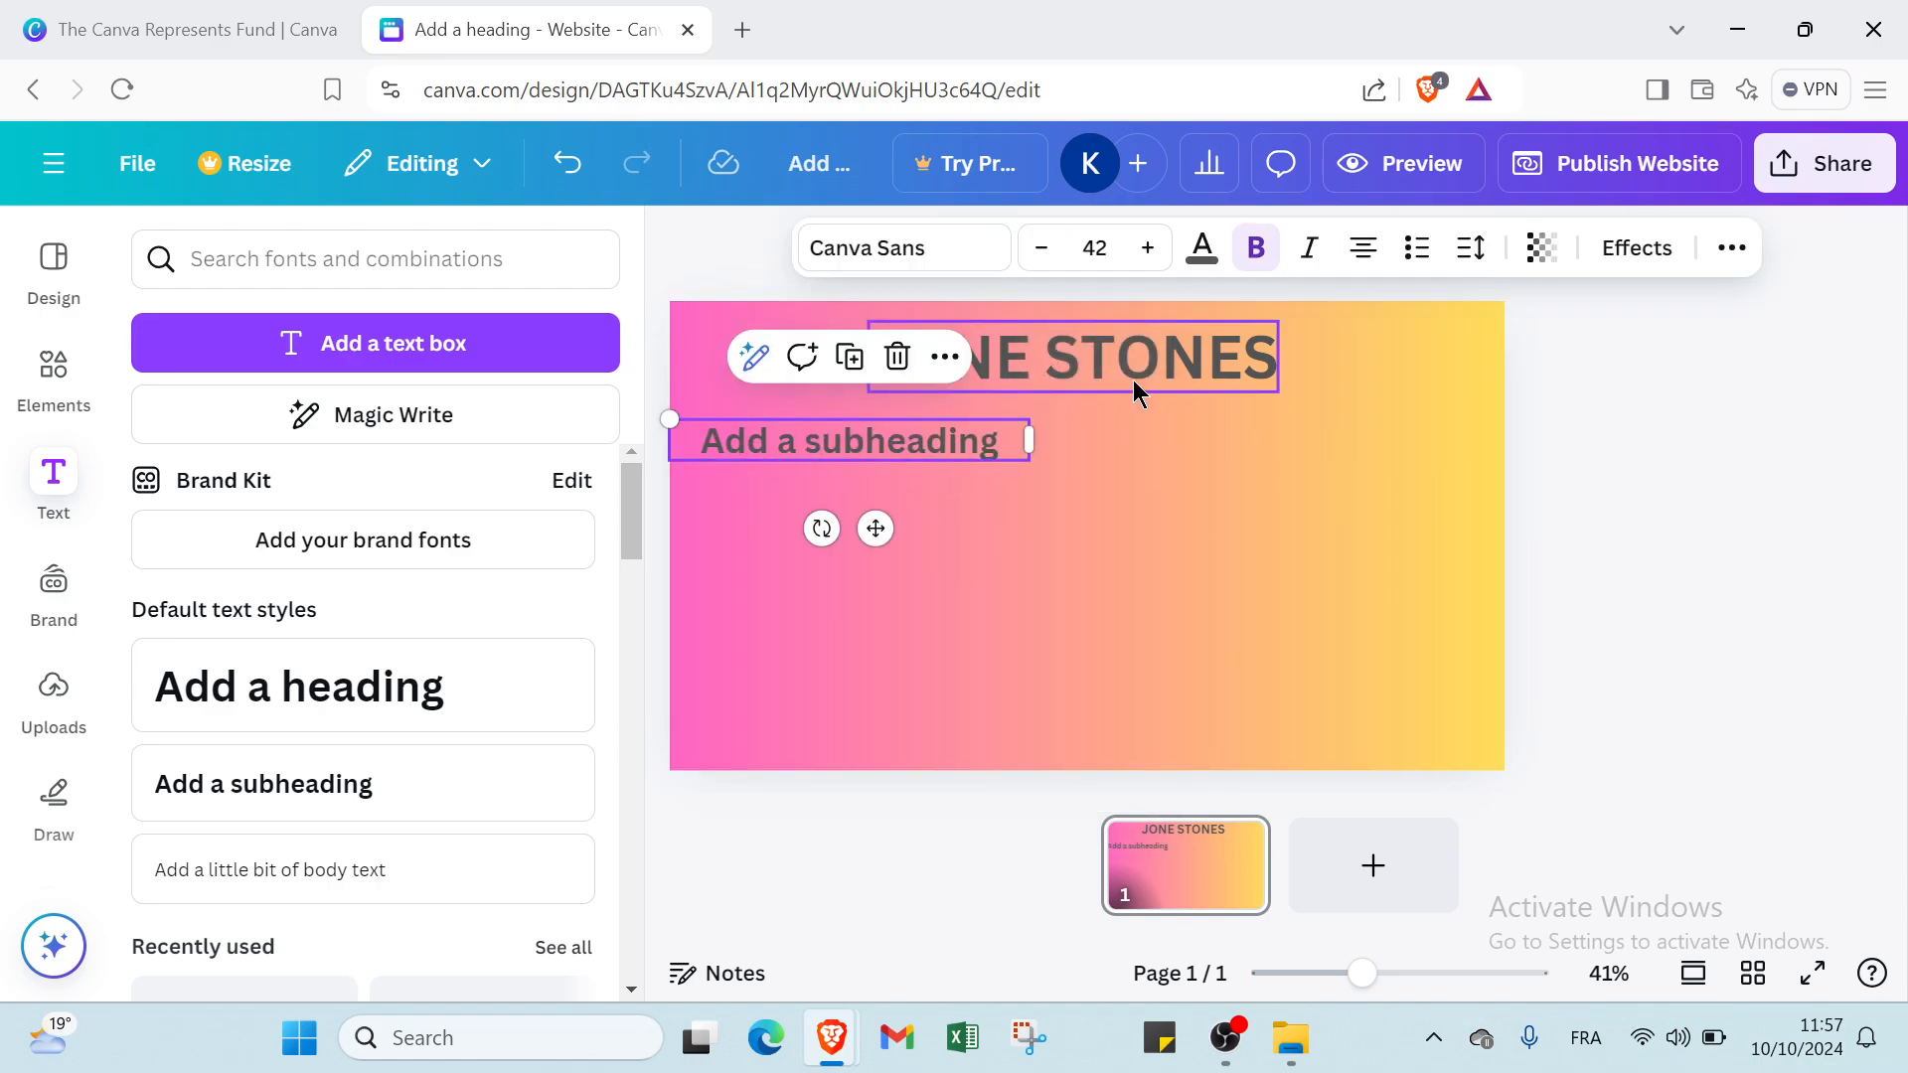
{"action": "left_click", "coordinate": [1308, 260]}
{"action": "left_click", "coordinate": [1268, 264]}
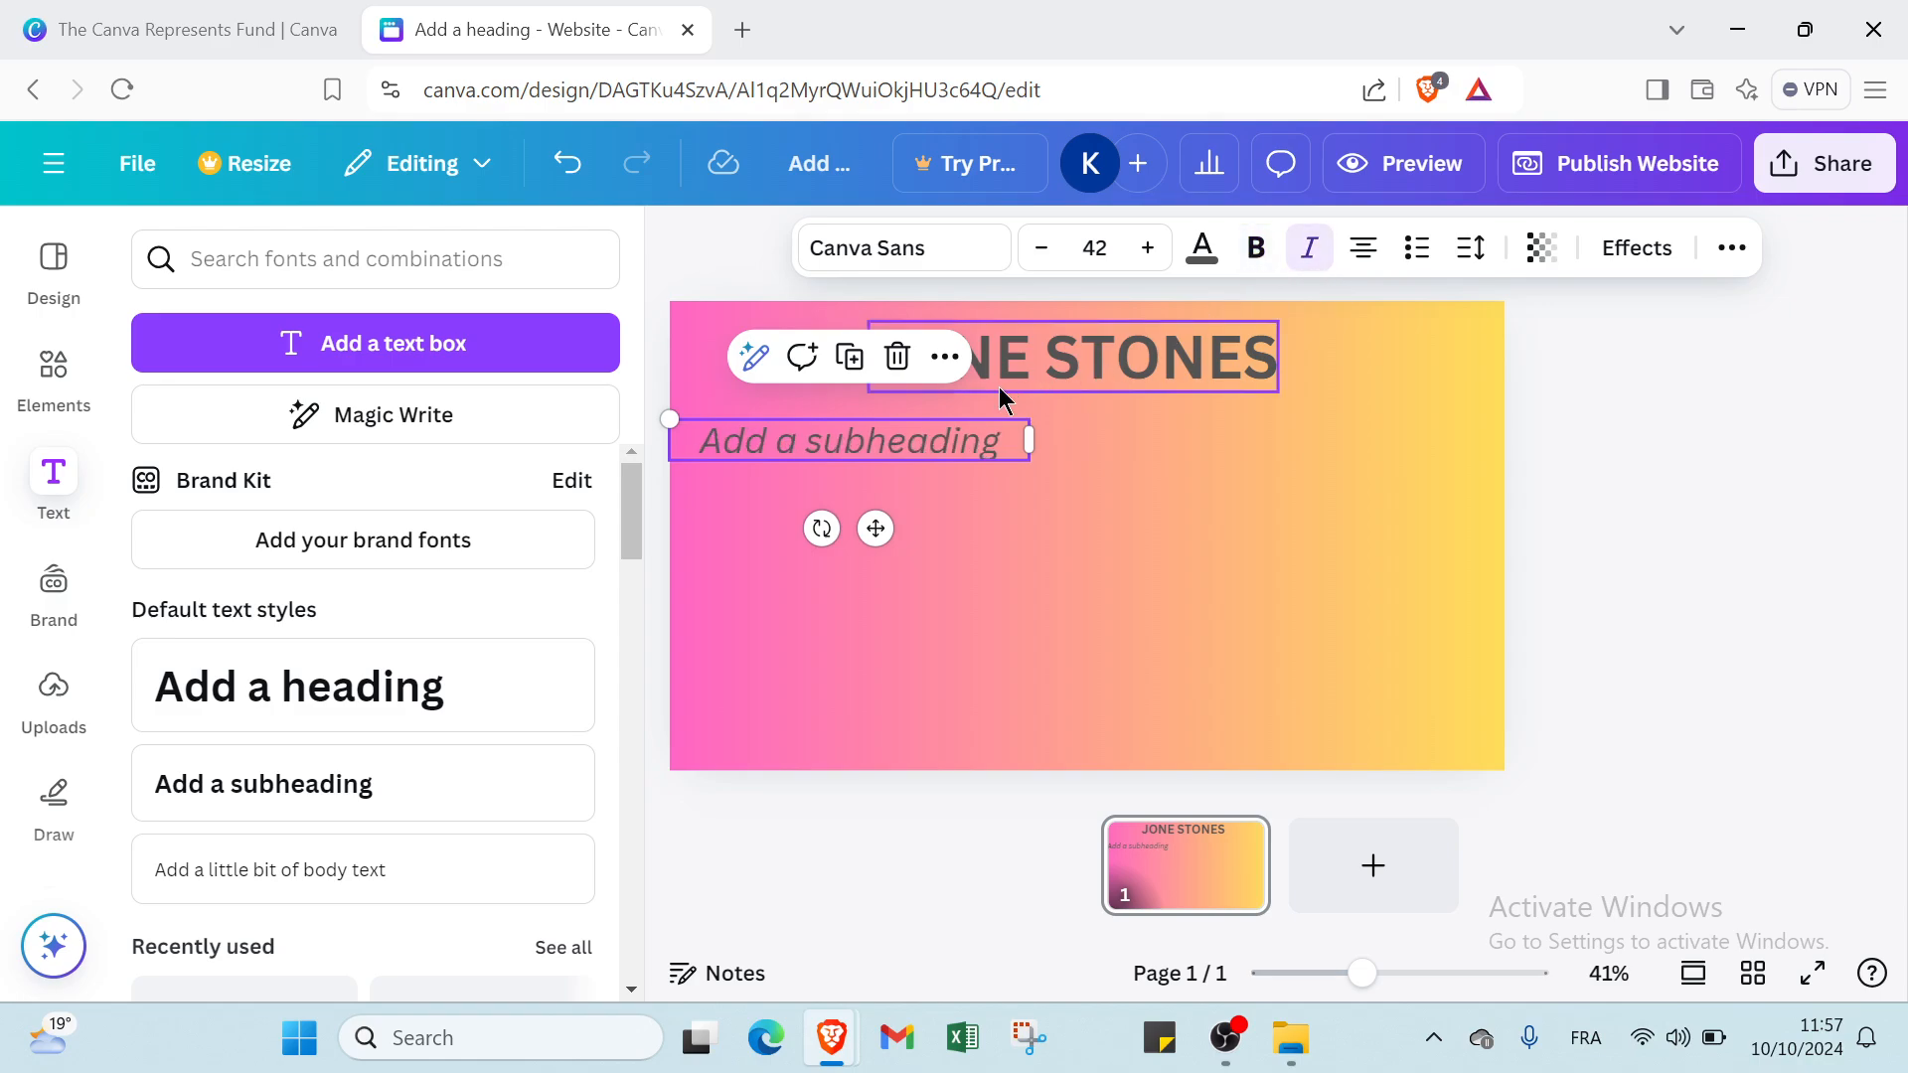
{"action": "left_click", "coordinate": [932, 452]}
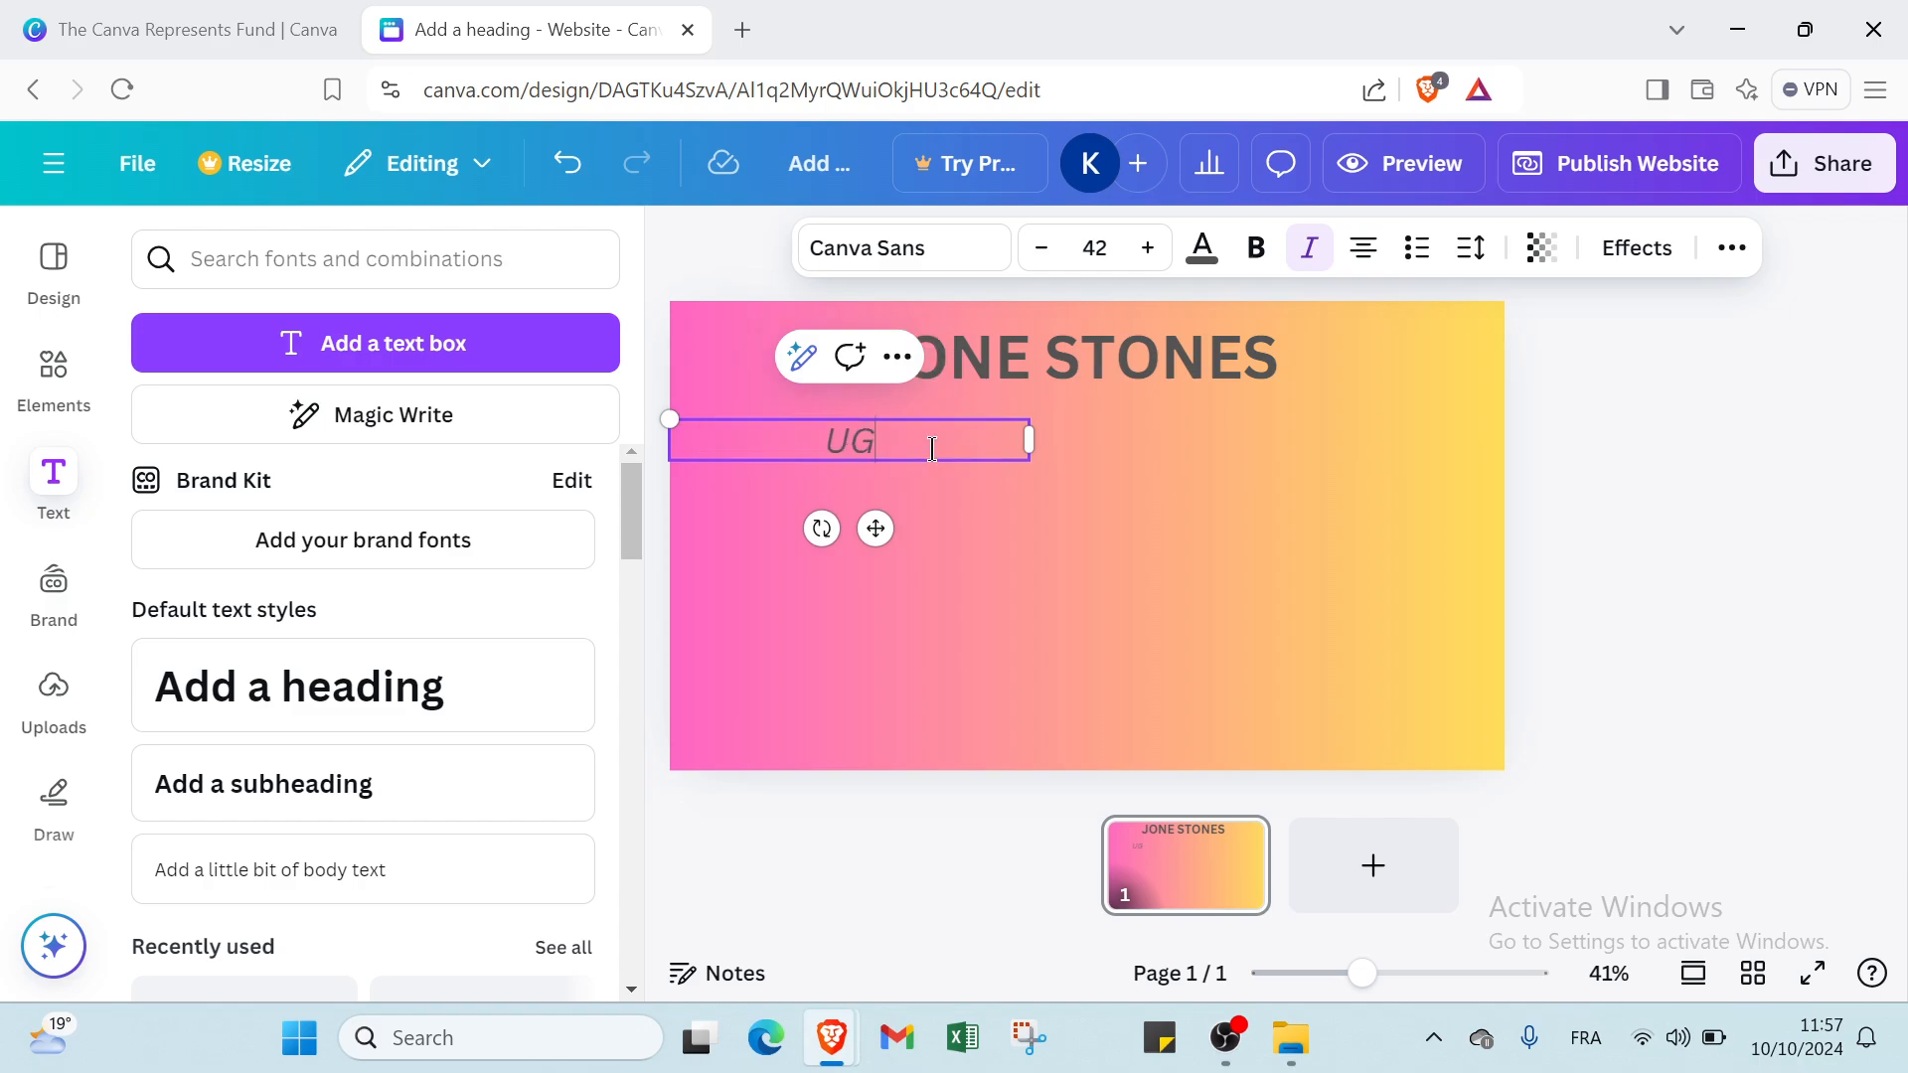
{"action": "type", "text": "CREATOR"}
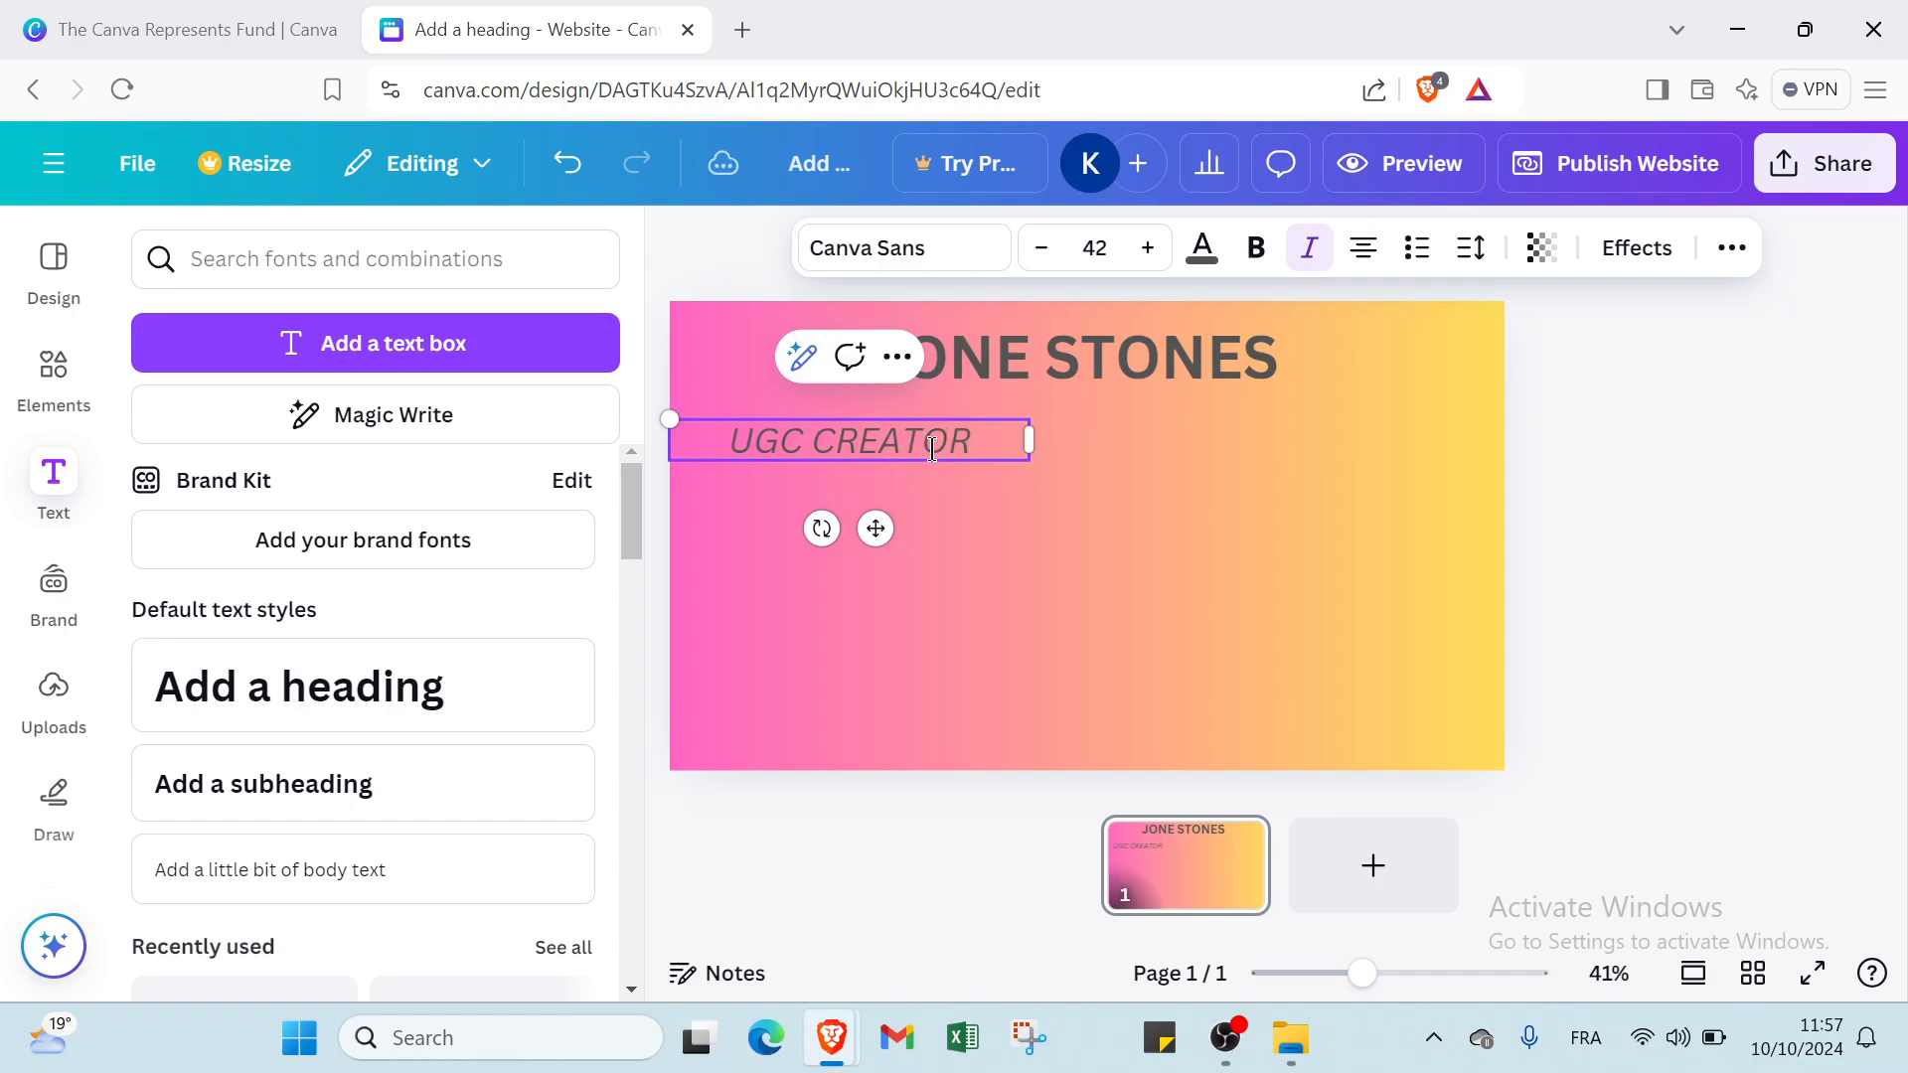
{"action": "left_click", "coordinate": [961, 528]}
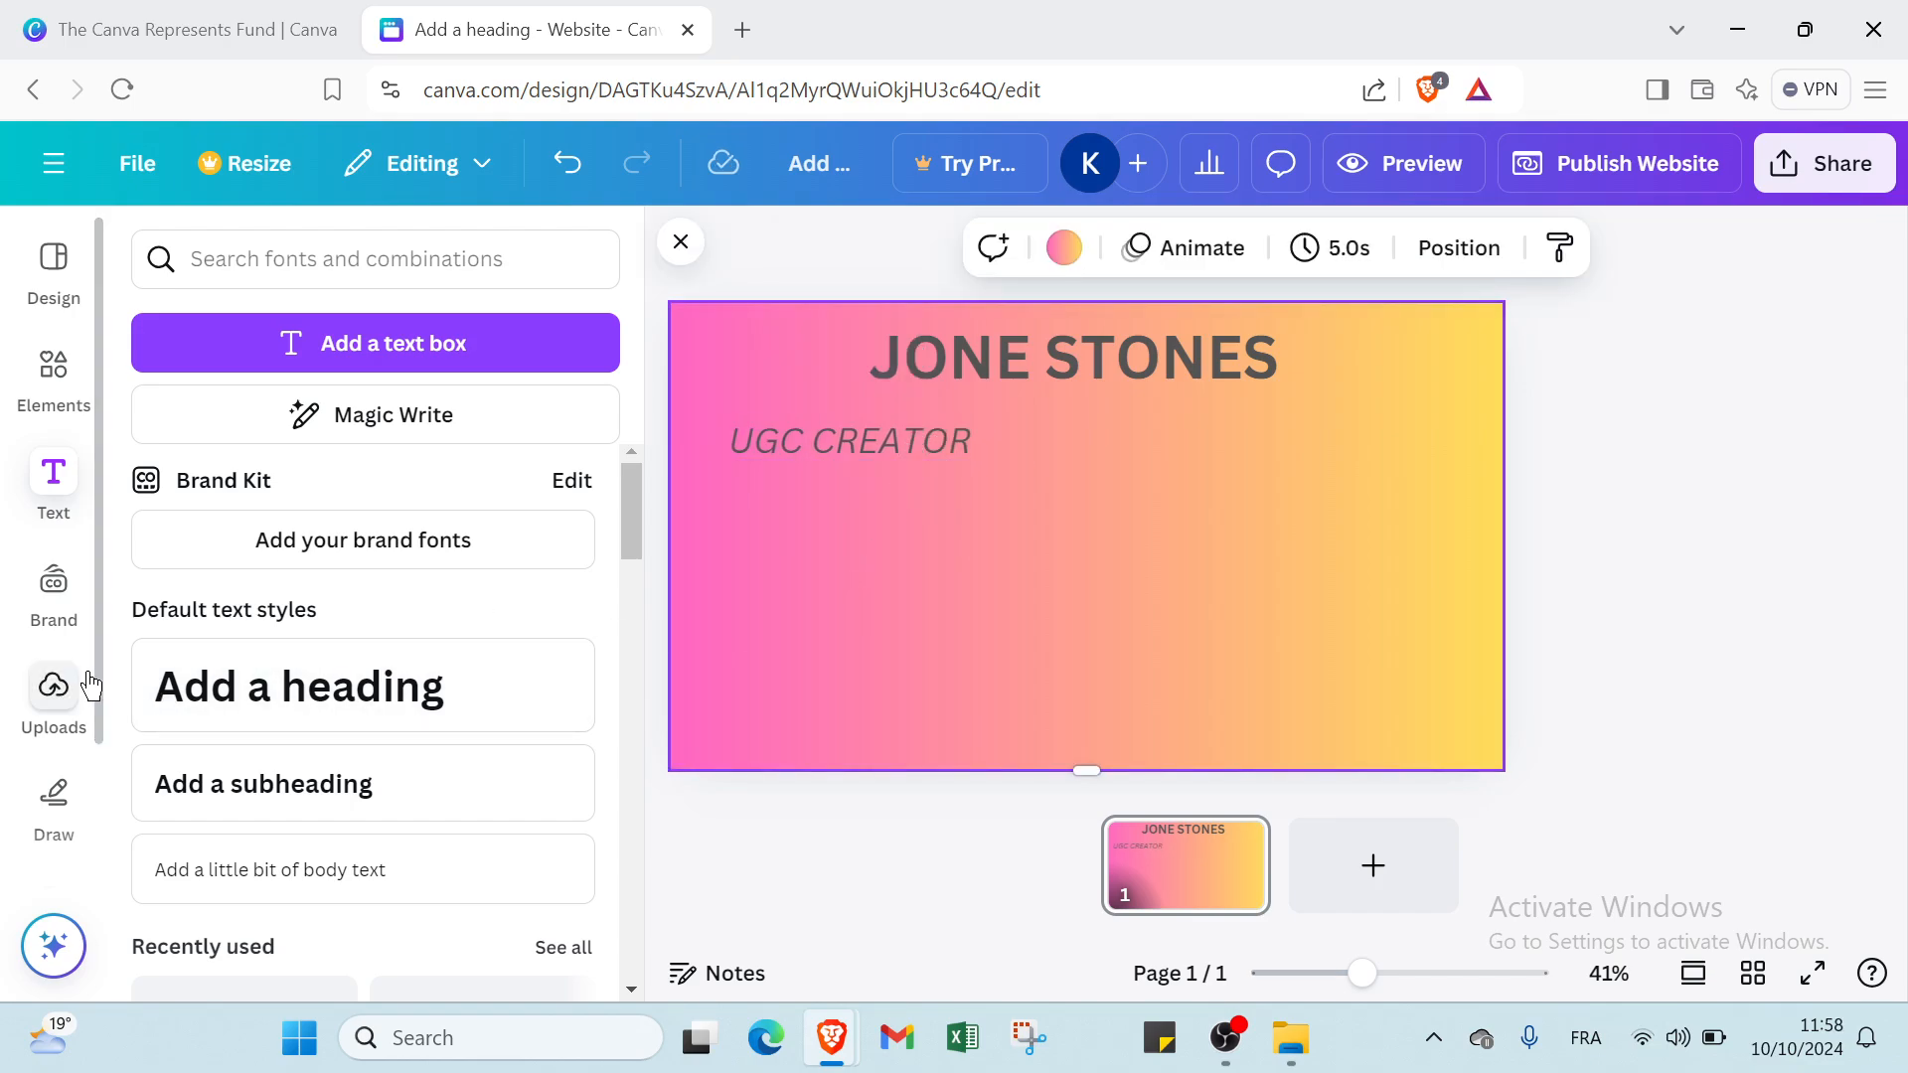
Add the recently used white phone icon, shrink it and place it near the page's bottom edge, right of centre.
{"action": "left_click", "coordinate": [71, 403]}
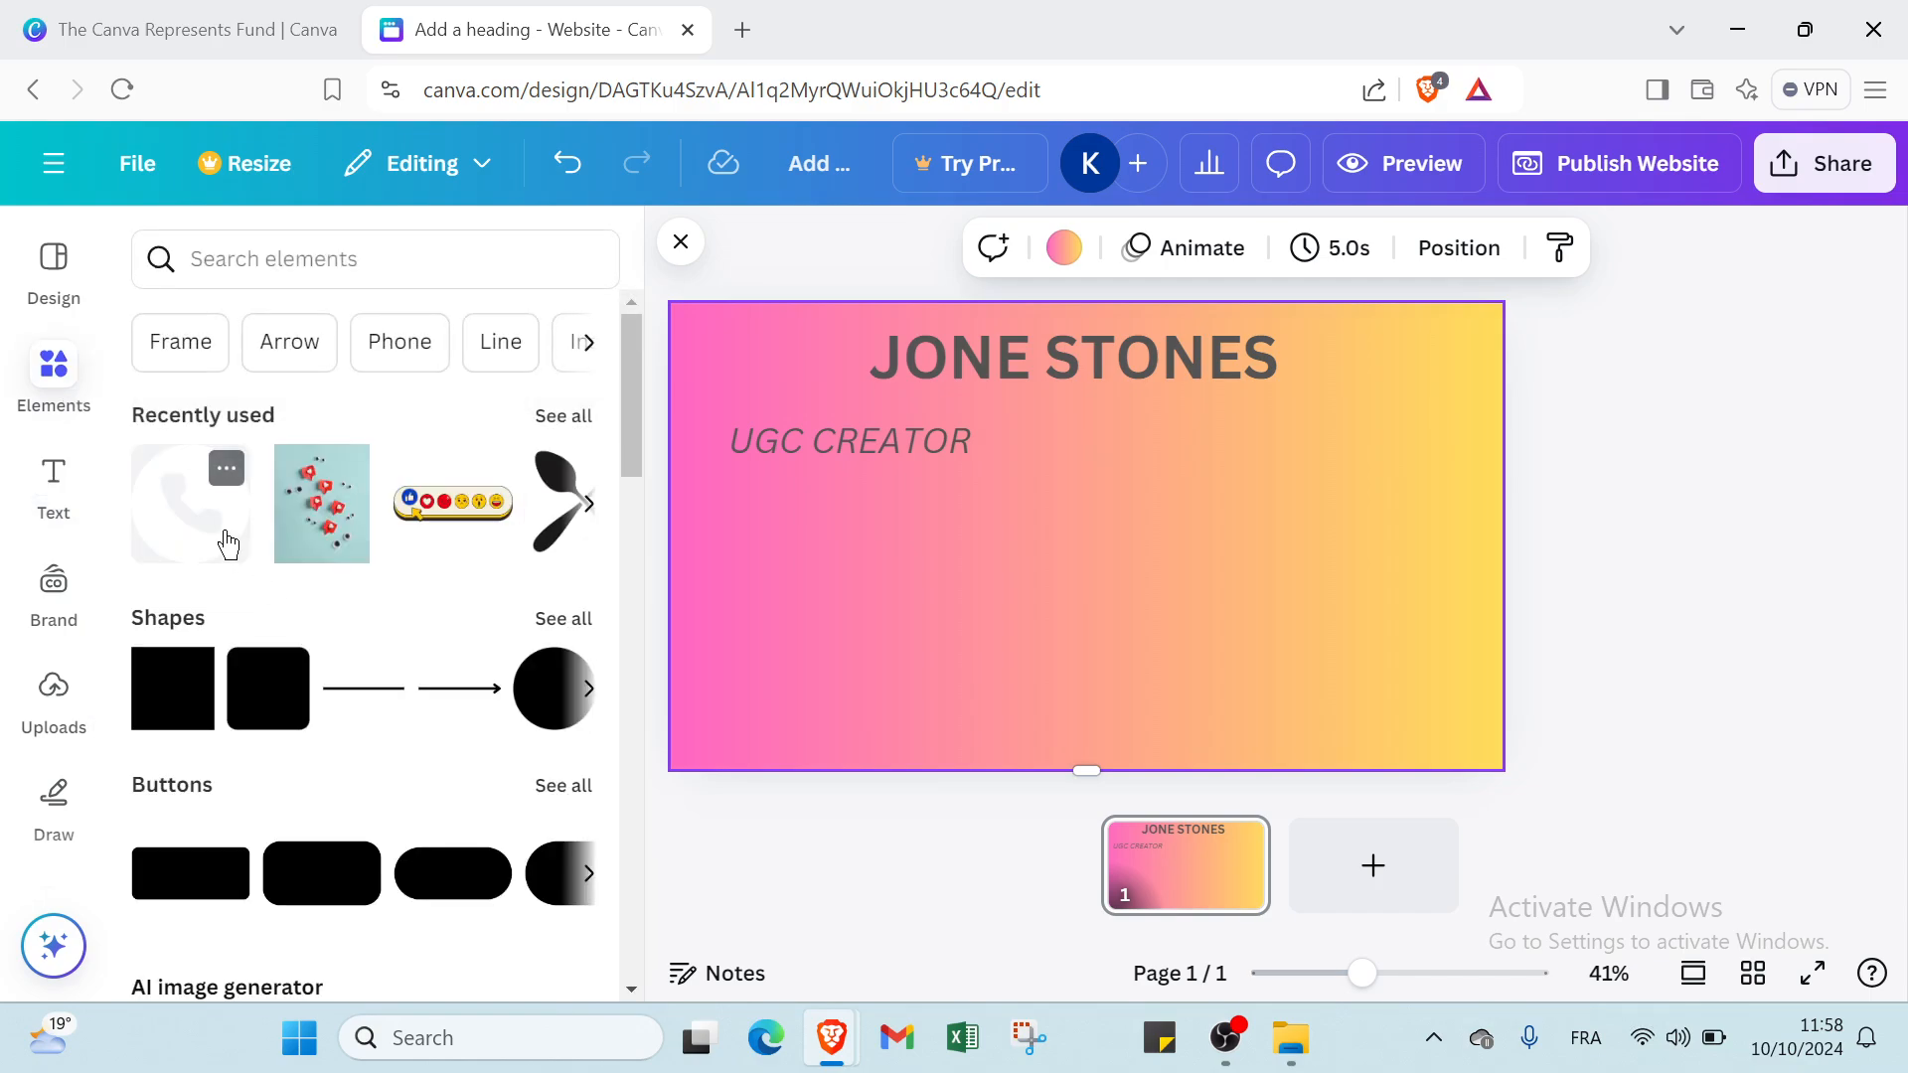
{"action": "left_click", "coordinate": [244, 542]}
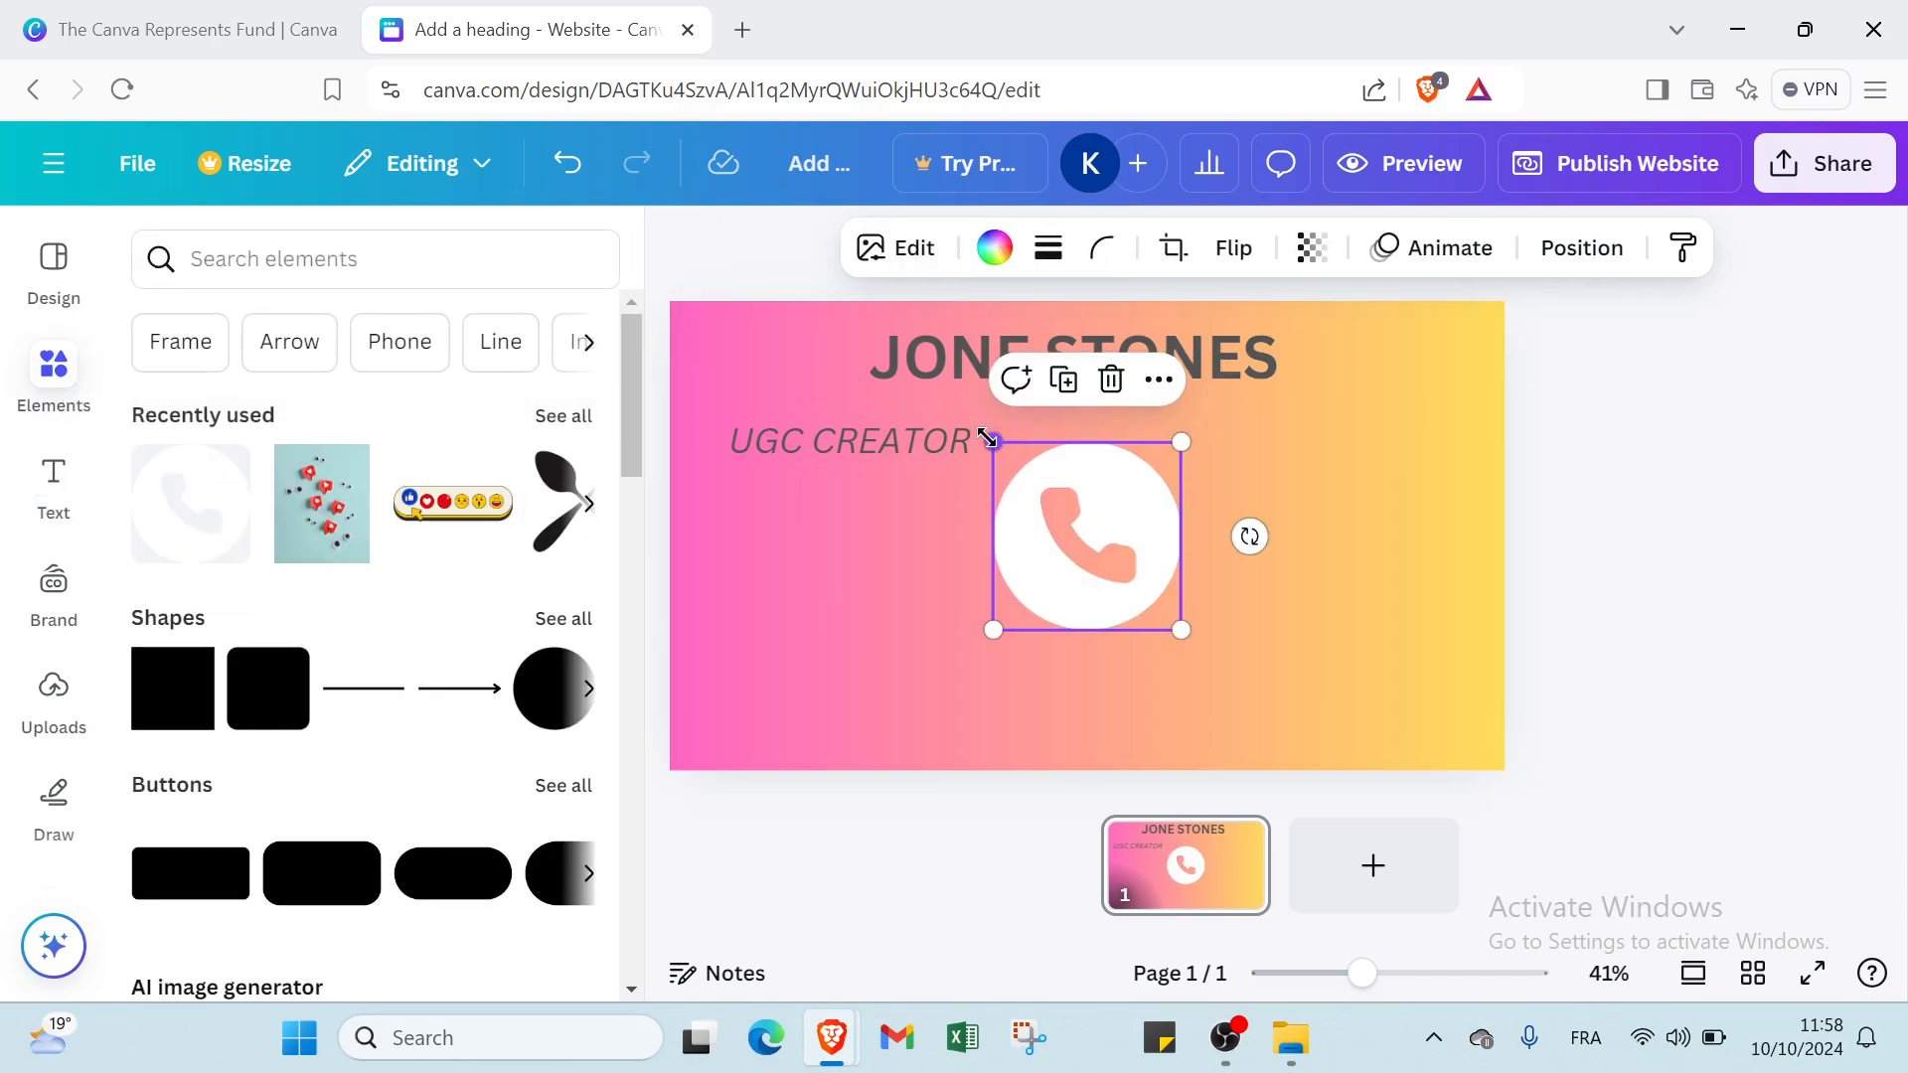
{"action": "left_click_drag", "start_coordinate": [989, 440], "coordinate": [1174, 717]}
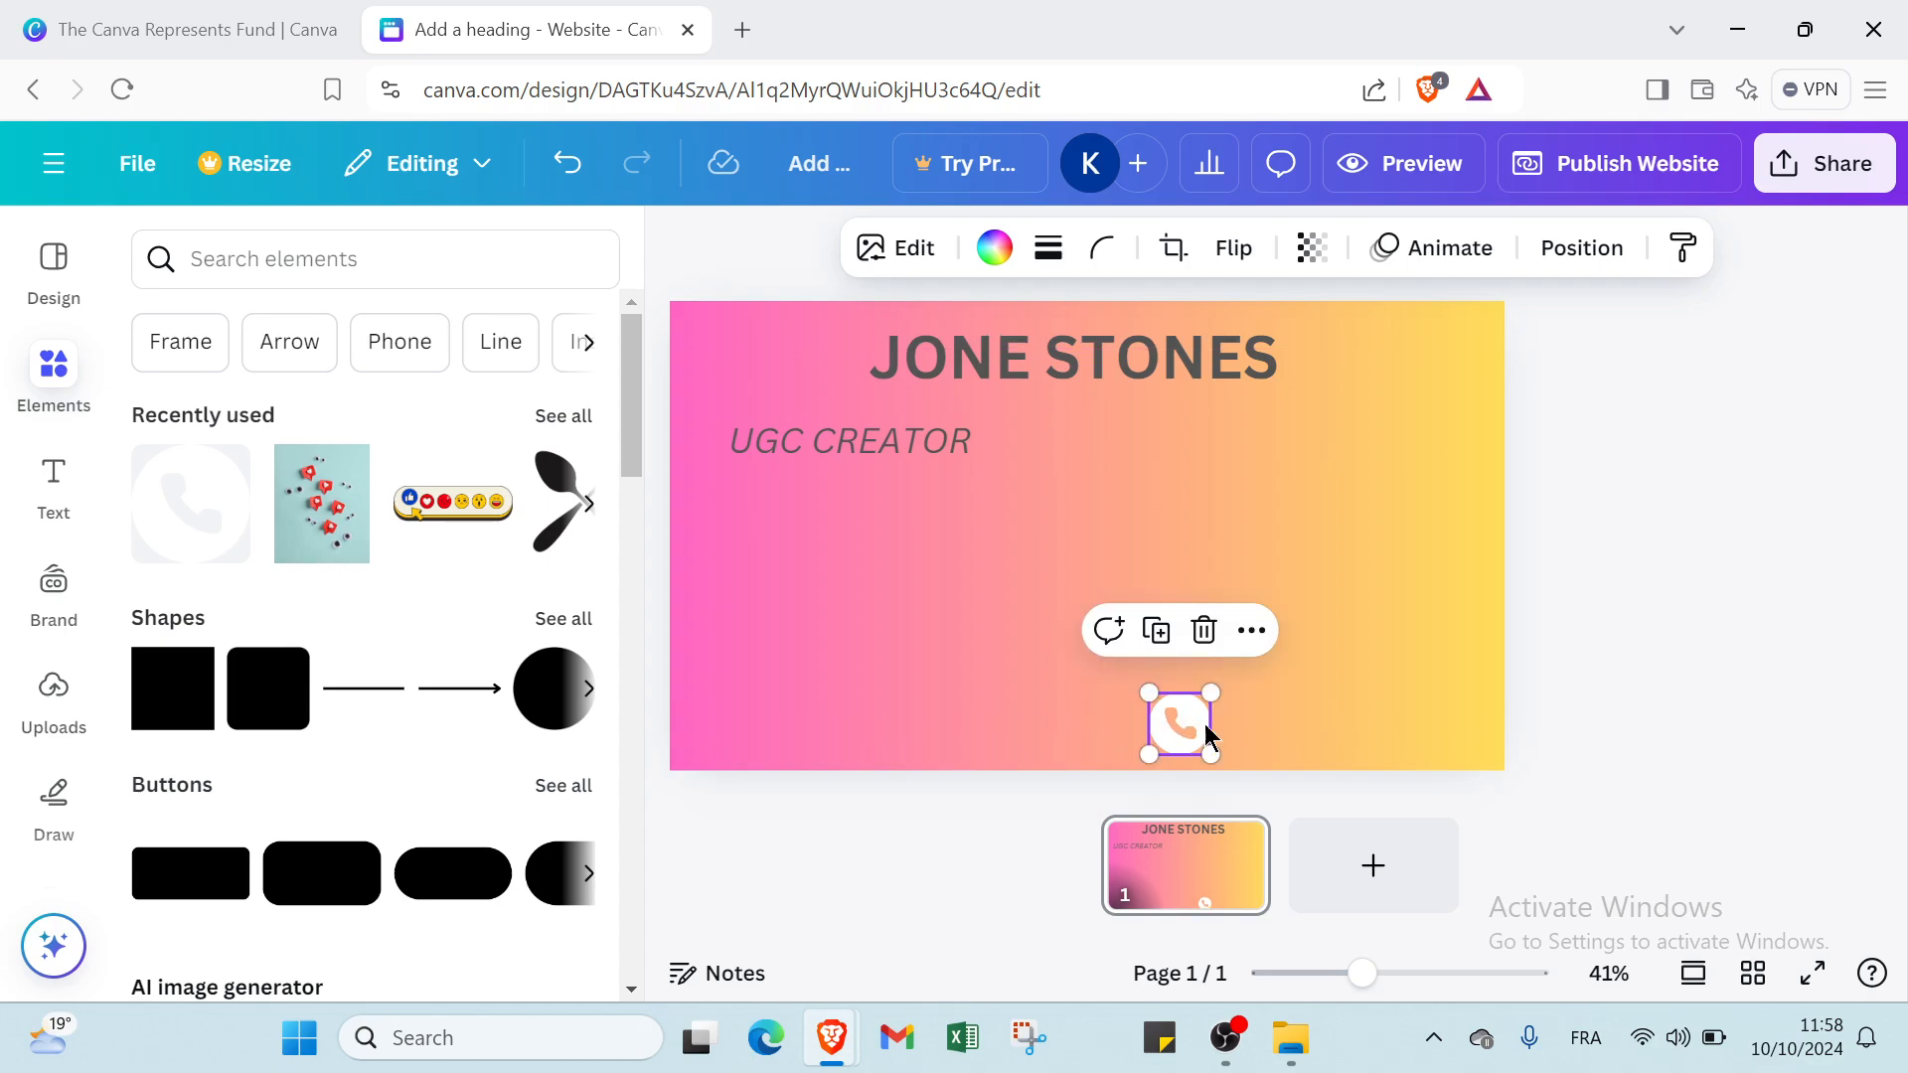
{"action": "left_click", "coordinate": [1245, 736]}
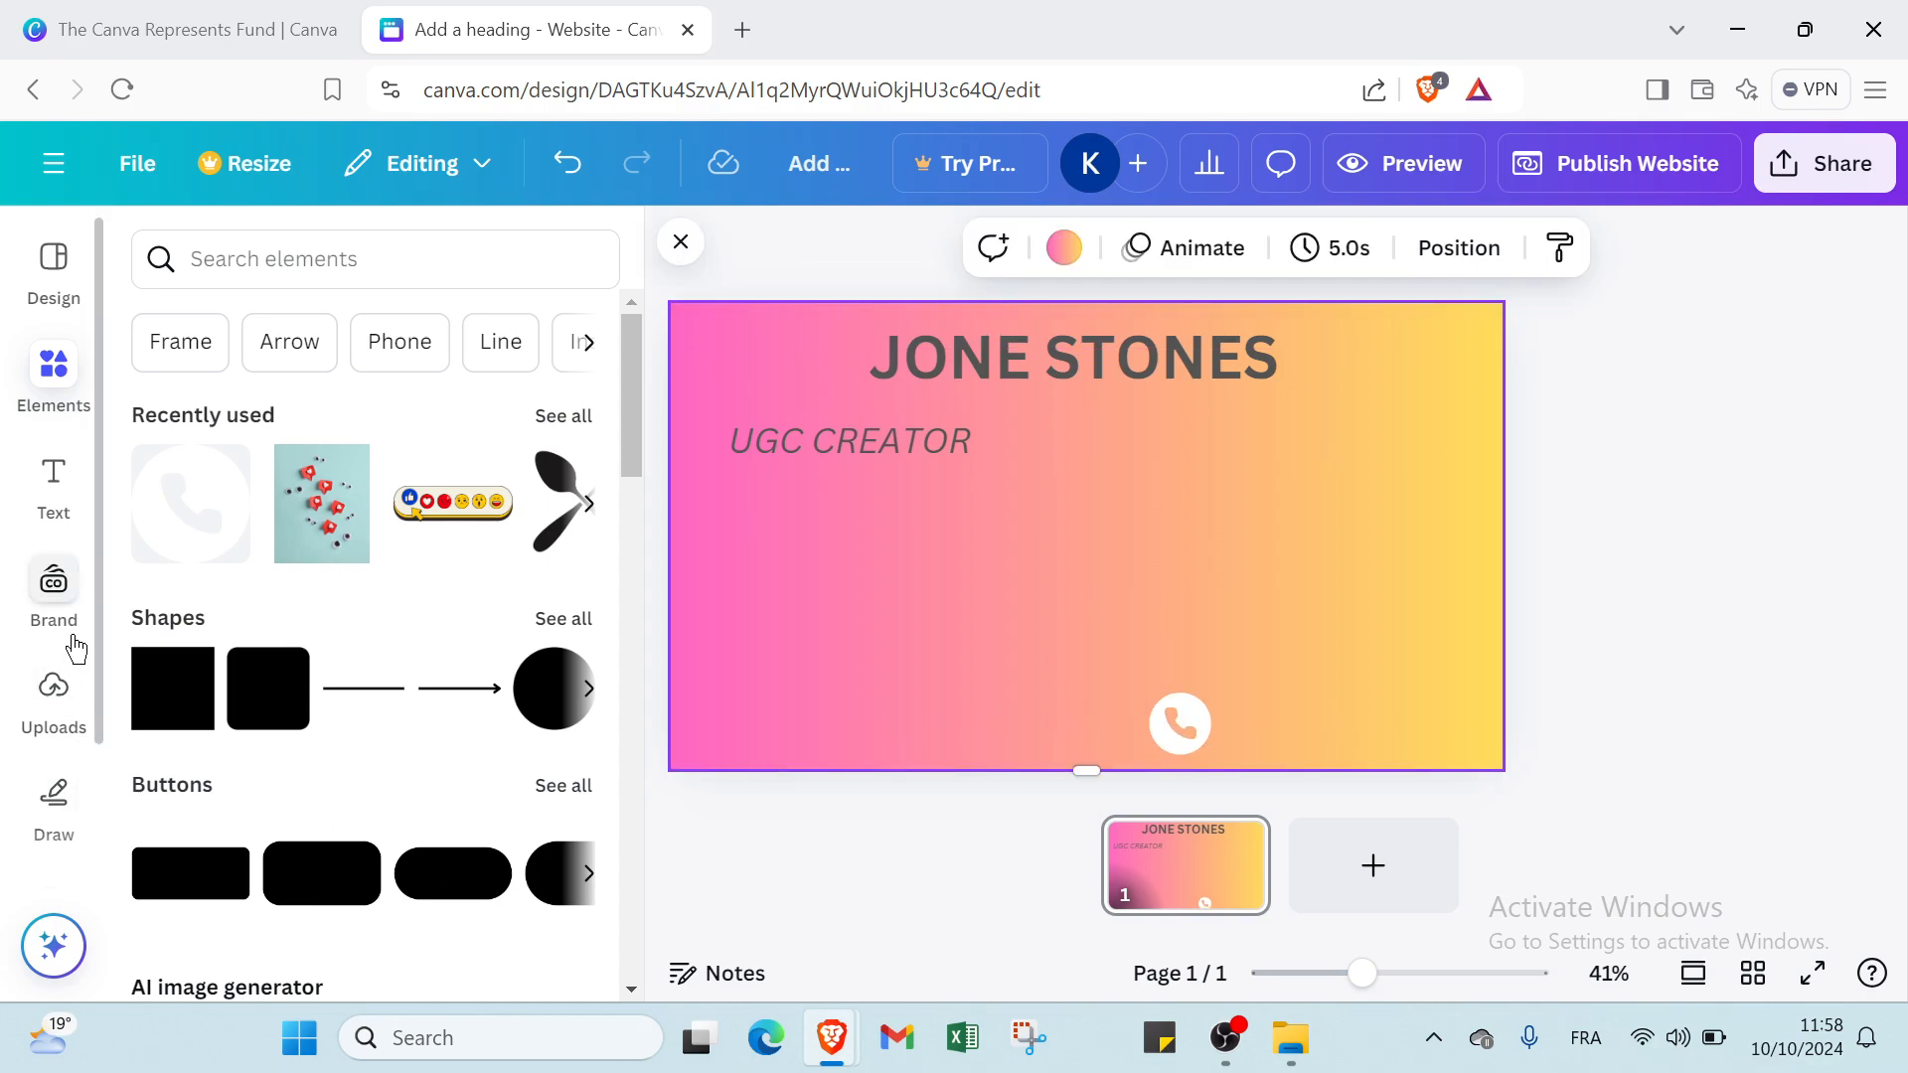
Add a body text box to the right of the phone icon and enter the contact's phone number in it.
{"action": "left_click", "coordinate": [54, 487]}
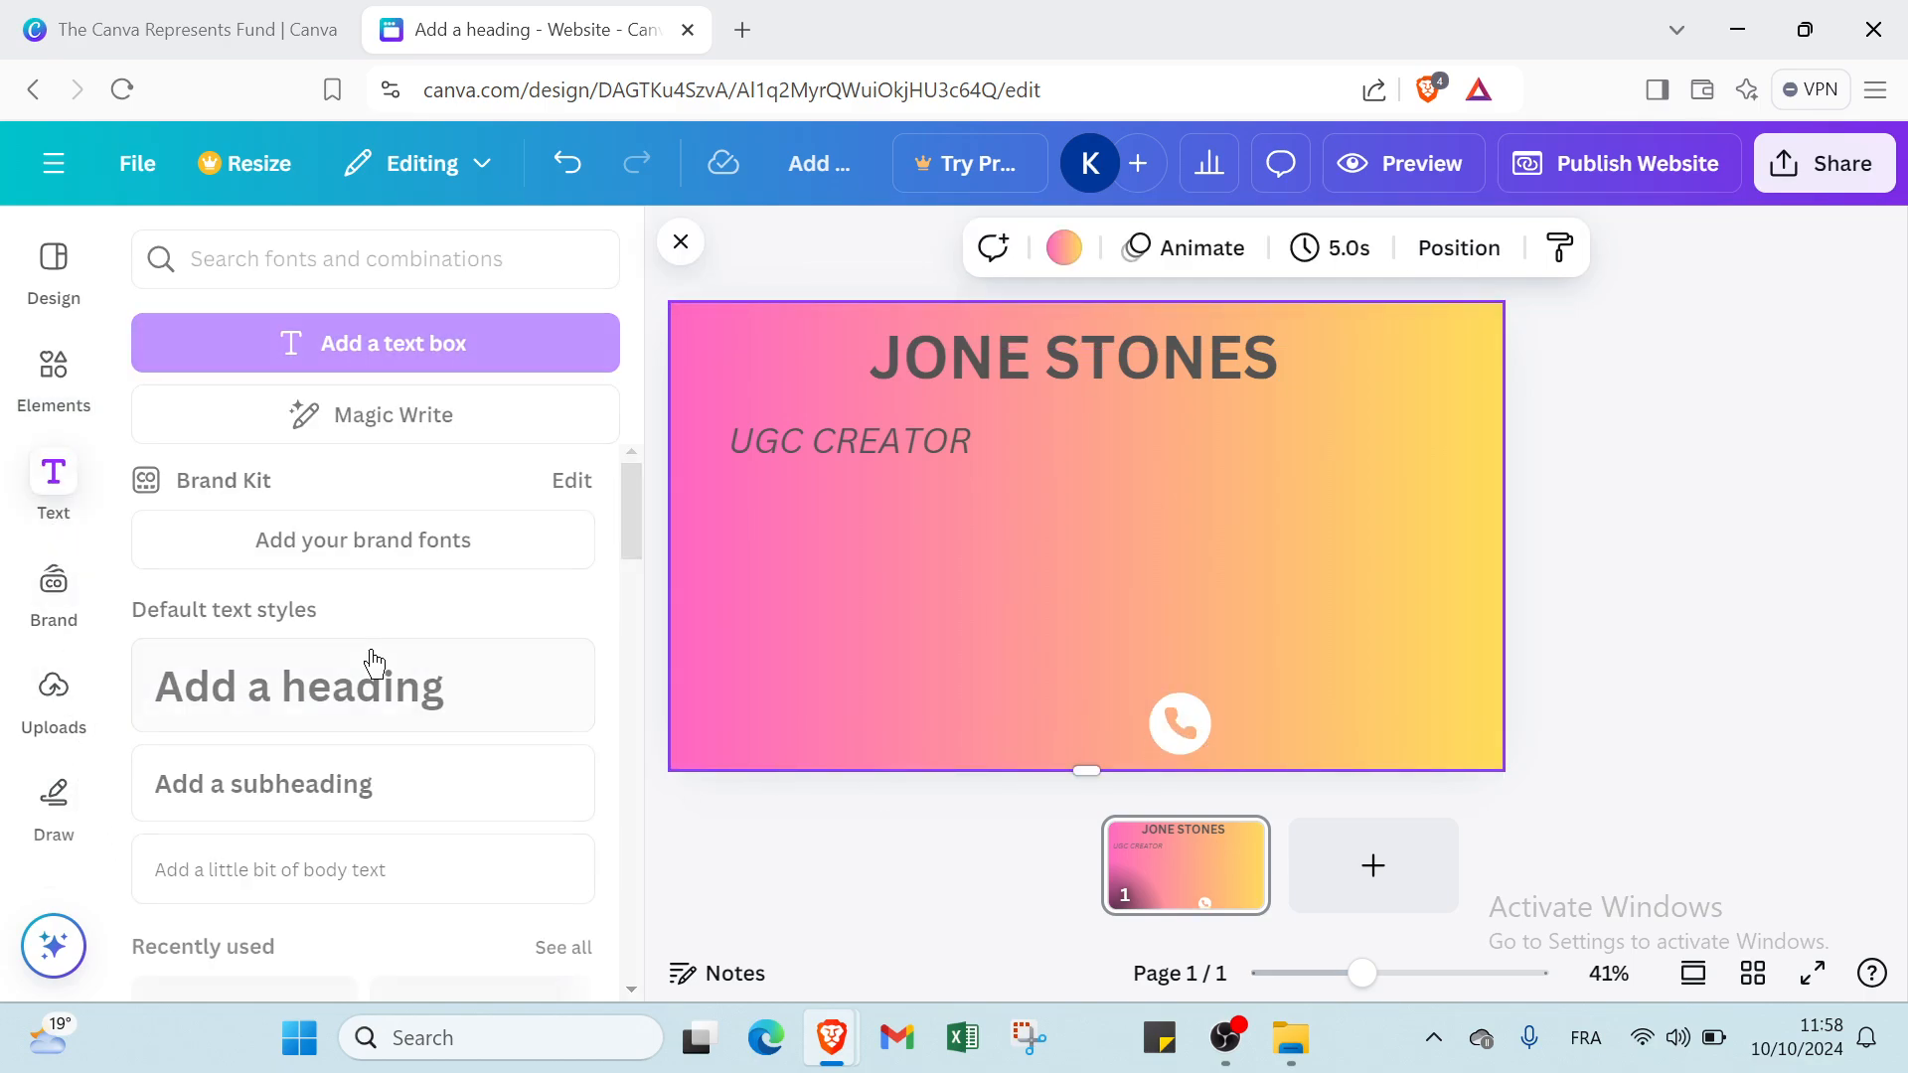
{"action": "left_click", "coordinate": [298, 875]}
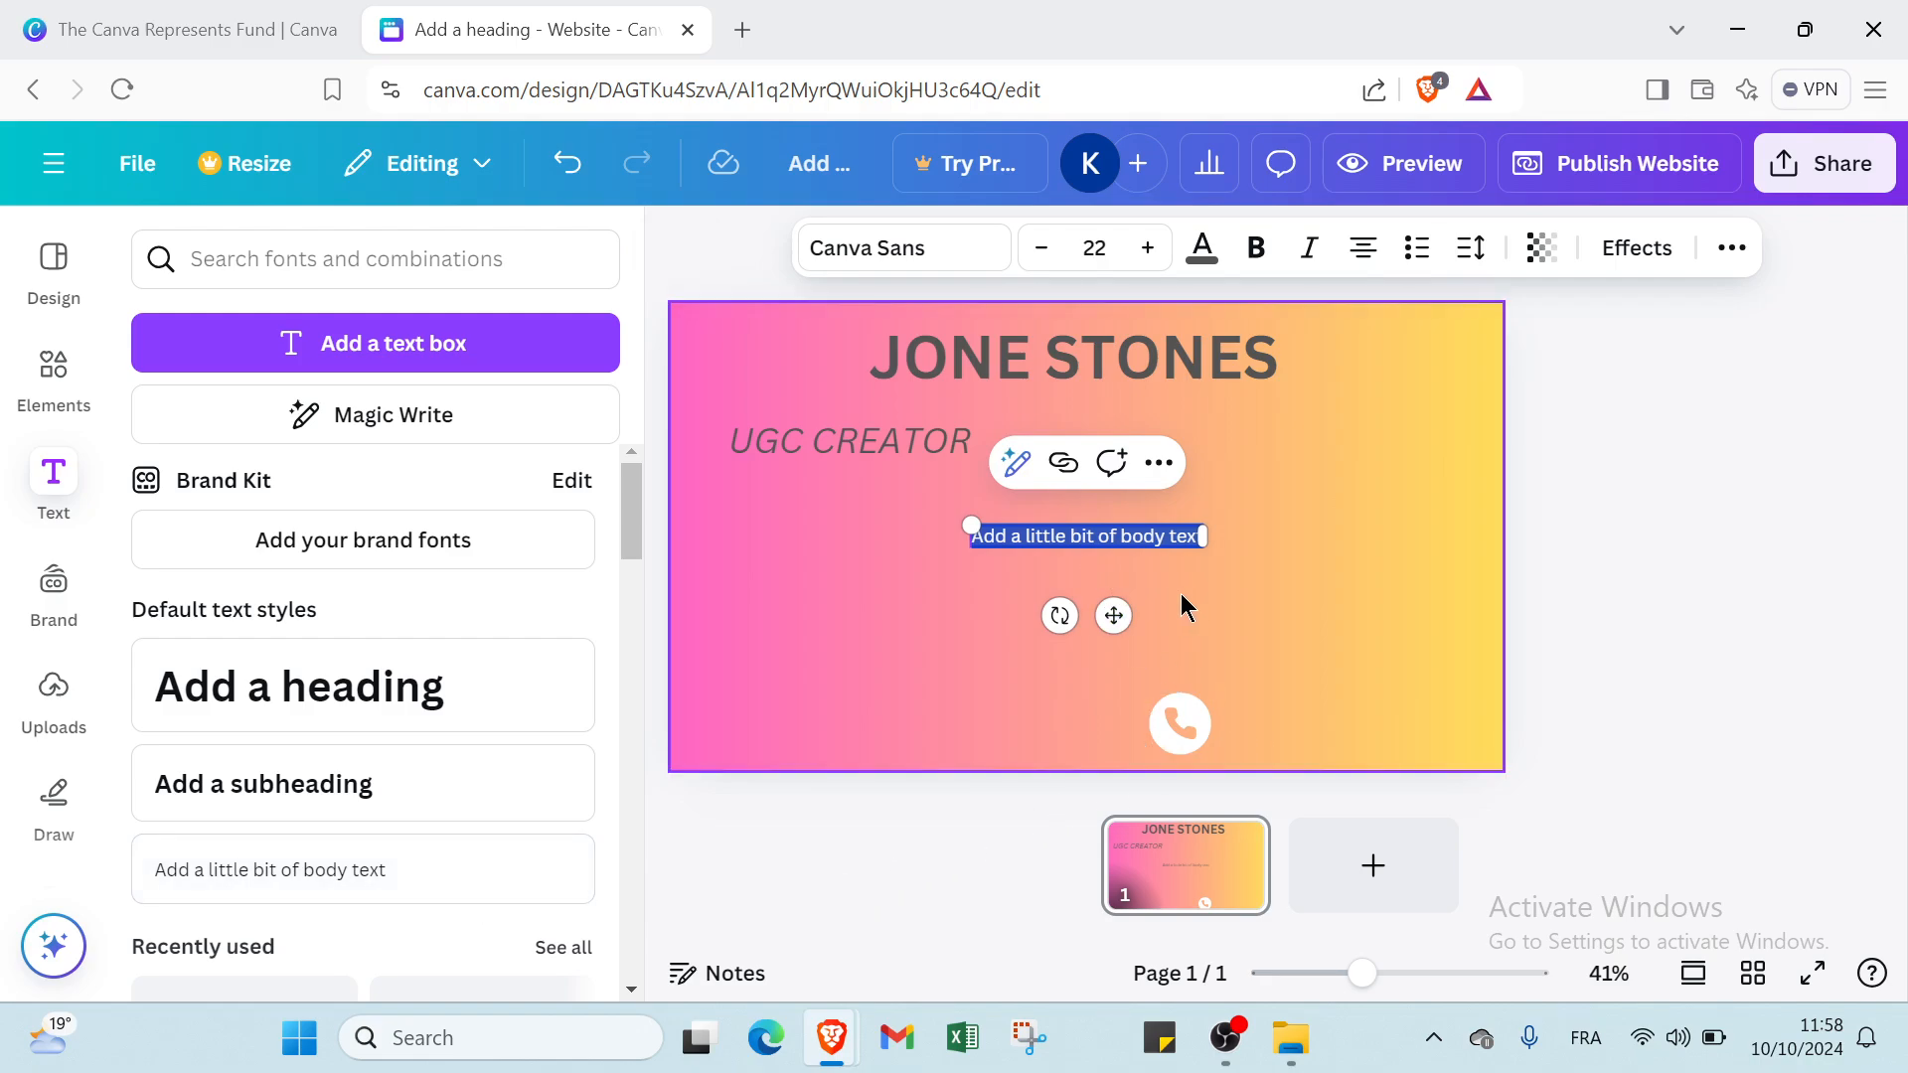
{"action": "left_click_drag", "start_coordinate": [1133, 548], "coordinate": [1395, 731]}
{"action": "double_click", "coordinate": [1395, 731]}
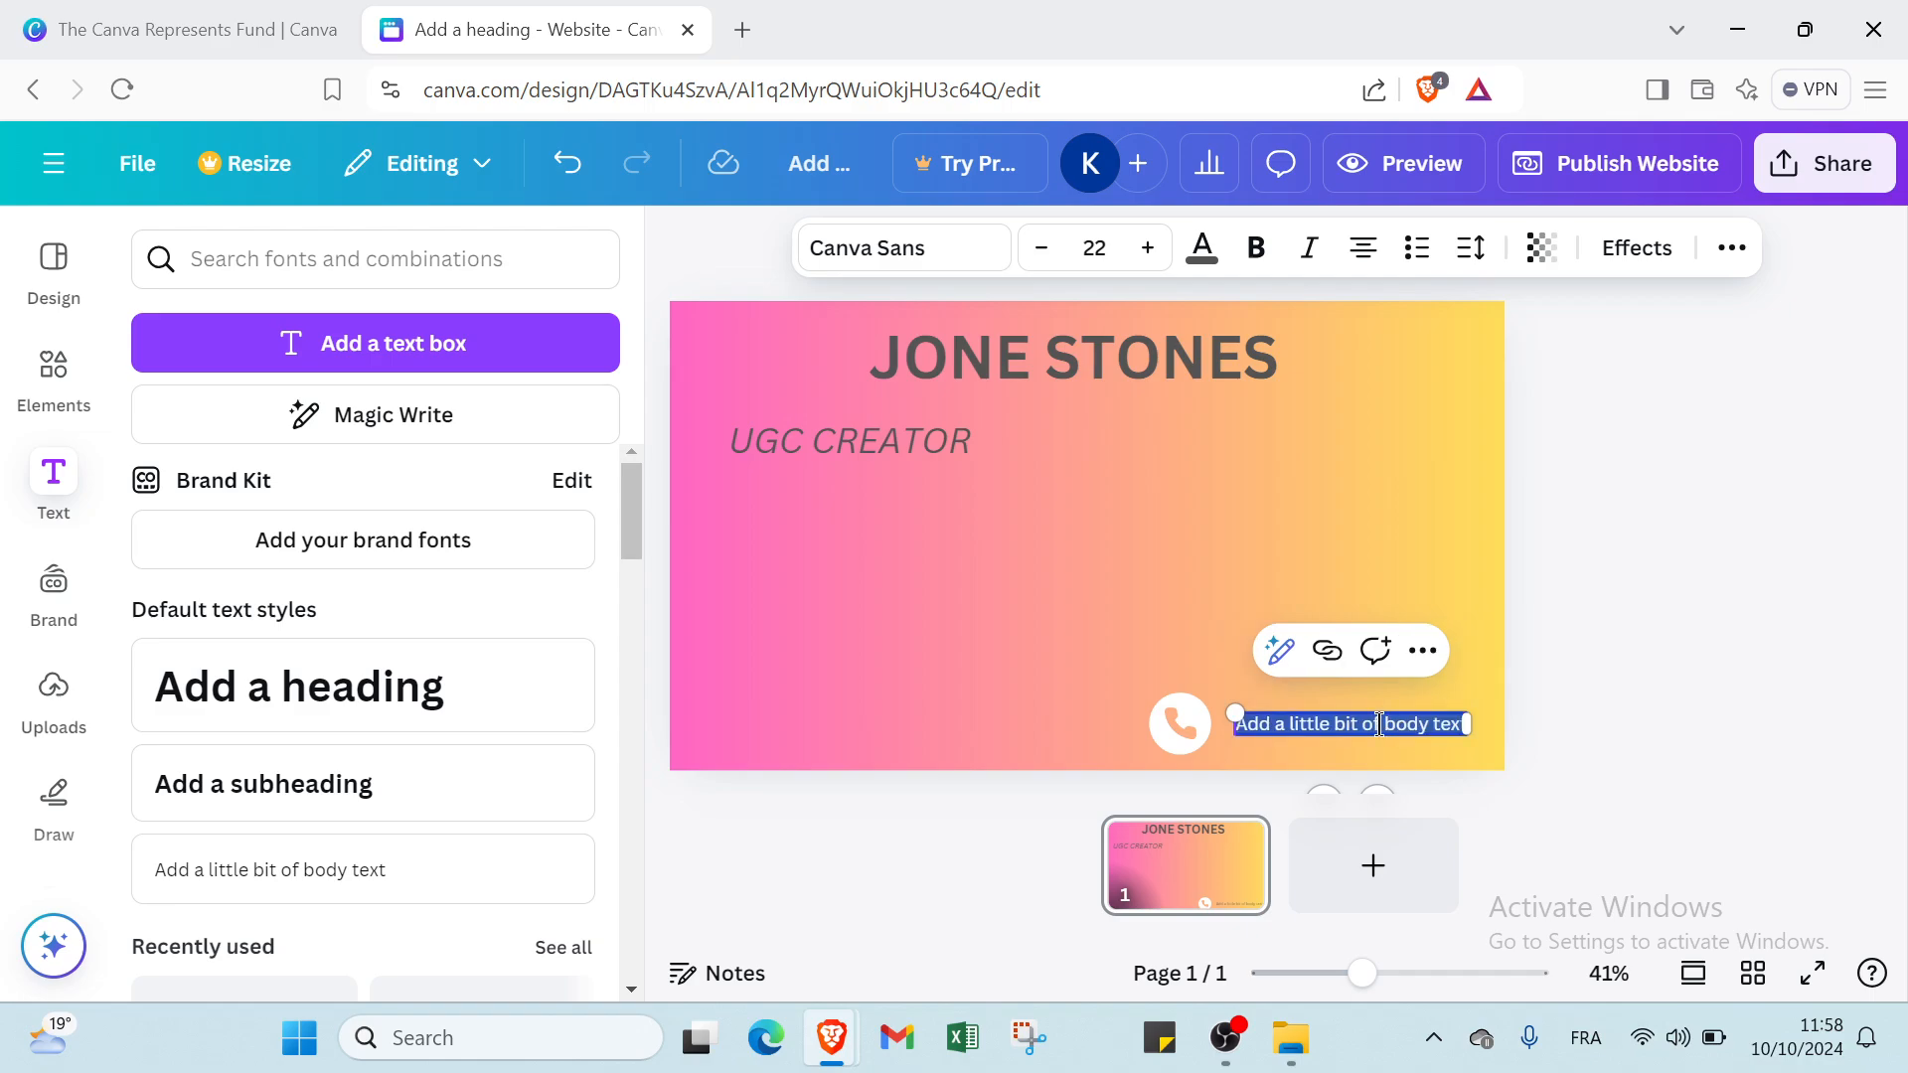
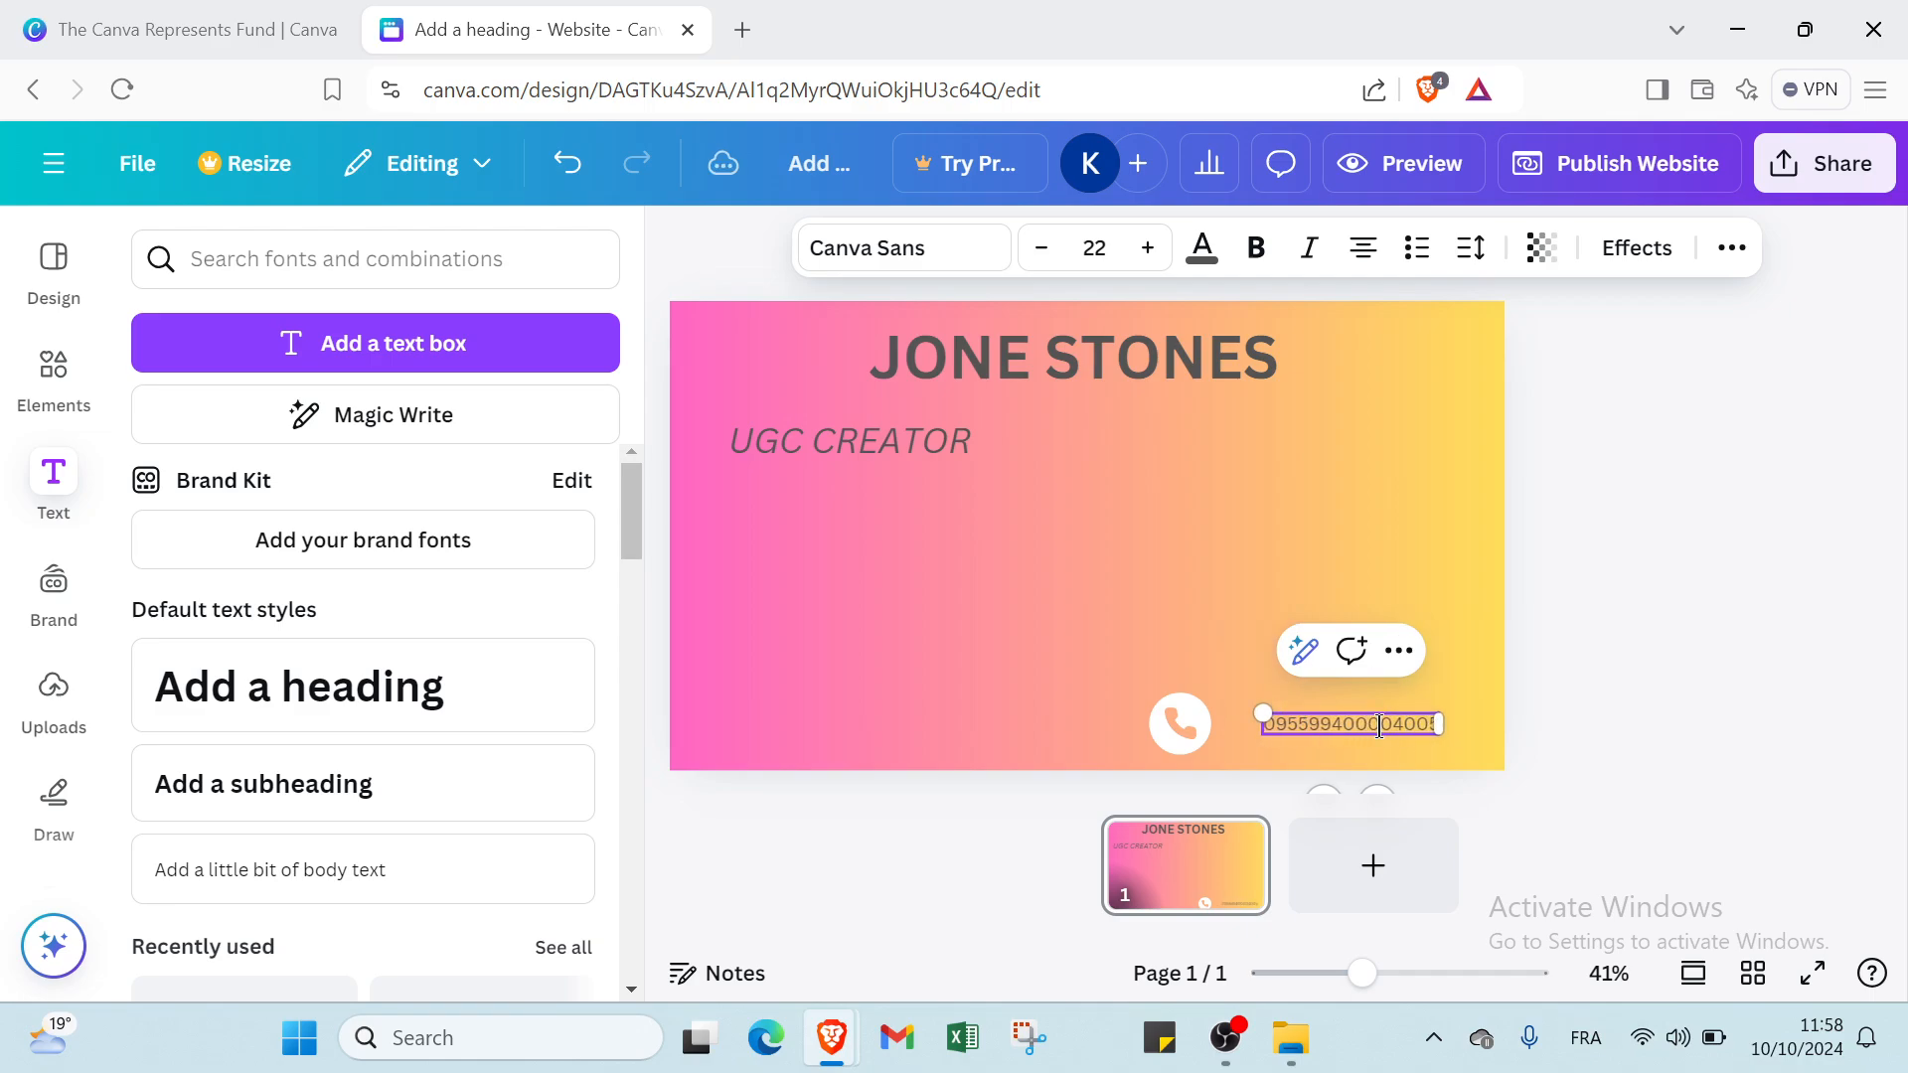
{"action": "left_click", "coordinate": [1129, 595]}
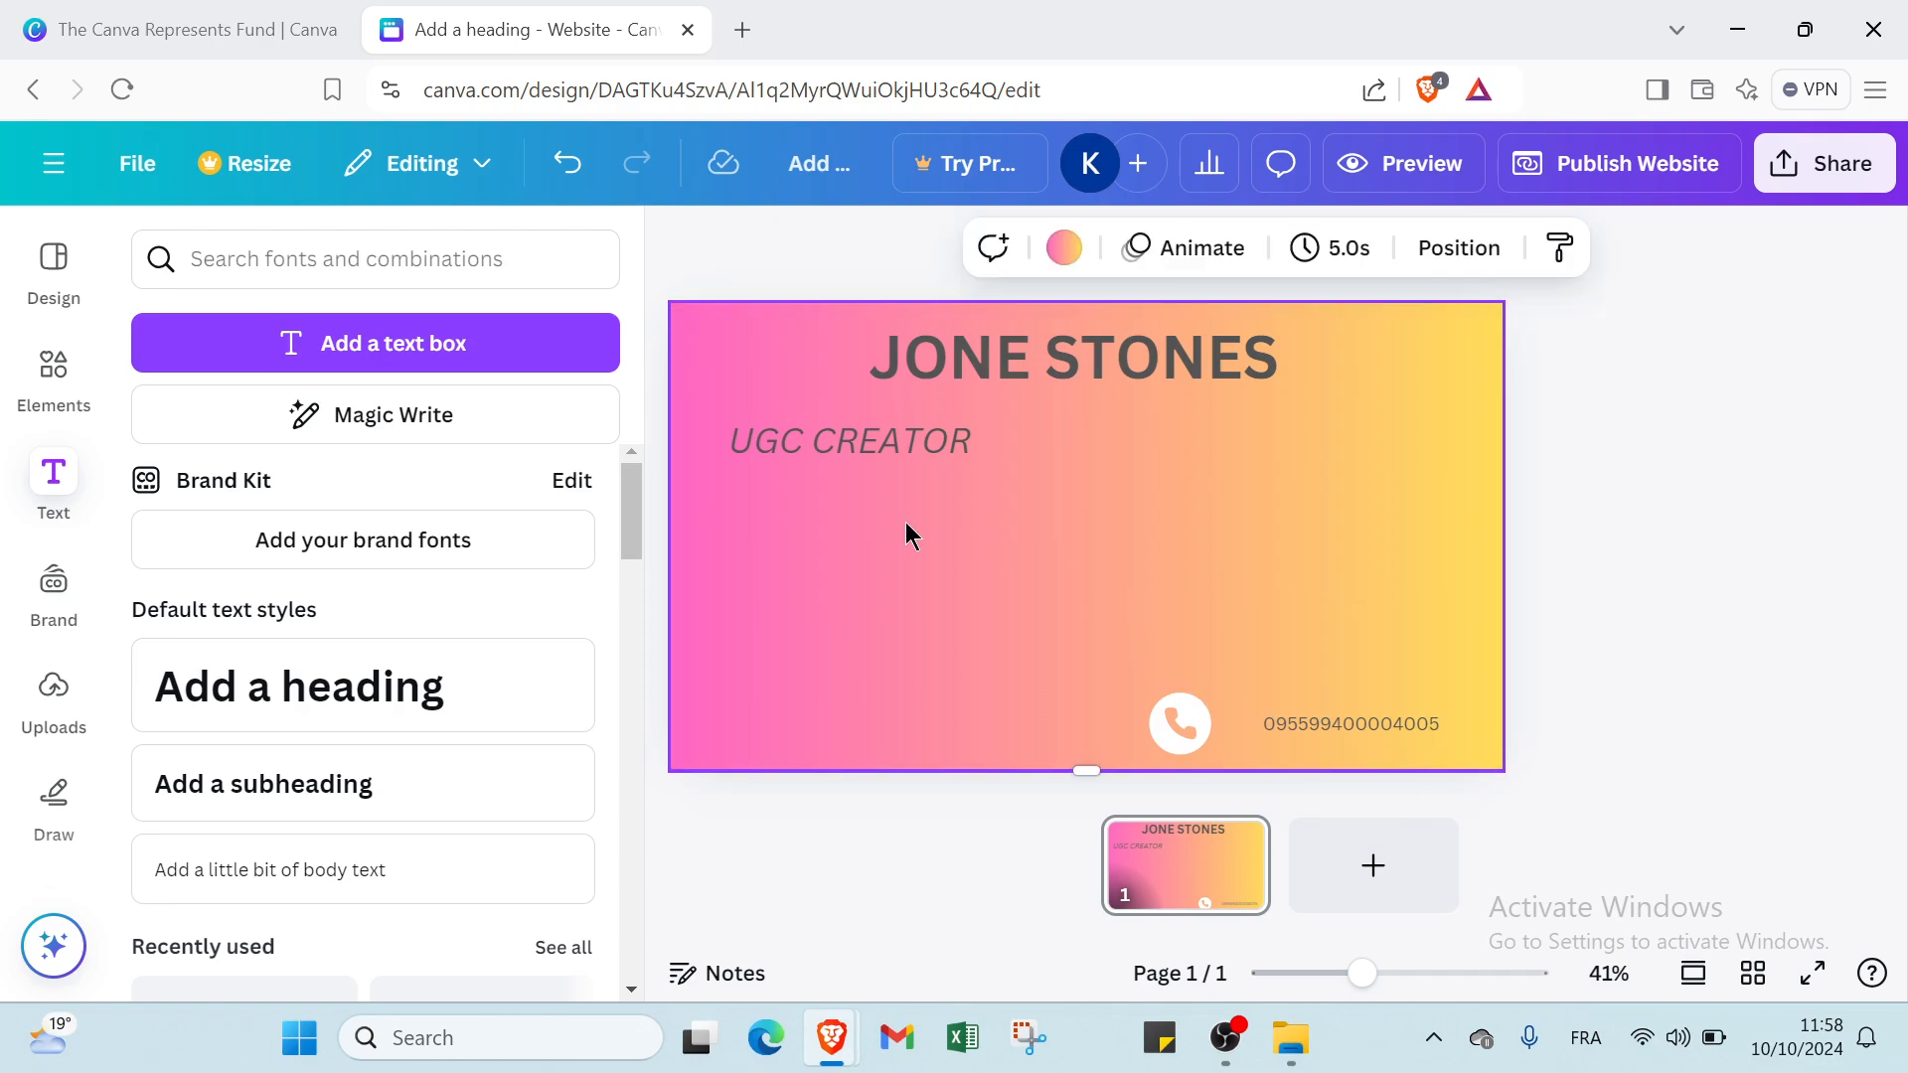
Add the recently used photo of red heart notifications, shrink it to a thumbnail and place it just above the phone icon.
{"action": "left_click", "coordinate": [44, 385]}
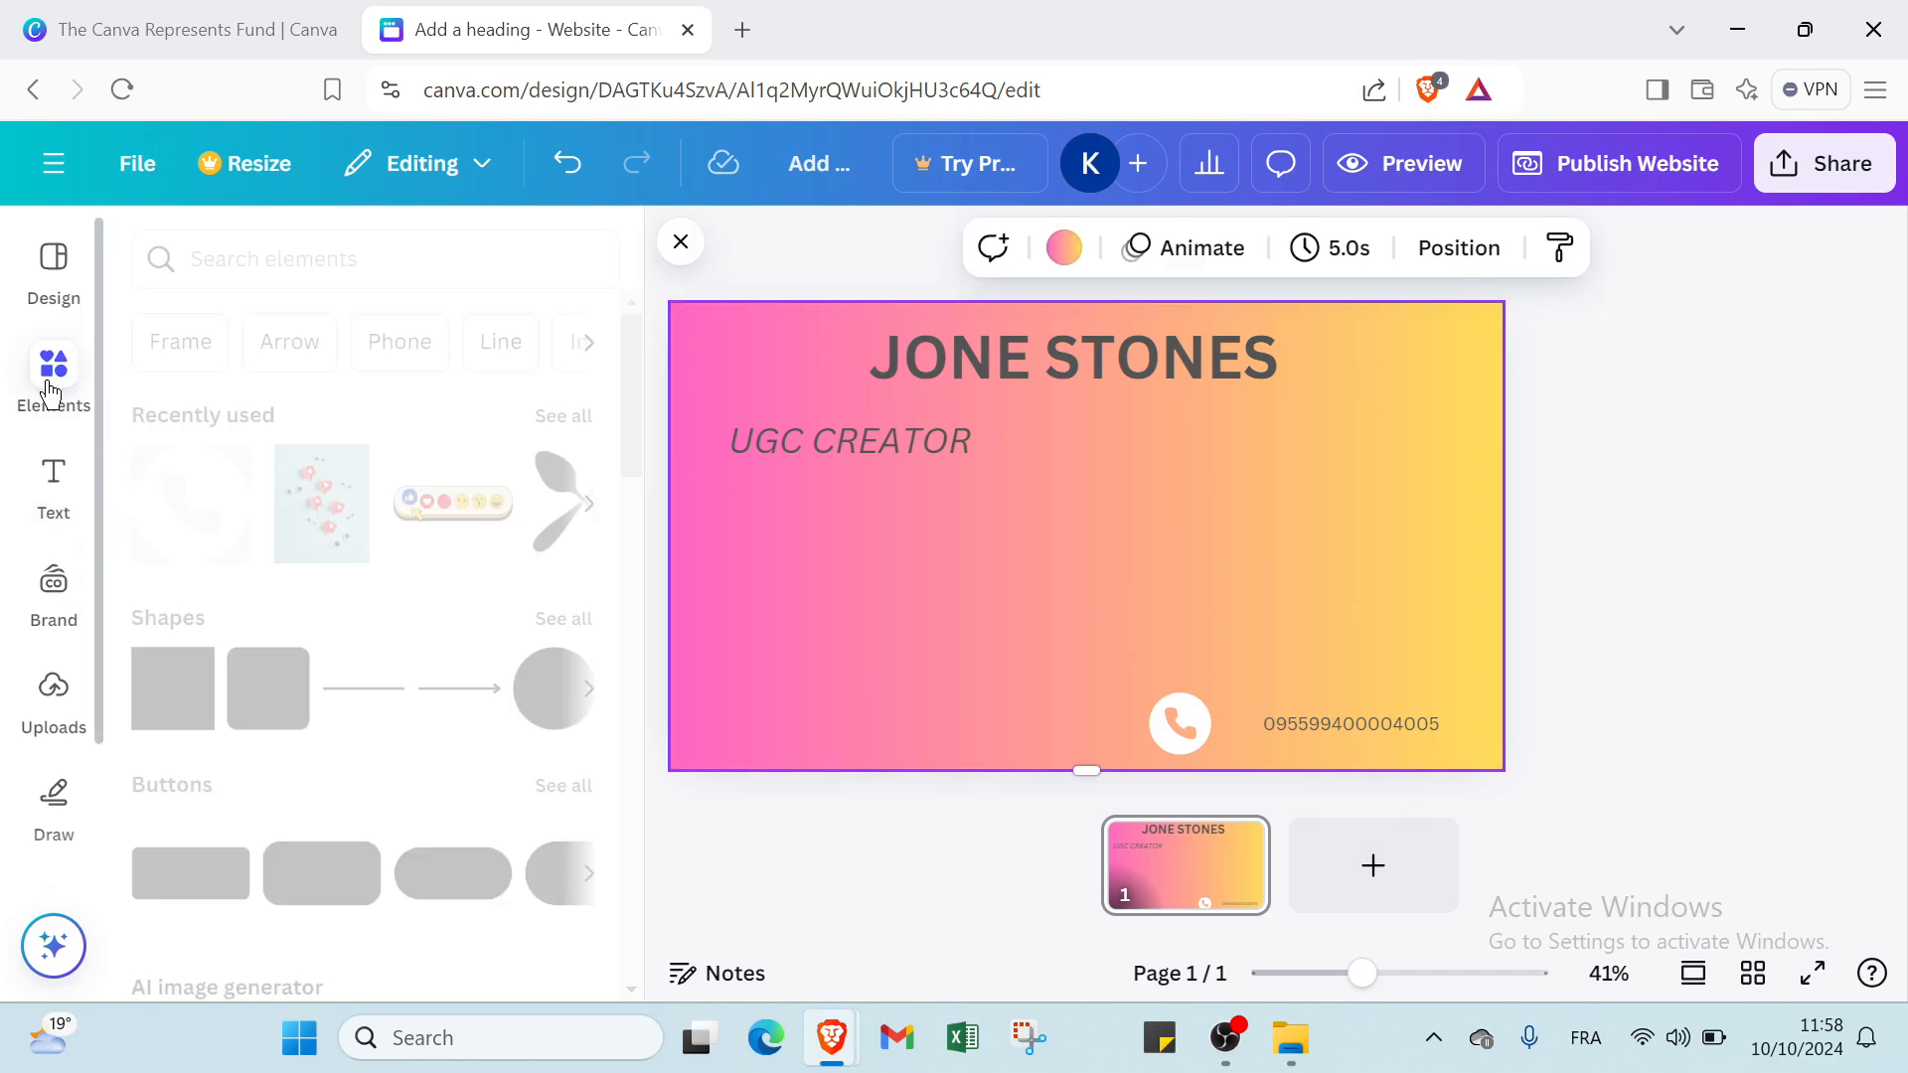
{"action": "left_click", "coordinate": [320, 530]}
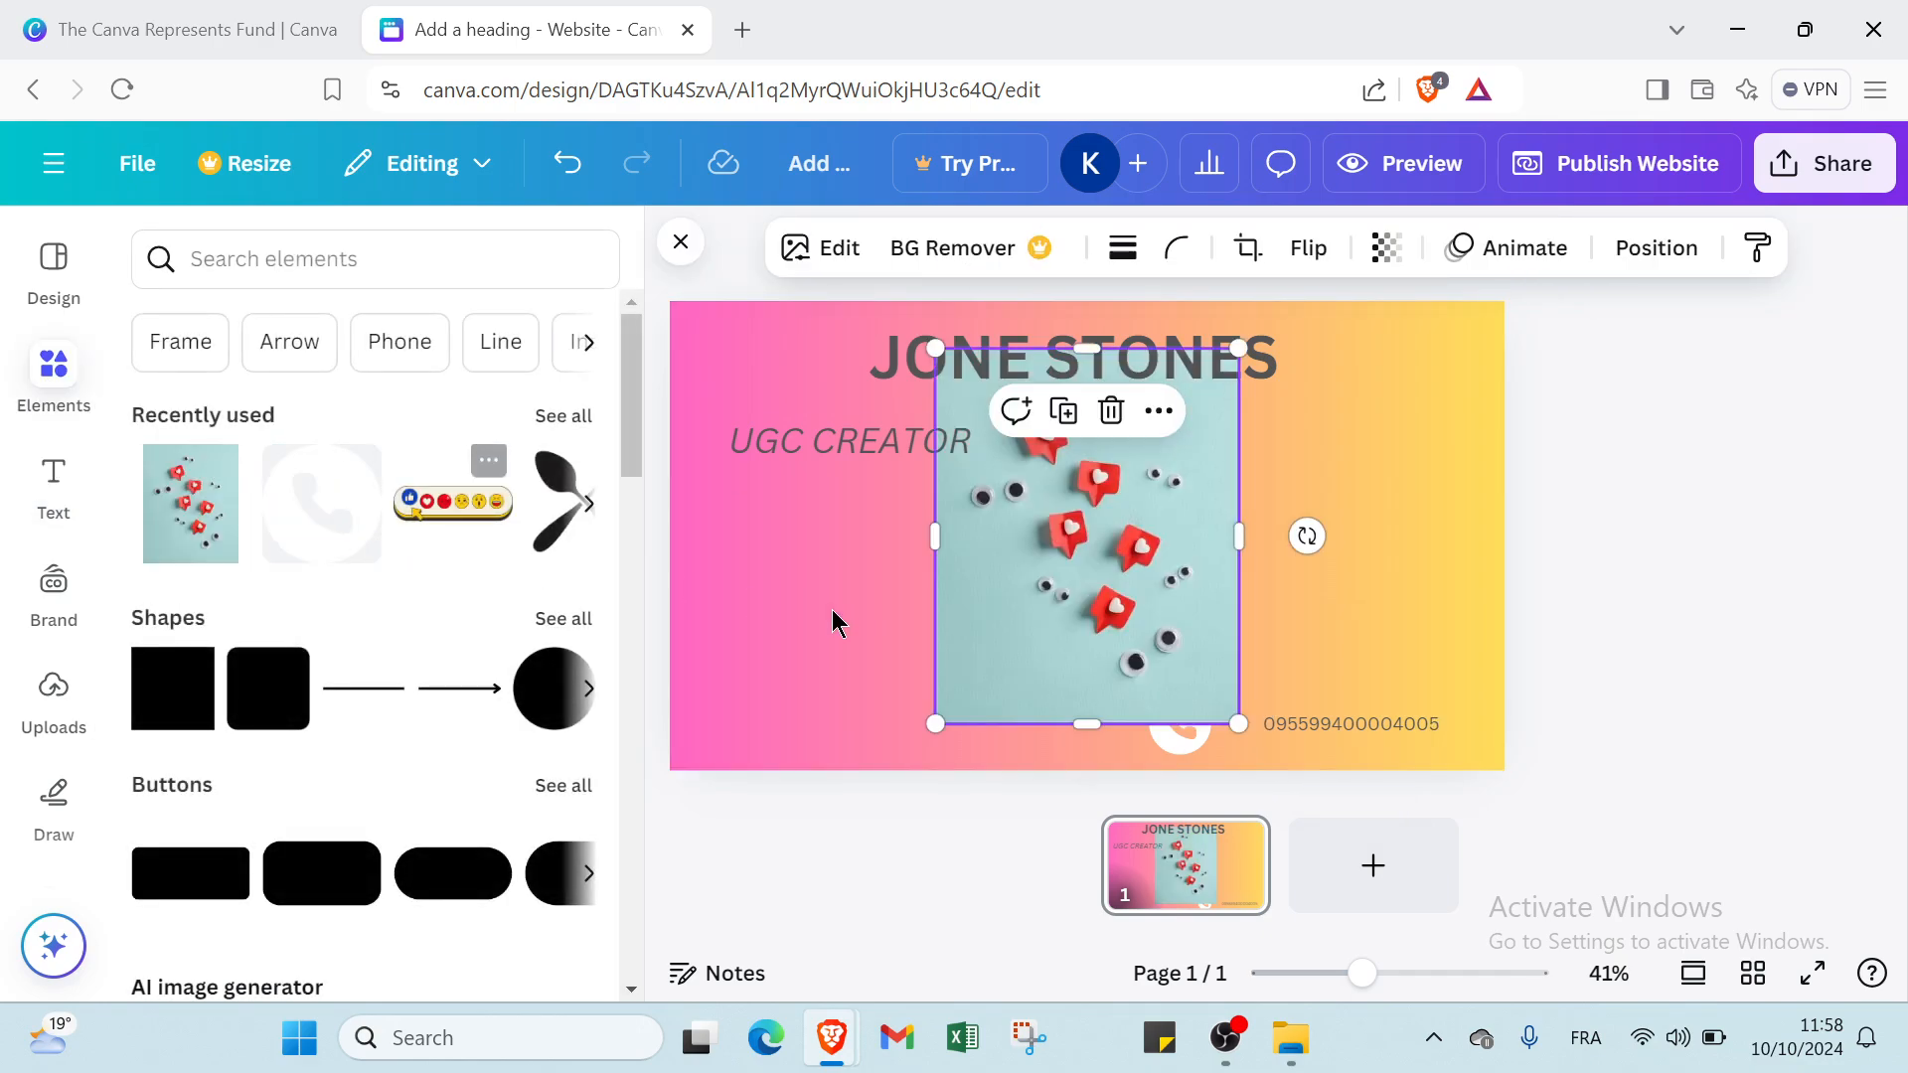
{"action": "left_click_drag", "start_coordinate": [941, 350], "coordinate": [1219, 606]}
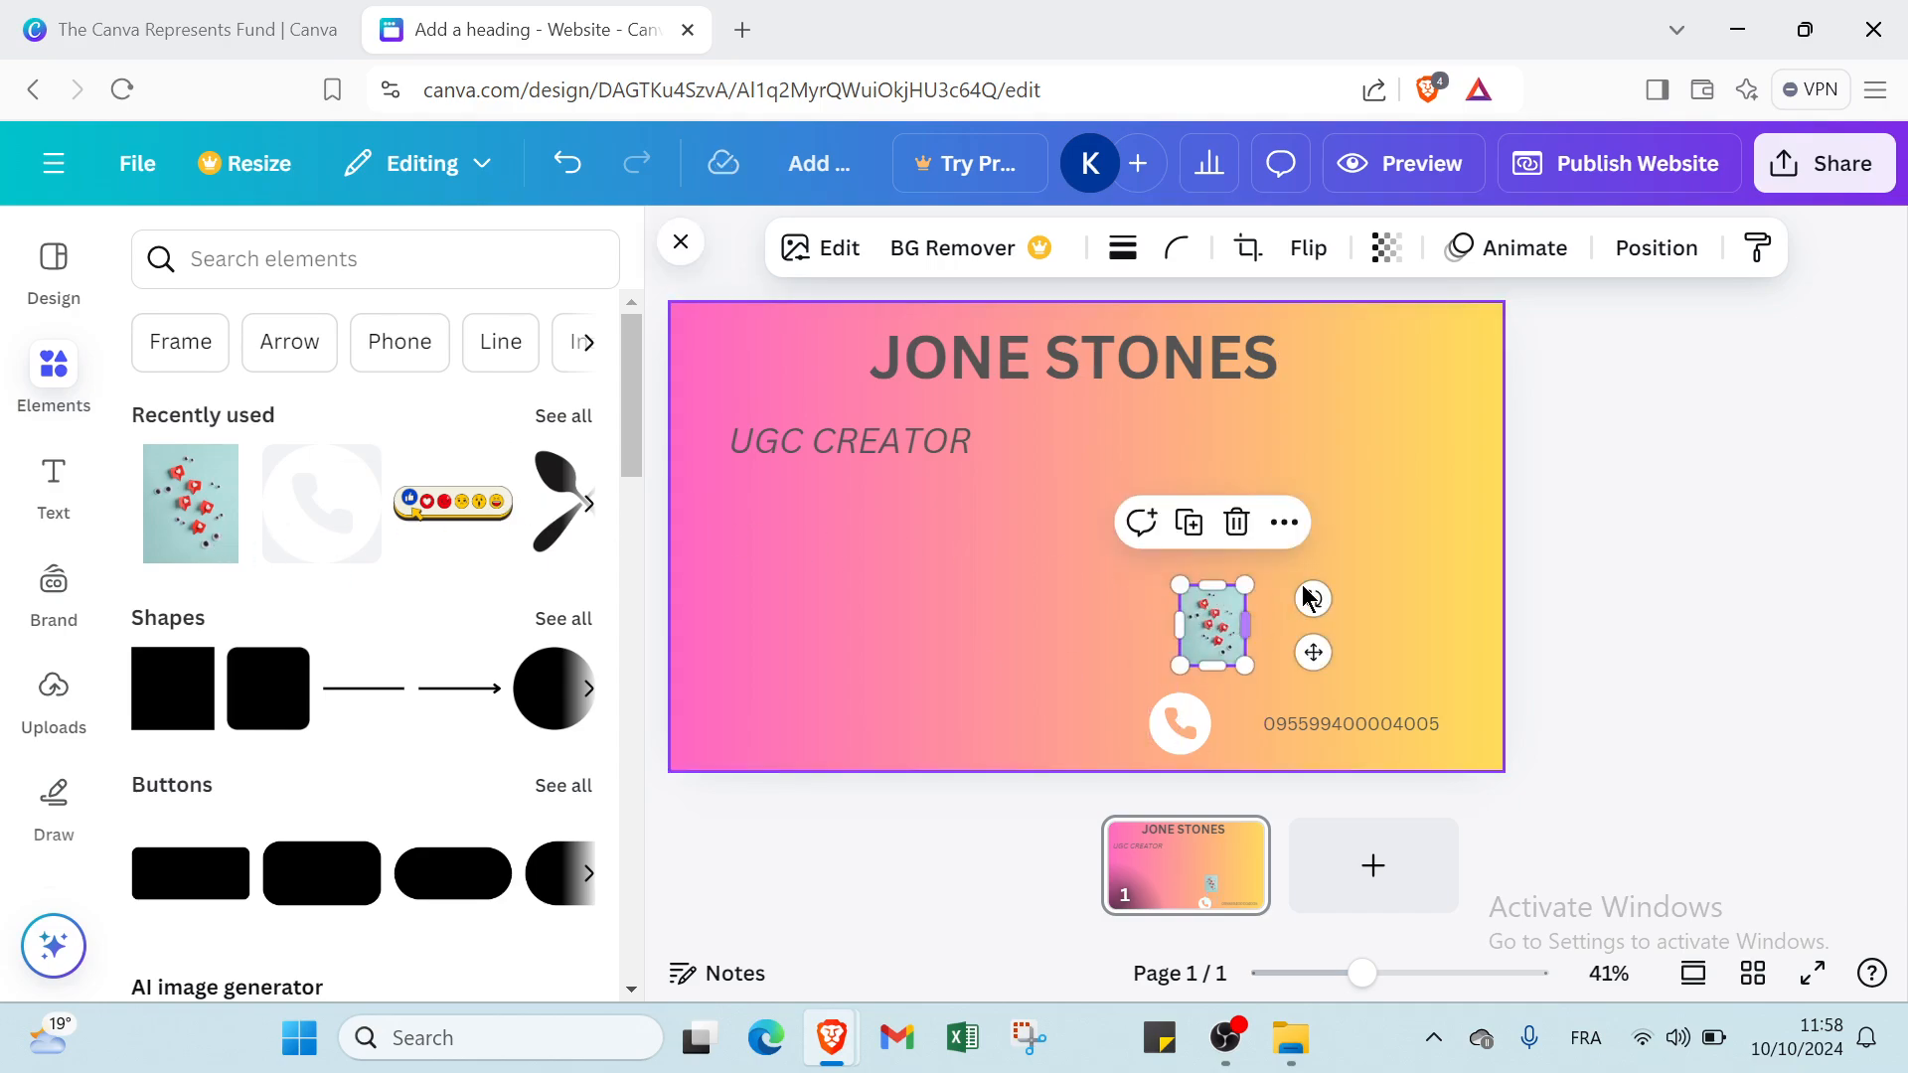
Duplicate the heart-notification photo and place the copy level with the original at the page's right edge.
{"action": "left_click", "coordinate": [1301, 548]}
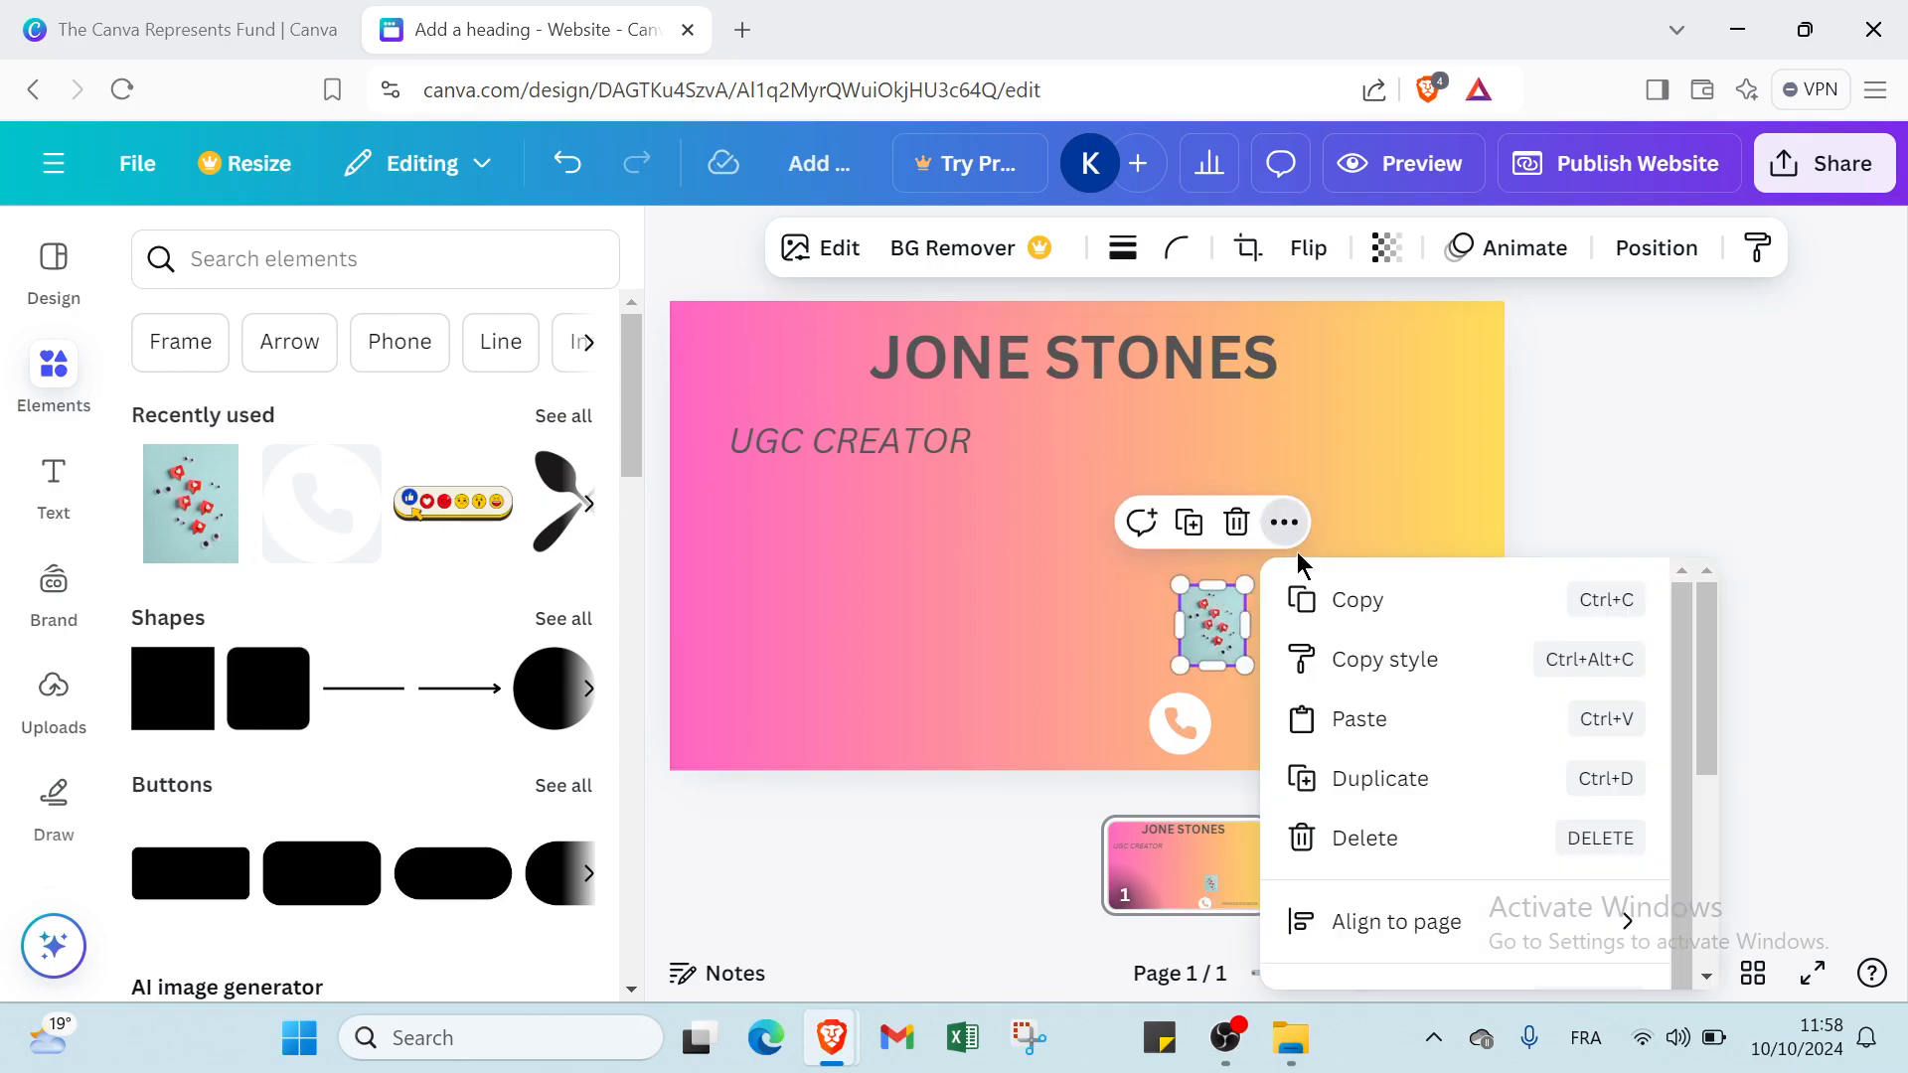
{"action": "left_click", "coordinate": [1346, 779]}
{"action": "left_click_drag", "start_coordinate": [1230, 634], "coordinate": [1472, 628]}
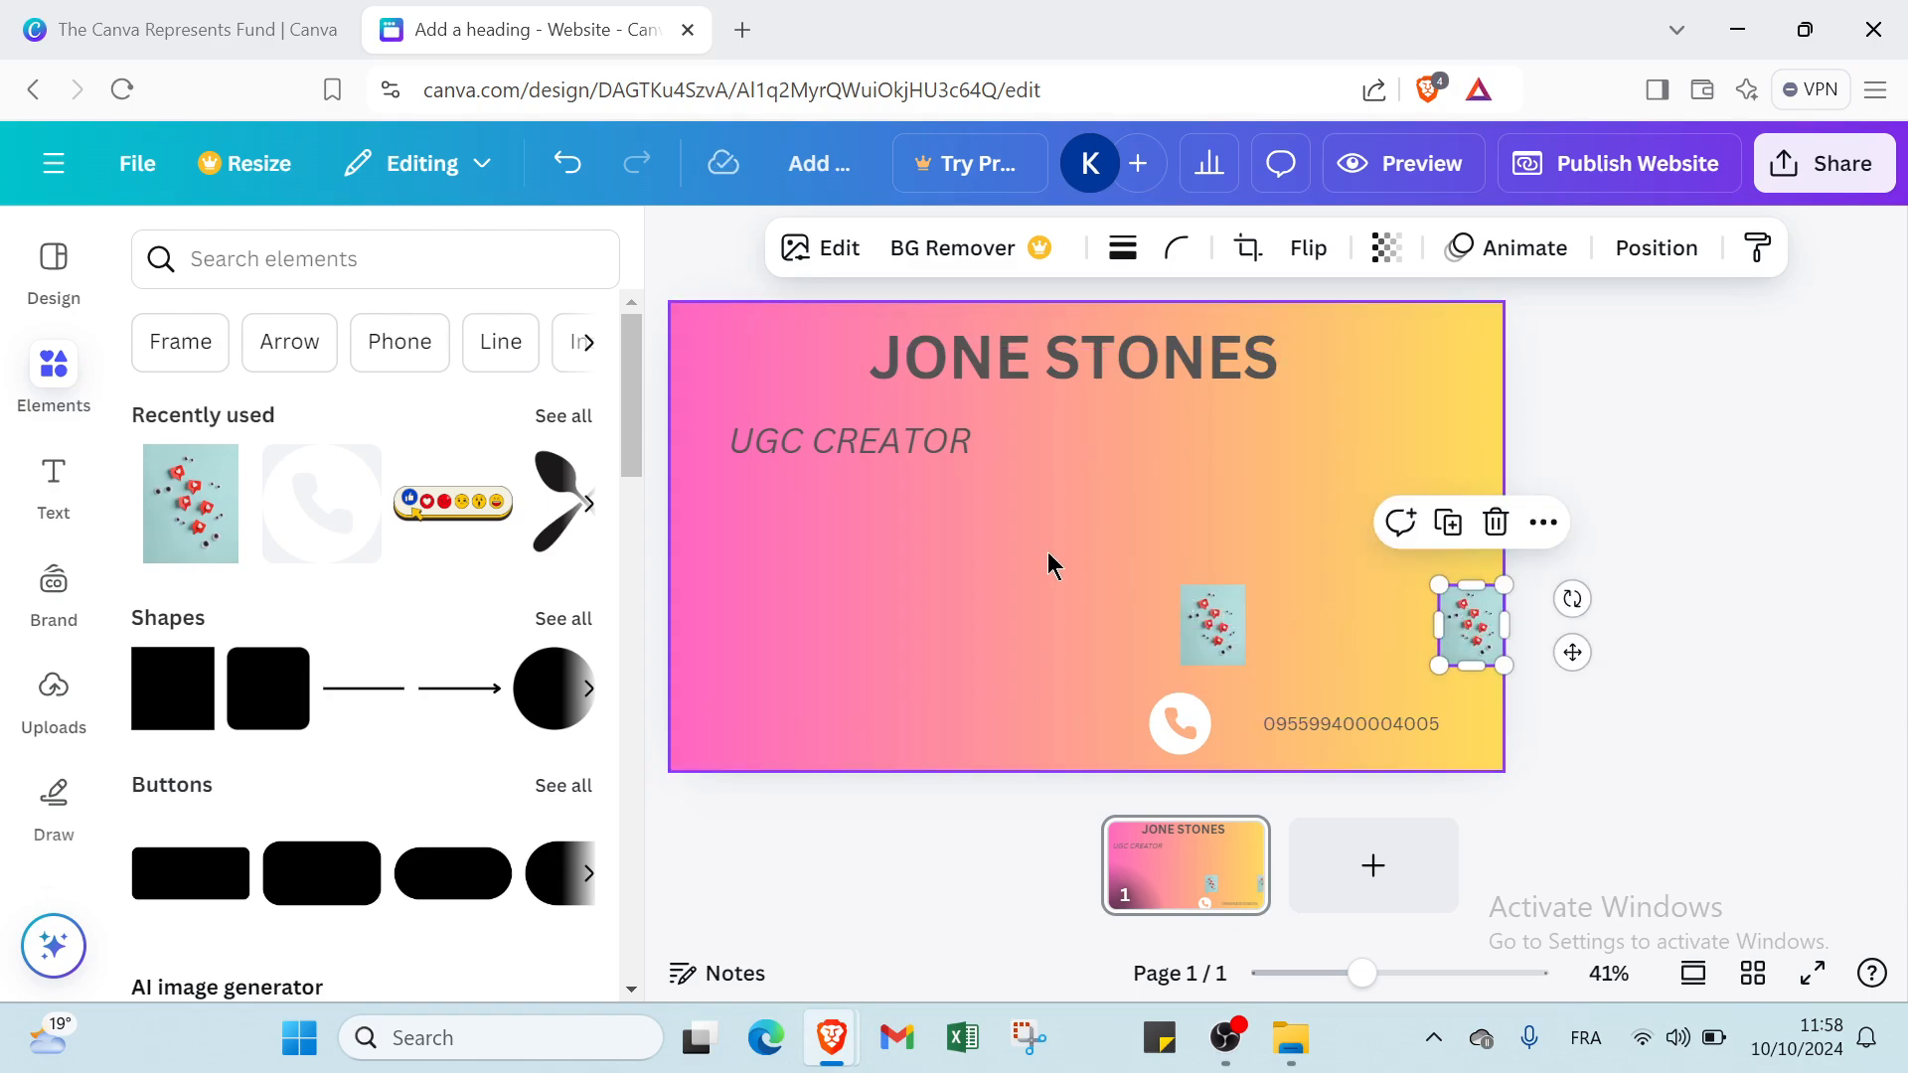
{"action": "left_click", "coordinate": [1044, 565]}
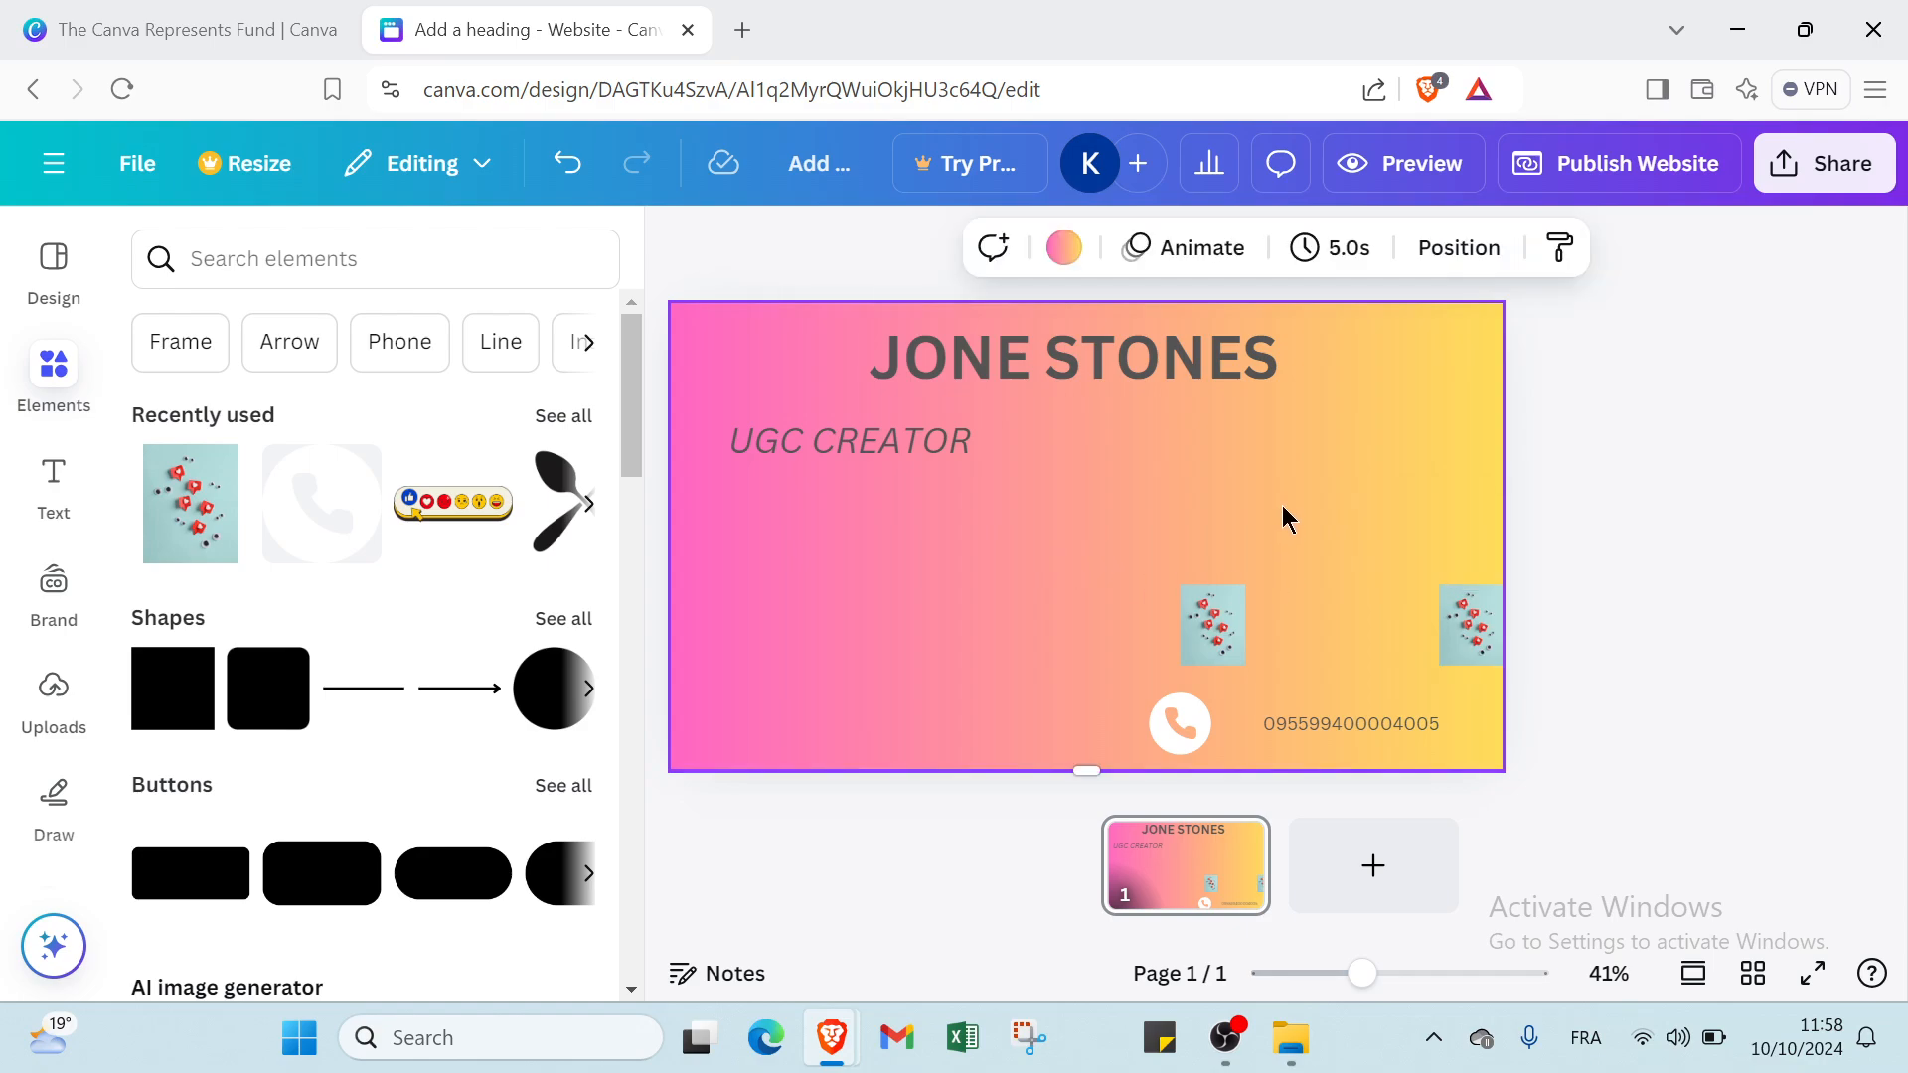
Add the recently used emoji reactions bar, shrink it and place it below the right end of the name heading.
{"action": "left_click", "coordinate": [458, 539]}
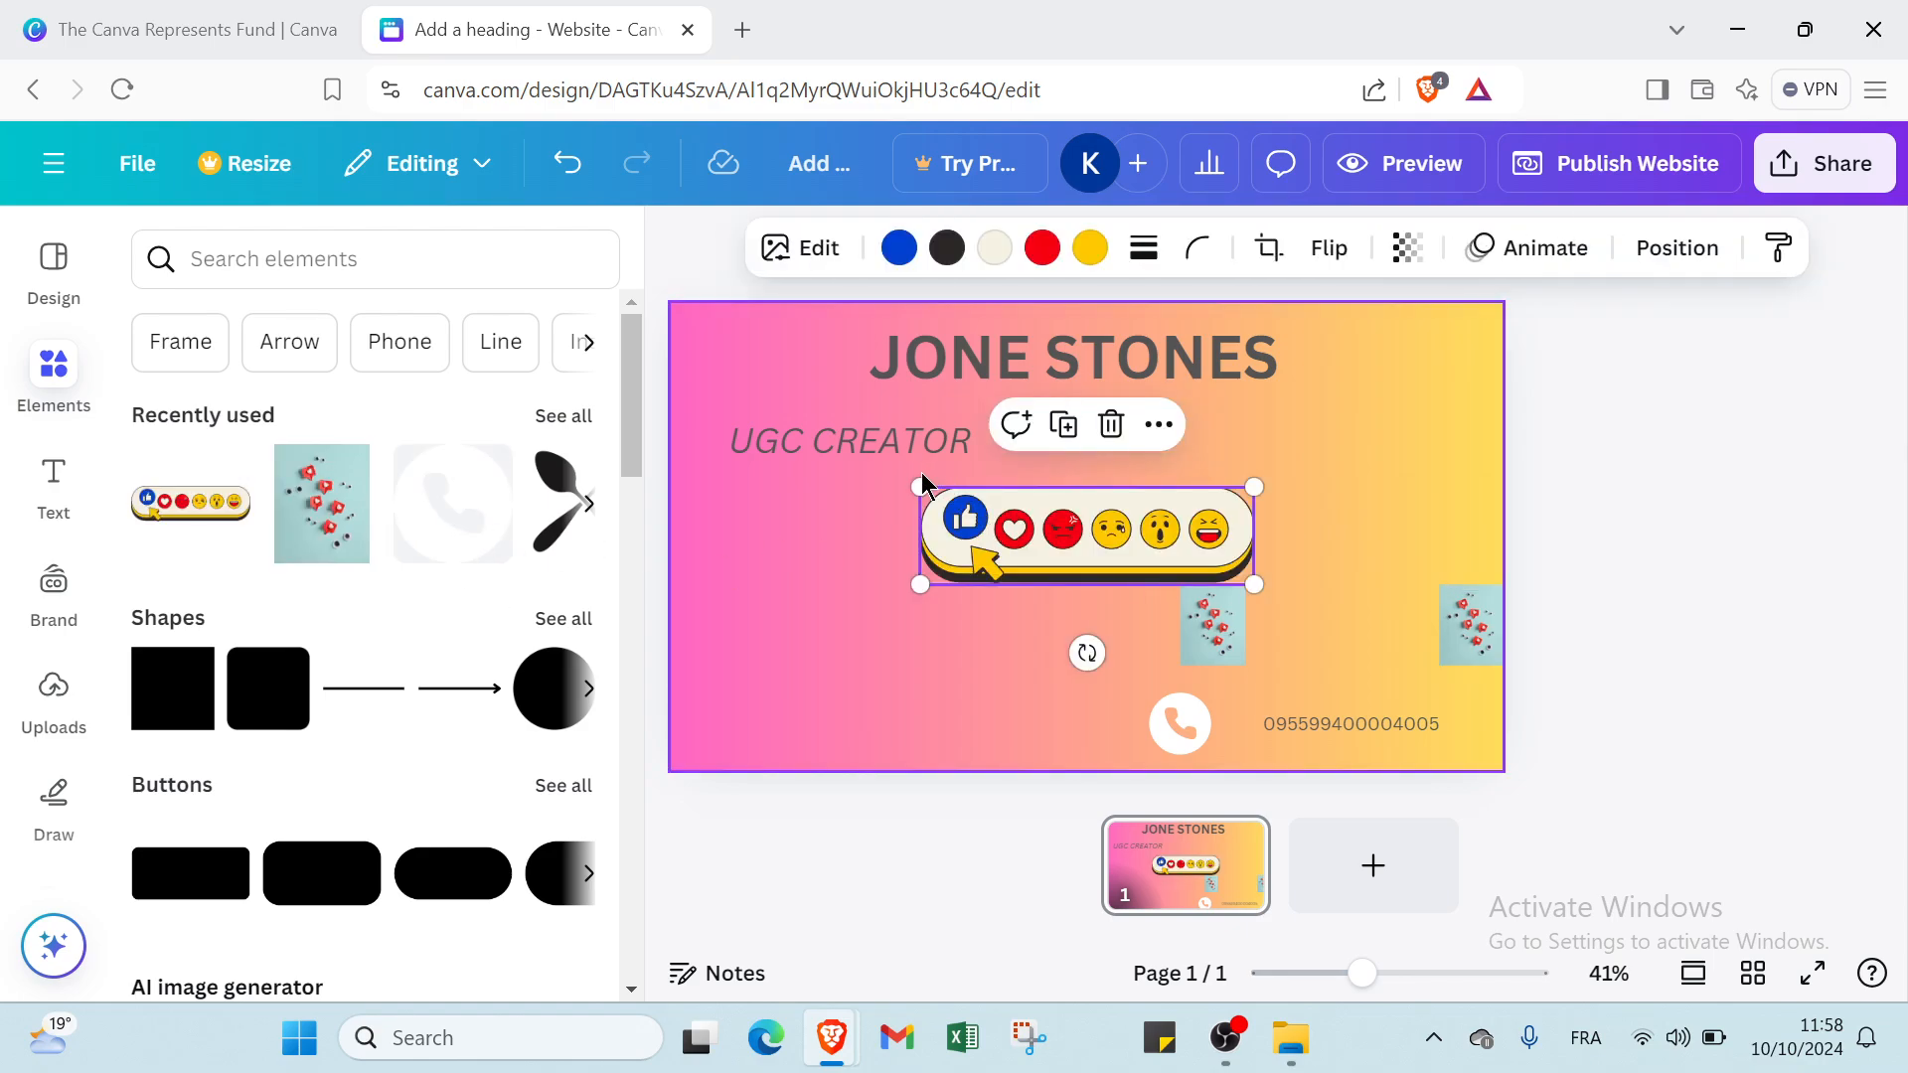
{"action": "left_click_drag", "start_coordinate": [930, 487], "coordinate": [1305, 445]}
{"action": "left_click", "coordinate": [1013, 489]}
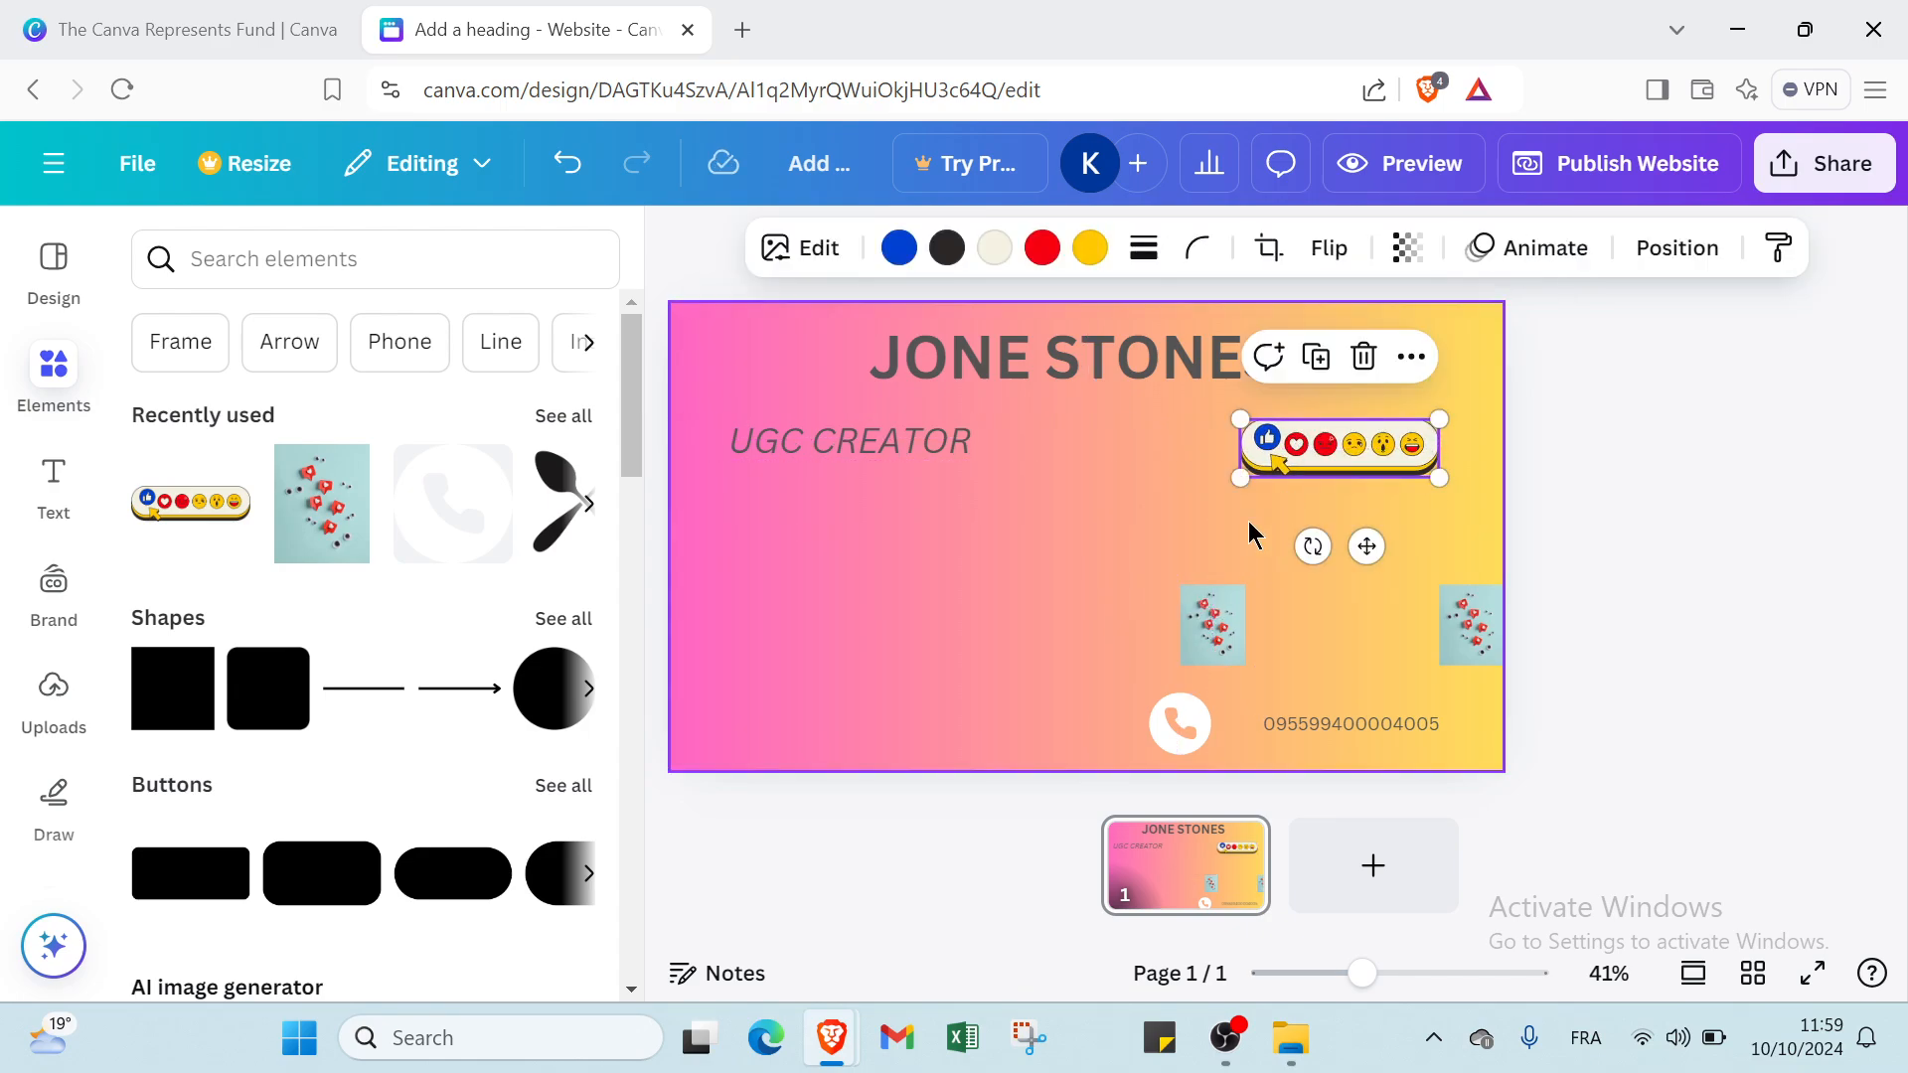
{"action": "left_click", "coordinate": [677, 712]}
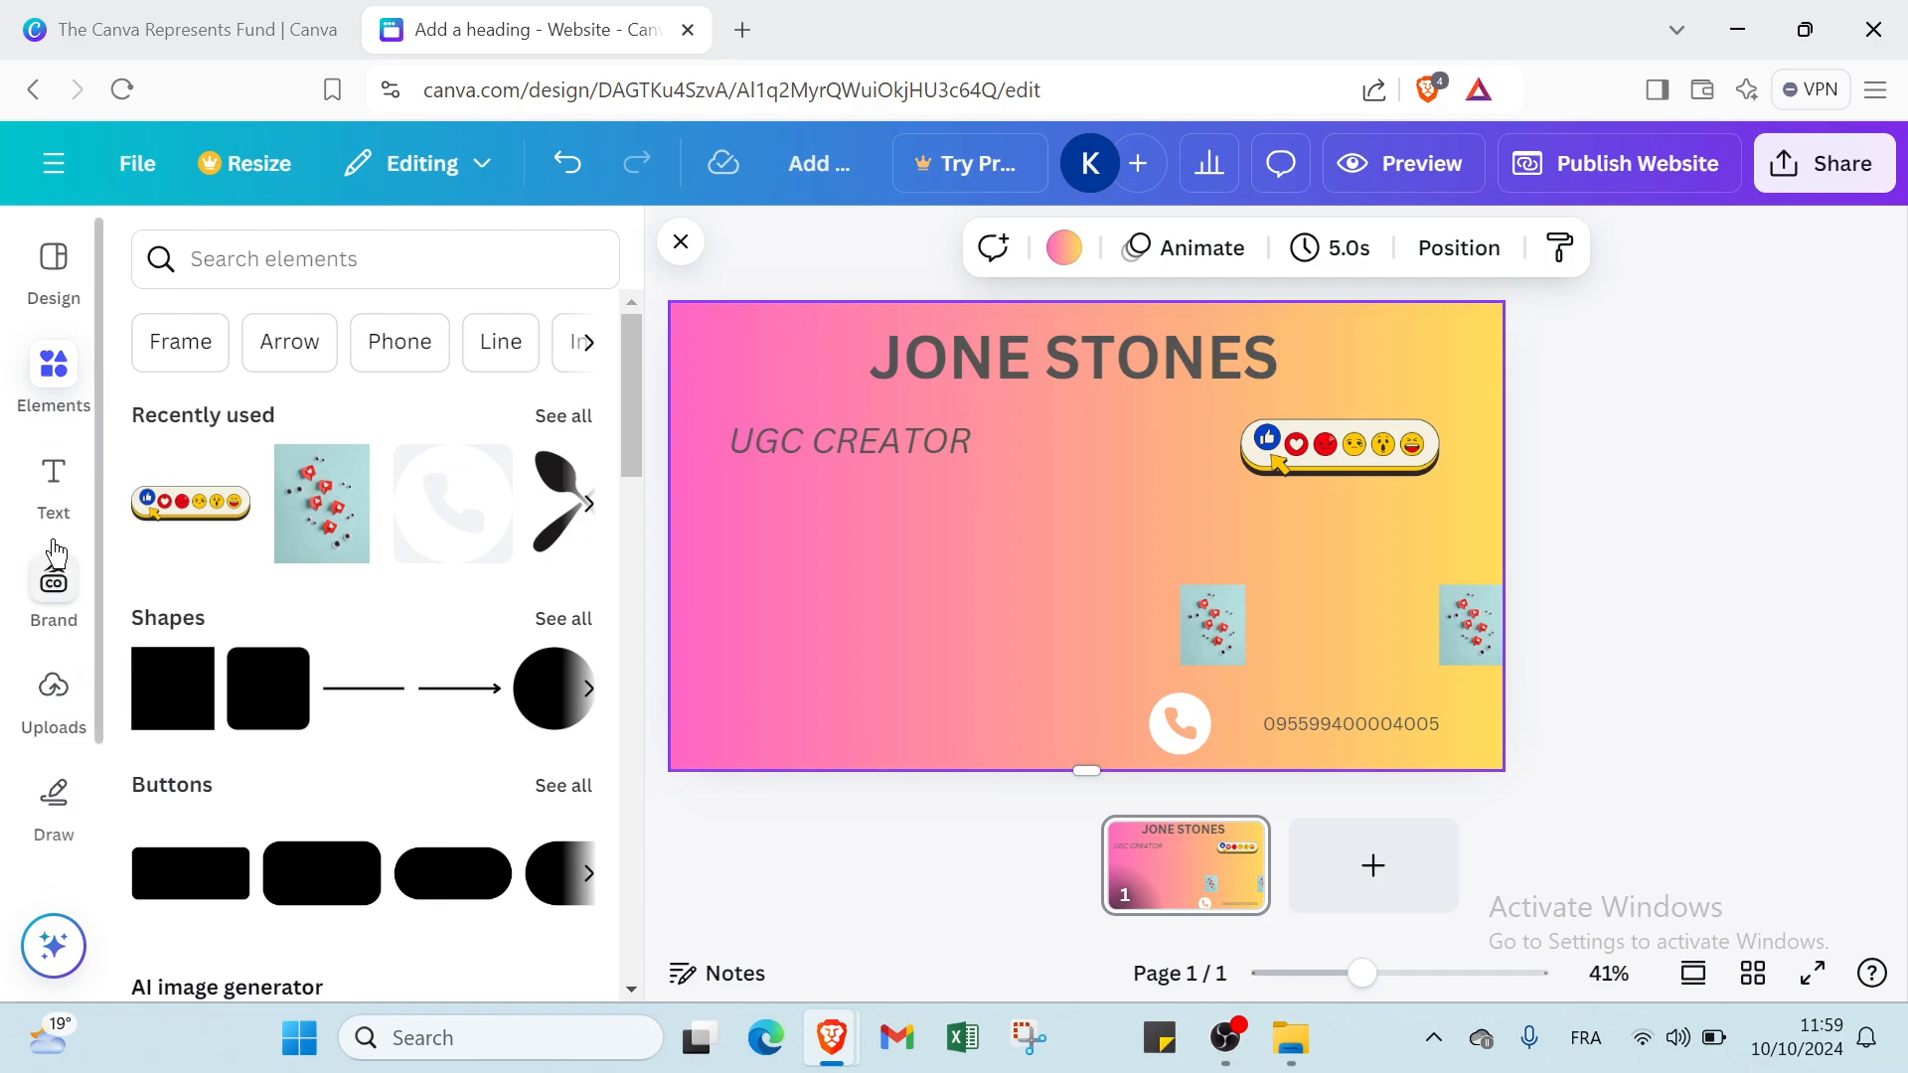
Add a body text box and place it directly beneath the emoji reactions bar.
{"action": "left_click", "coordinate": [55, 491]}
{"action": "left_click", "coordinate": [321, 878]}
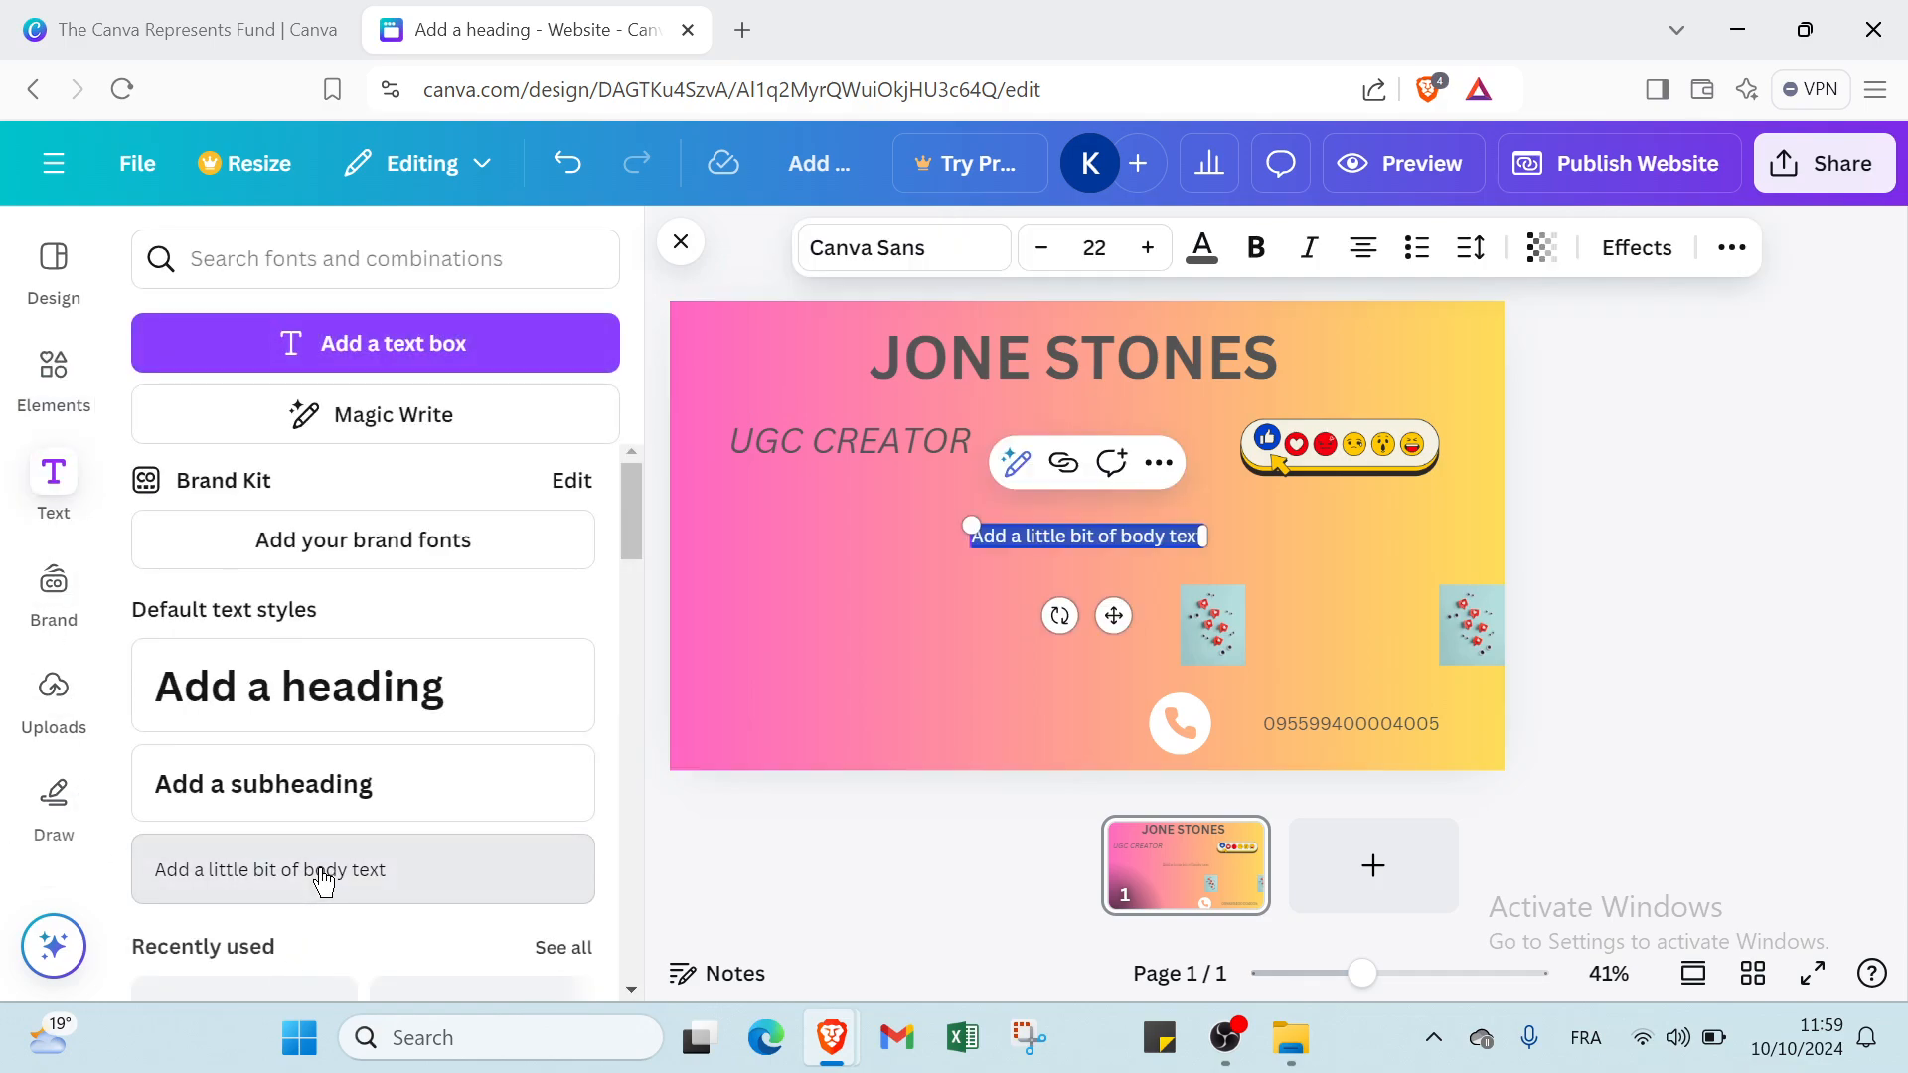
{"action": "left_click", "coordinate": [963, 614]}
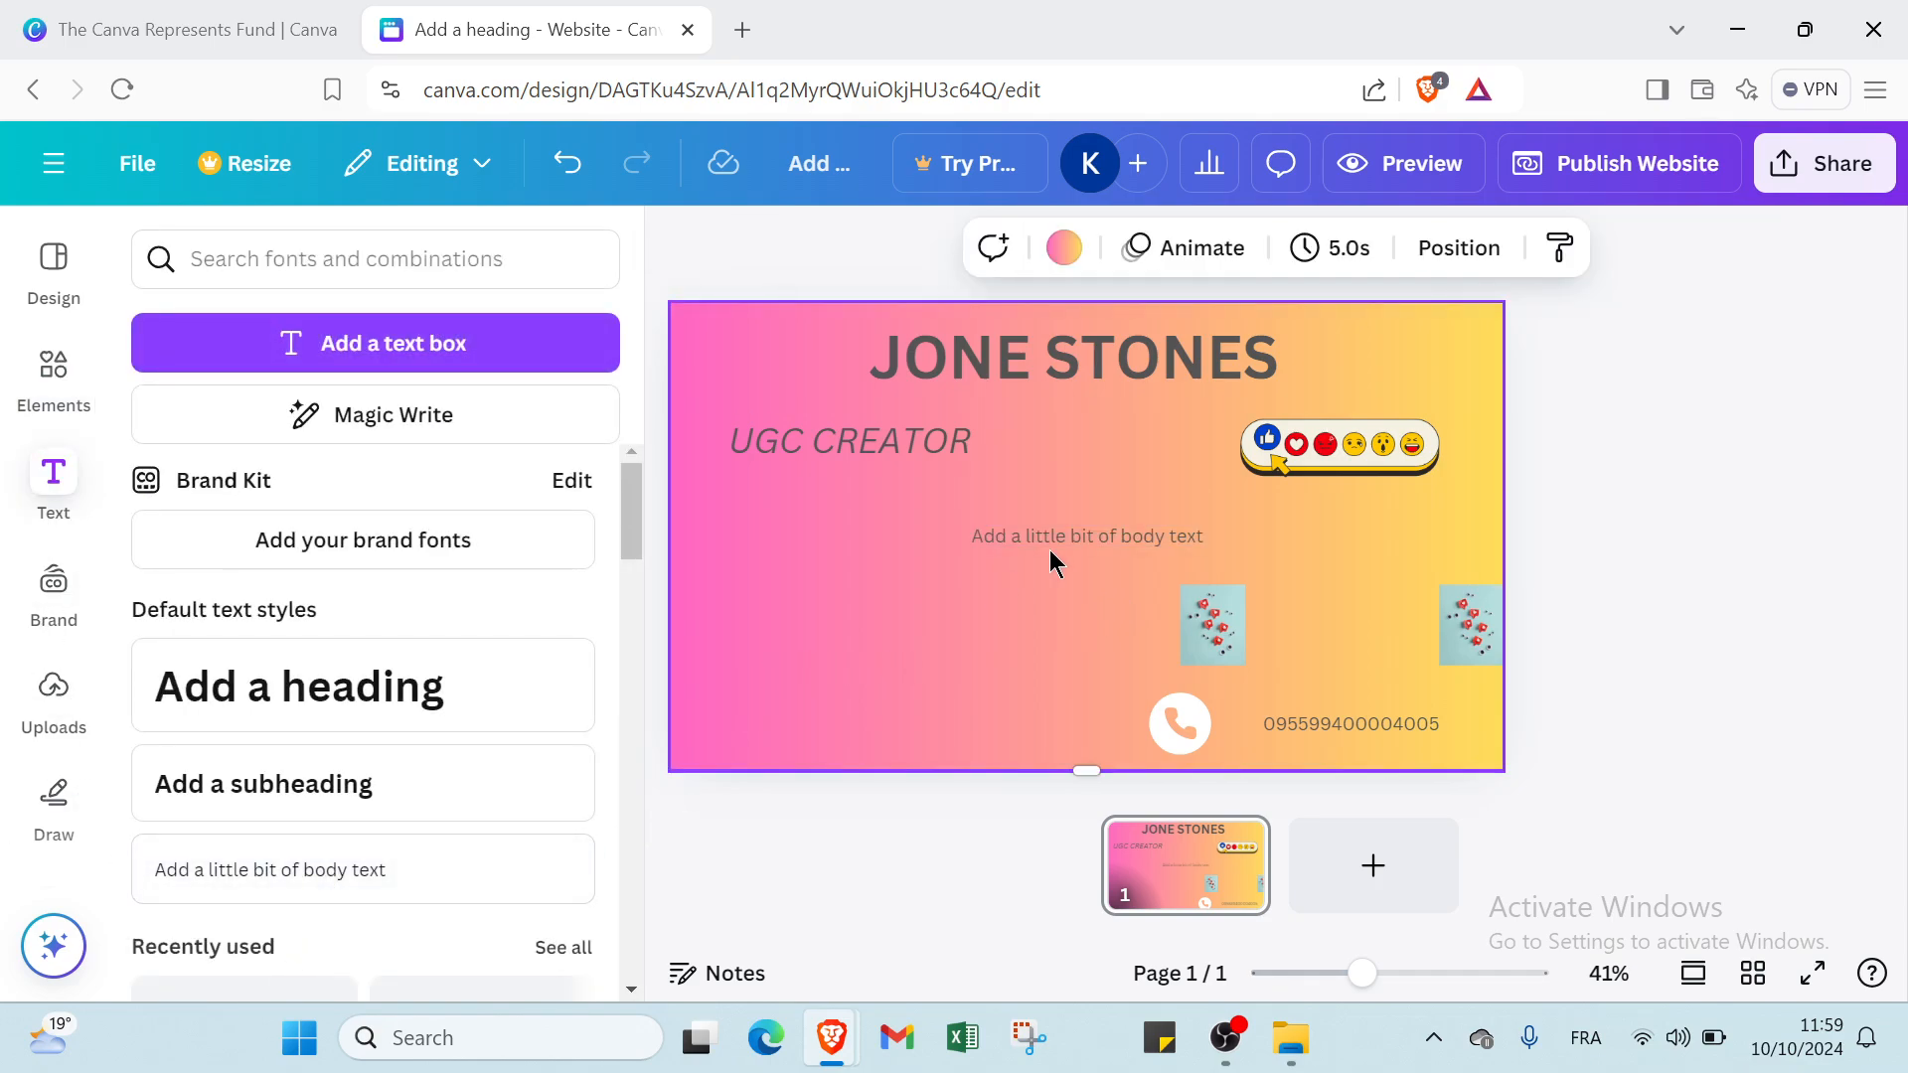
{"action": "left_click_drag", "start_coordinate": [1048, 536], "coordinate": [1290, 505]}
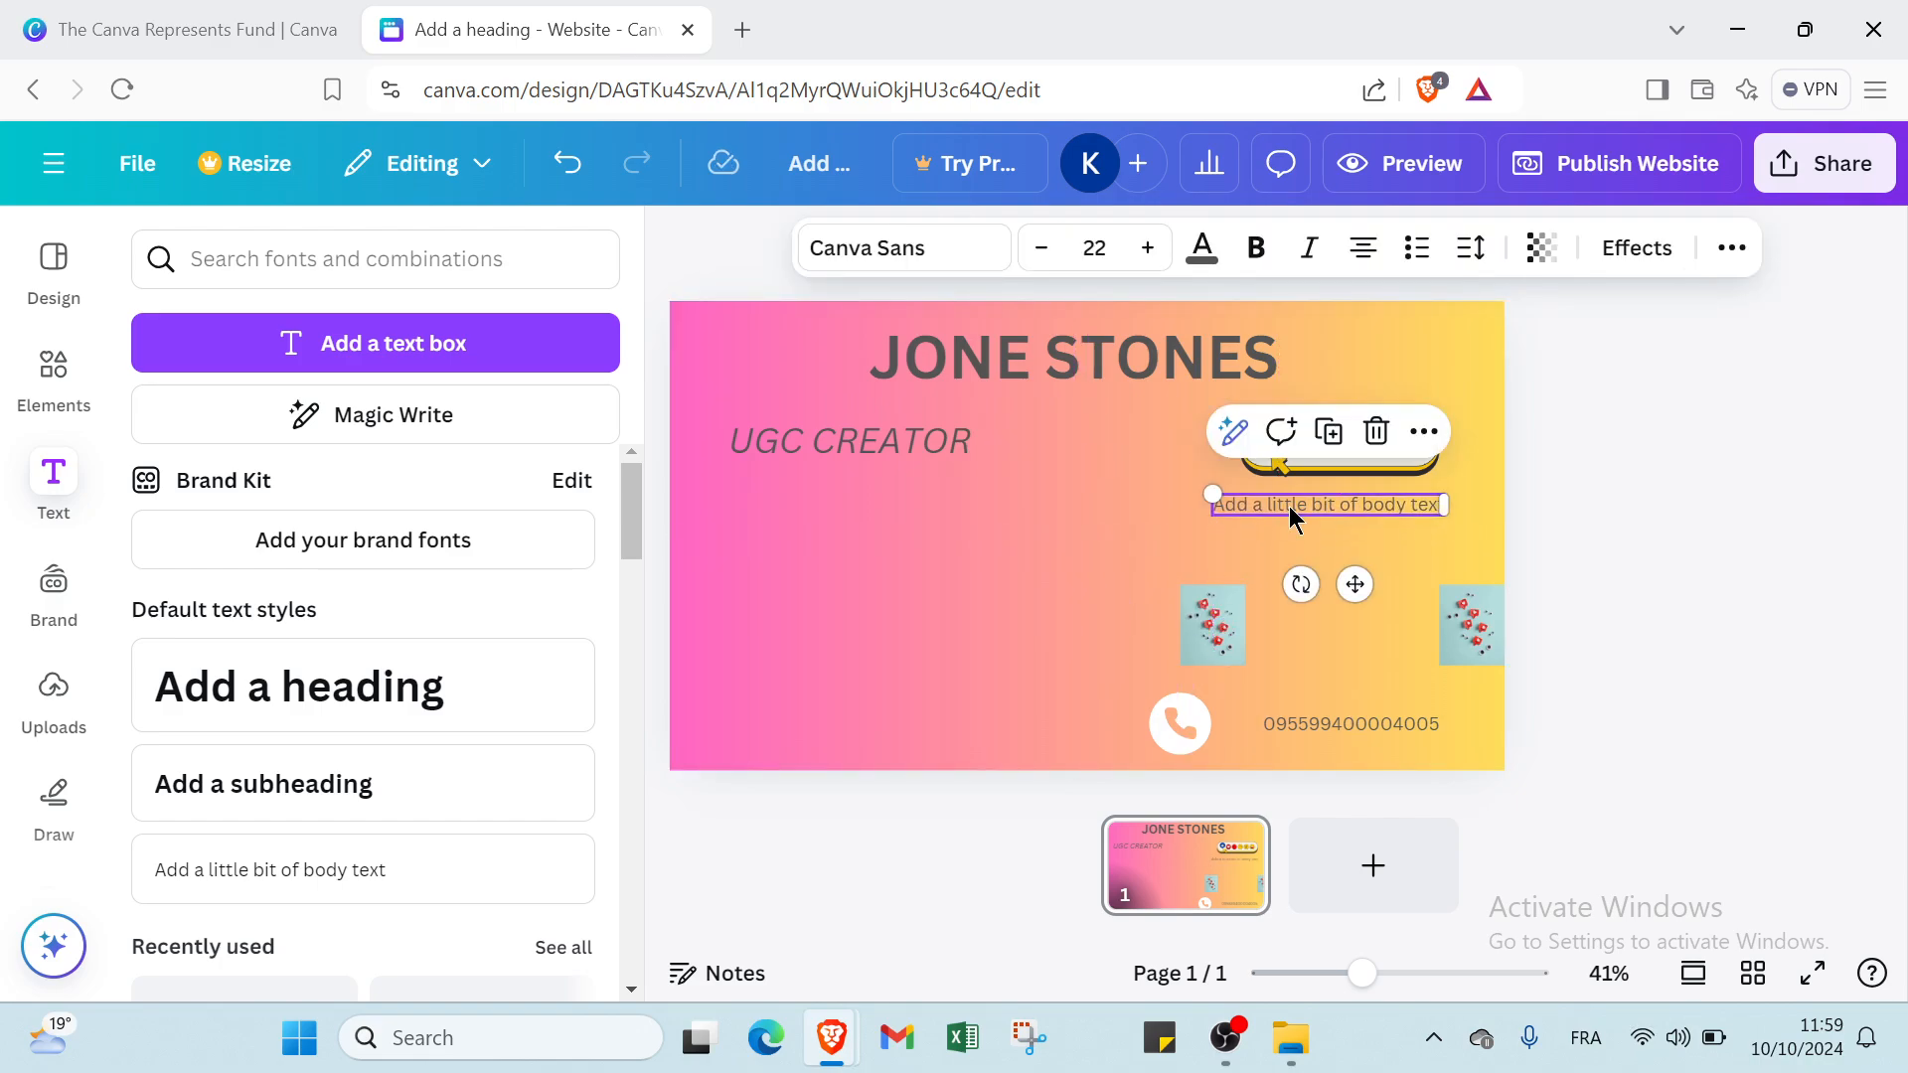
Replace the placeholder text beneath the reactions bar with INSTA, YOUTUBE and TIKTOK on three separate lines.
{"action": "double_click", "coordinate": [1288, 506]}
{"action": "key", "text": "BackSpace"}
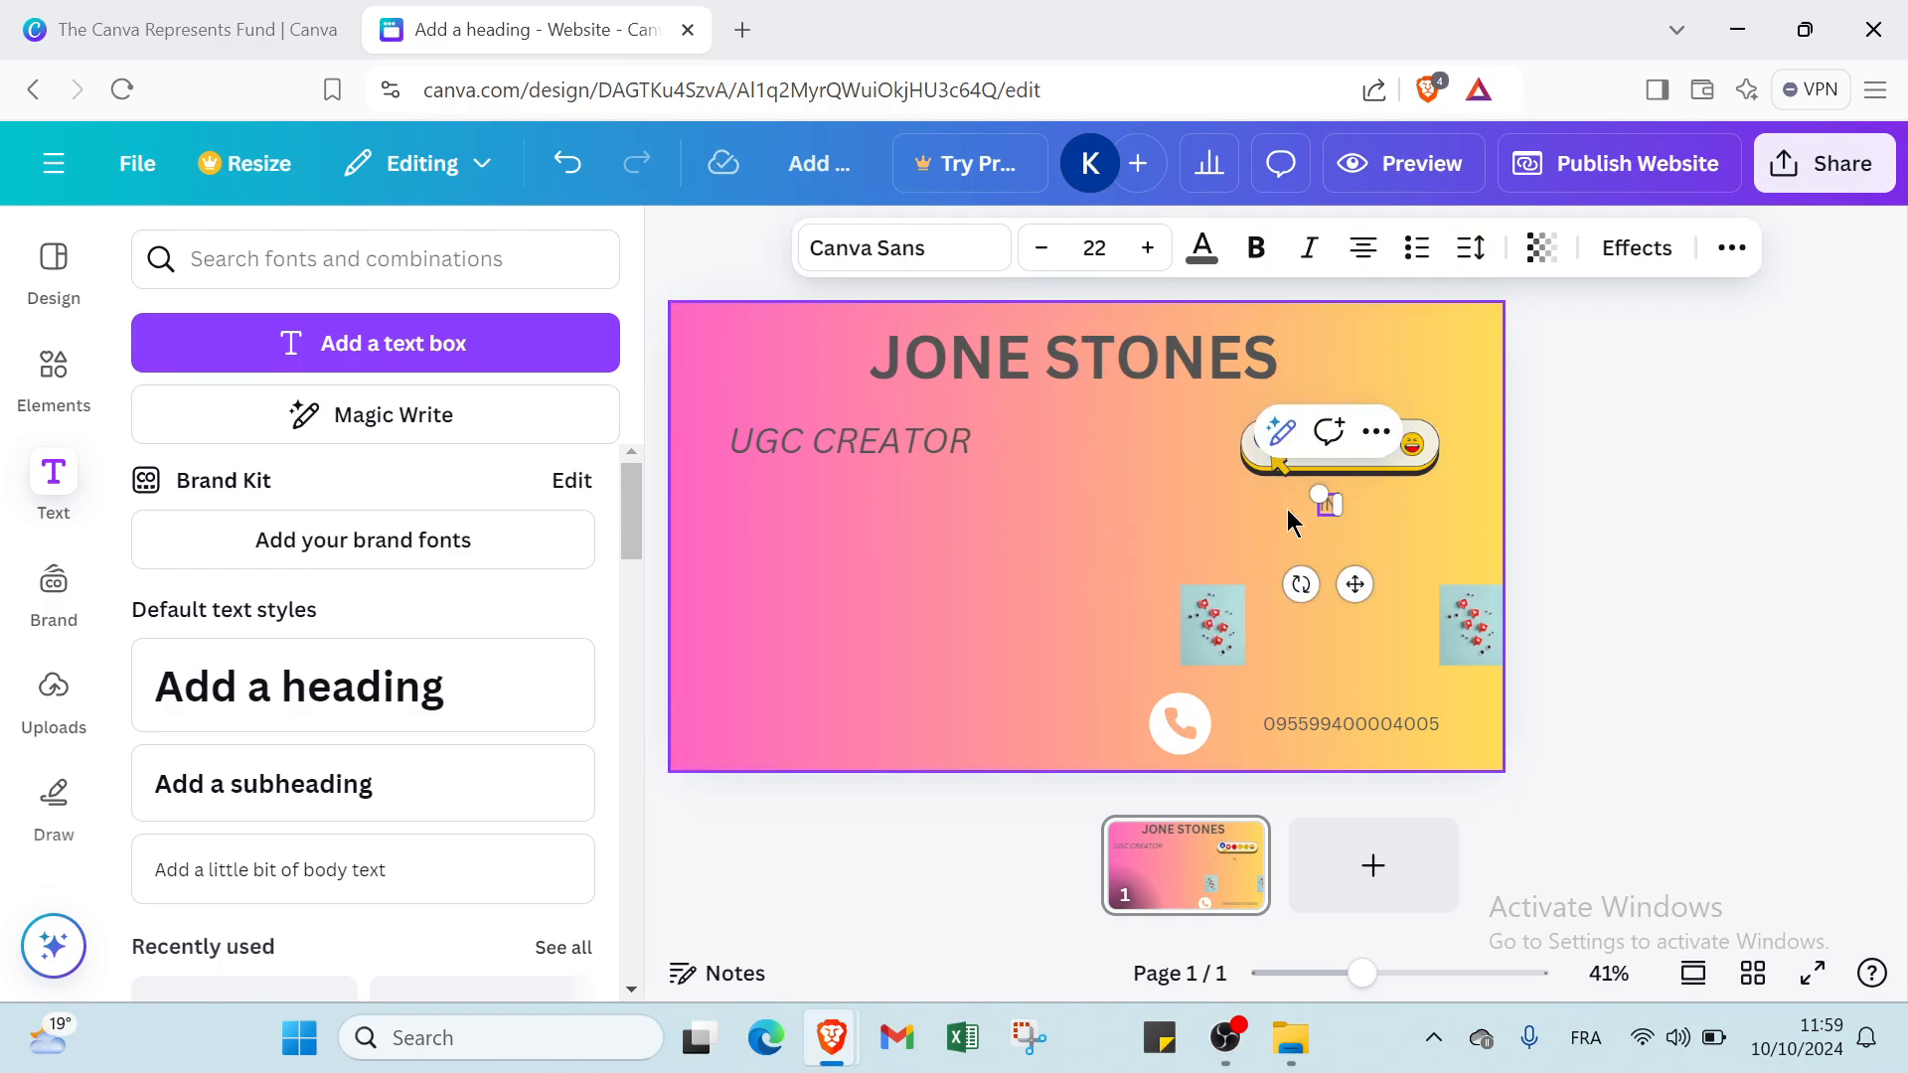
{"action": "type", "text": "INSTA"}
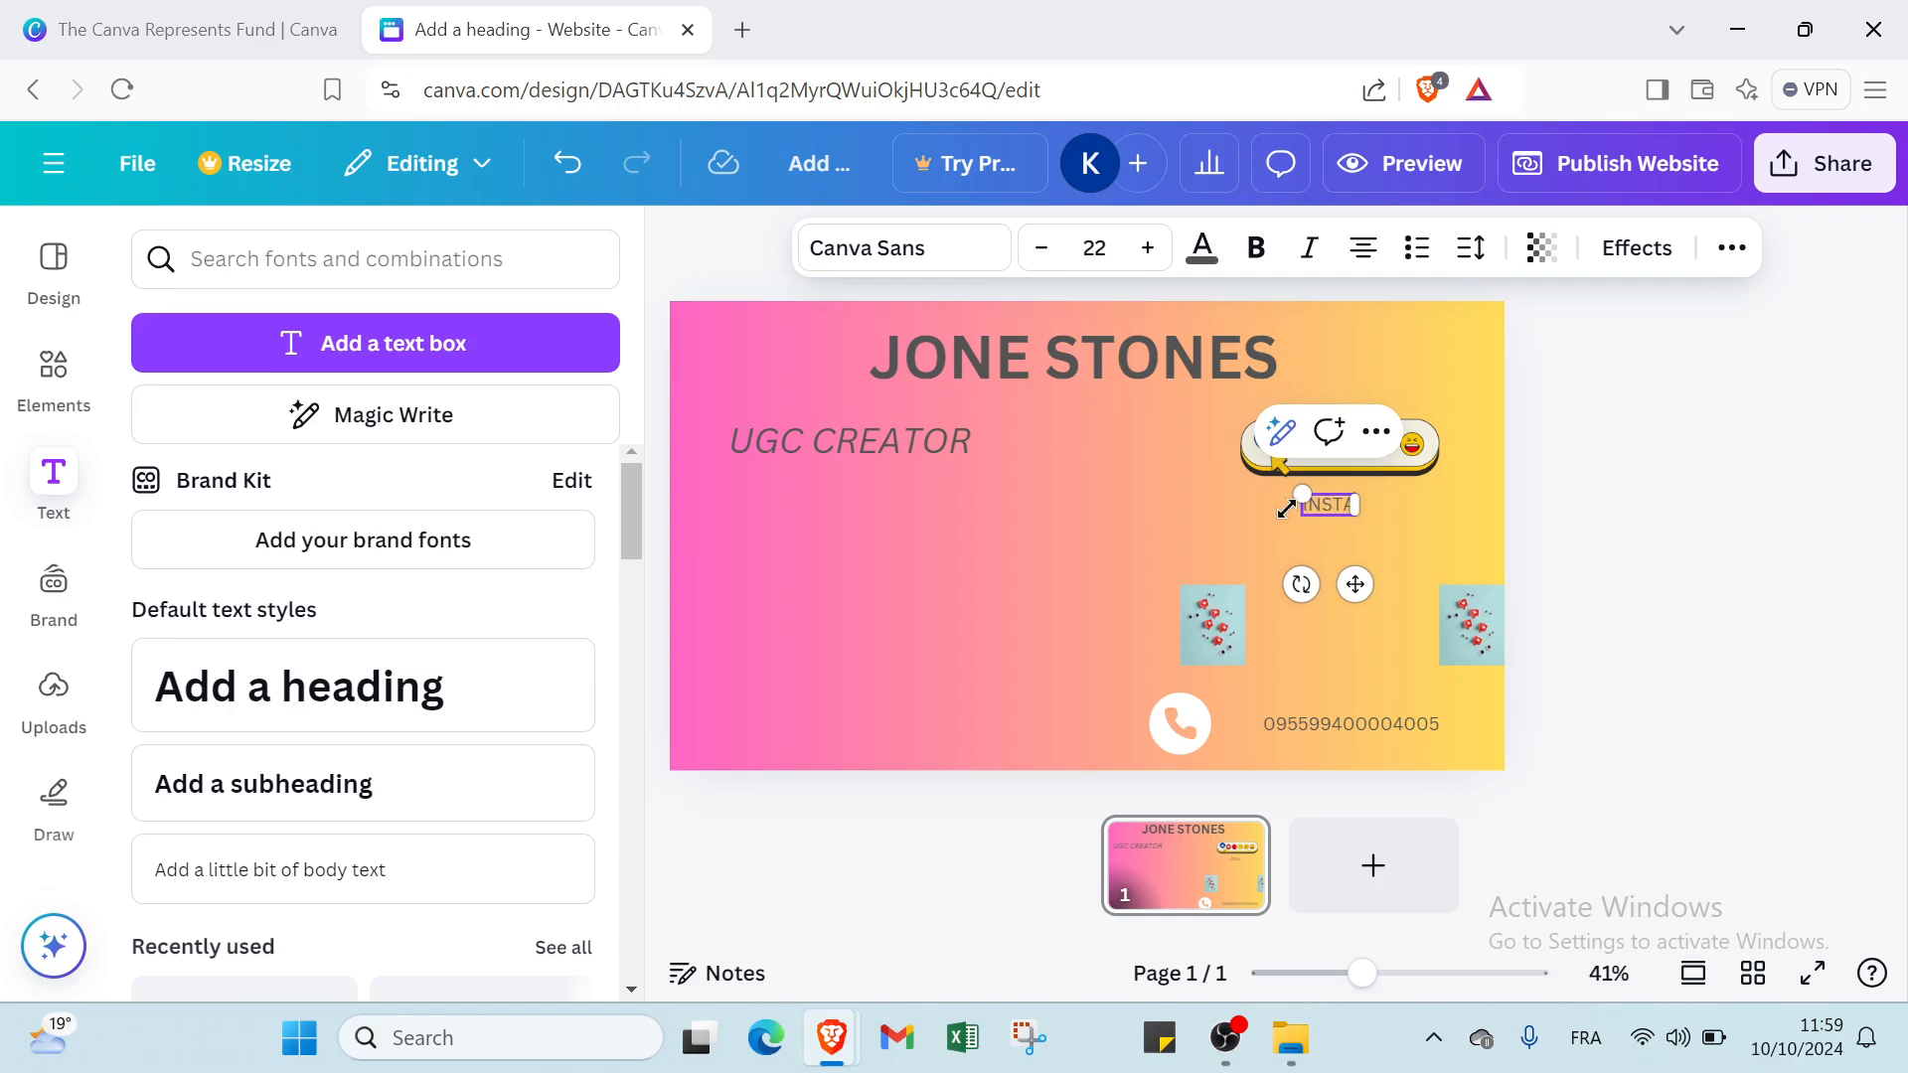
{"action": "key", "text": "Return"}
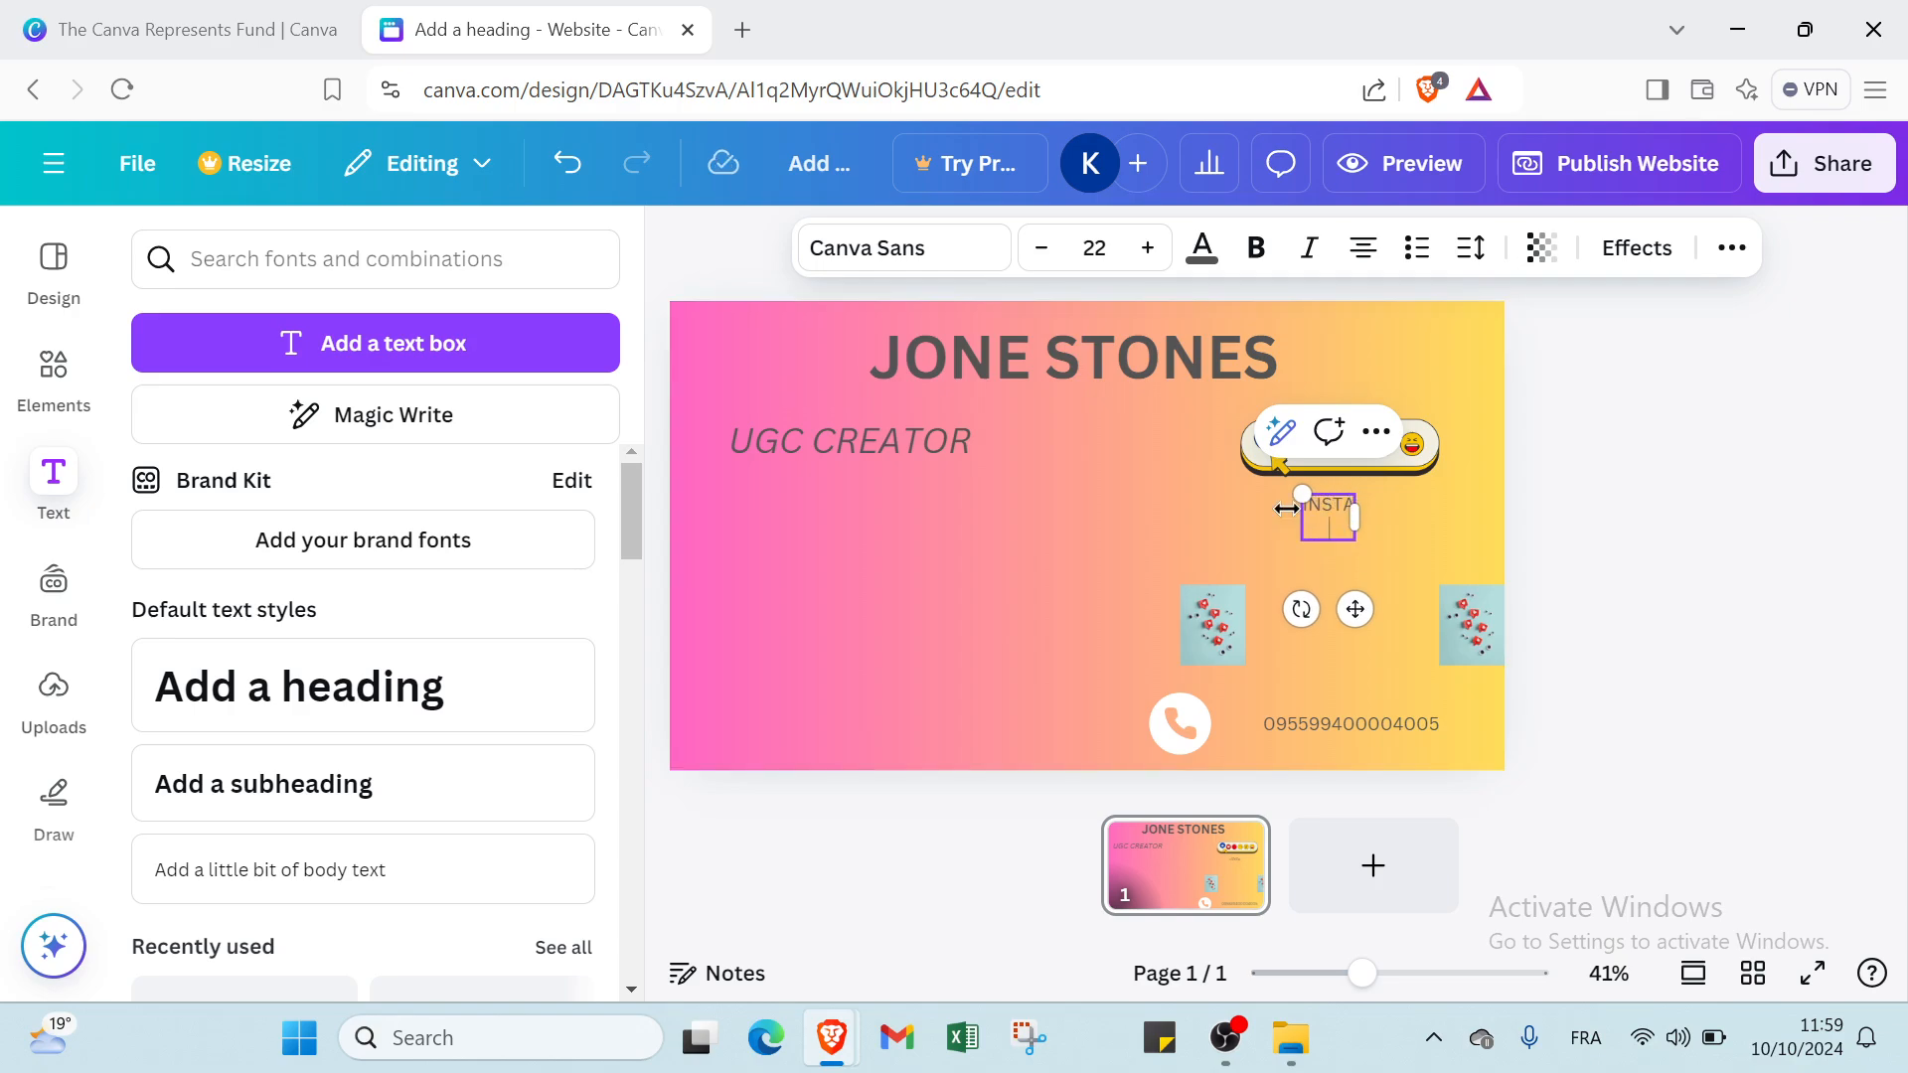
{"action": "type", "text": "TUBE"}
{"action": "key", "text": "Return"}
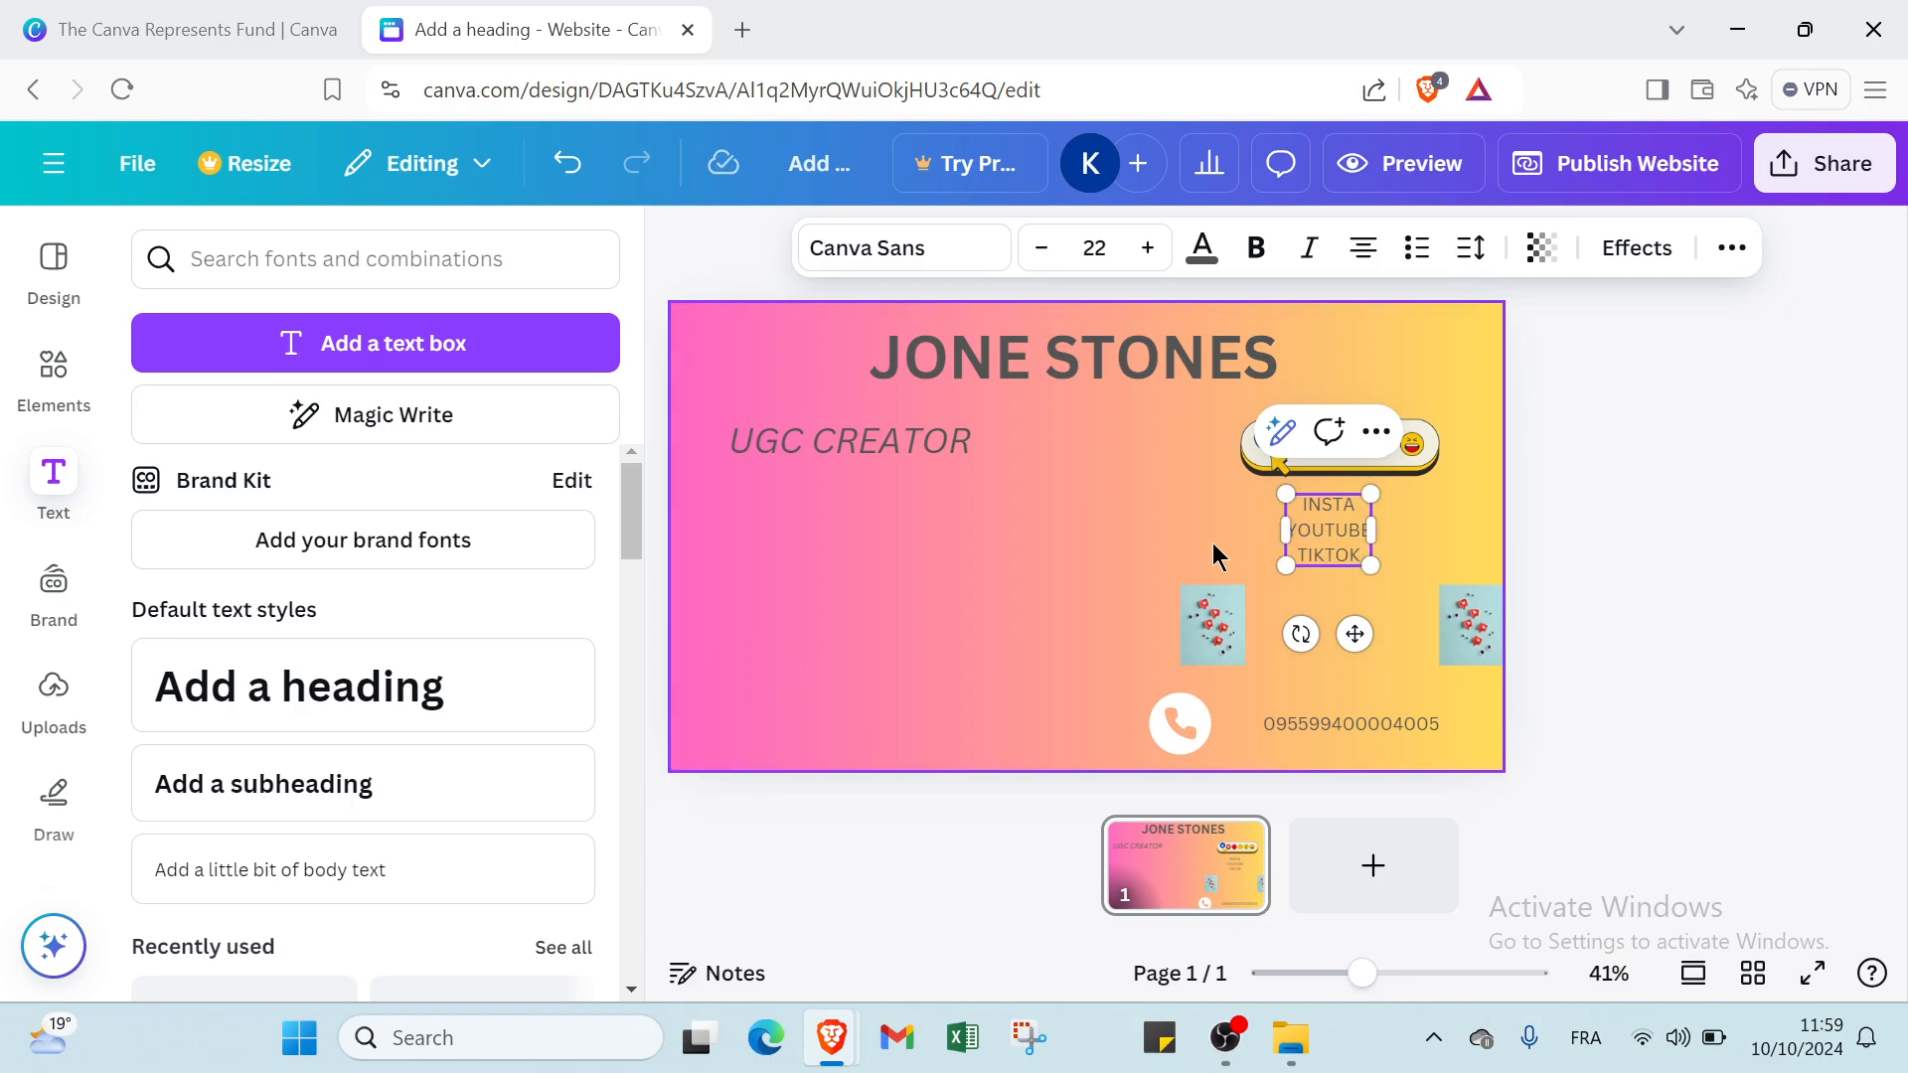
Move the social media list so it sits above the left heart-notification photo.
{"action": "left_click", "coordinate": [1212, 543]}
{"action": "left_click_drag", "start_coordinate": [1344, 539], "coordinate": [1226, 531]}
{"action": "left_click", "coordinate": [1301, 516]}
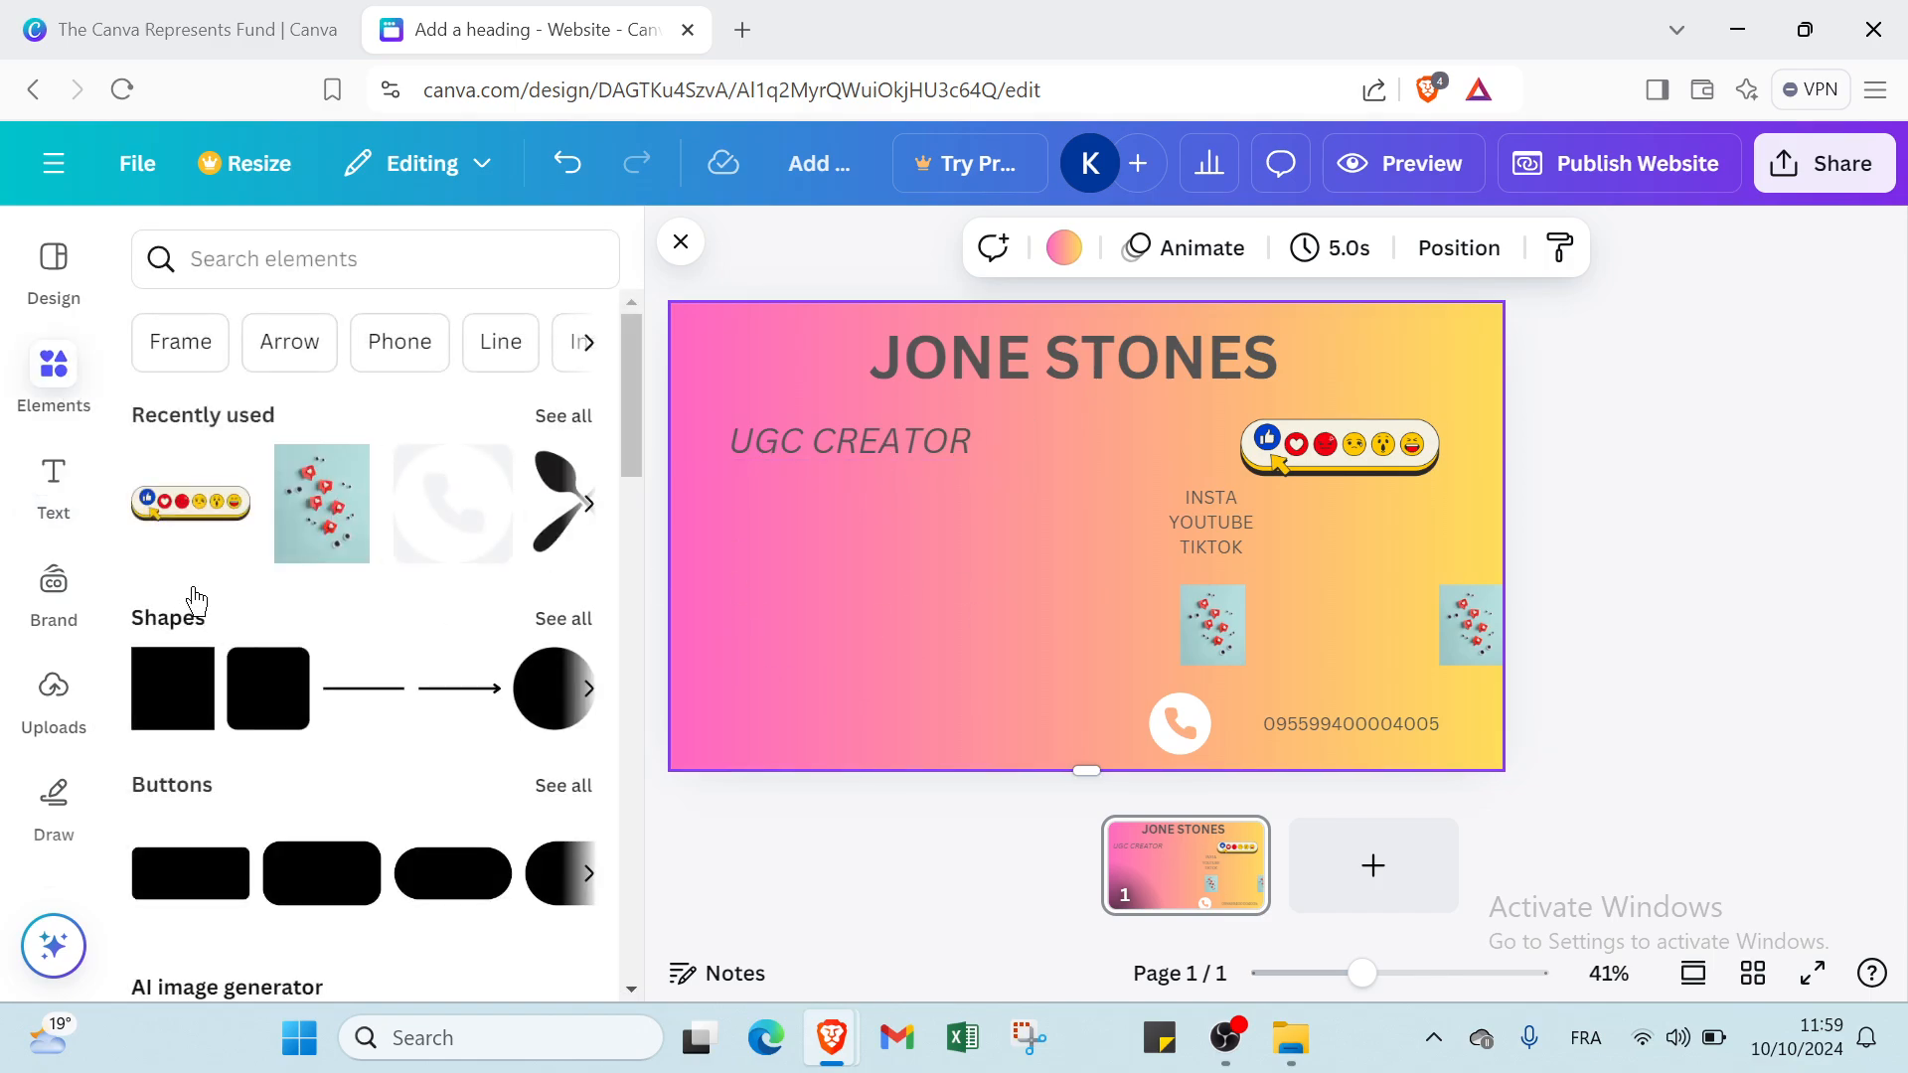
Add the recently used crossed spoon-and-fork, location pin and black envelope icons to the page.
{"action": "left_click", "coordinate": [588, 504]}
{"action": "left_click", "coordinate": [191, 503]}
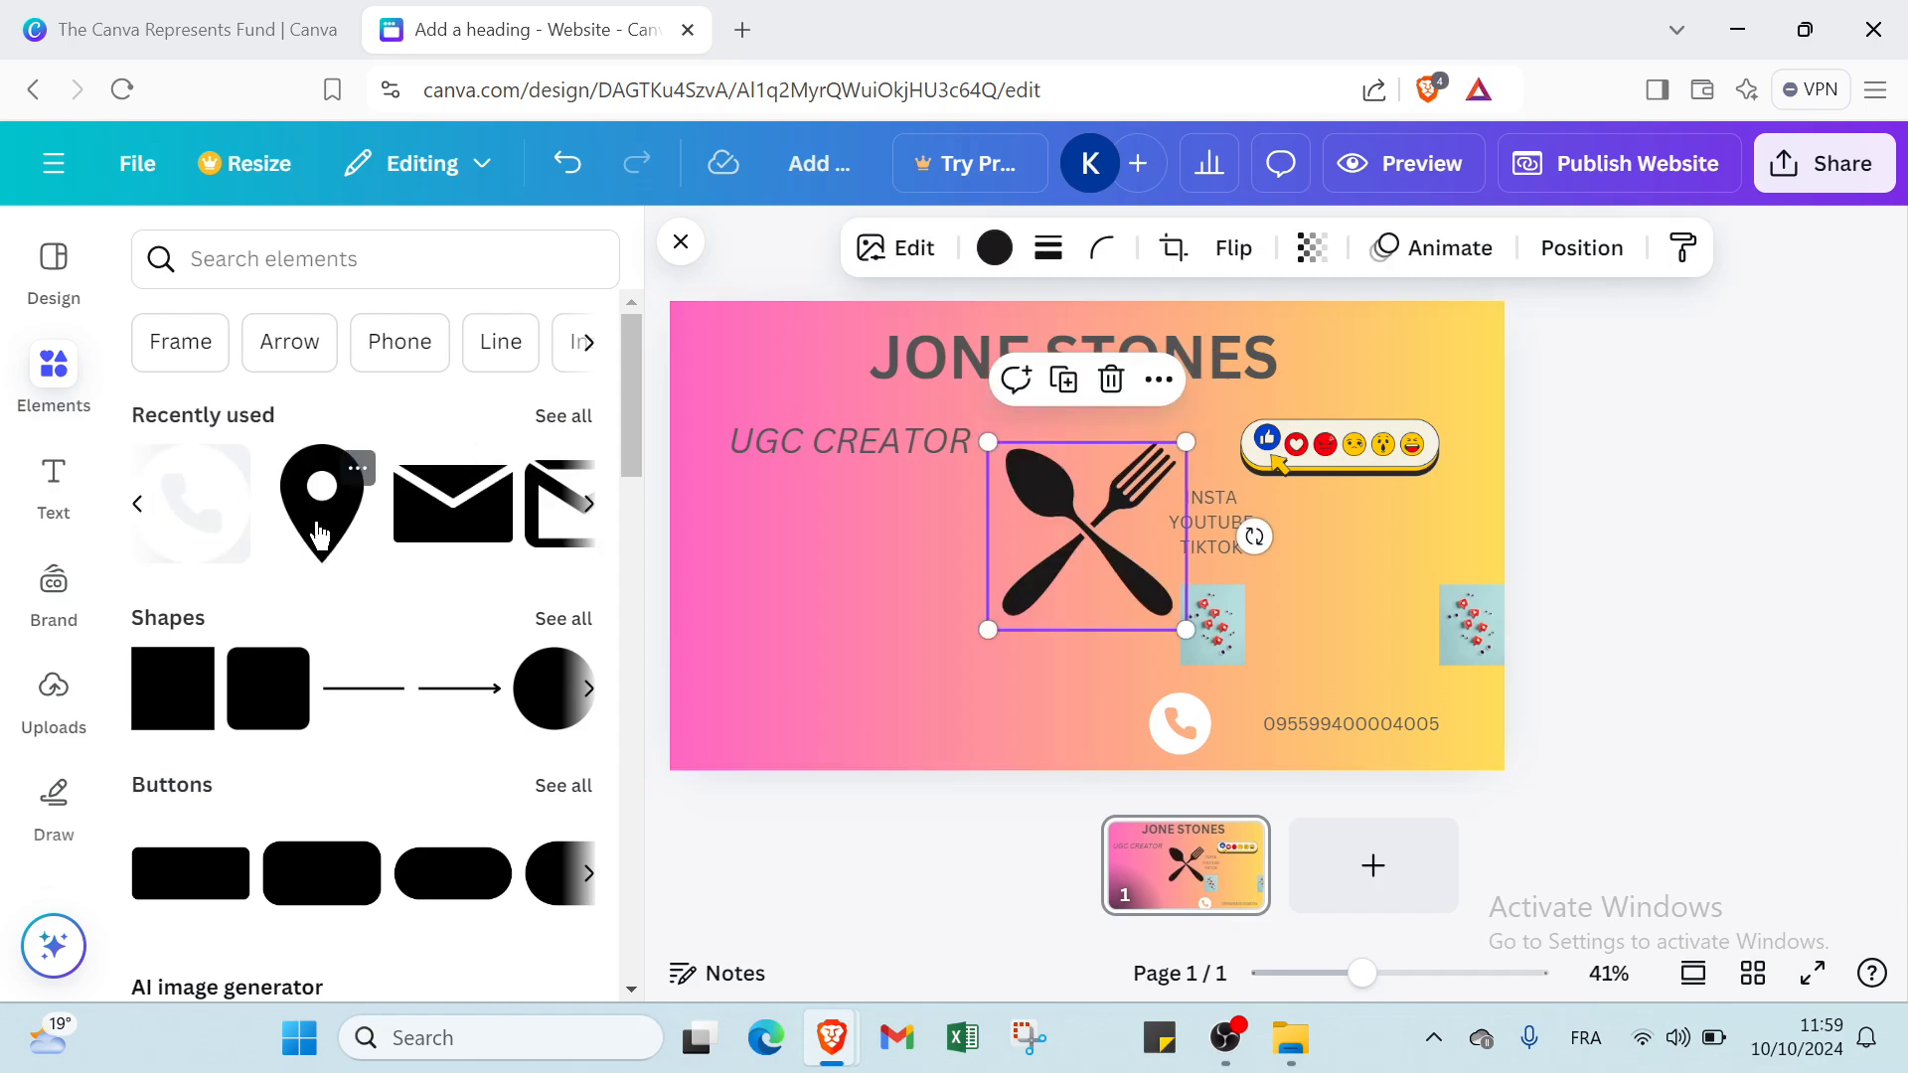
{"action": "left_click", "coordinate": [319, 537]}
{"action": "left_click", "coordinate": [417, 536]}
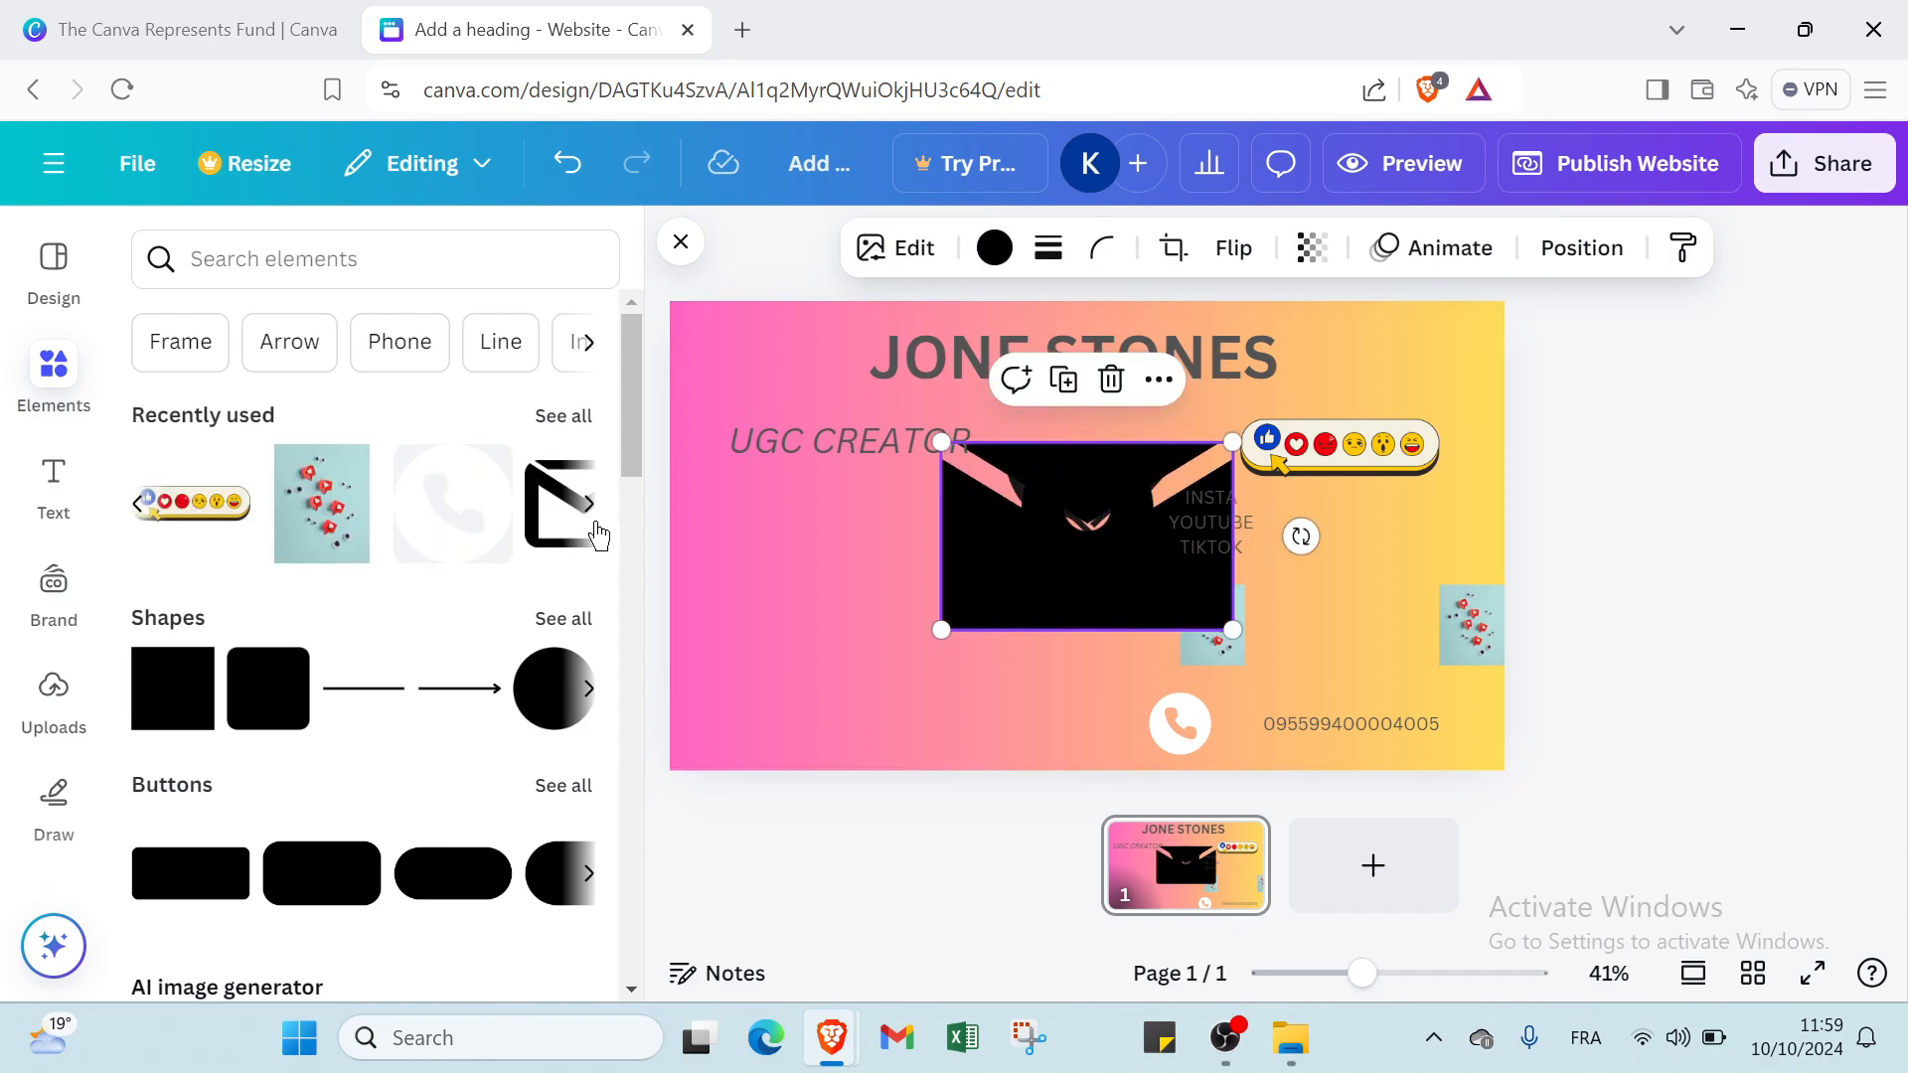
Shrink the envelope icon and place it at the page's left edge beneath the UGC CREATOR subheading.
{"action": "left_click", "coordinate": [718, 546]}
{"action": "left_click_drag", "start_coordinate": [1040, 537], "coordinate": [757, 502]}
{"action": "left_click", "coordinate": [748, 524]}
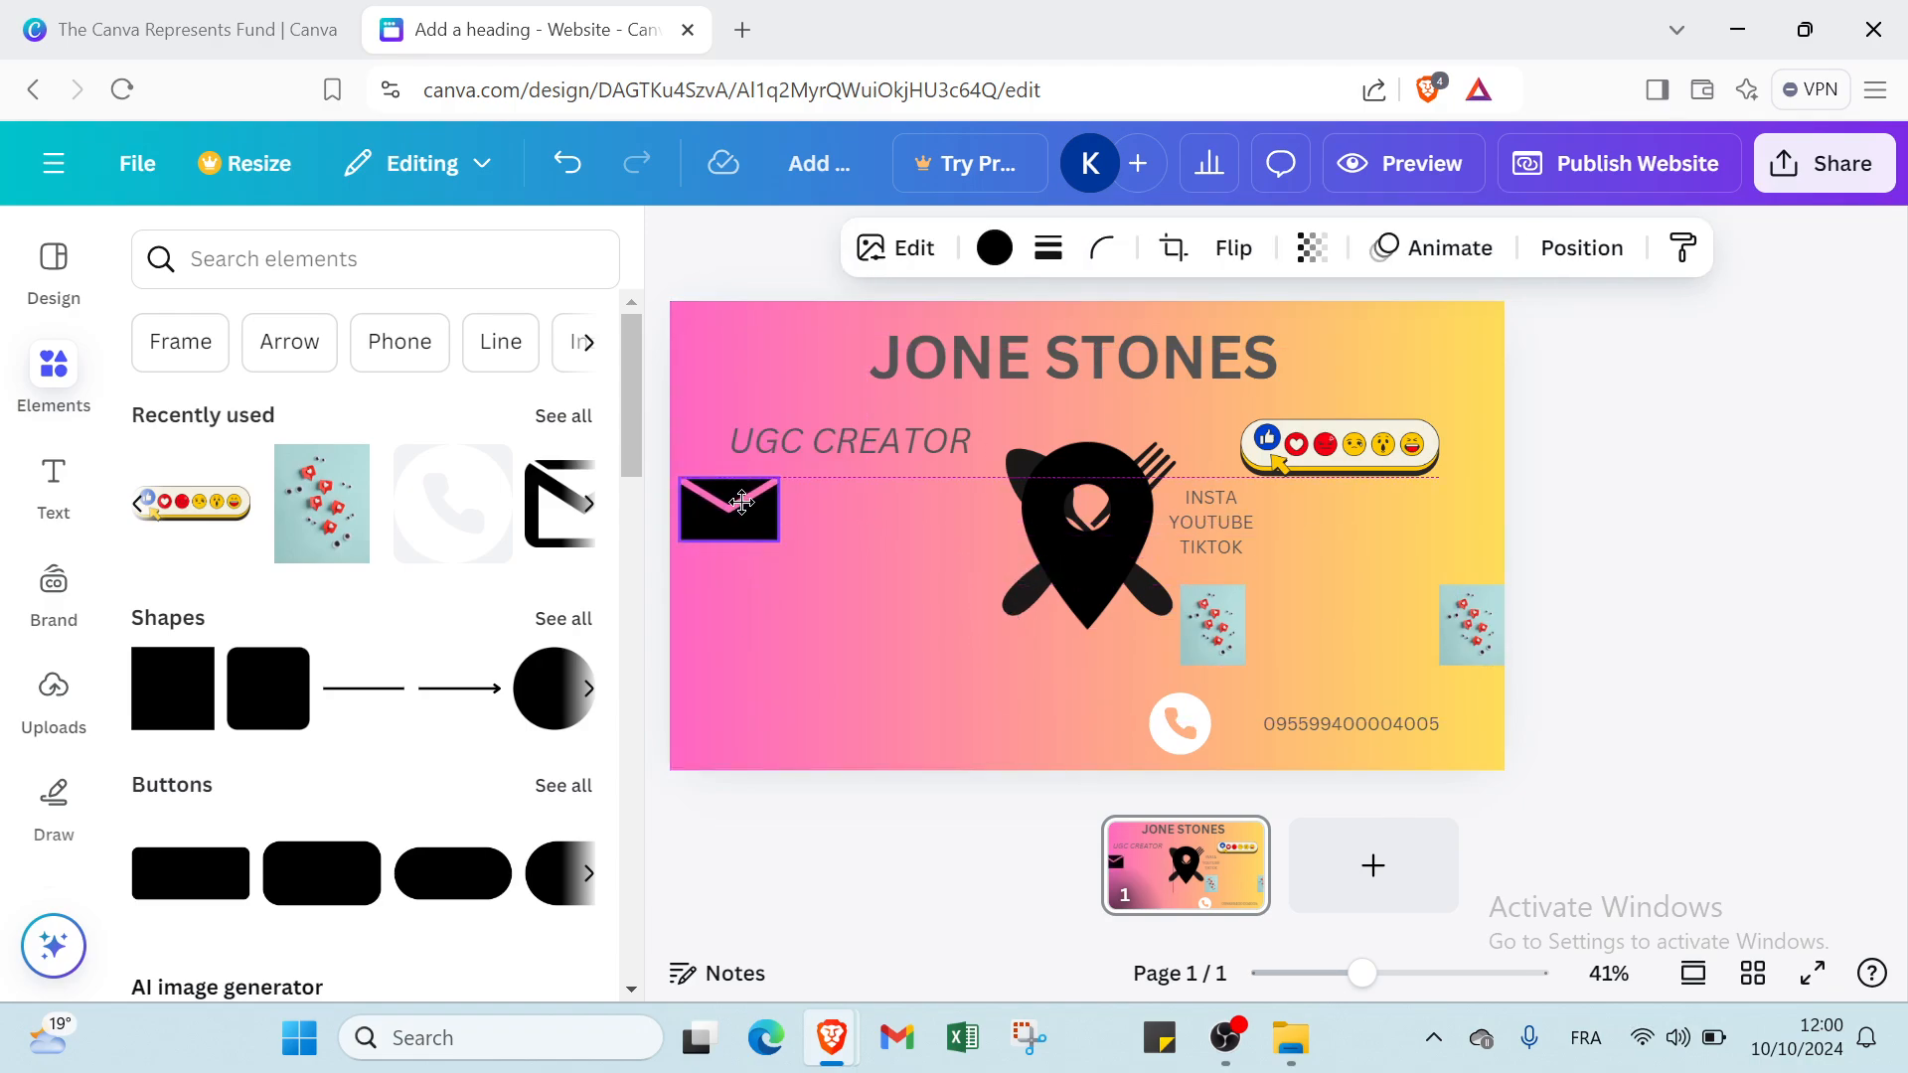
Shrink the location pin icon and place it just below the envelope icon.
{"action": "left_click", "coordinate": [1041, 507]}
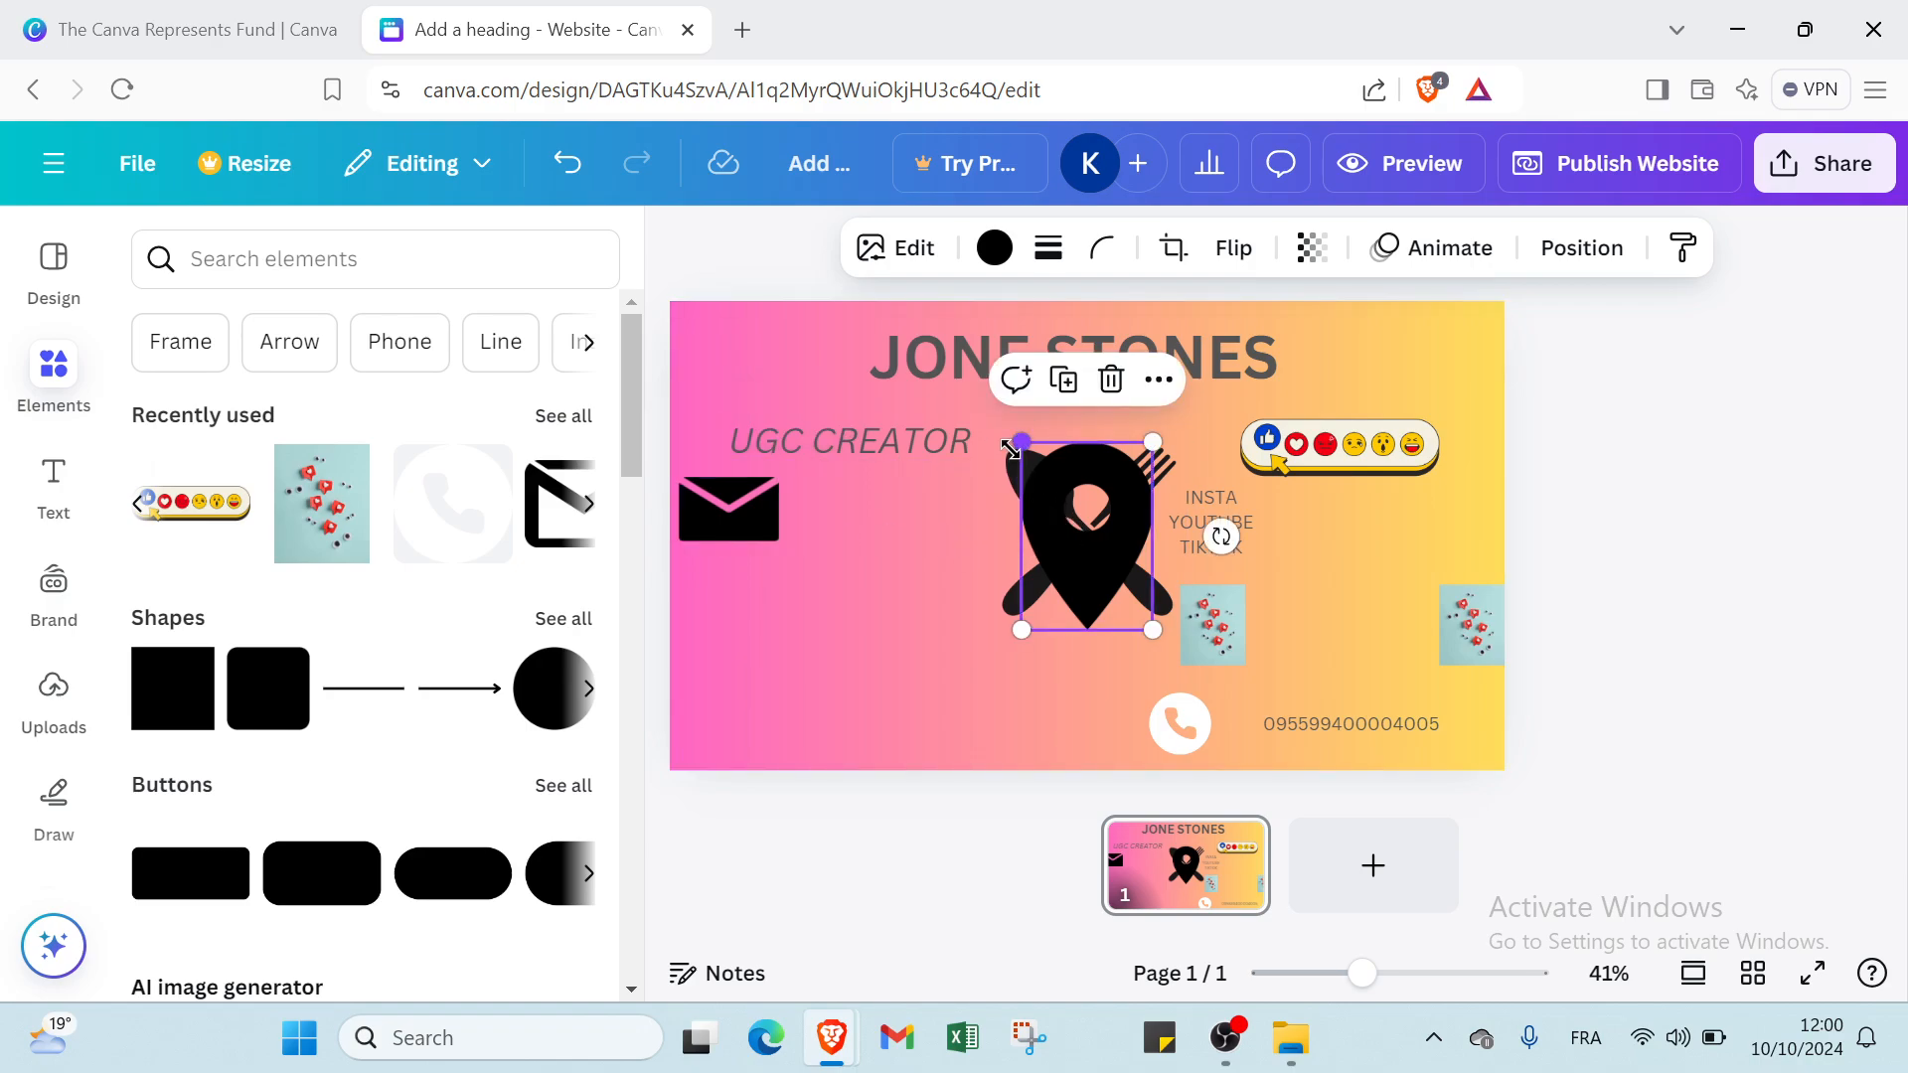
{"action": "left_click_drag", "start_coordinate": [1040, 507], "coordinate": [720, 585]}
{"action": "left_click", "coordinate": [716, 545]}
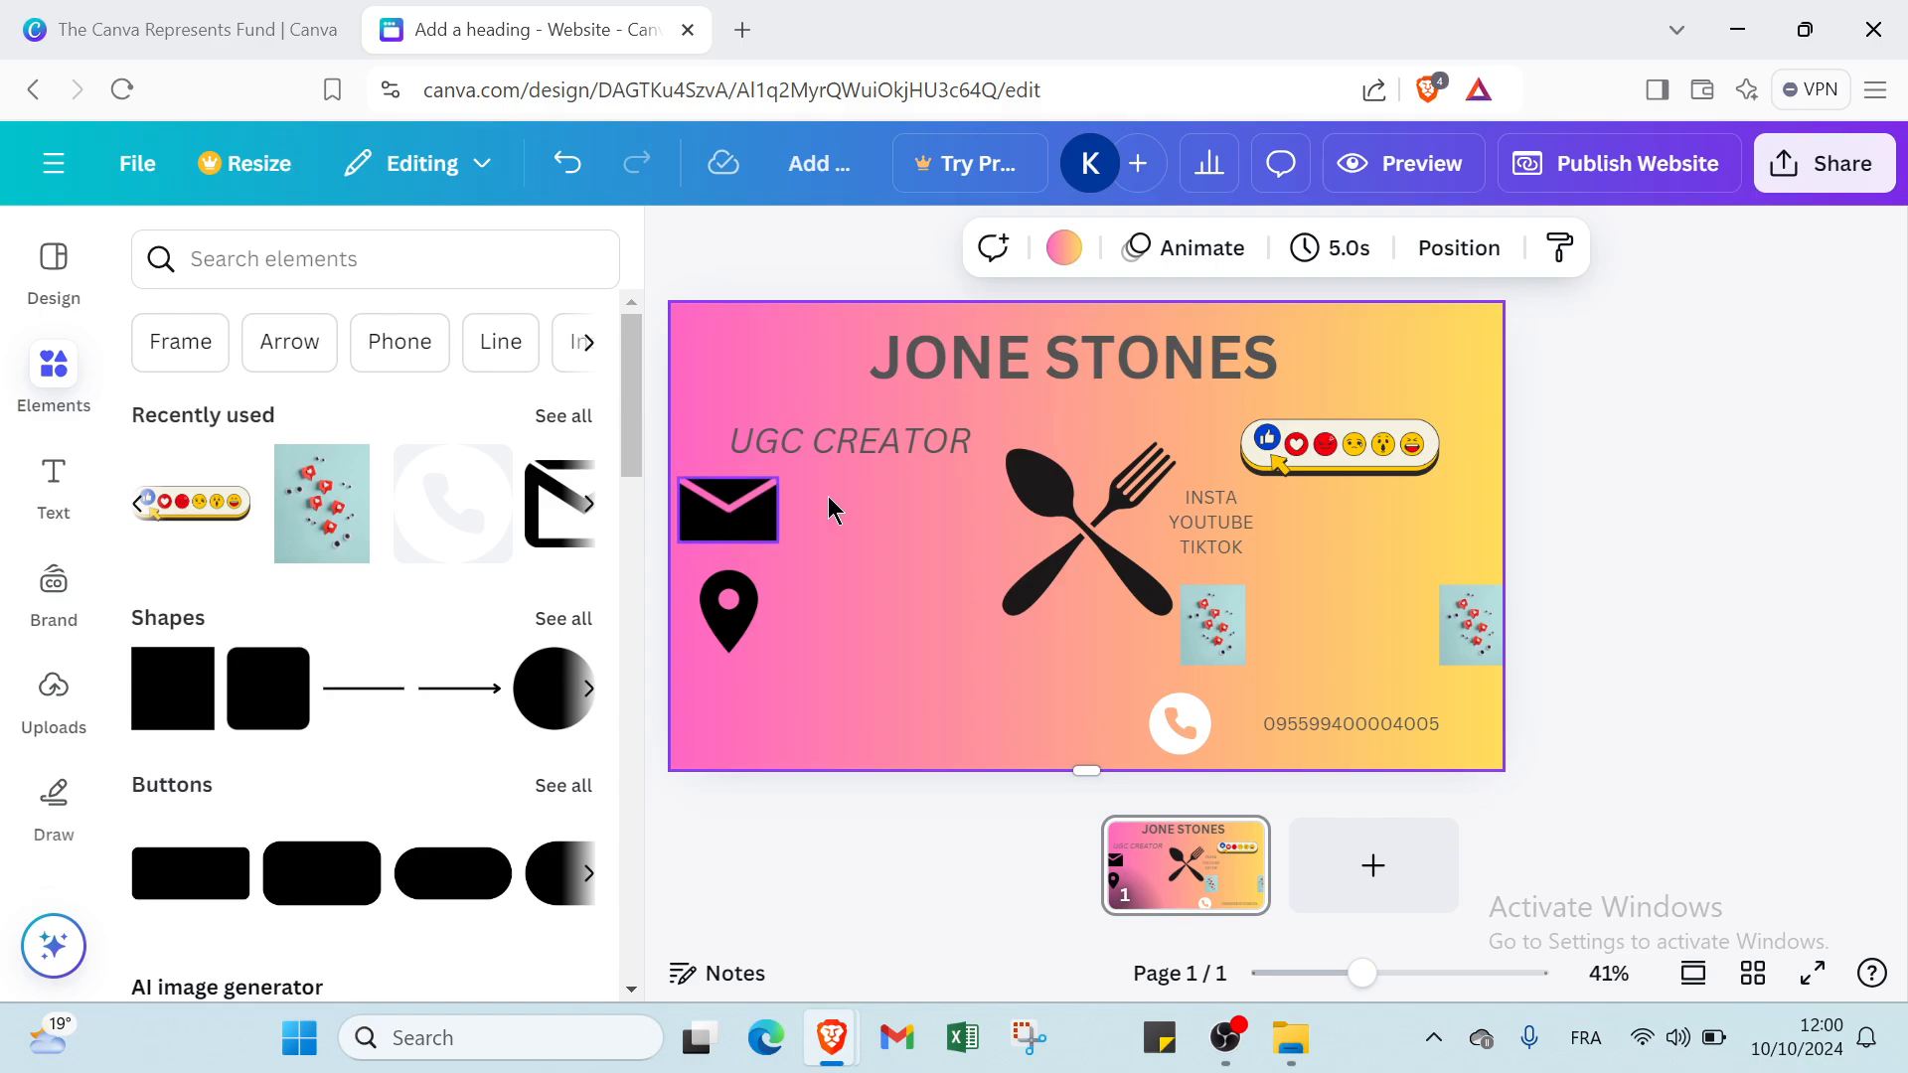
{"action": "left_click", "coordinate": [719, 612]}
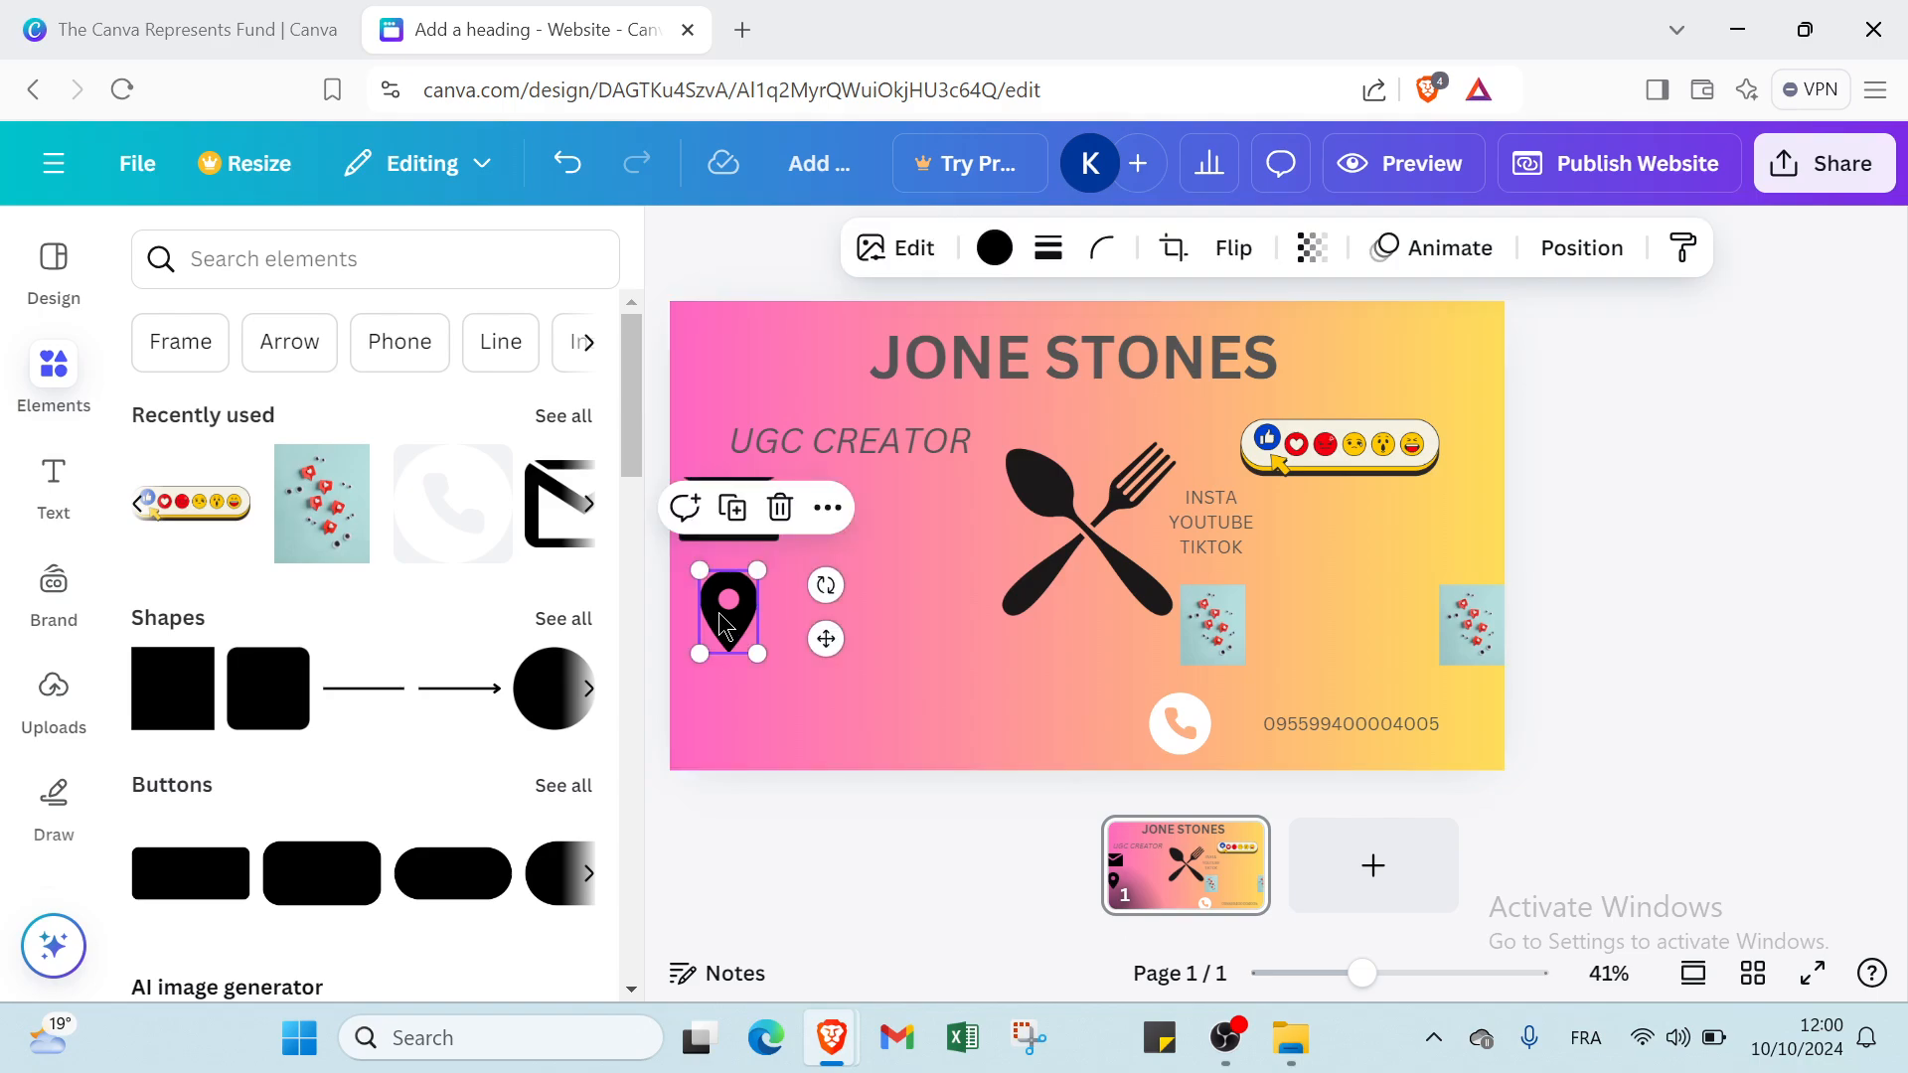
{"action": "left_click_drag", "start_coordinate": [718, 612], "coordinate": [725, 606]}
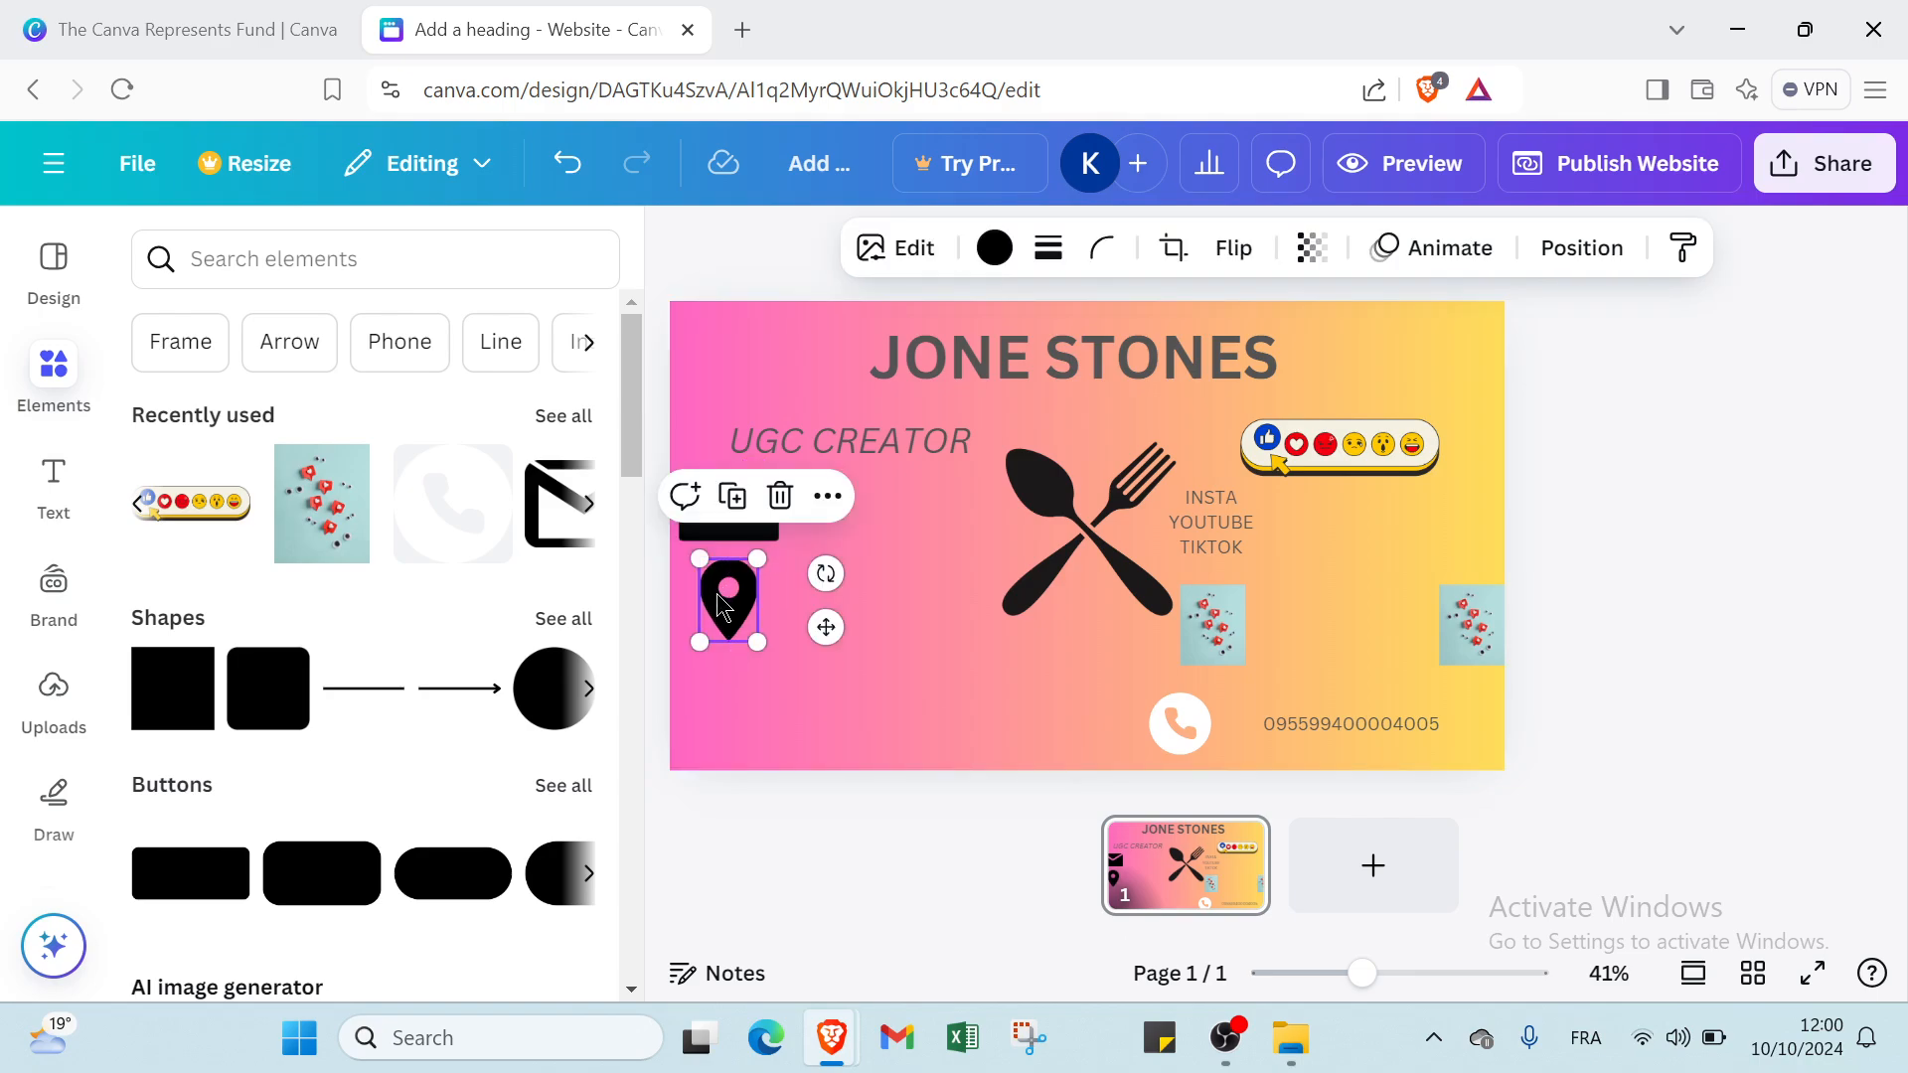
Shrink the envelope icon slightly and nudge the location pin up closer to it.
{"action": "left_click", "coordinate": [725, 527]}
{"action": "left_click_drag", "start_coordinate": [679, 479], "coordinate": [729, 505]}
{"action": "left_click", "coordinate": [731, 578]}
{"action": "left_click_drag", "start_coordinate": [732, 578], "coordinate": [731, 568]}
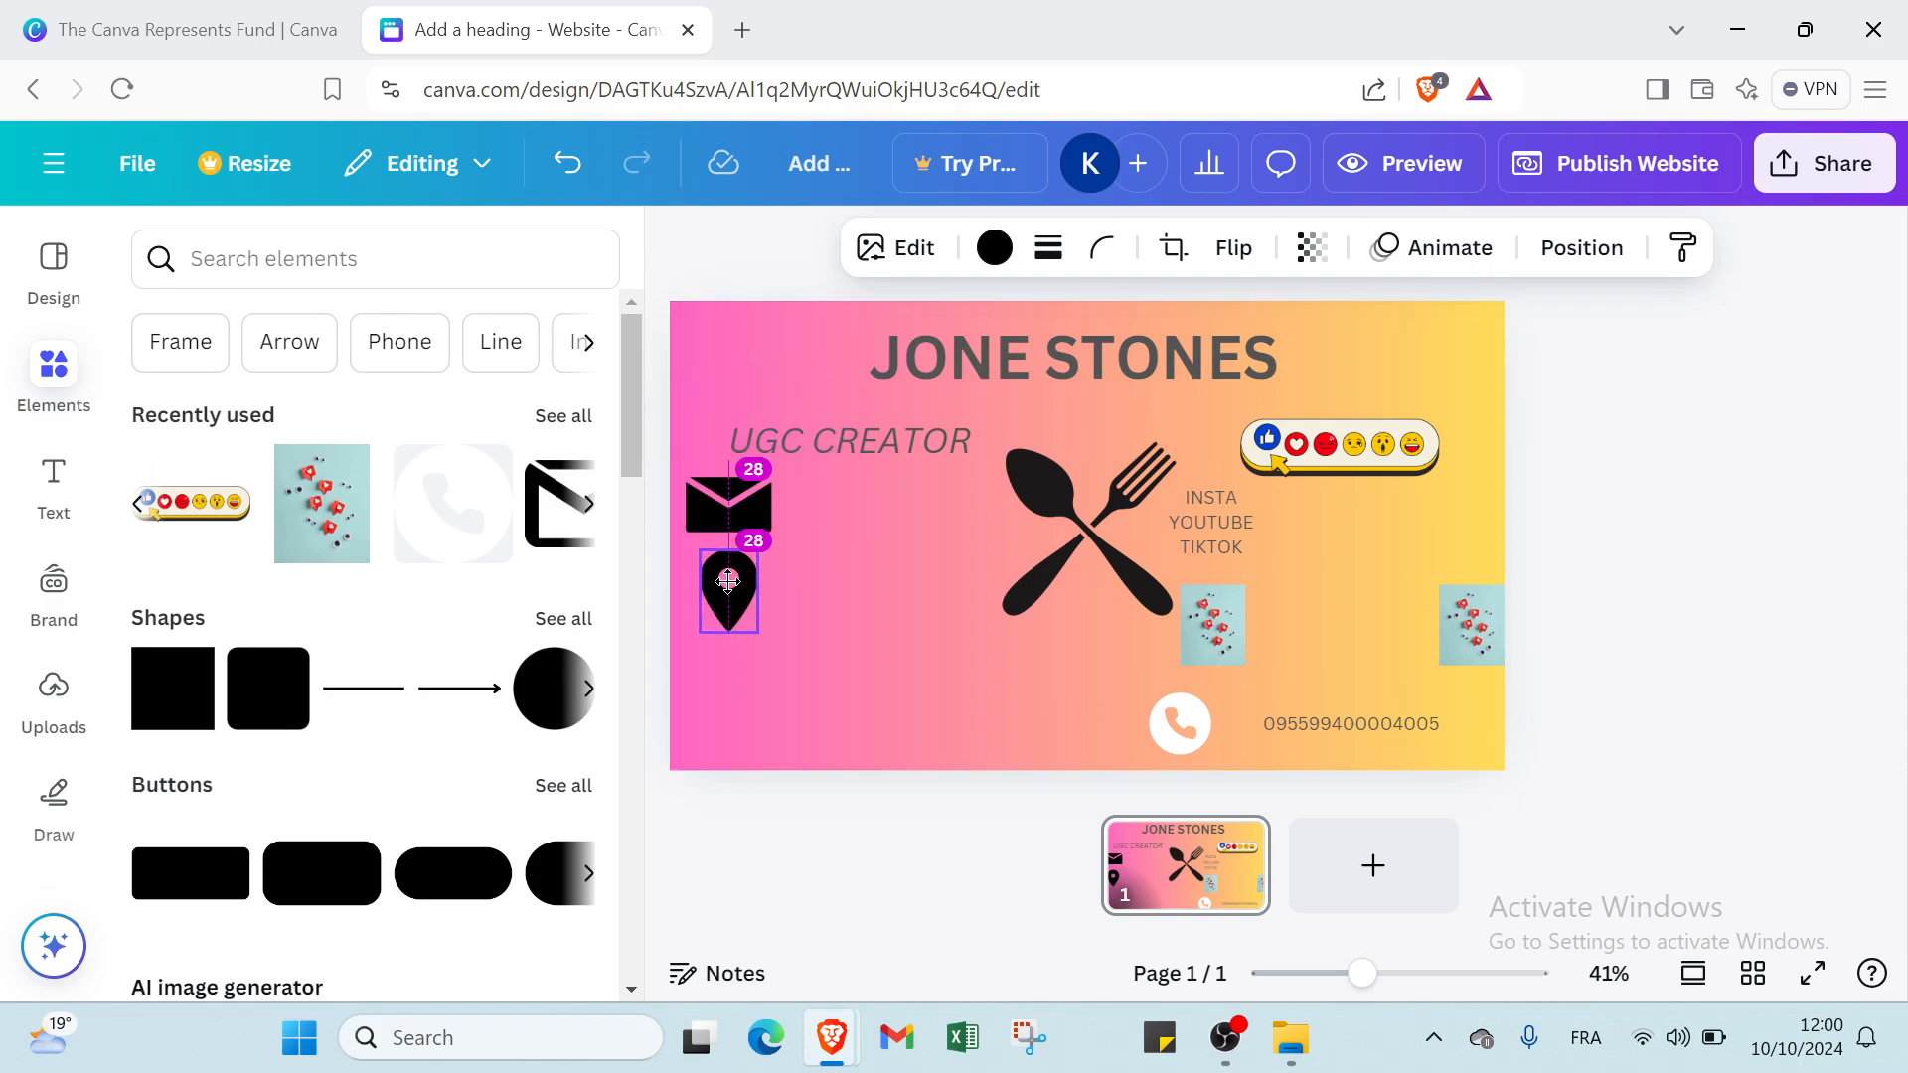
Shrink the spoon-and-fork icon, place it below the location pin, and nudge the pin down slightly to even the spacing.
{"action": "left_click", "coordinate": [942, 551]}
{"action": "left_click", "coordinate": [1010, 489]}
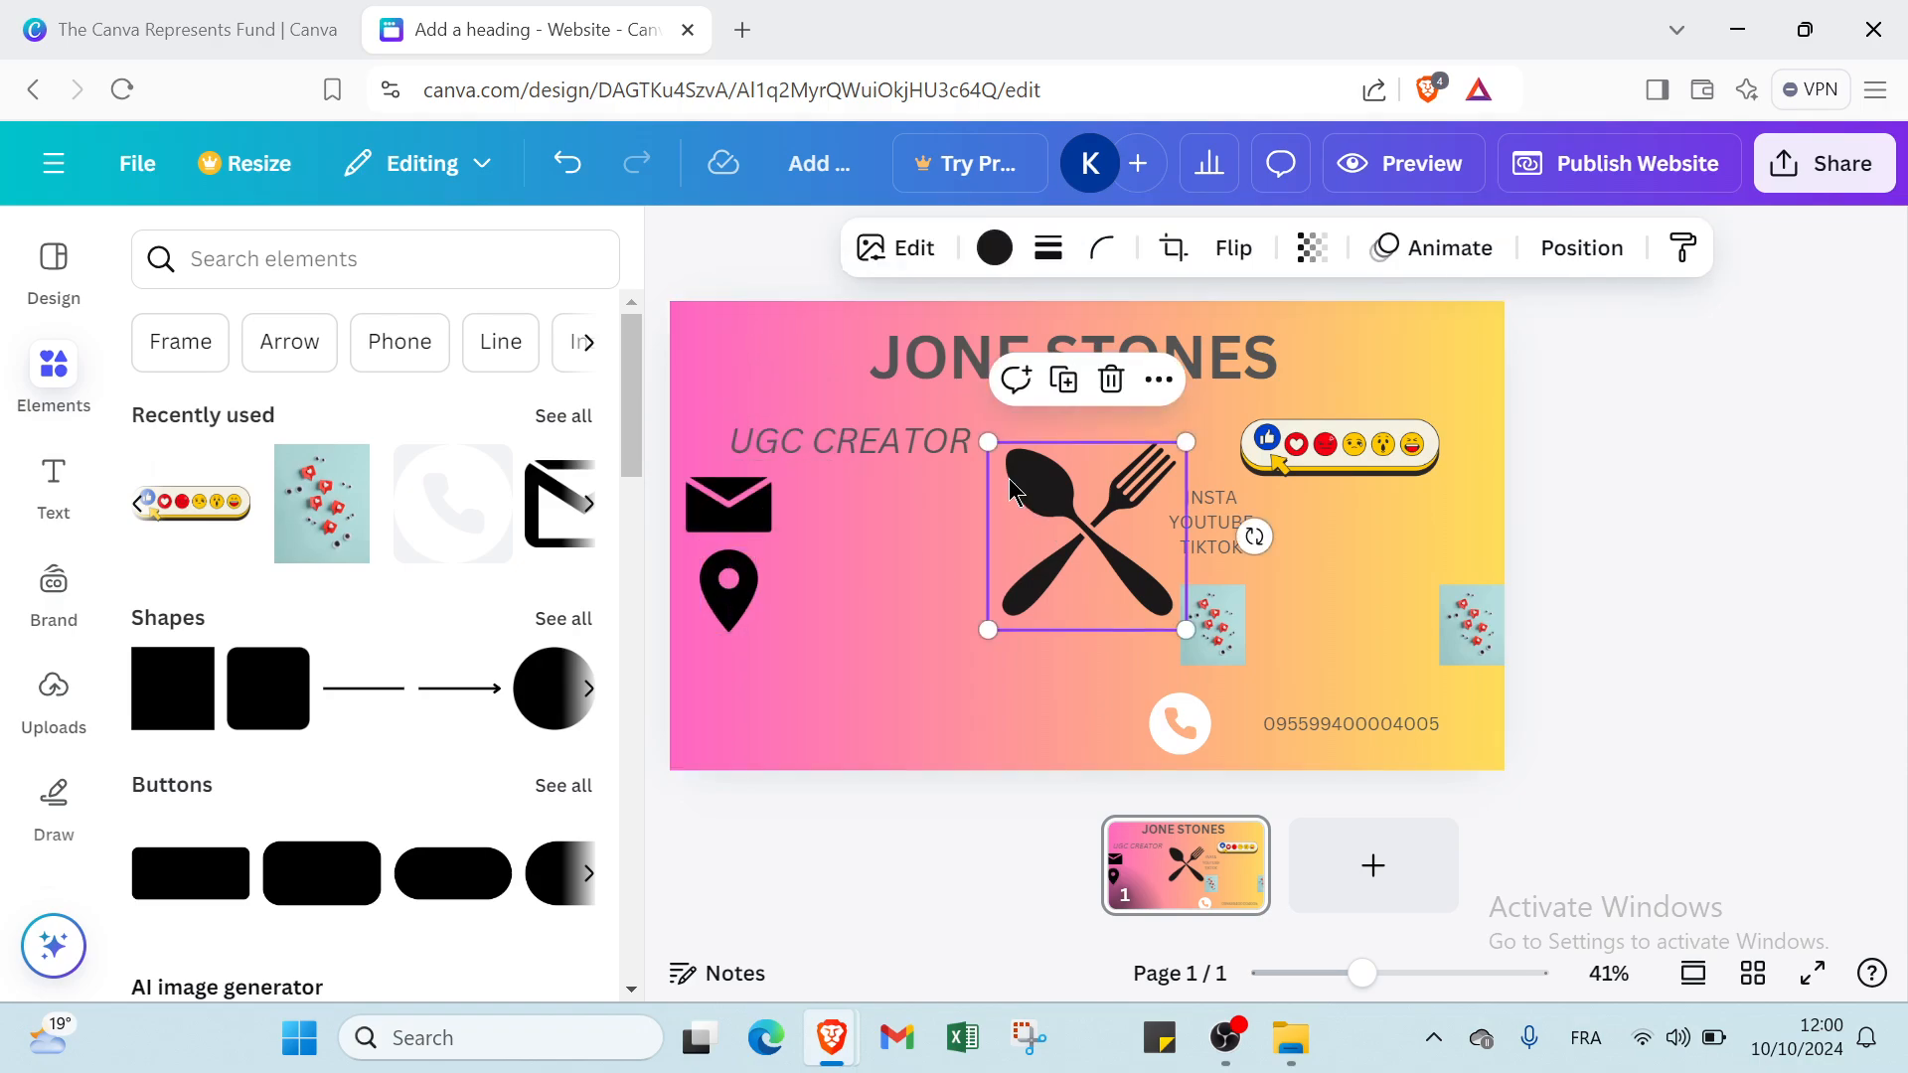
{"action": "left_click_drag", "start_coordinate": [986, 442], "coordinate": [745, 696]}
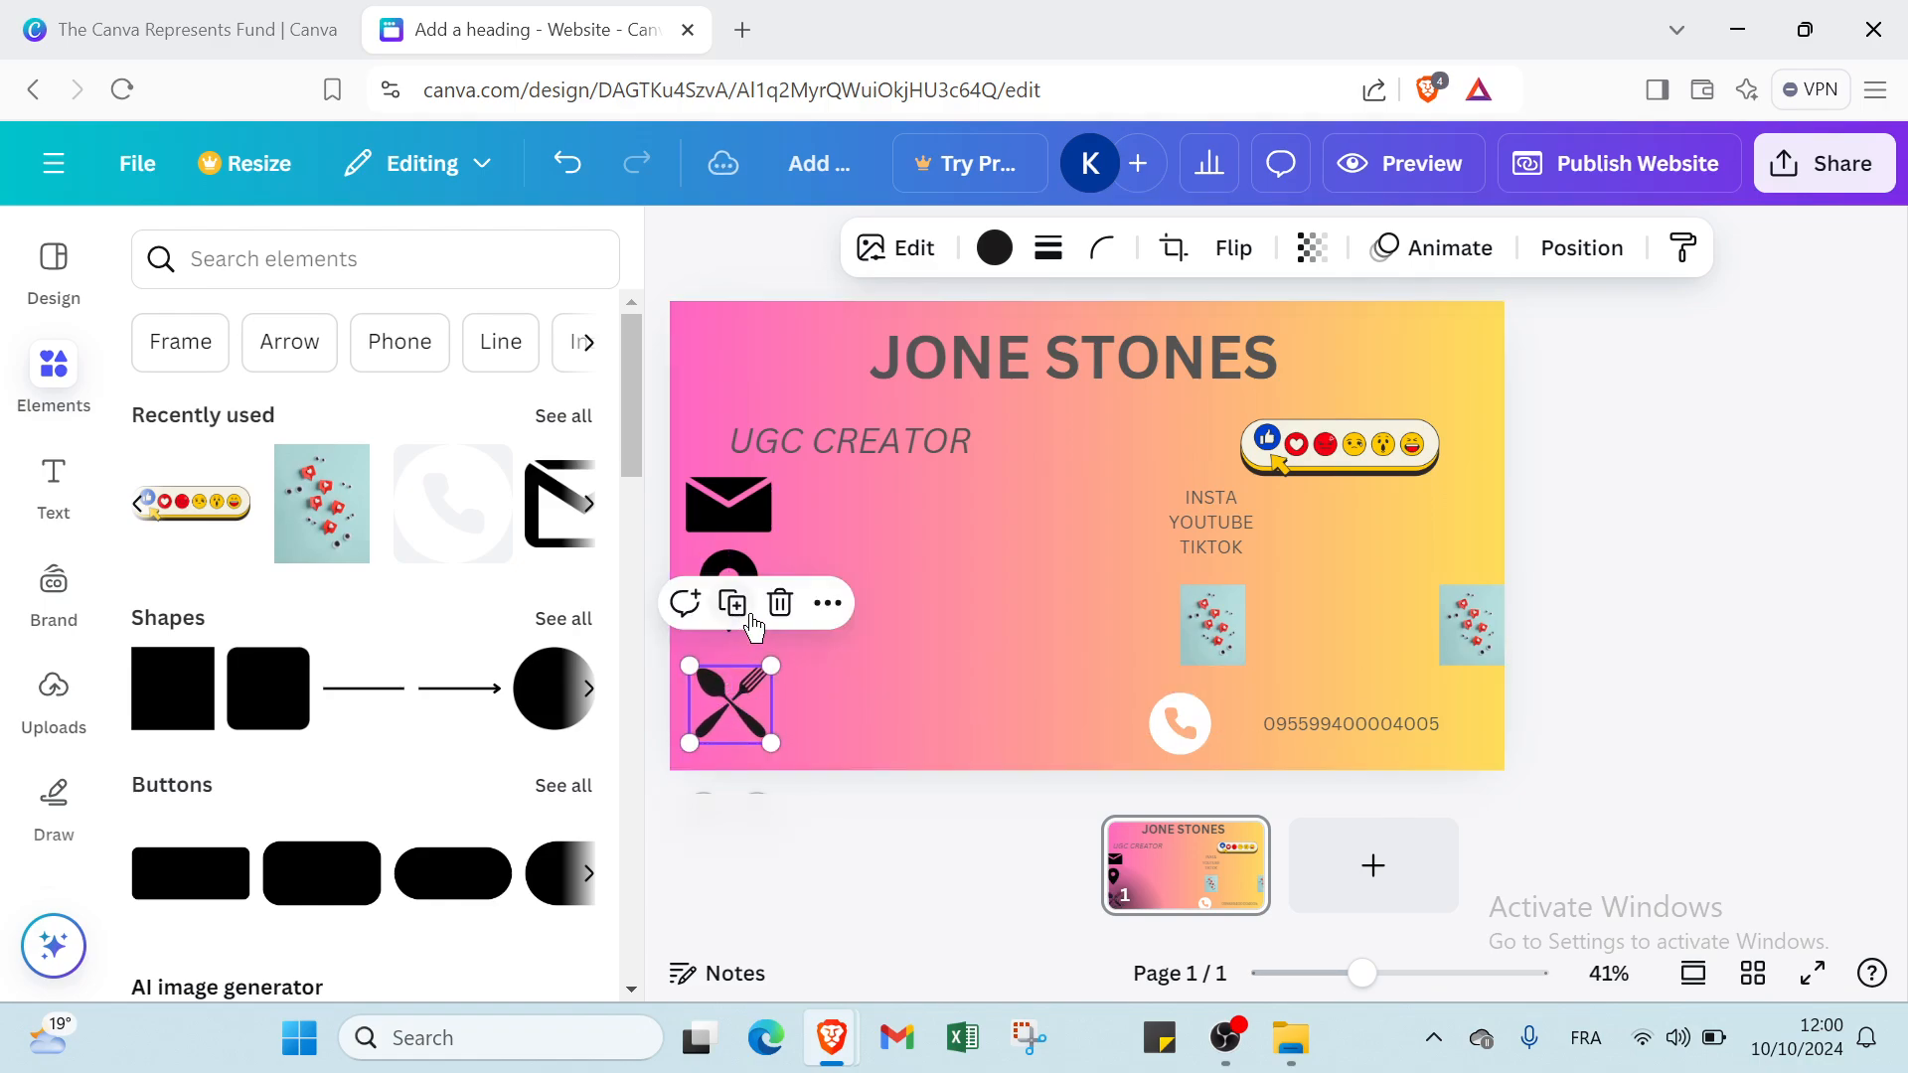
{"action": "left_click", "coordinate": [900, 591]}
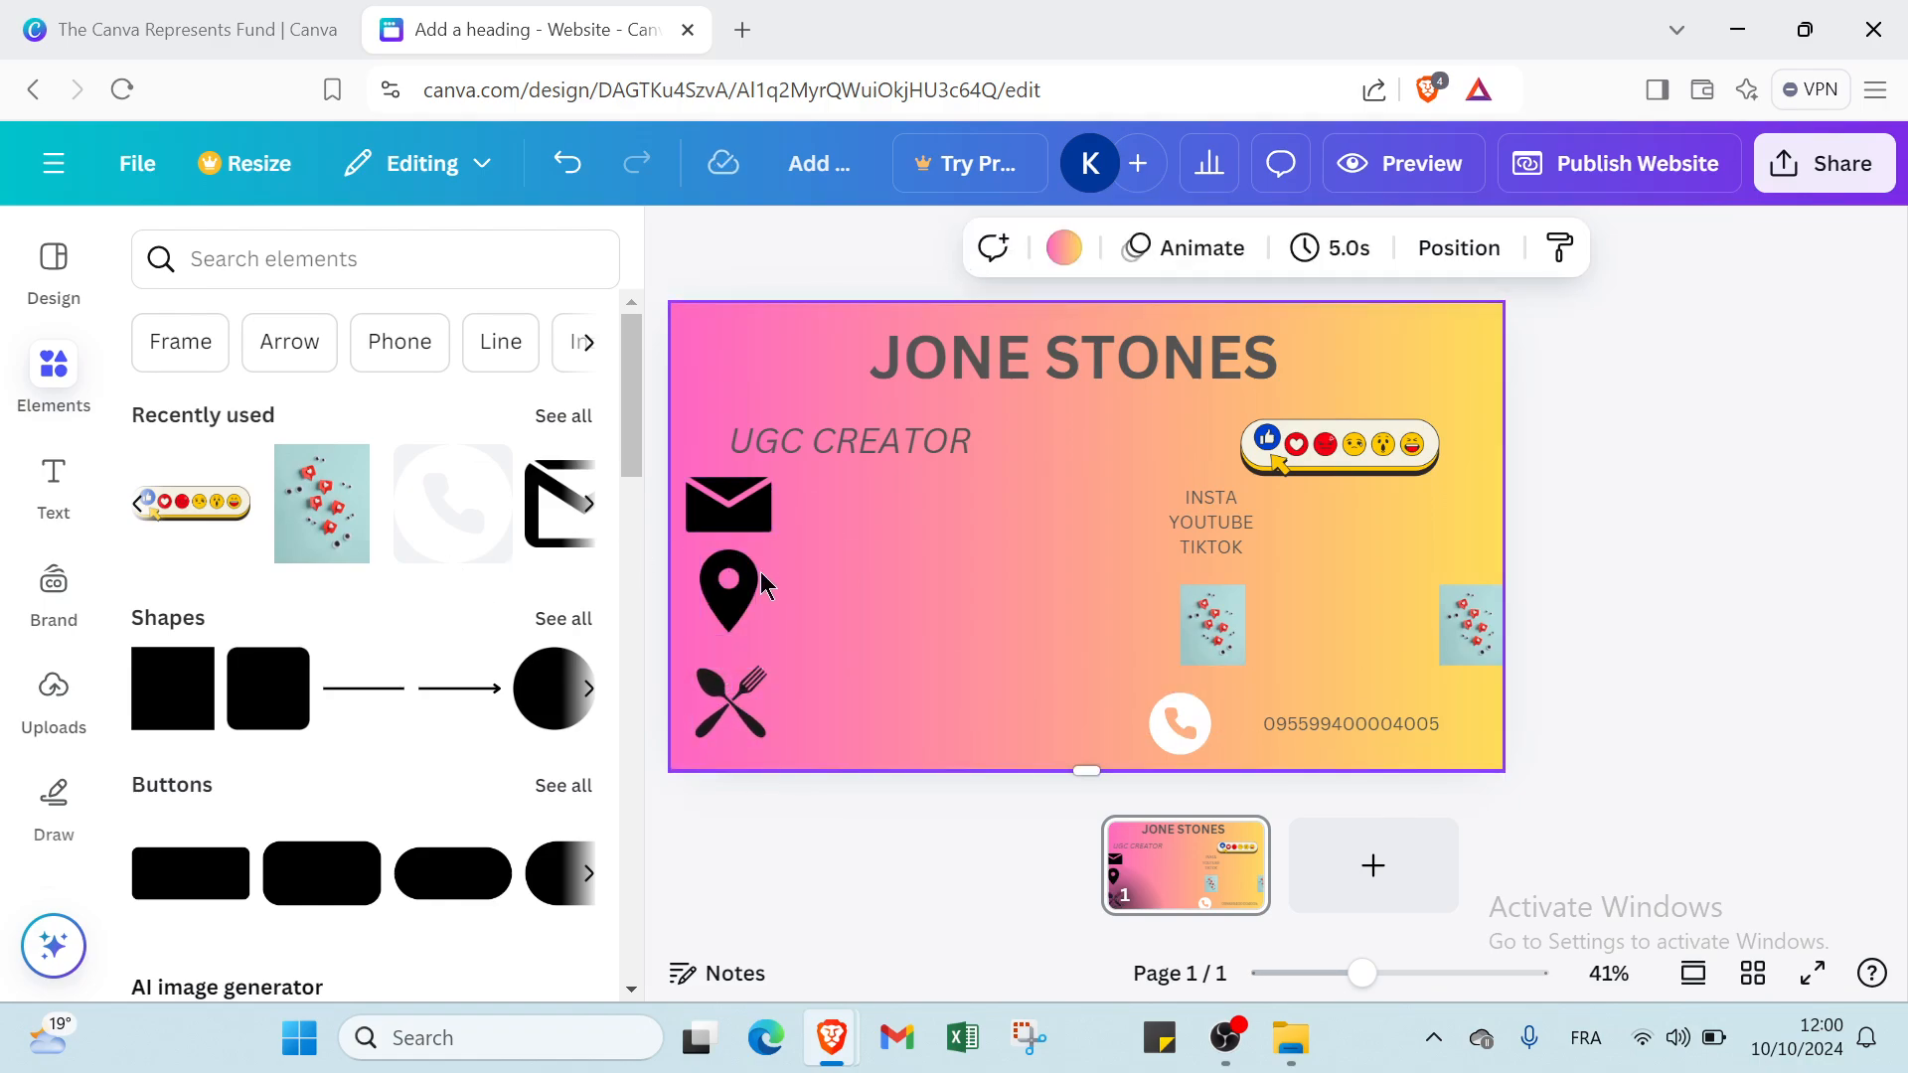
{"action": "left_click_drag", "start_coordinate": [745, 579], "coordinate": [744, 588]}
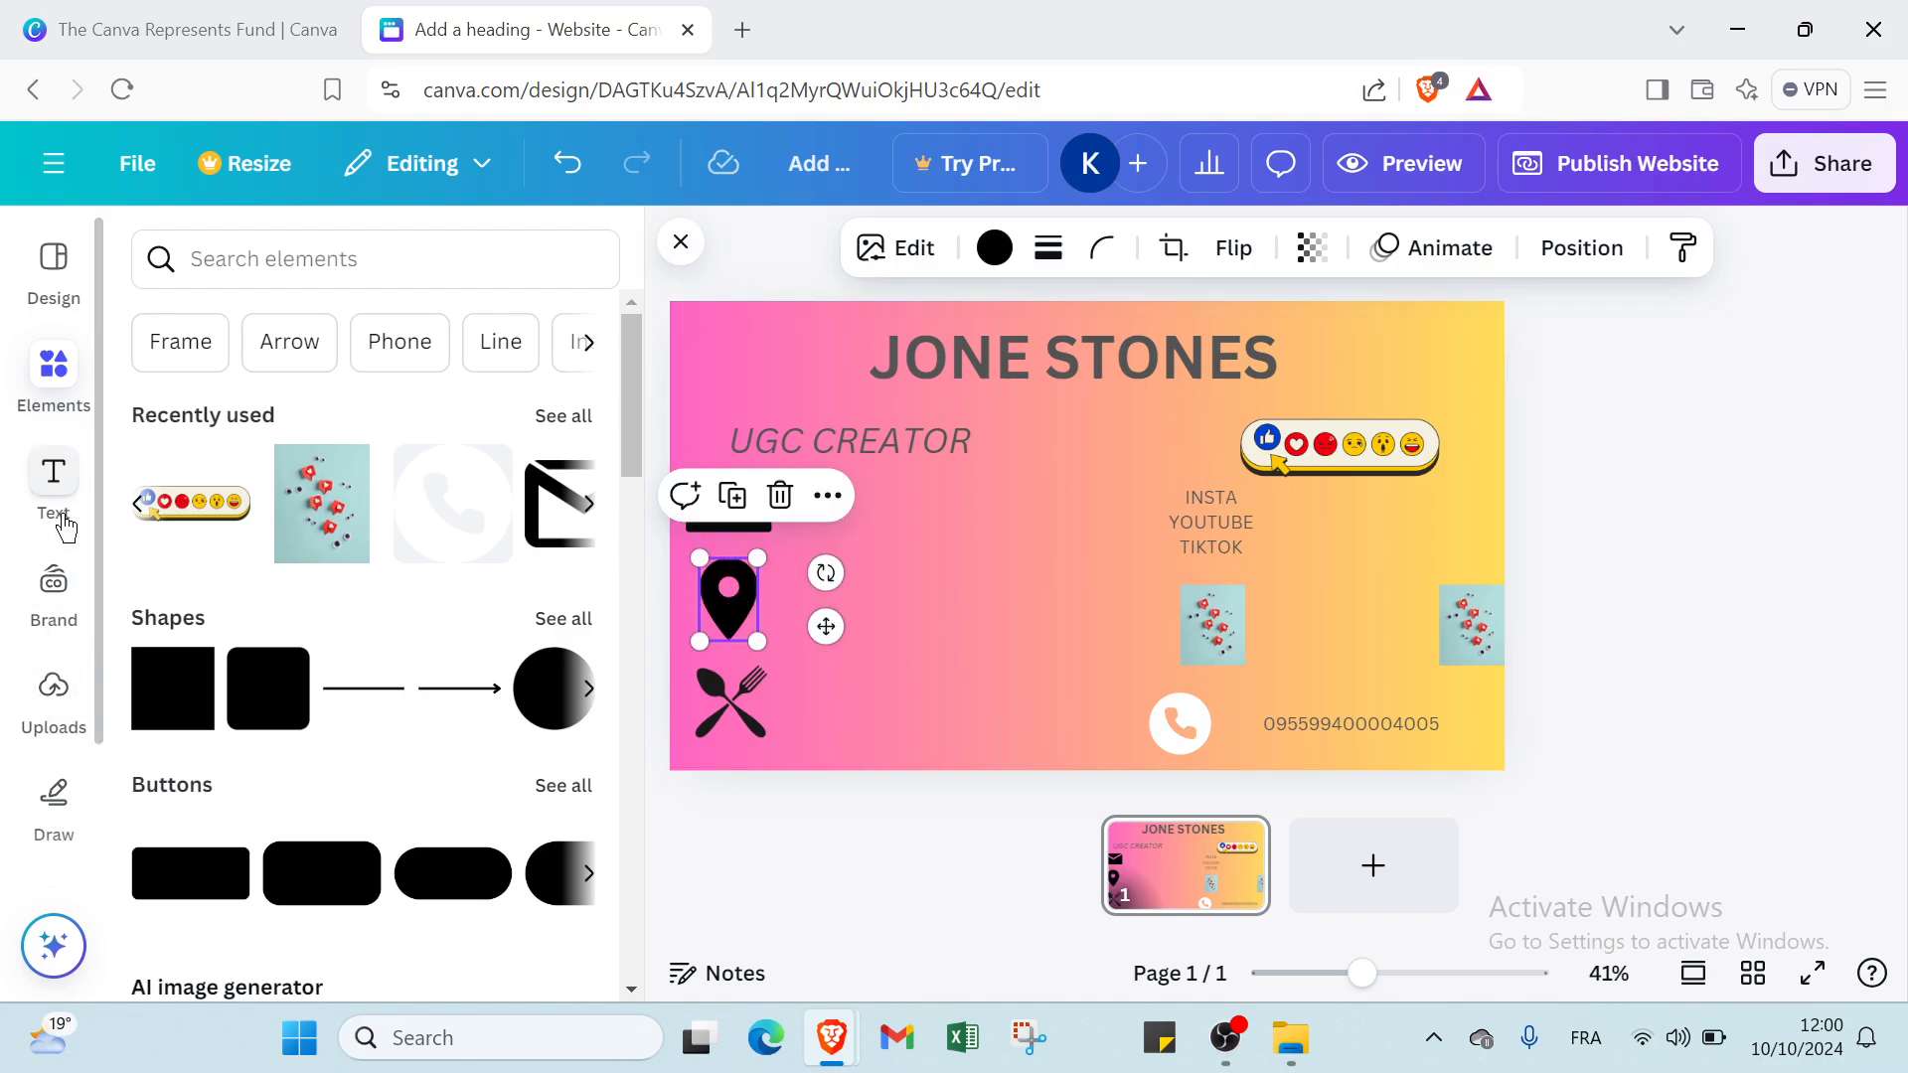
Add a body text box, widen it to a single line and place it to the right of the envelope icon.
{"action": "left_click", "coordinate": [54, 477]}
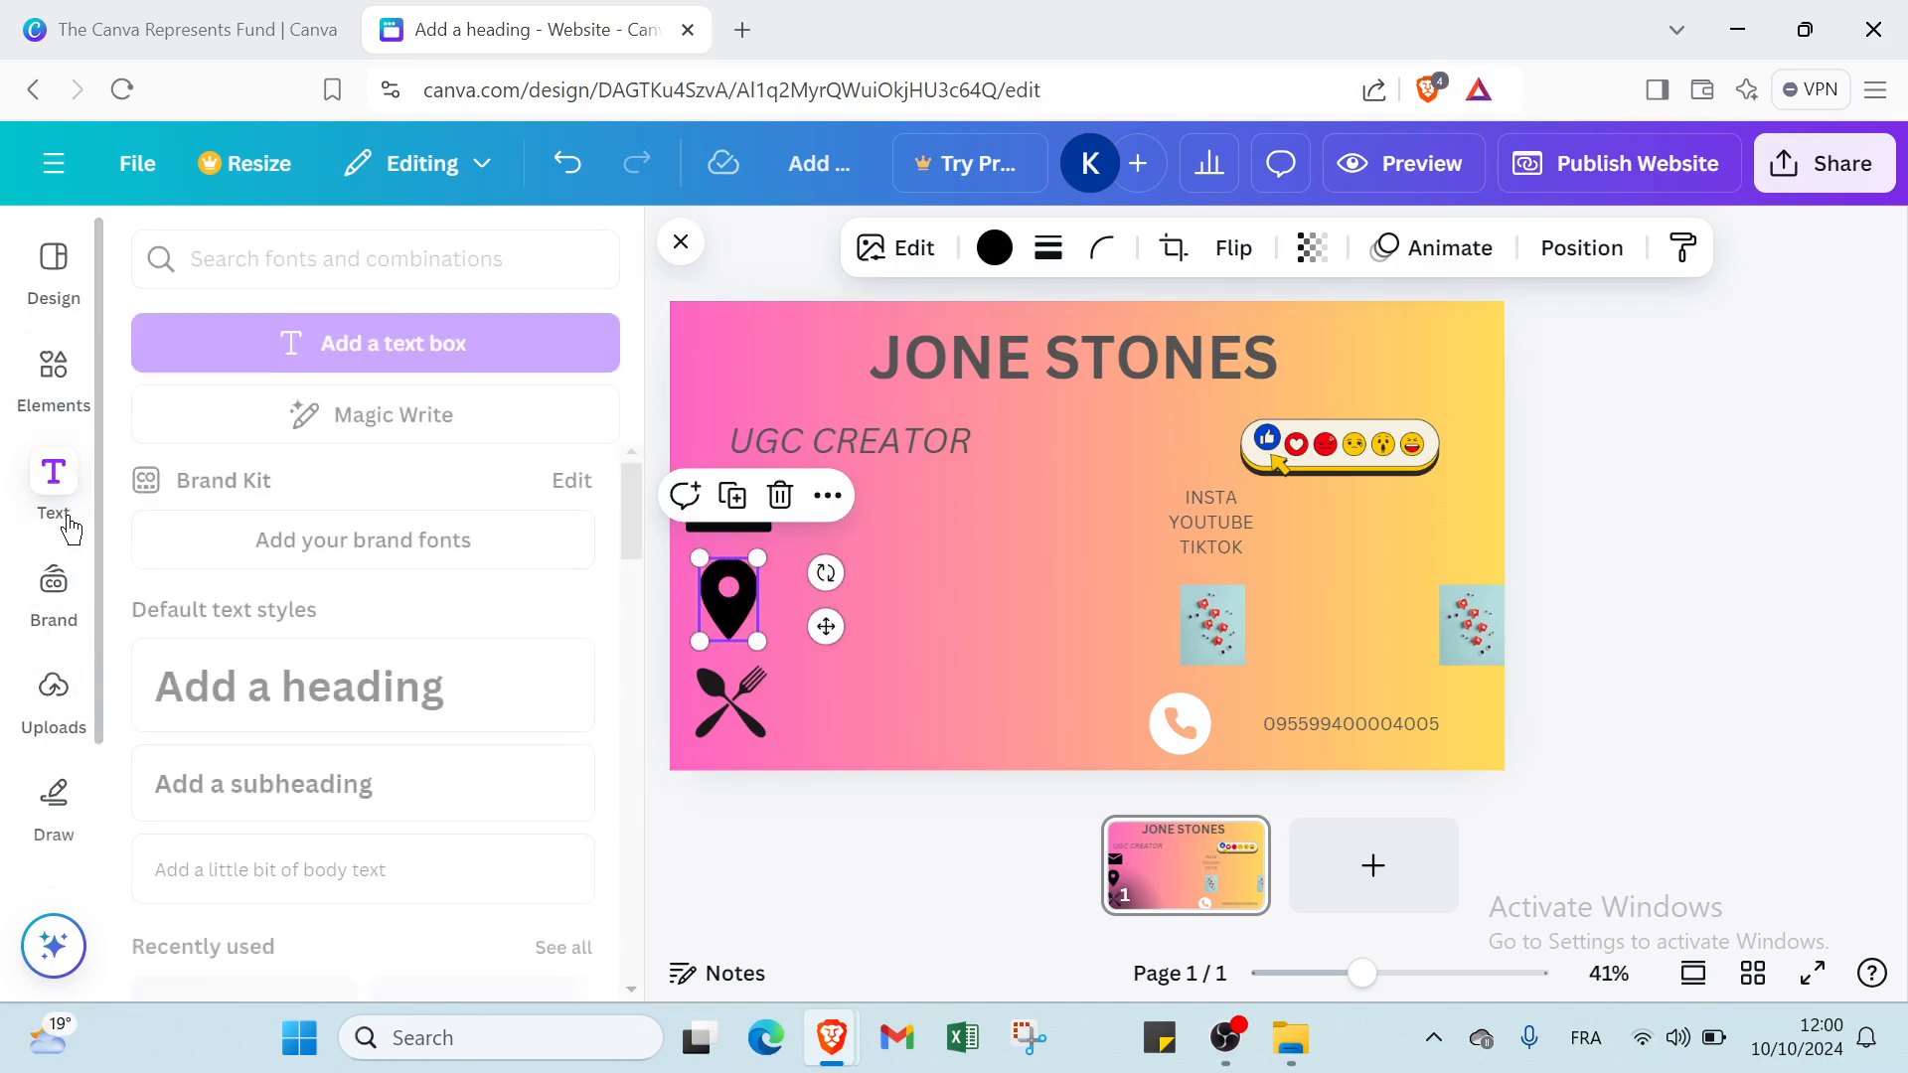
{"action": "left_click", "coordinate": [274, 878]}
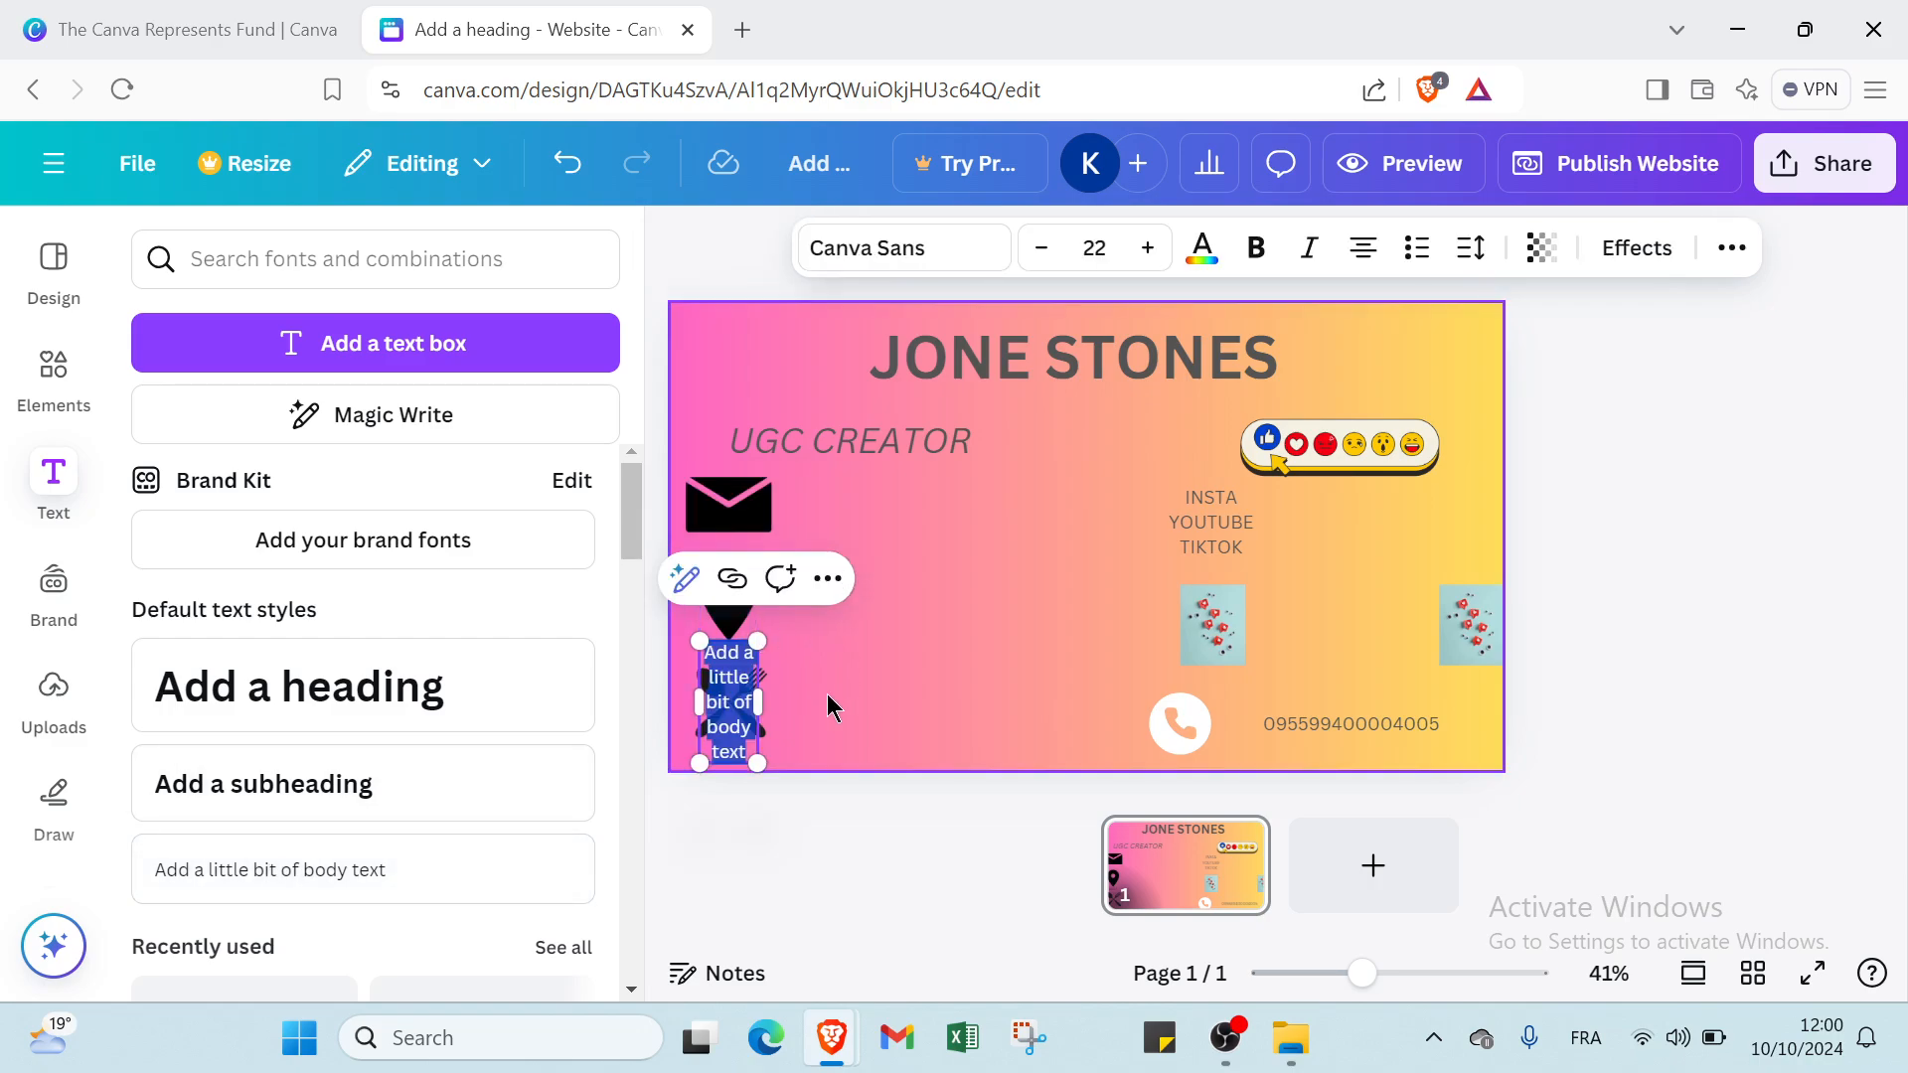
{"action": "left_click", "coordinate": [732, 726]}
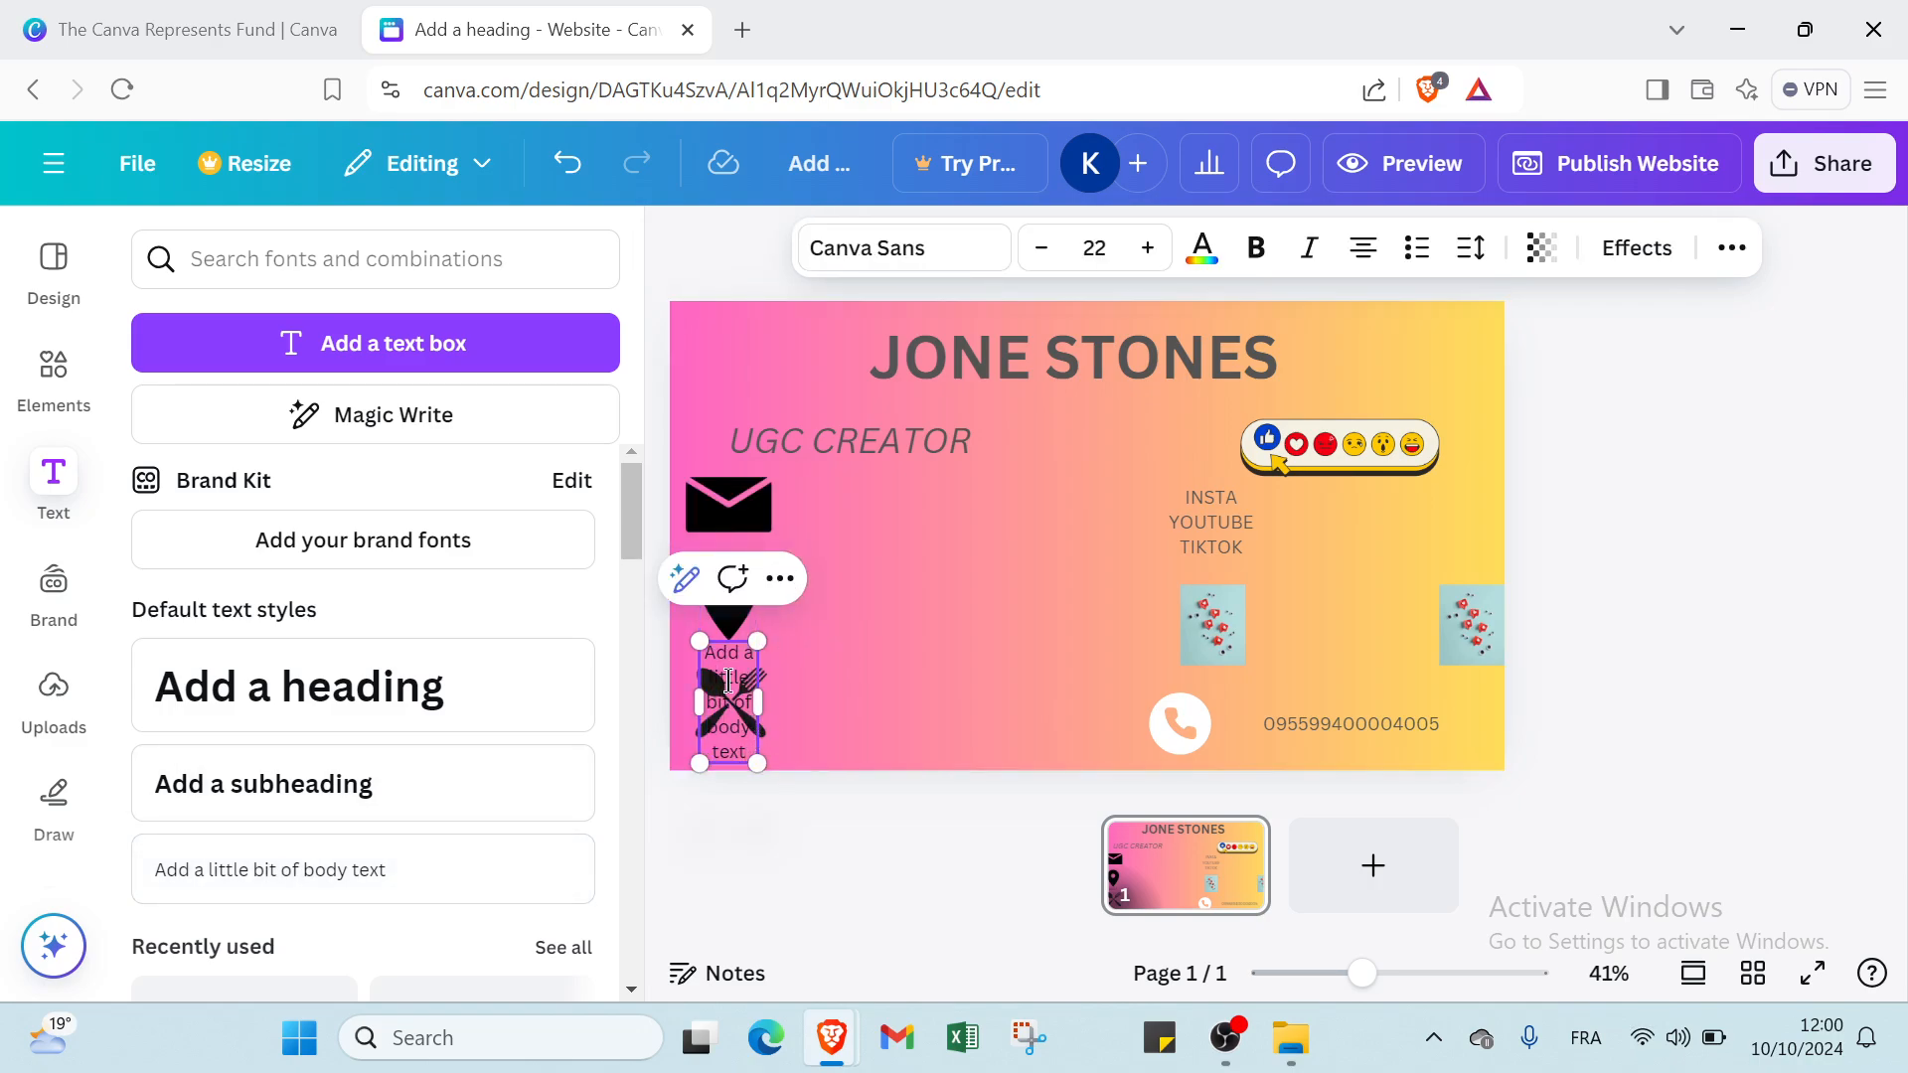
{"action": "left_click_drag", "start_coordinate": [714, 663], "coordinate": [940, 508]}
{"action": "left_click", "coordinate": [1042, 576]}
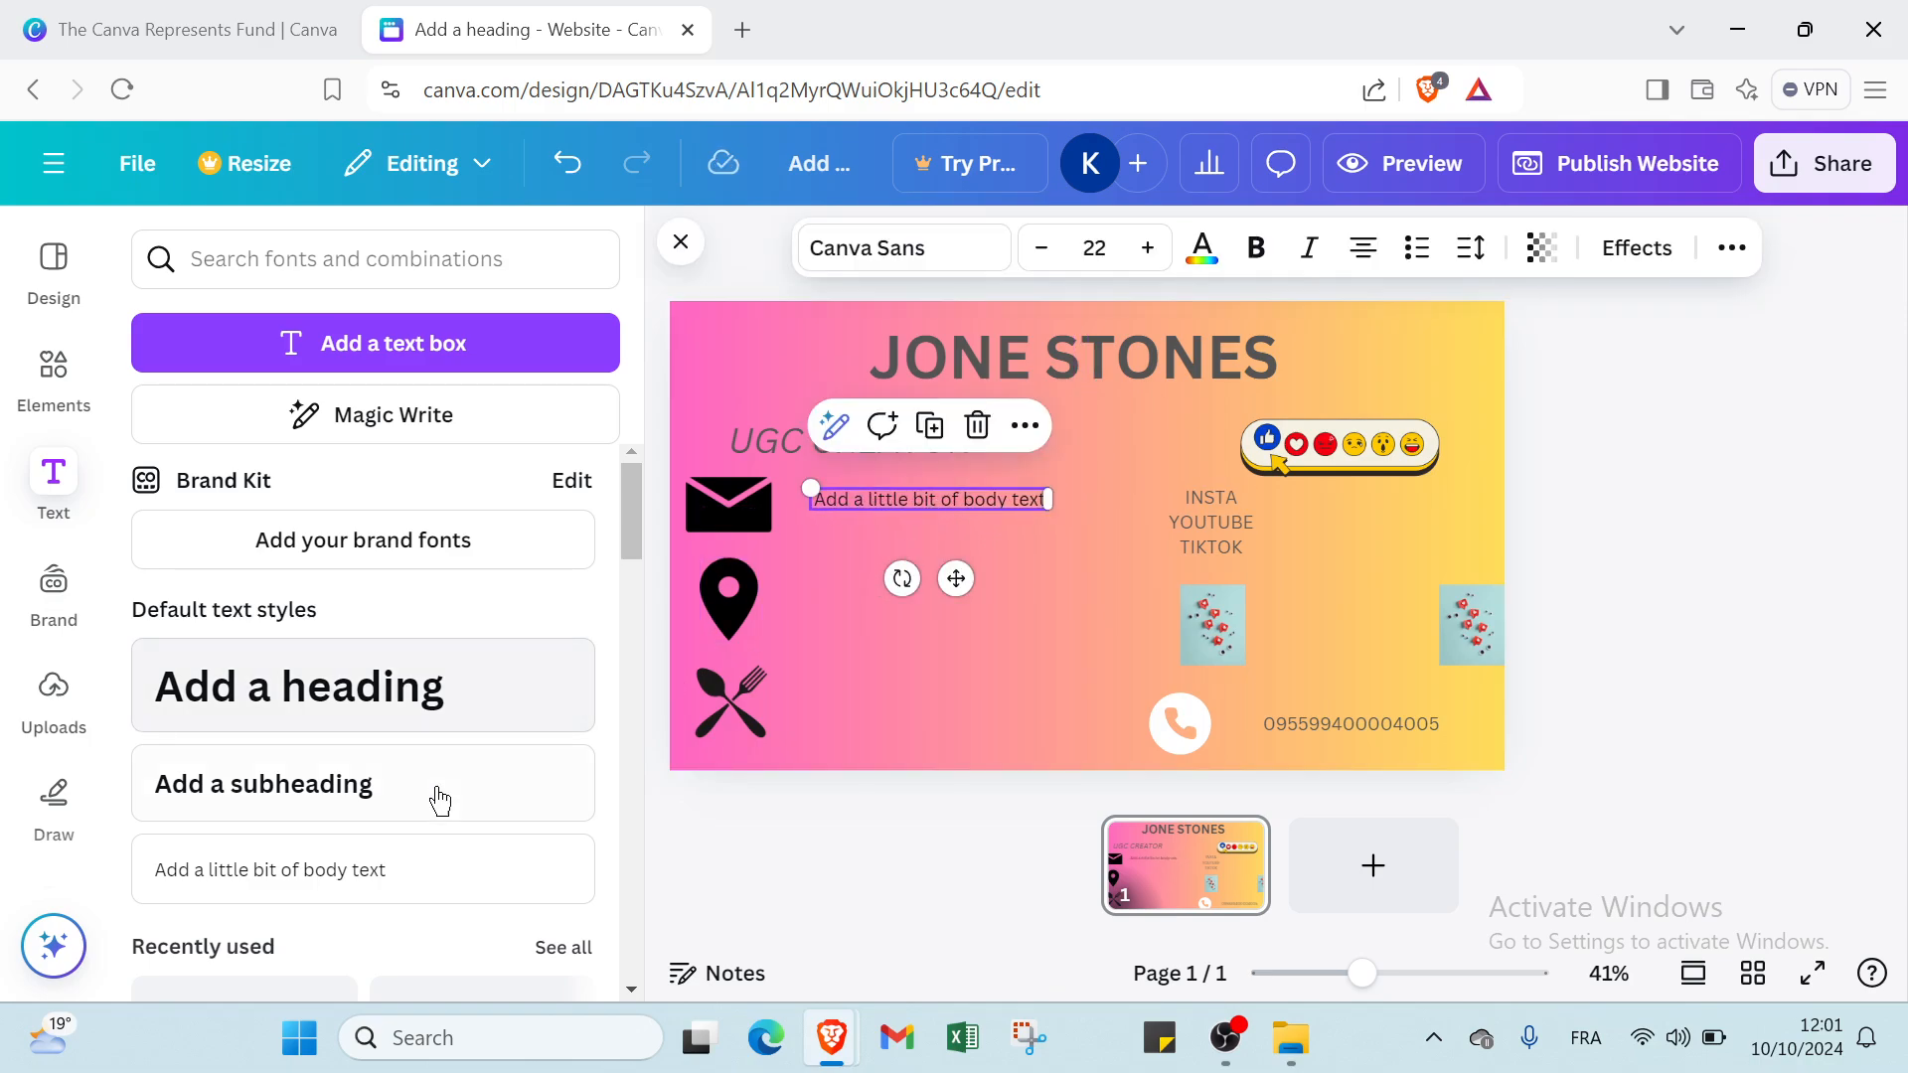
Add a second body text box and align it under the first, beside the location pin icon.
{"action": "left_click", "coordinate": [428, 870]}
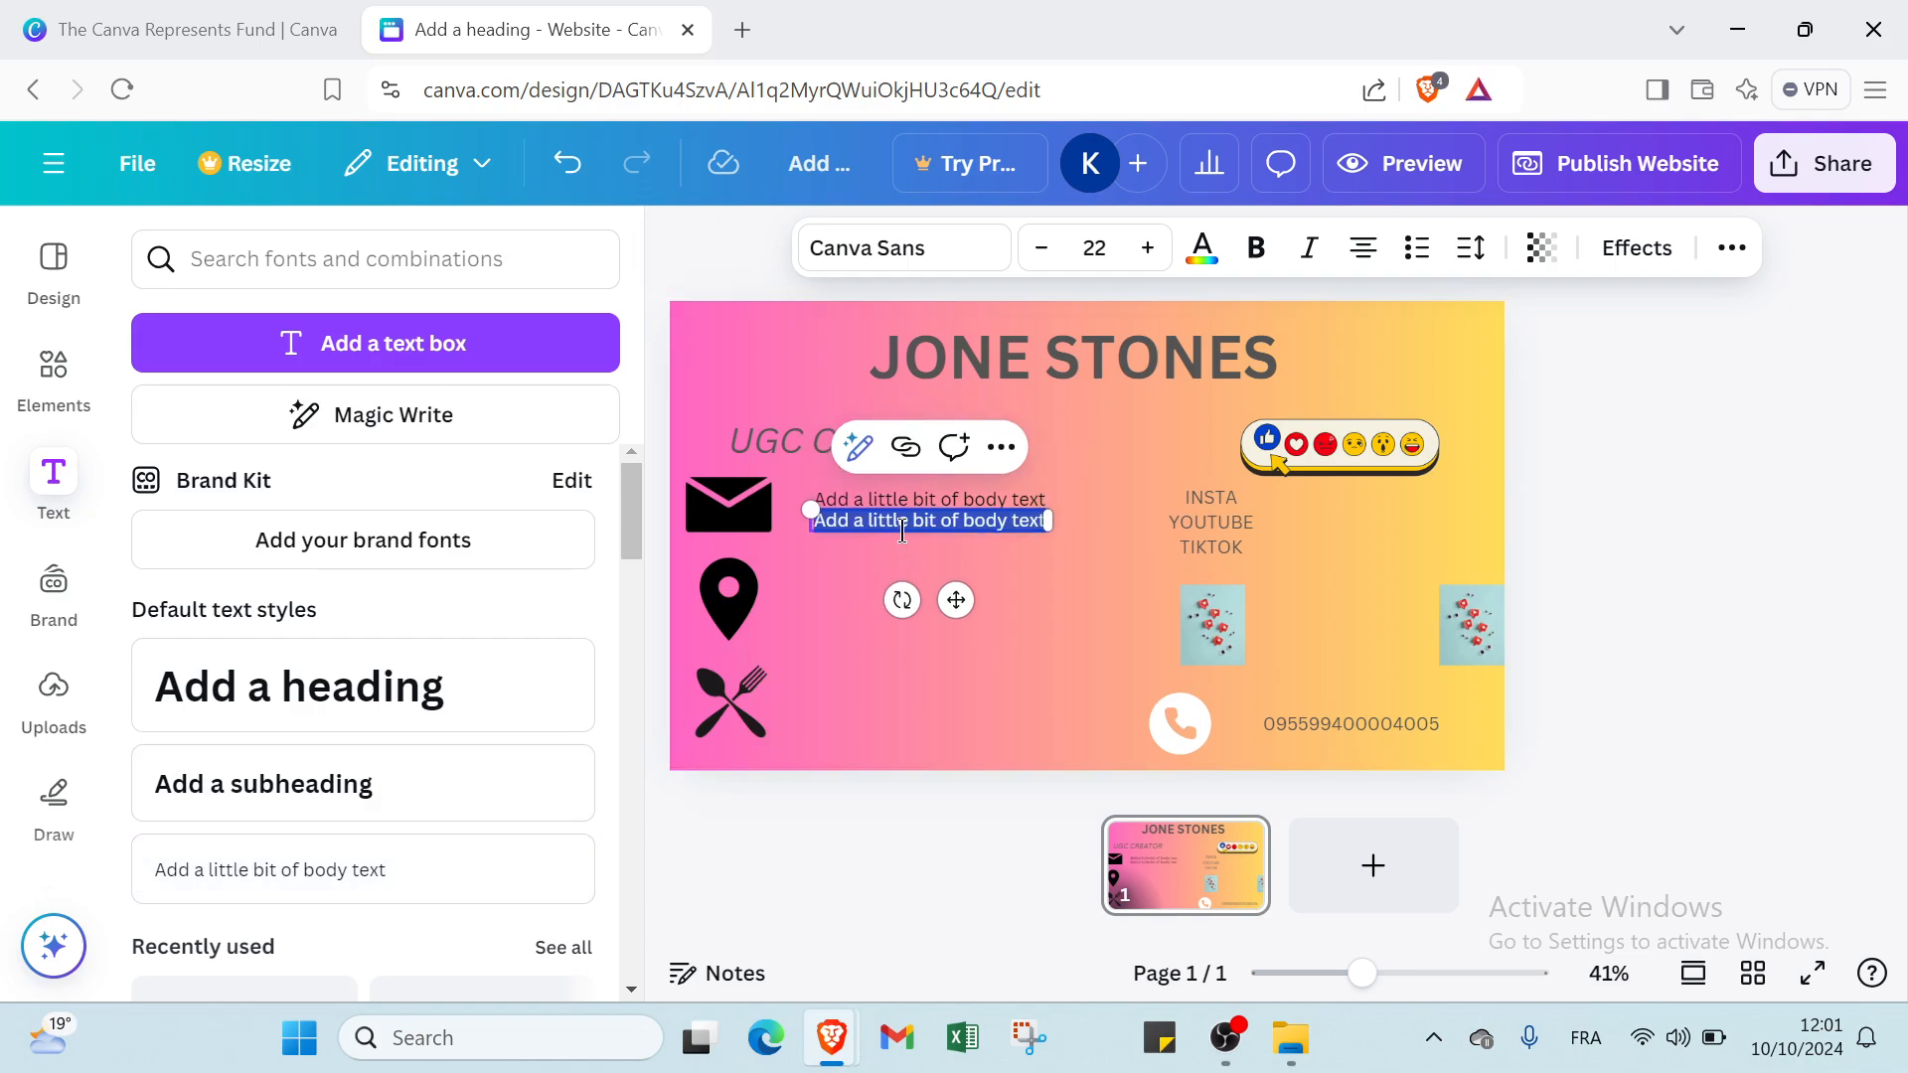
{"action": "left_click", "coordinate": [868, 574]}
{"action": "left_click_drag", "start_coordinate": [871, 521], "coordinate": [878, 590]}
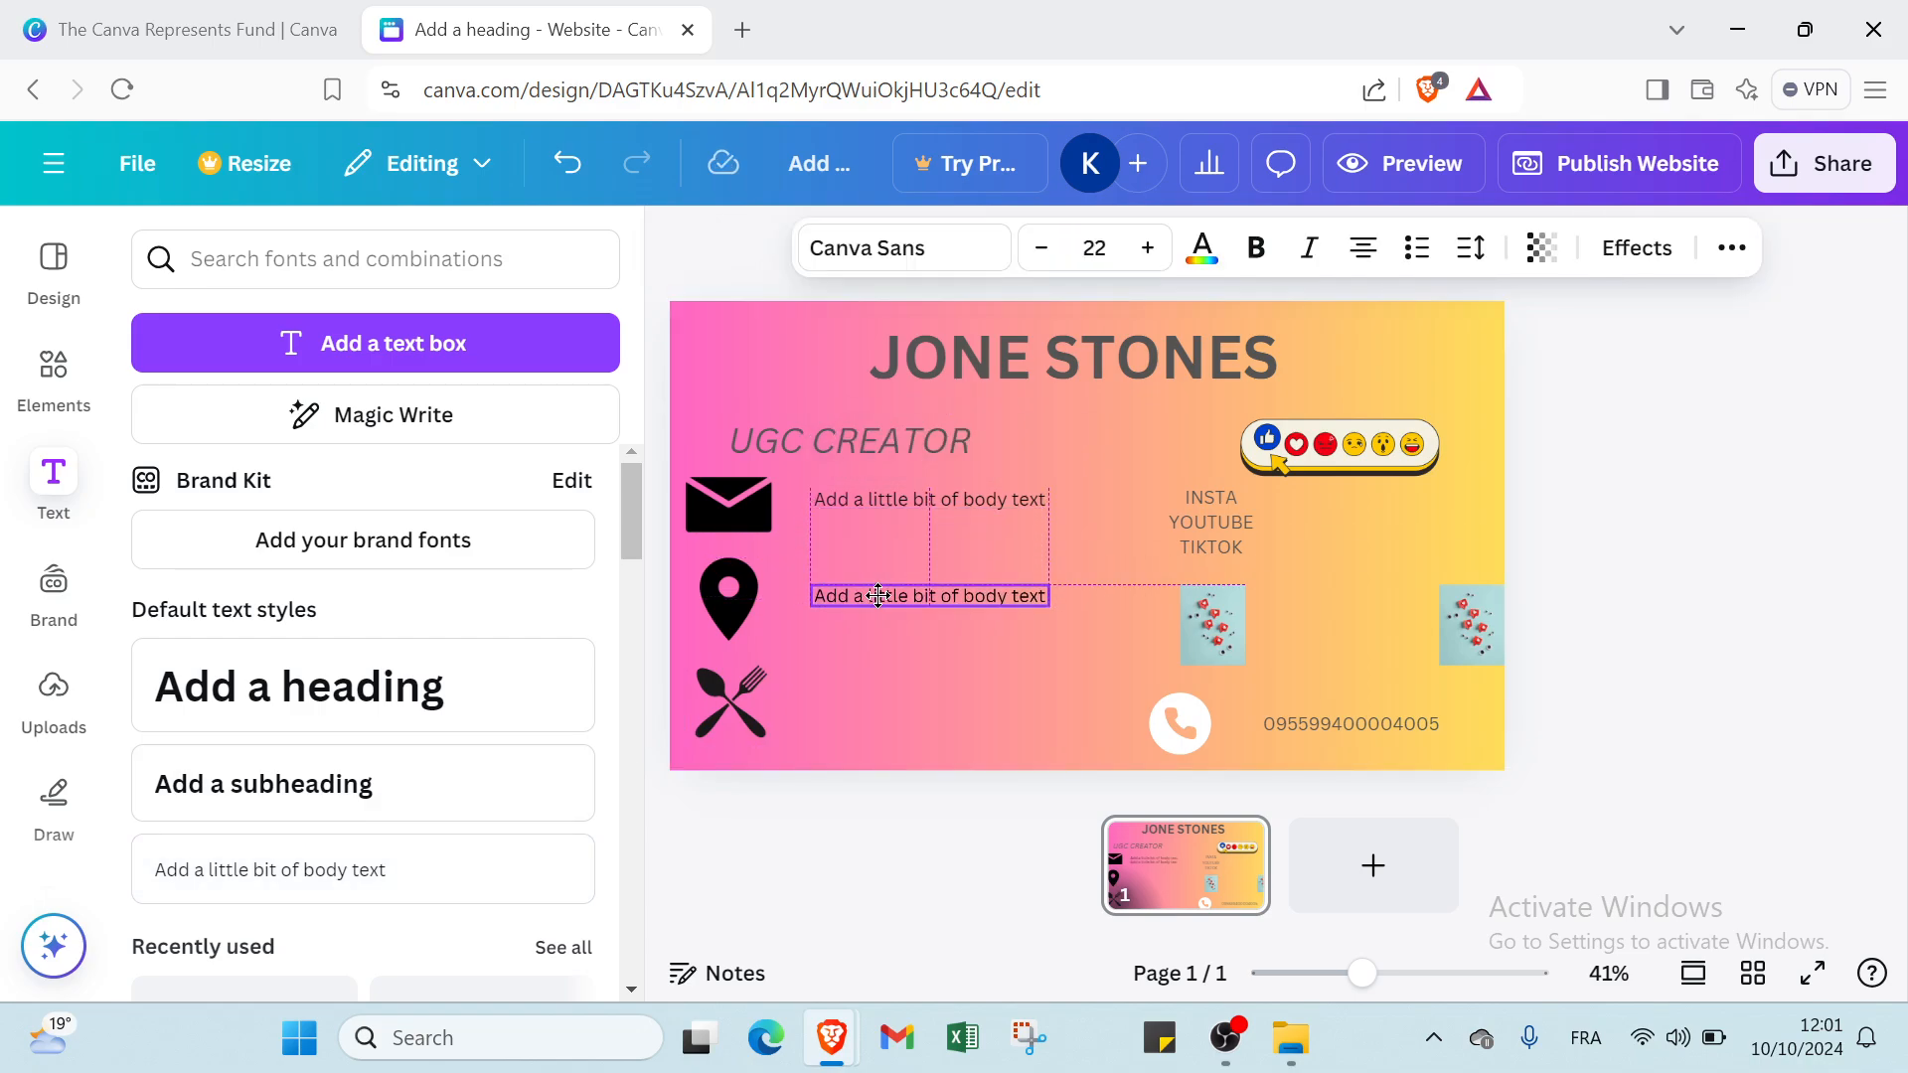
{"action": "left_click", "coordinate": [878, 591]}
Add a third body text box and align it under the others, beside the spoon-and-fork icon.
{"action": "left_click", "coordinate": [447, 868]}
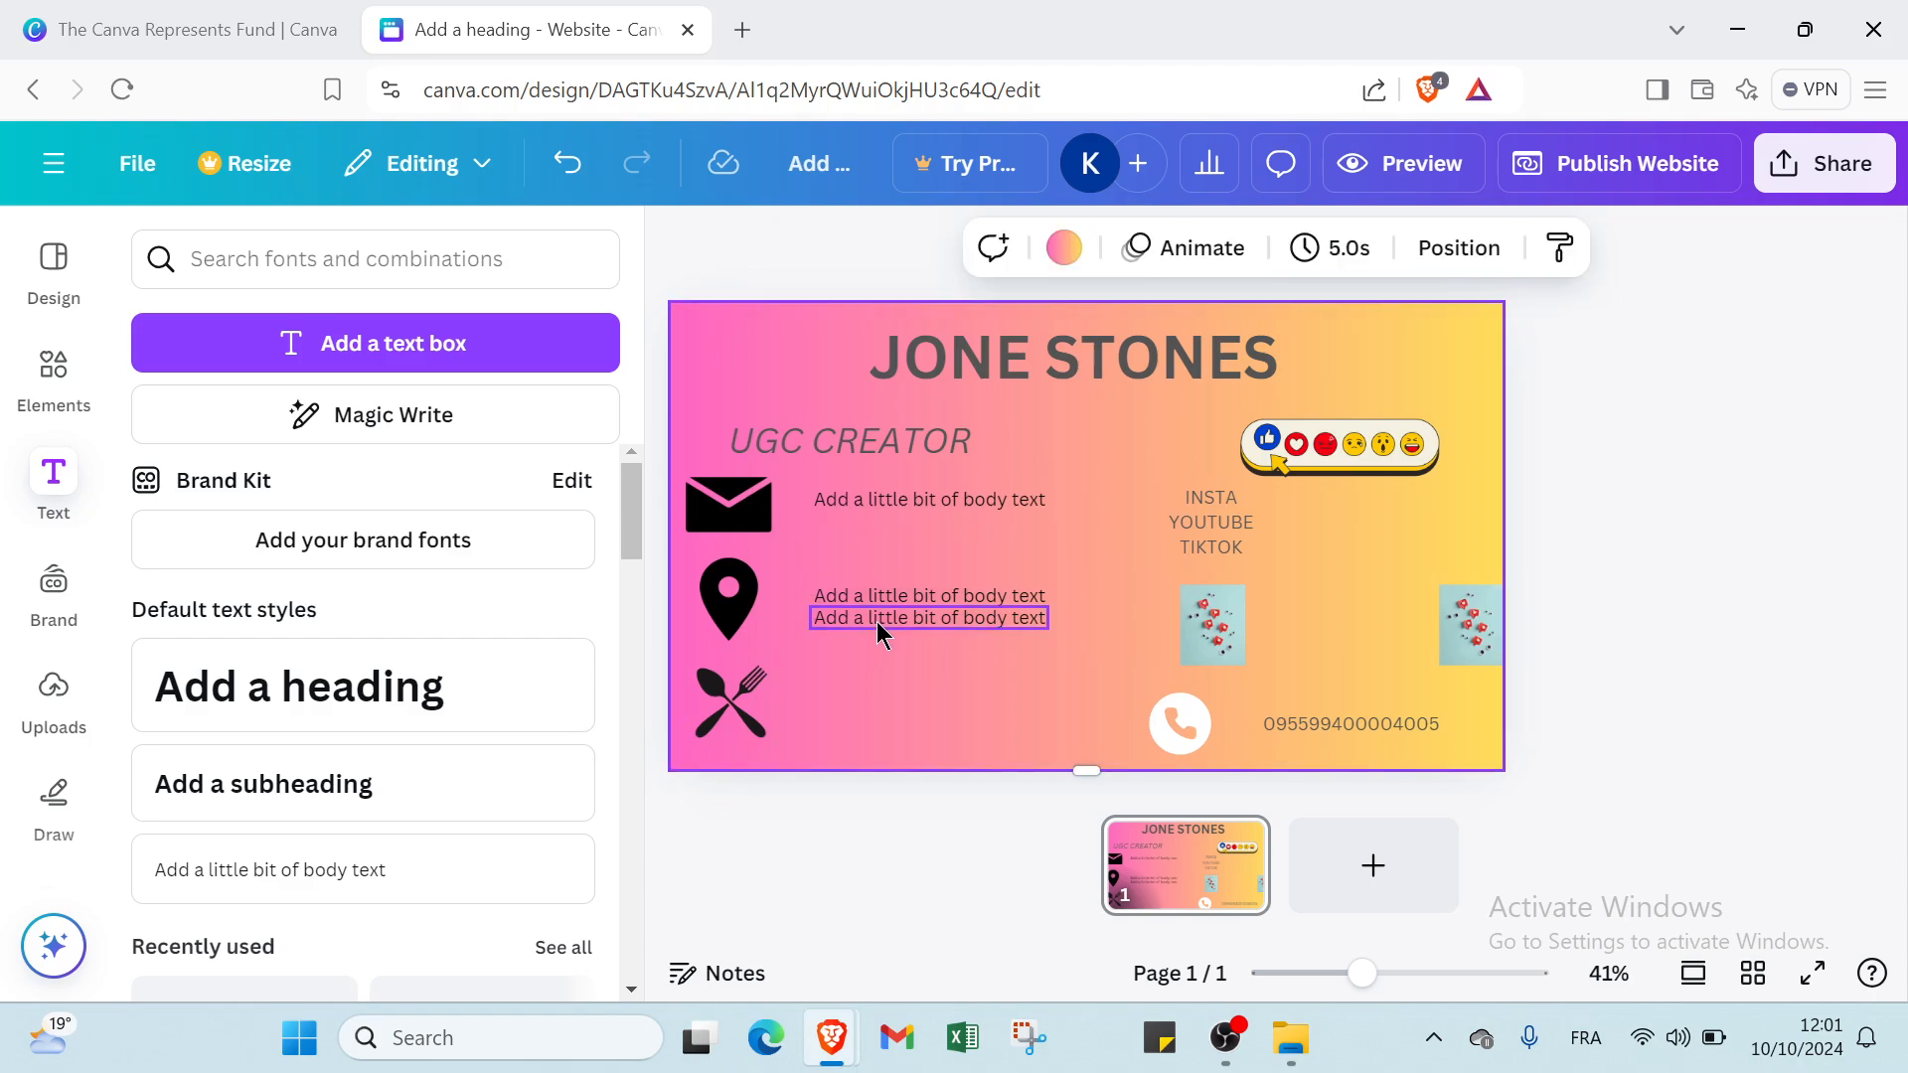
{"action": "left_click_drag", "start_coordinate": [876, 620], "coordinate": [875, 712]}
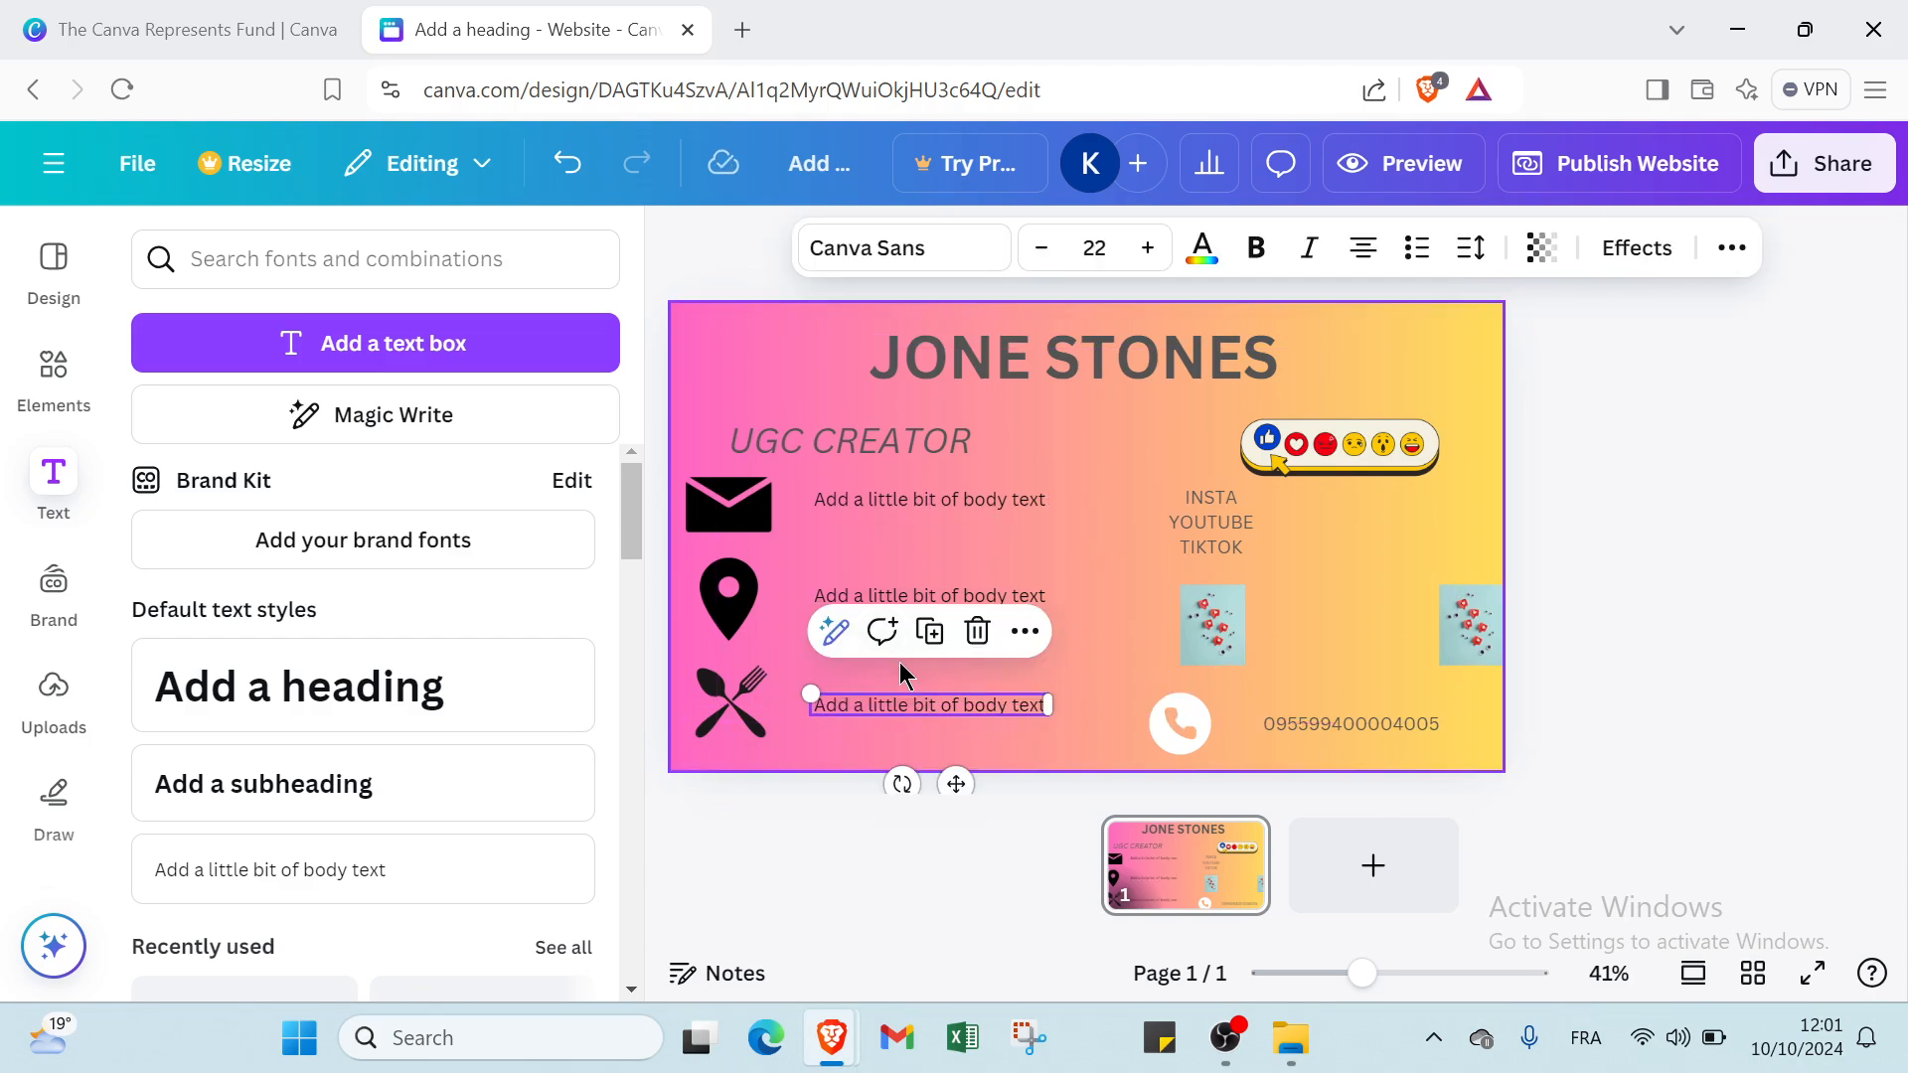
{"action": "left_click", "coordinate": [940, 677]}
{"action": "left_click", "coordinate": [908, 509]}
{"action": "left_click", "coordinate": [908, 509]}
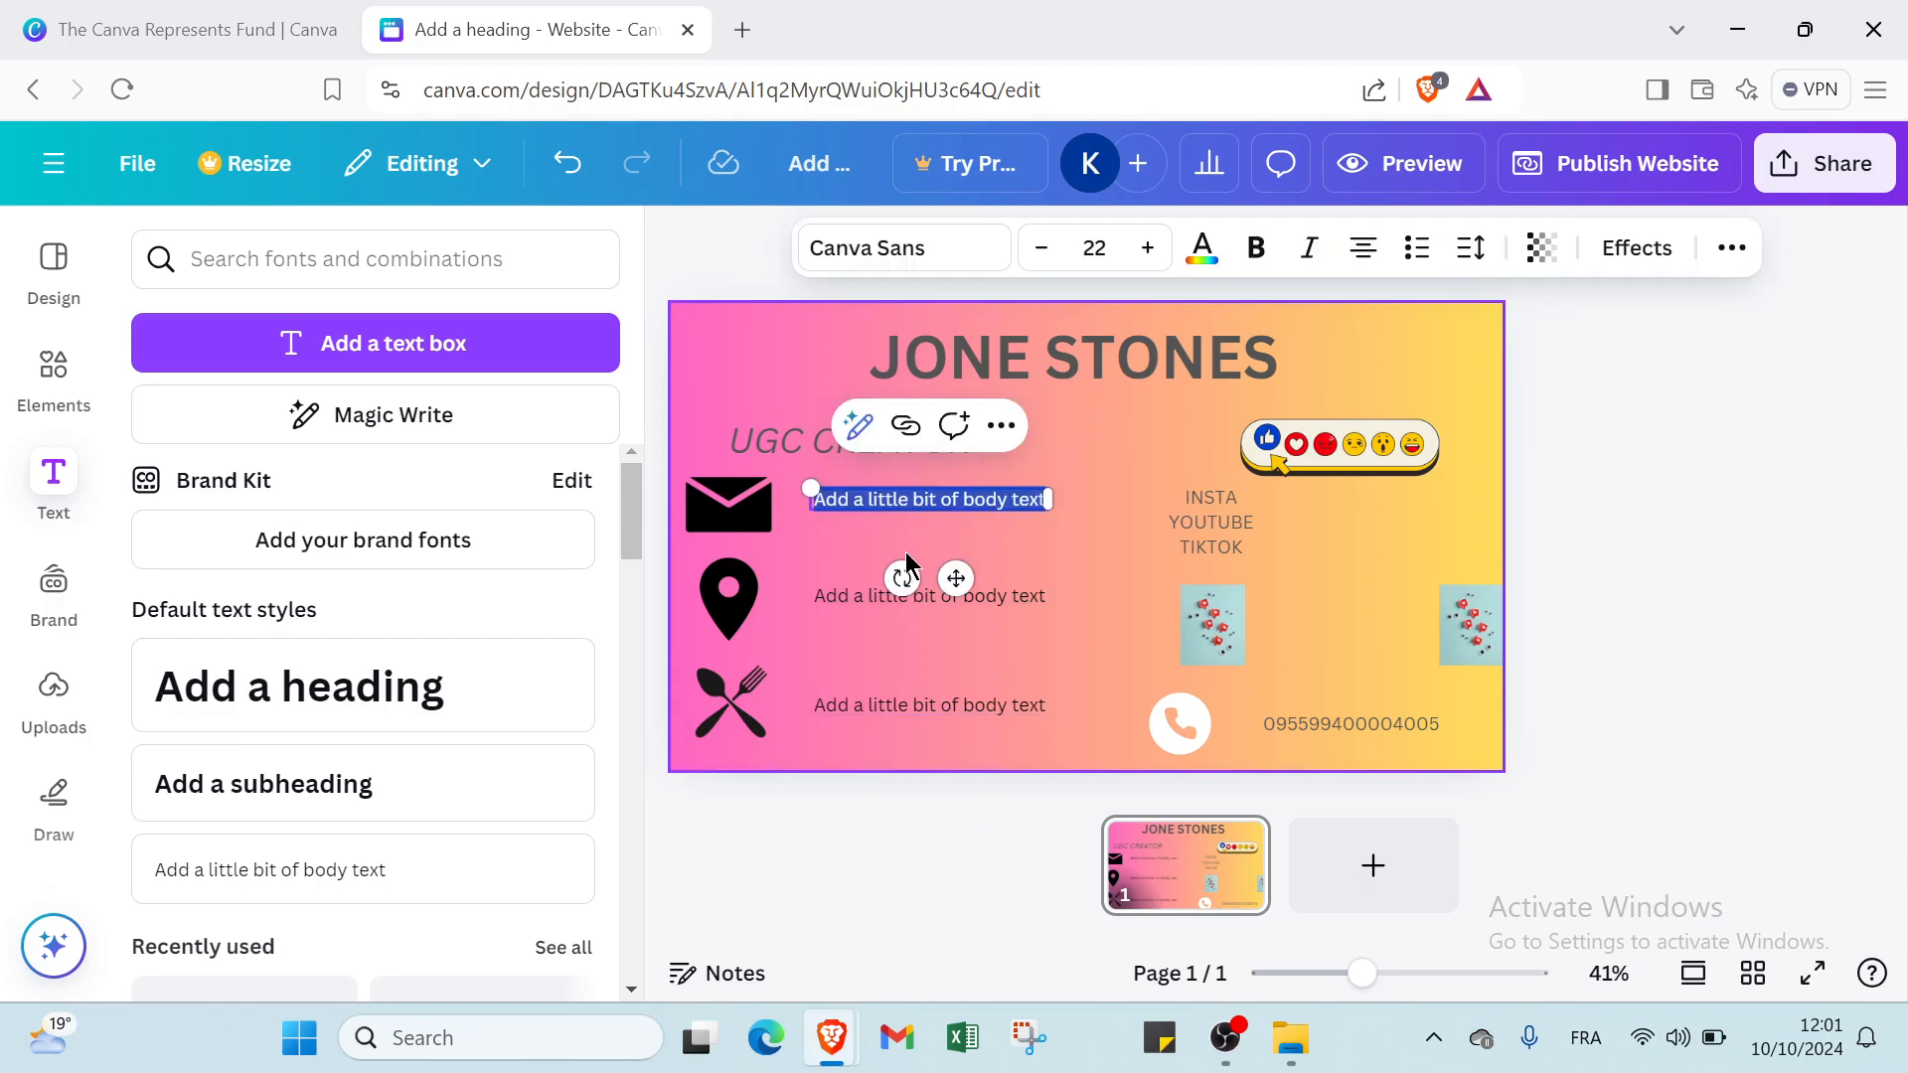
{"action": "double_click", "coordinate": [909, 601]}
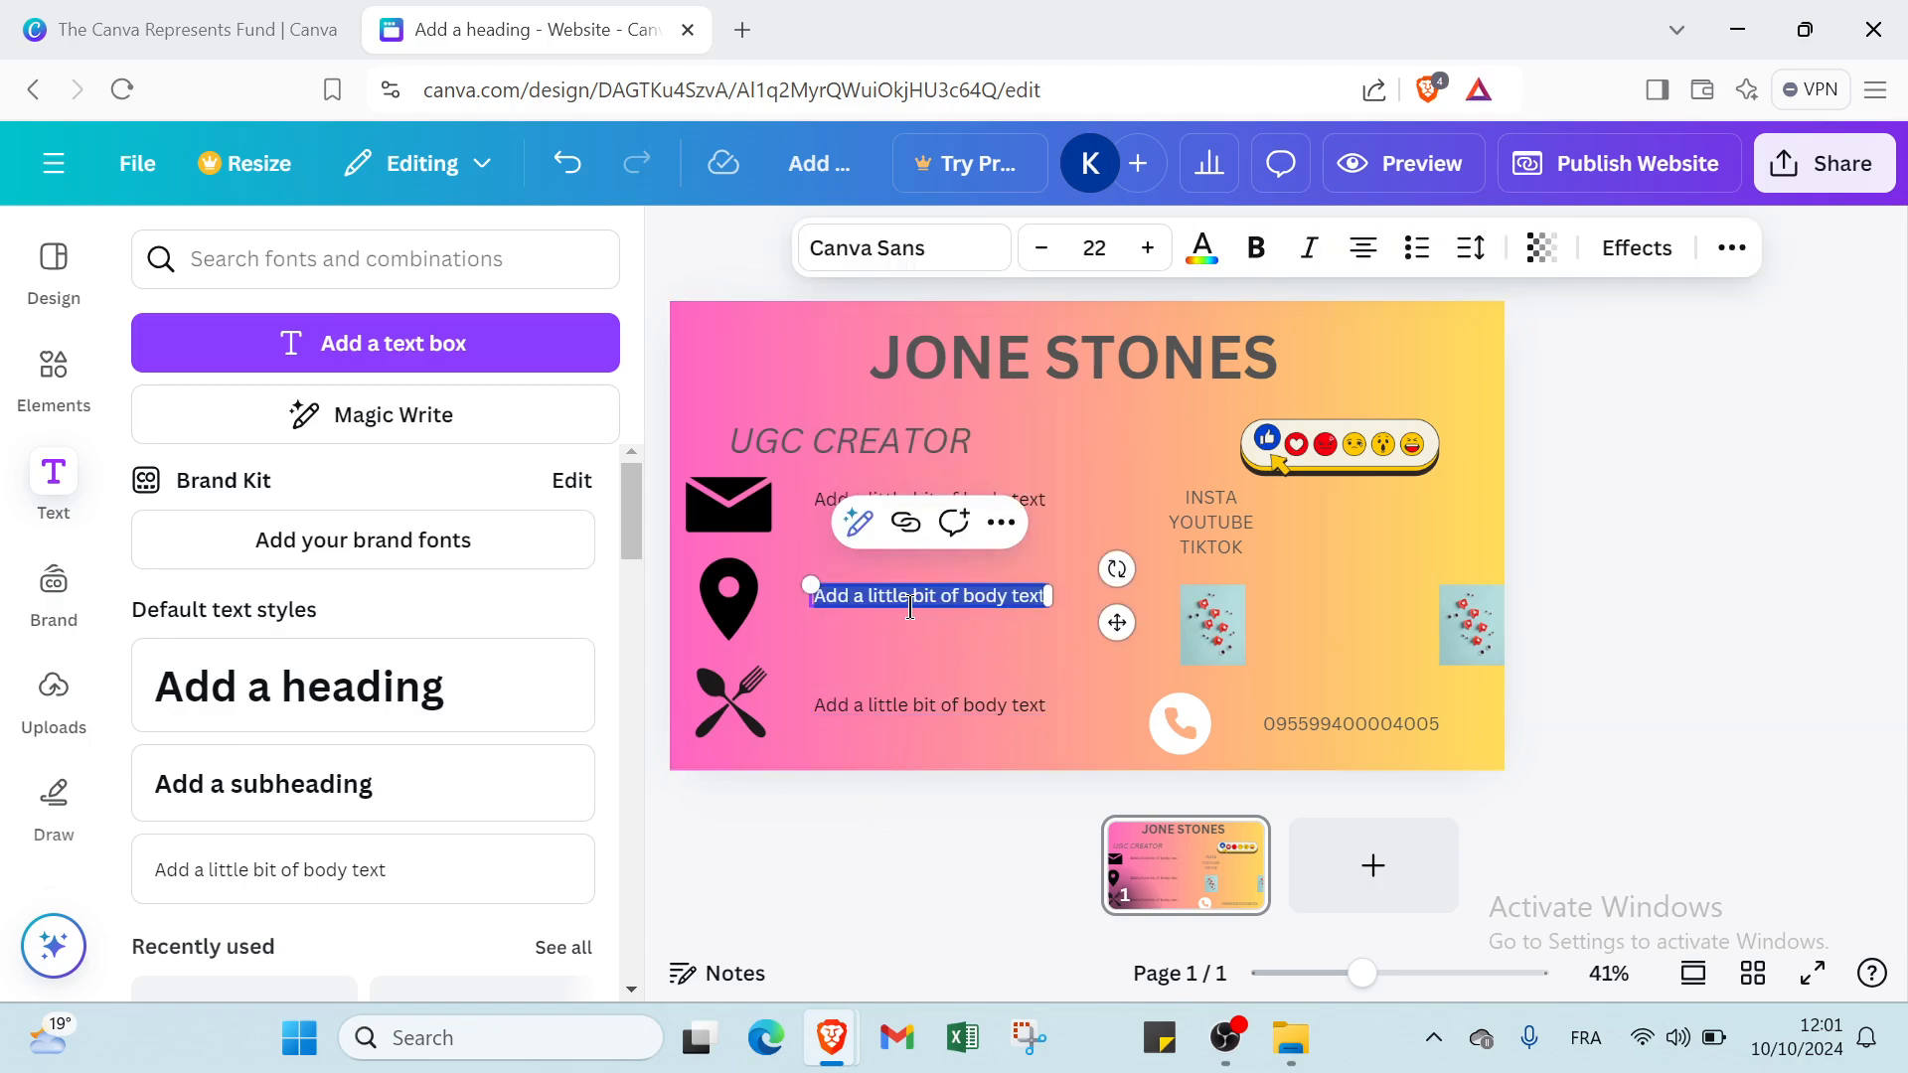
{"action": "double_click", "coordinate": [898, 703]}
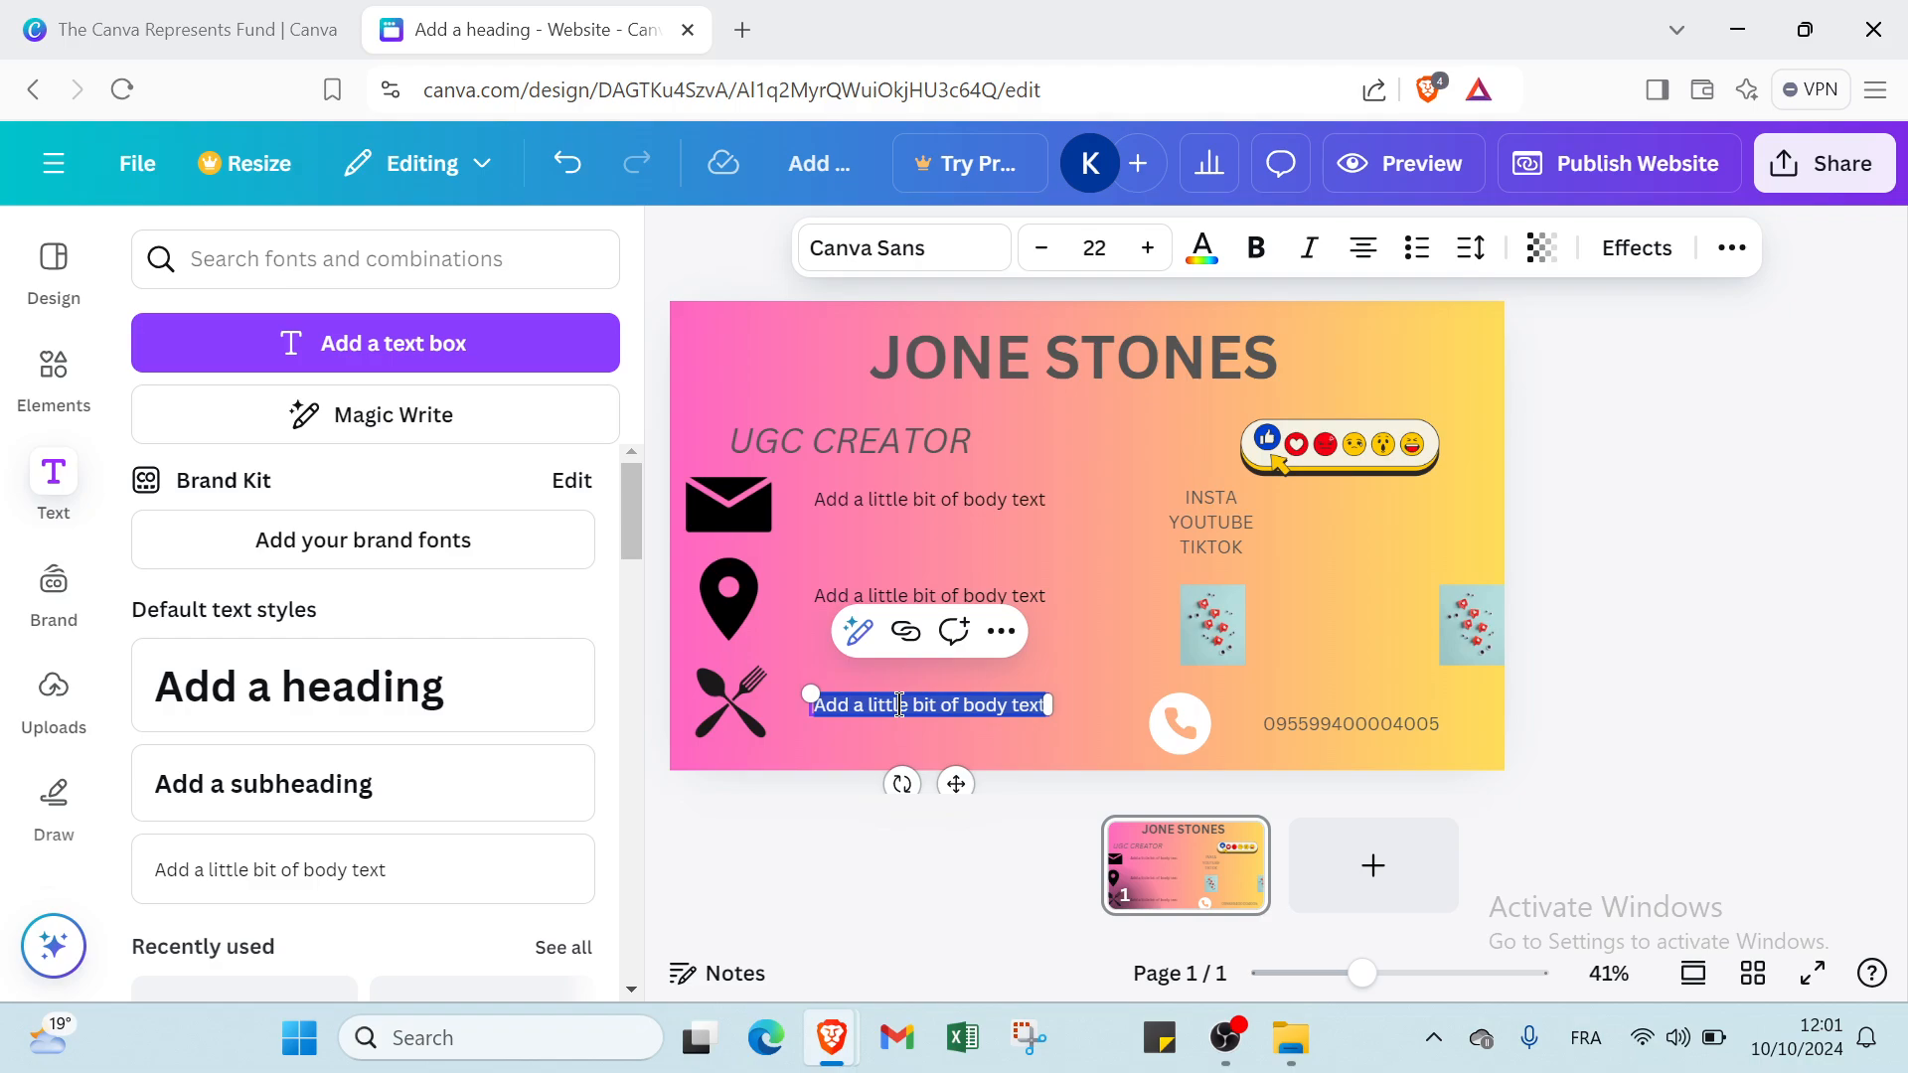
{"action": "left_click", "coordinate": [906, 497]}
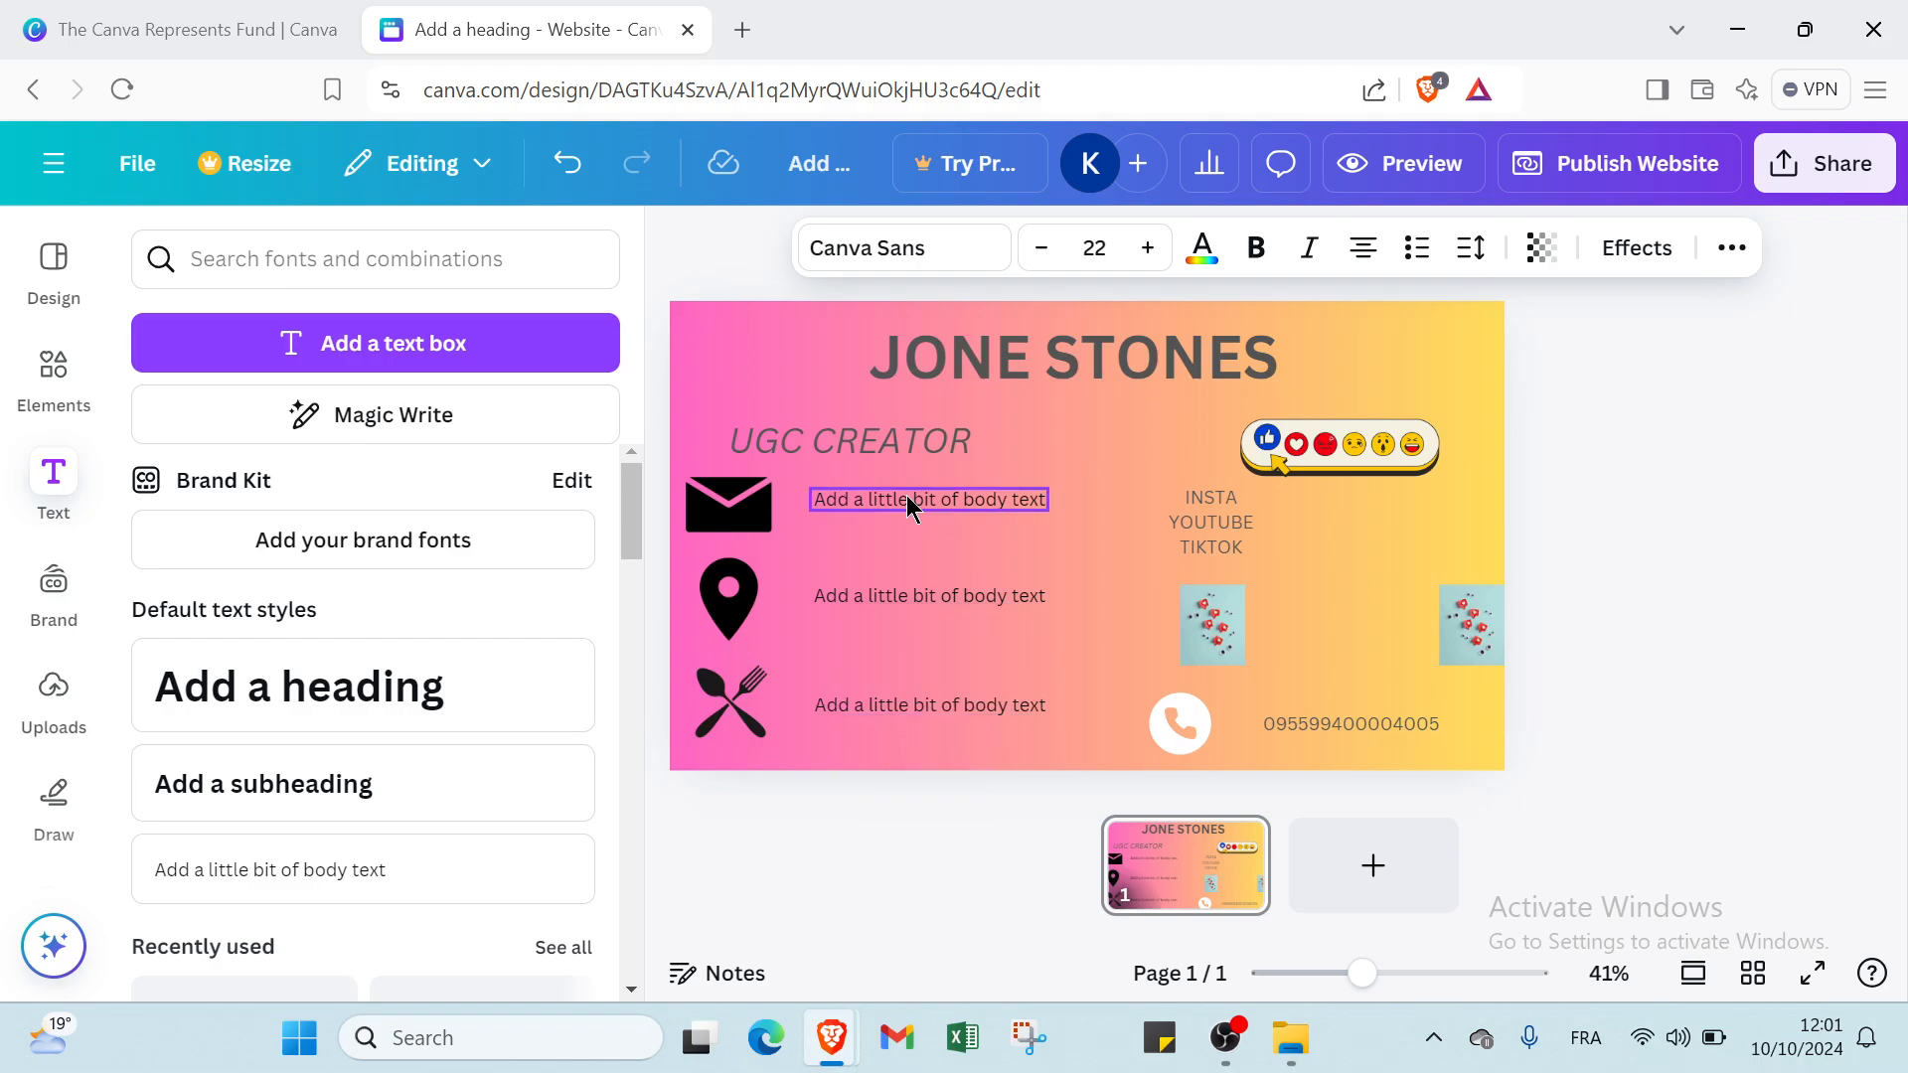
Replace the placeholder text beside the envelope icon with the contact's e-mail address and reduce its font size to fit one line.
{"action": "left_click", "coordinate": [906, 499]}
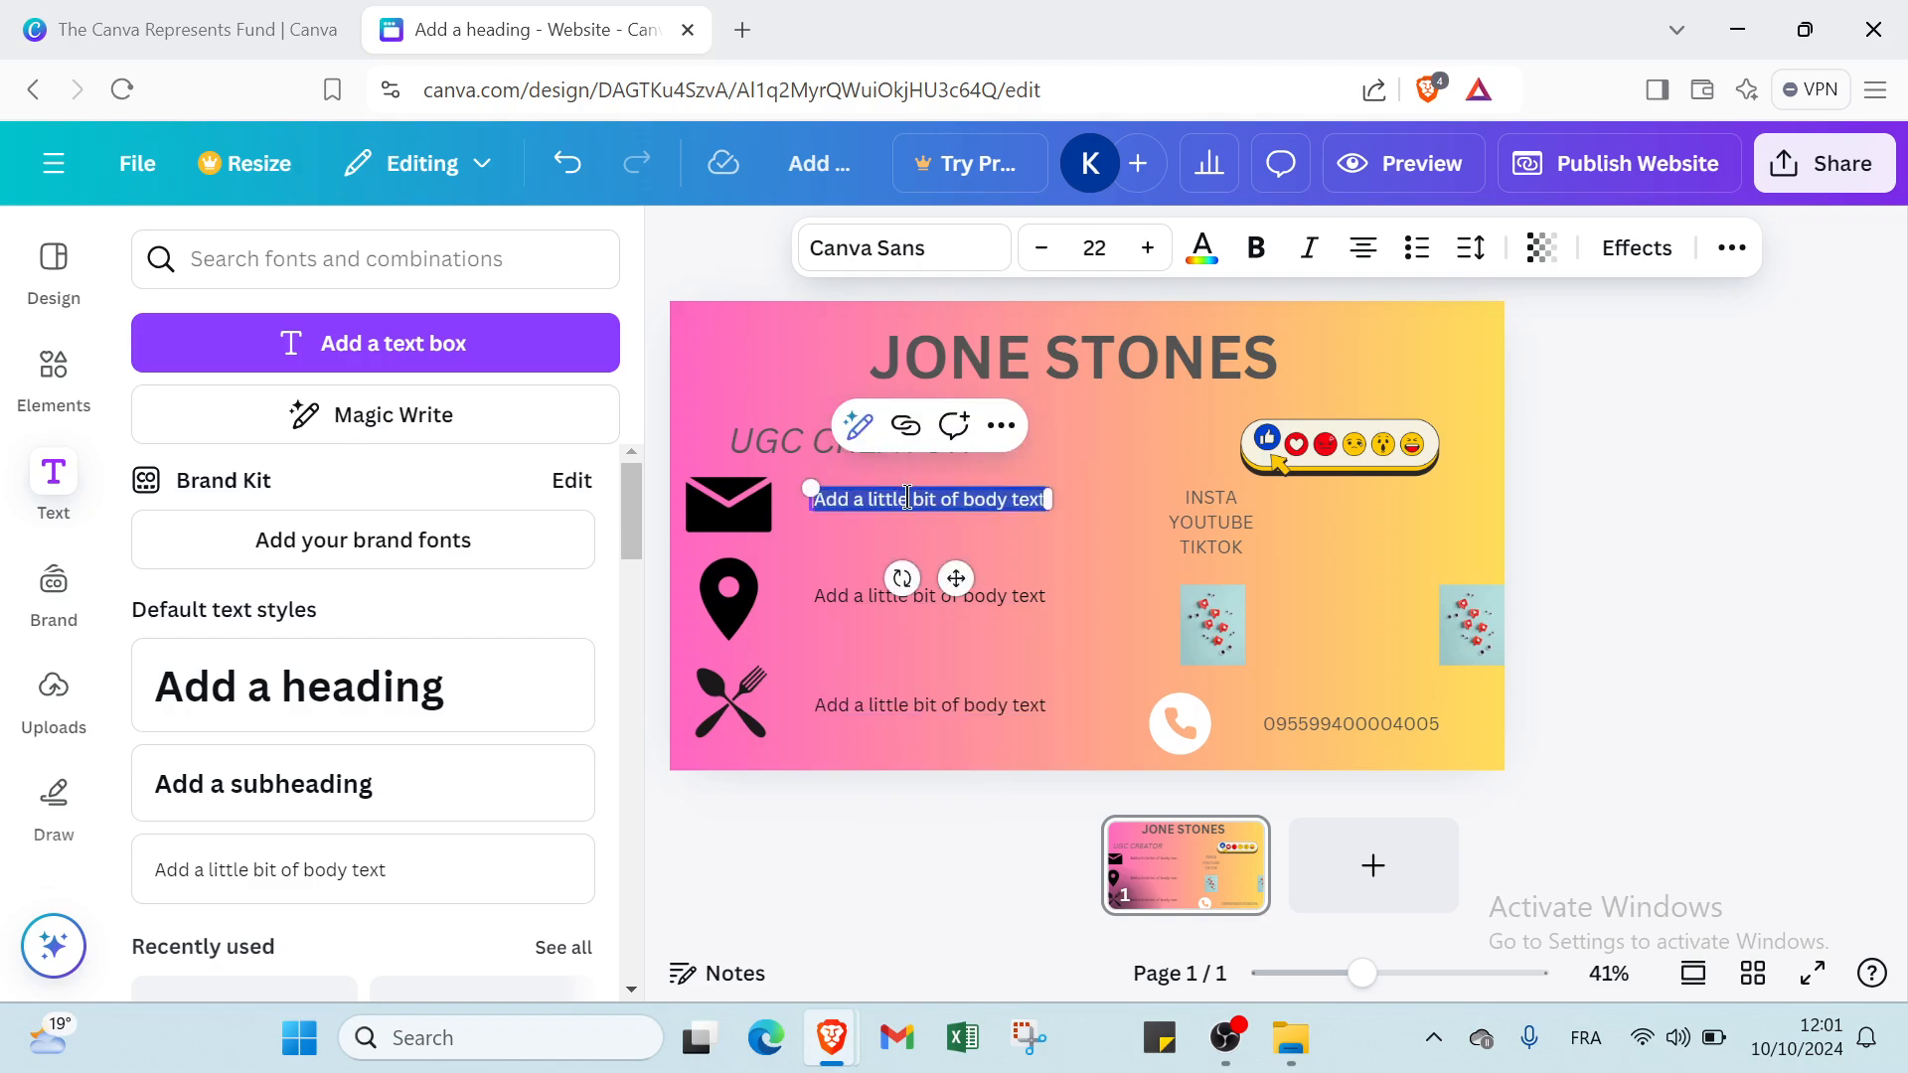
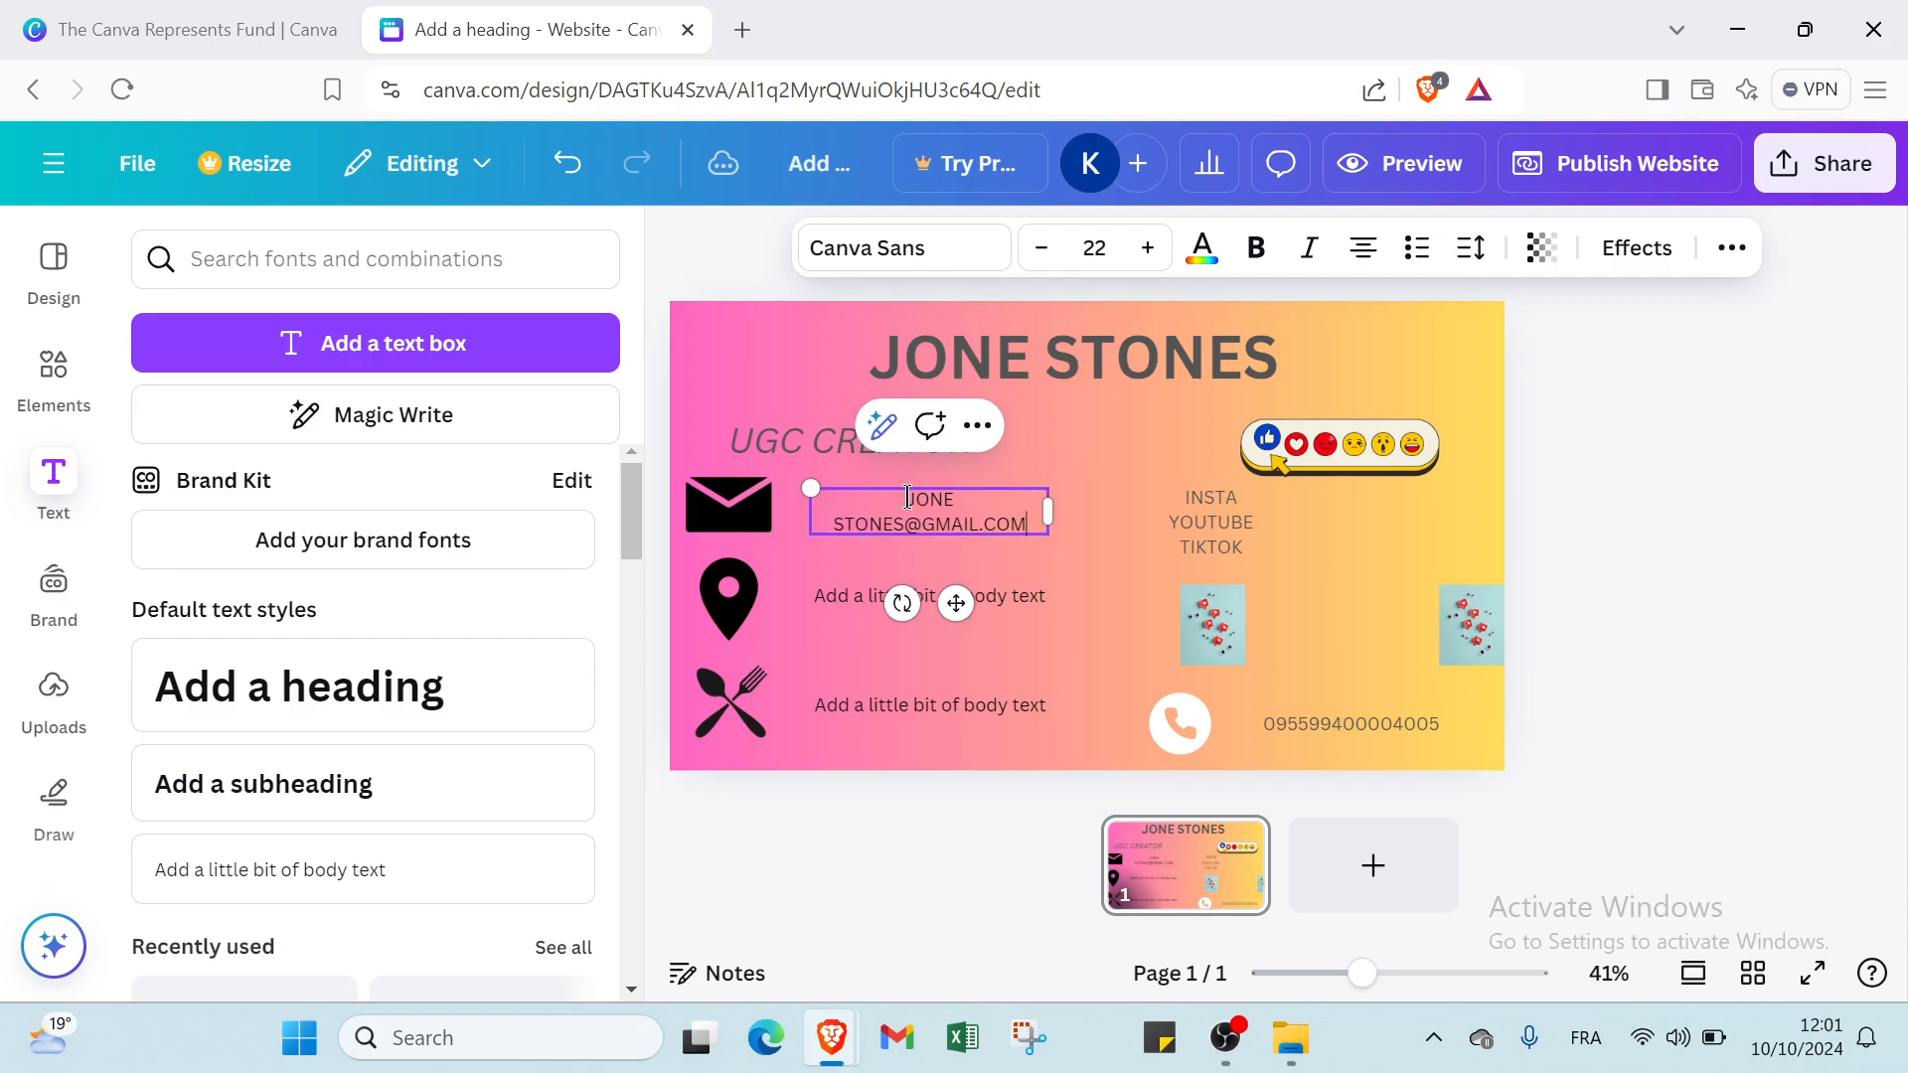
{"action": "key", "text": "ctrl+a"}
{"action": "left_click", "coordinate": [1055, 254]}
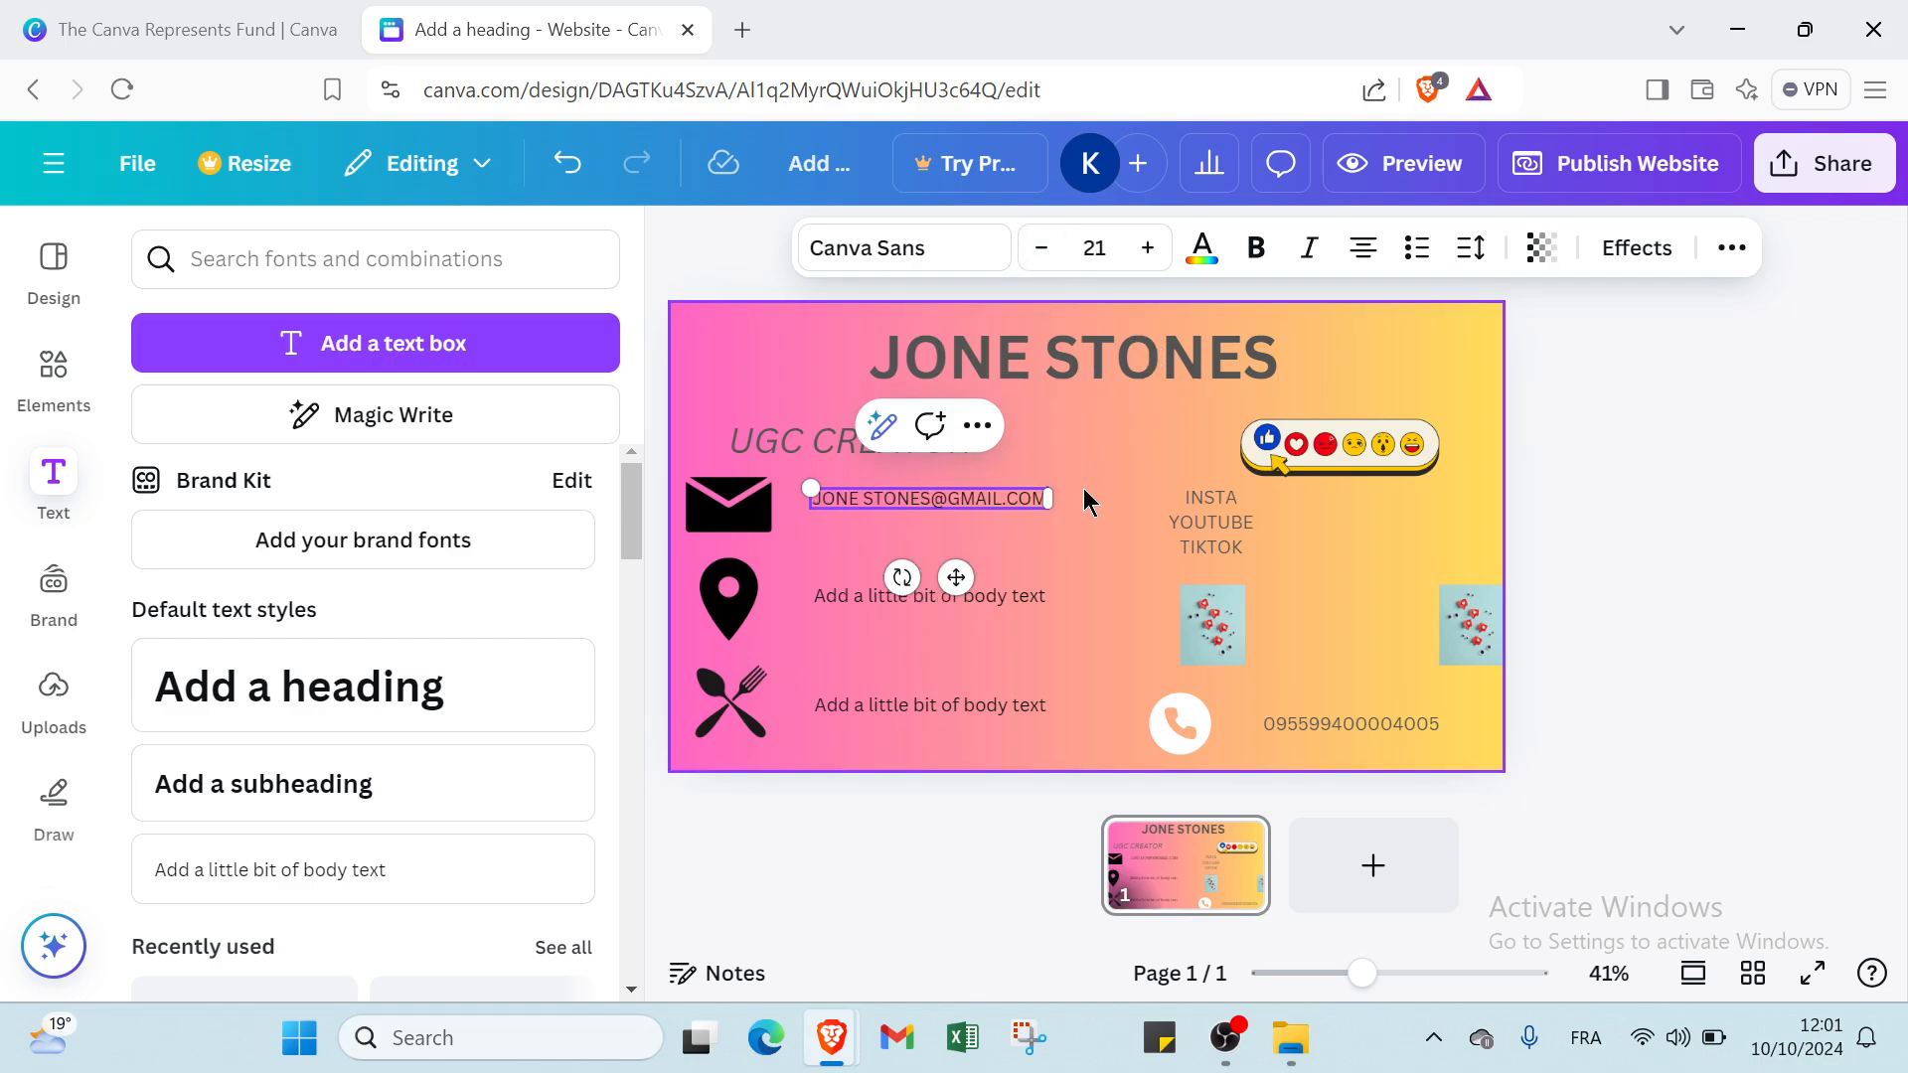
{"action": "left_click", "coordinate": [1041, 248]}
{"action": "left_click", "coordinate": [1033, 572]}
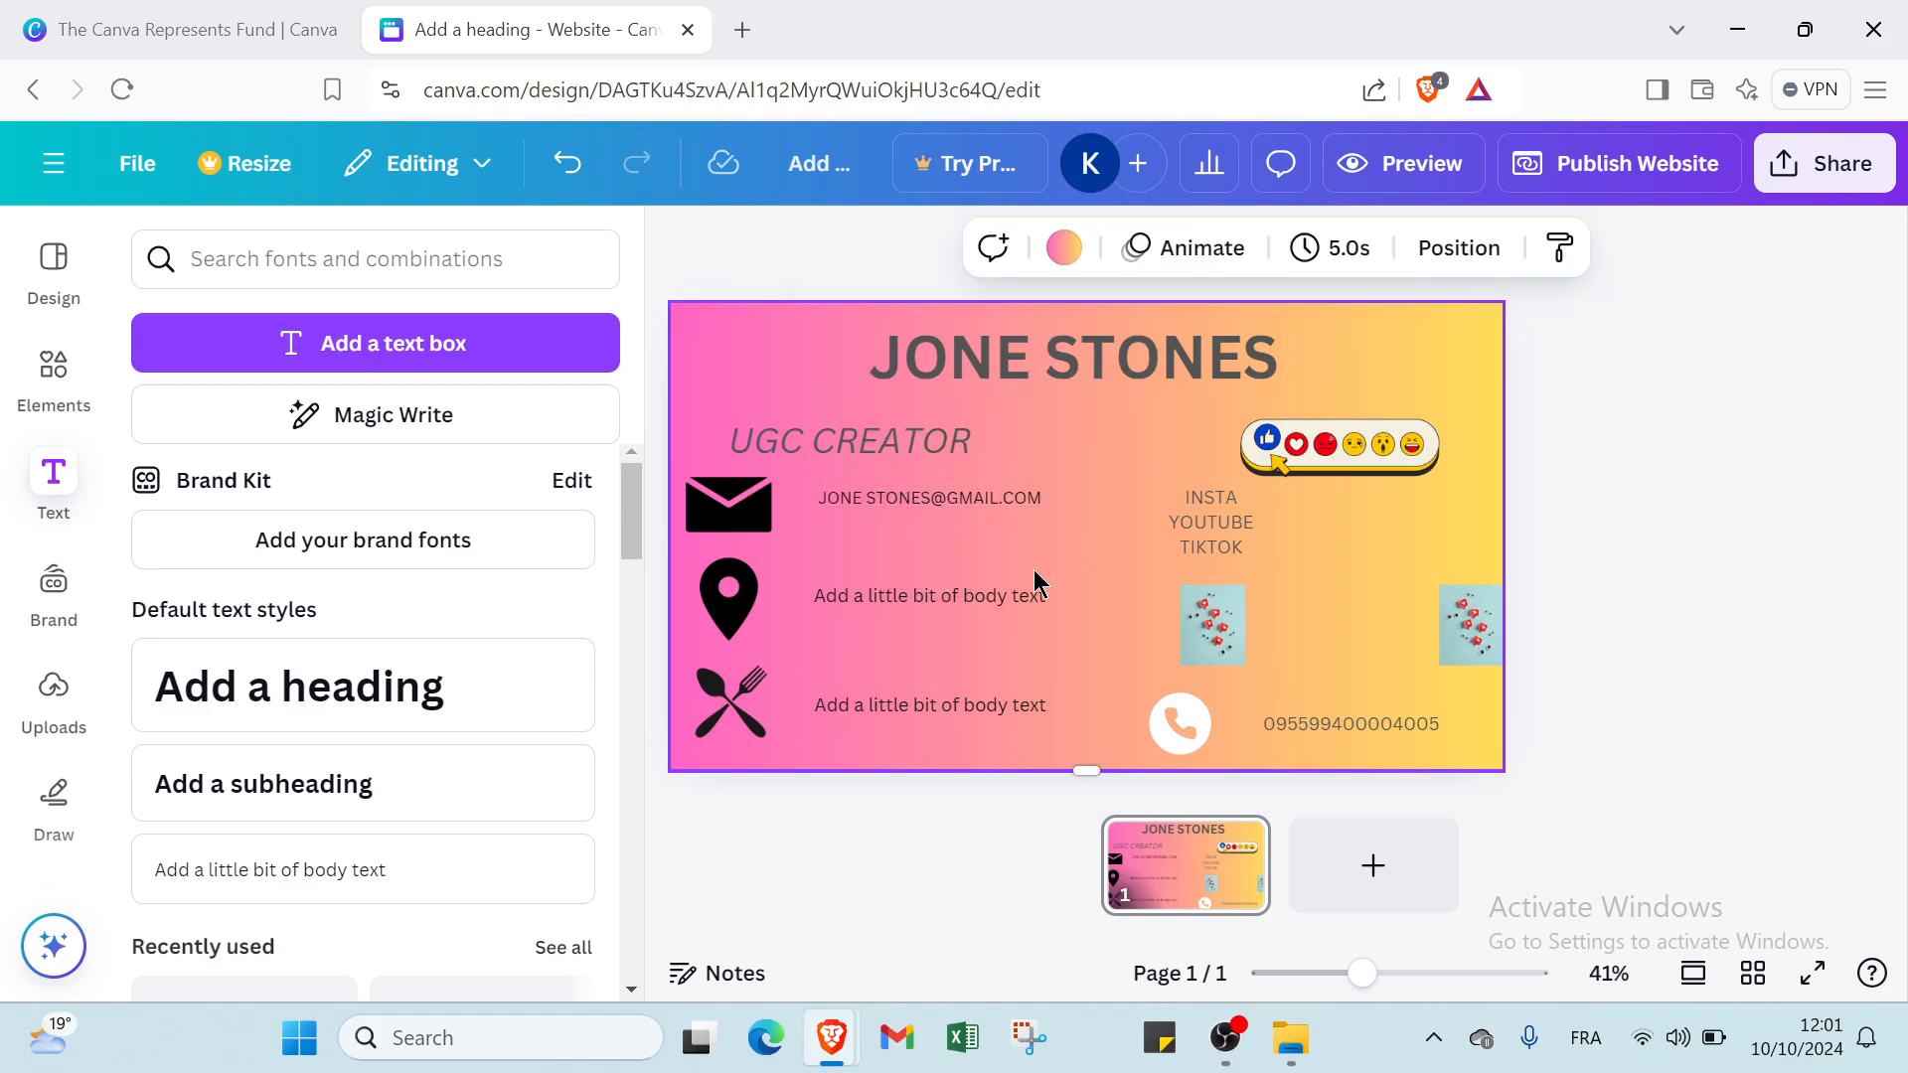
Set the text beside the location pin to font size 20 and replace it with "NEW YORK CITY AND STREET".
{"action": "left_click", "coordinate": [962, 594]}
{"action": "key", "text": "ctrl+a"}
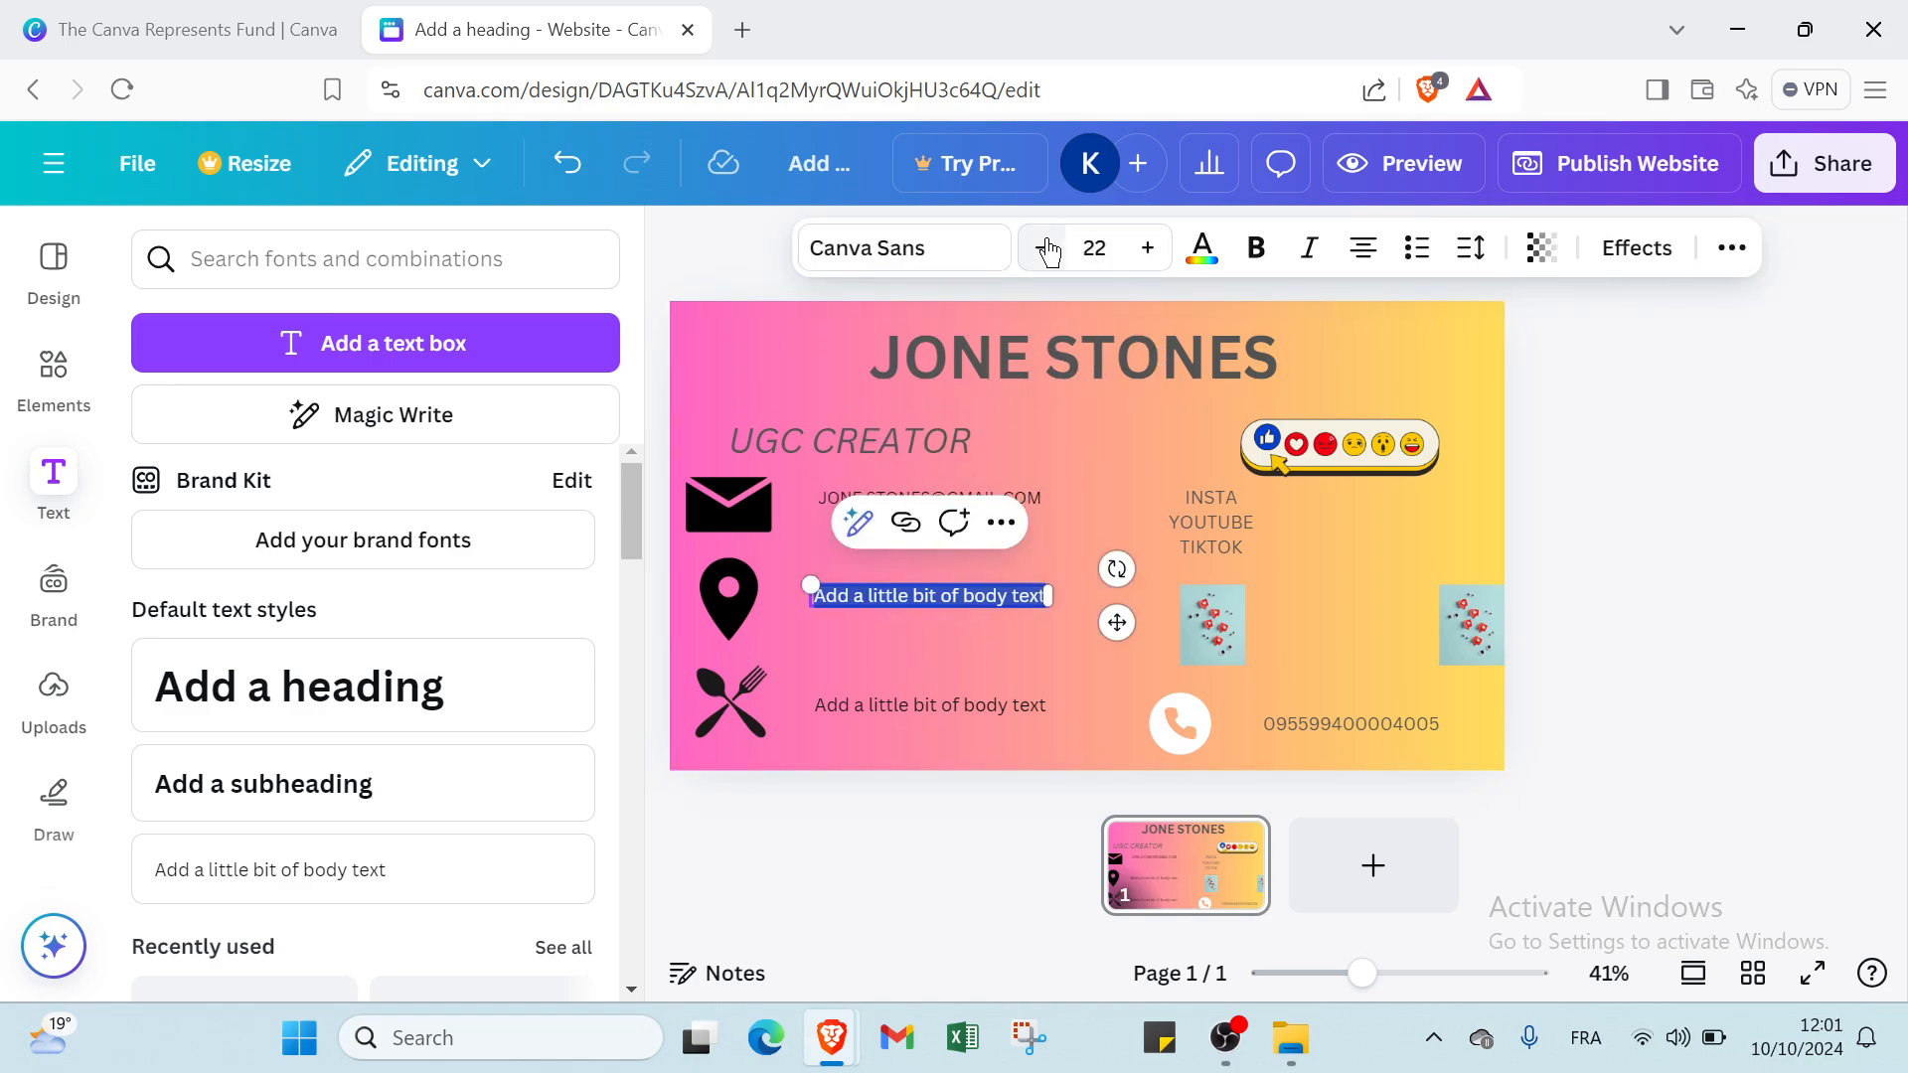
{"action": "left_click", "coordinate": [1043, 249]}
{"action": "left_click", "coordinate": [1045, 253]}
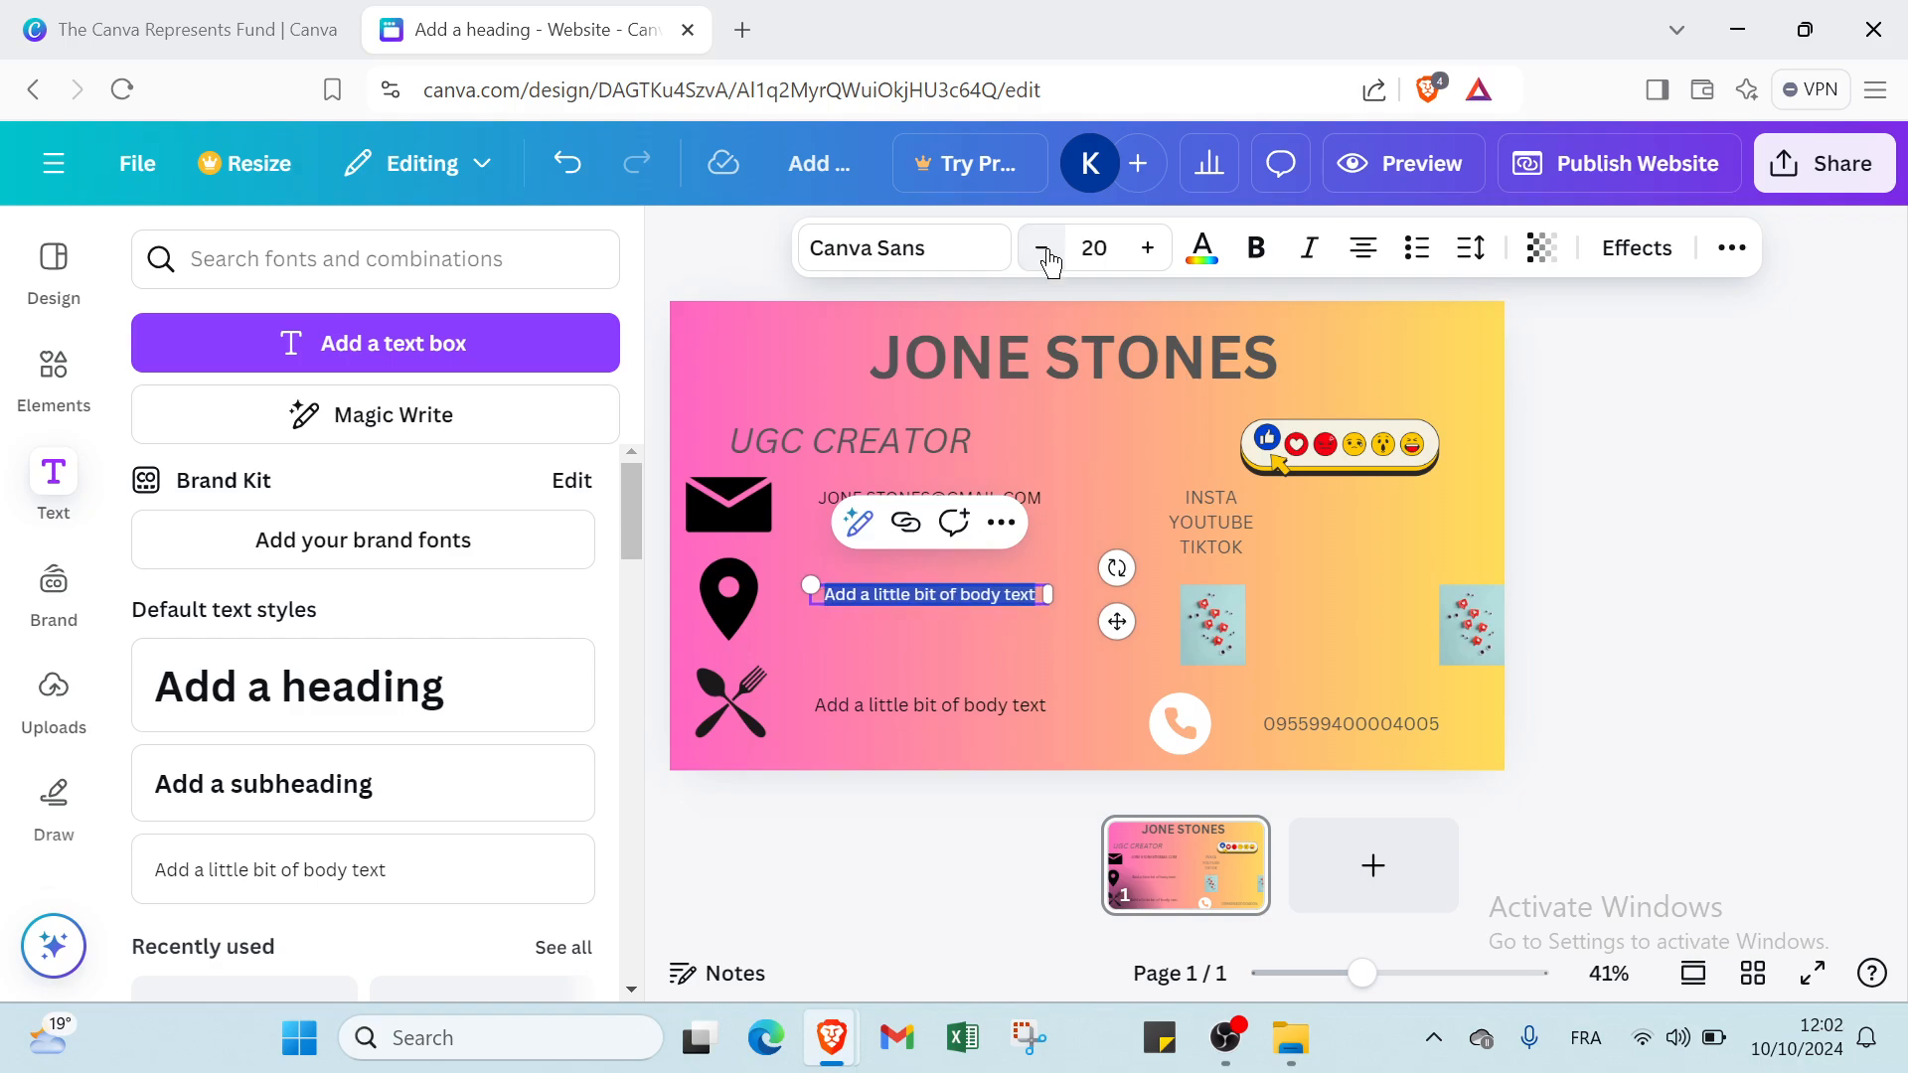
{"action": "type", "text": "NEW Y"}
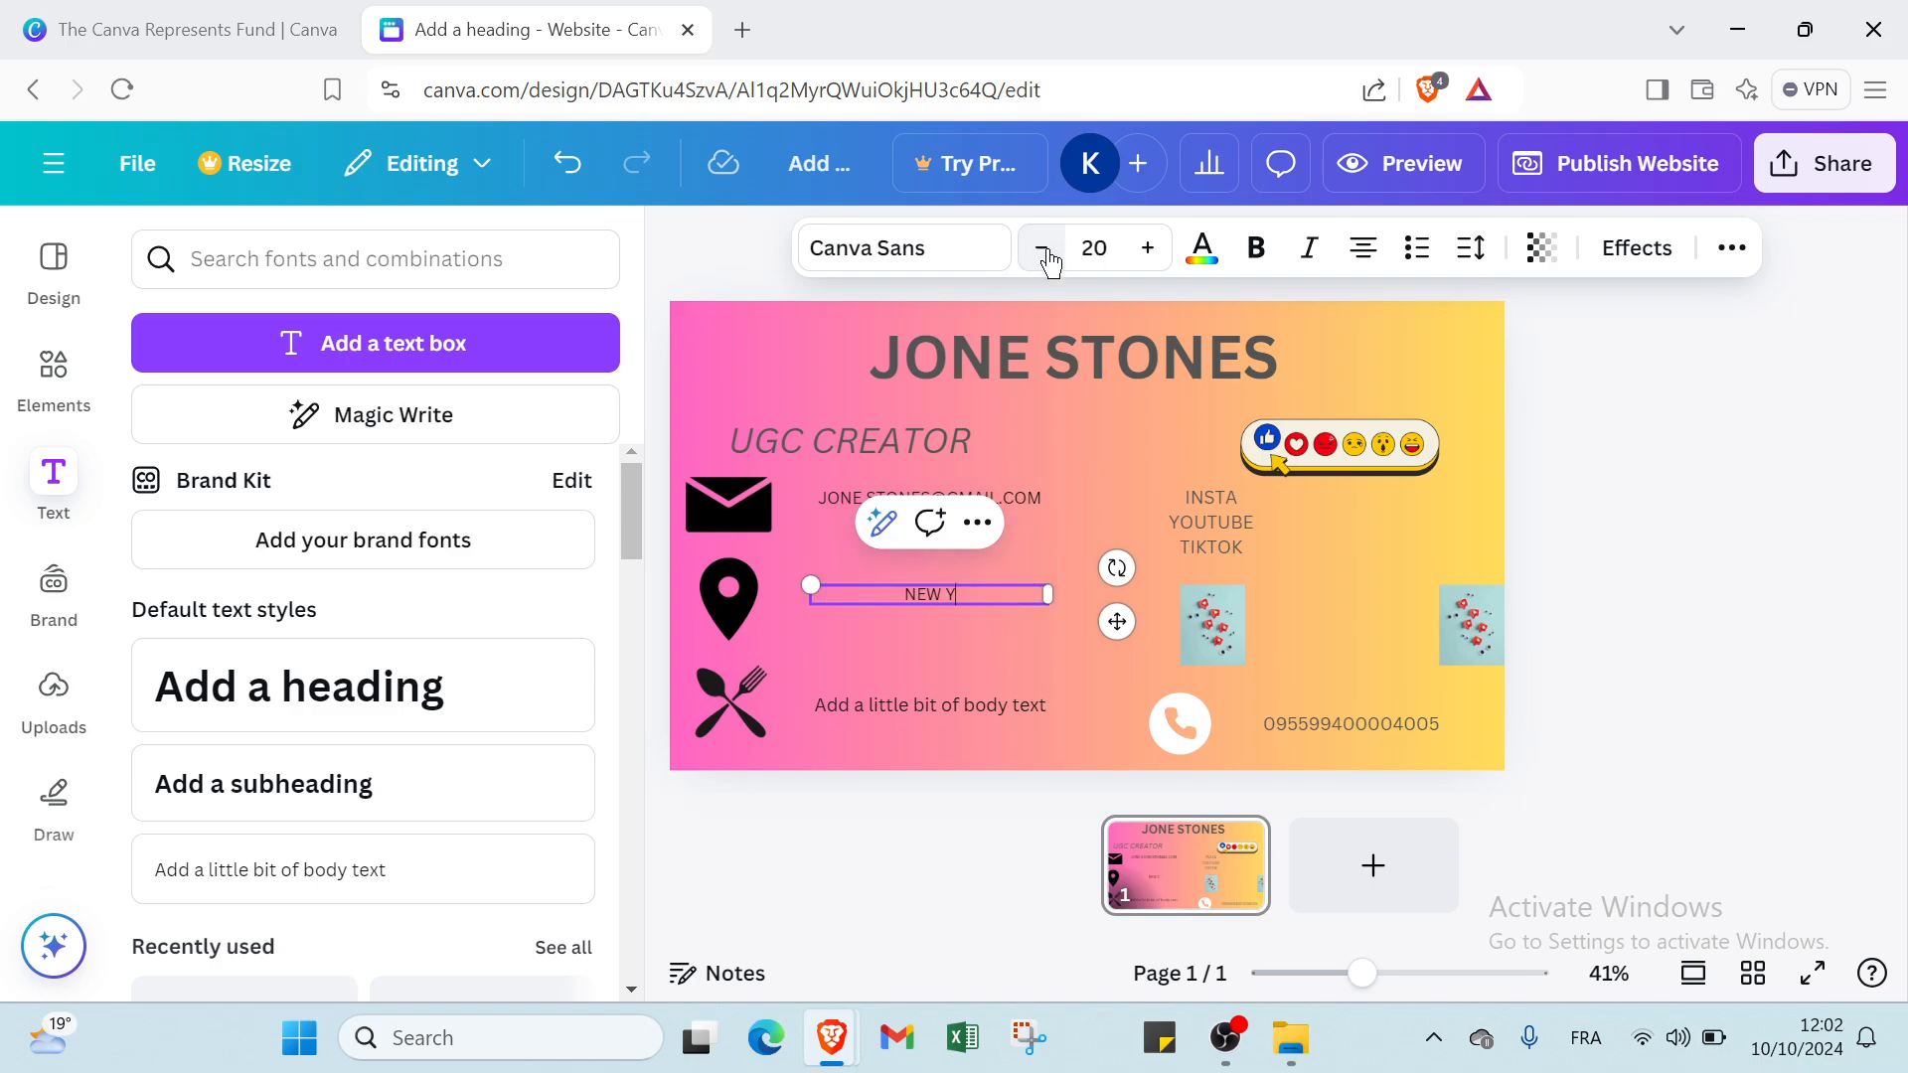
{"action": "type", "text": "ORK CITY AND STREET"}
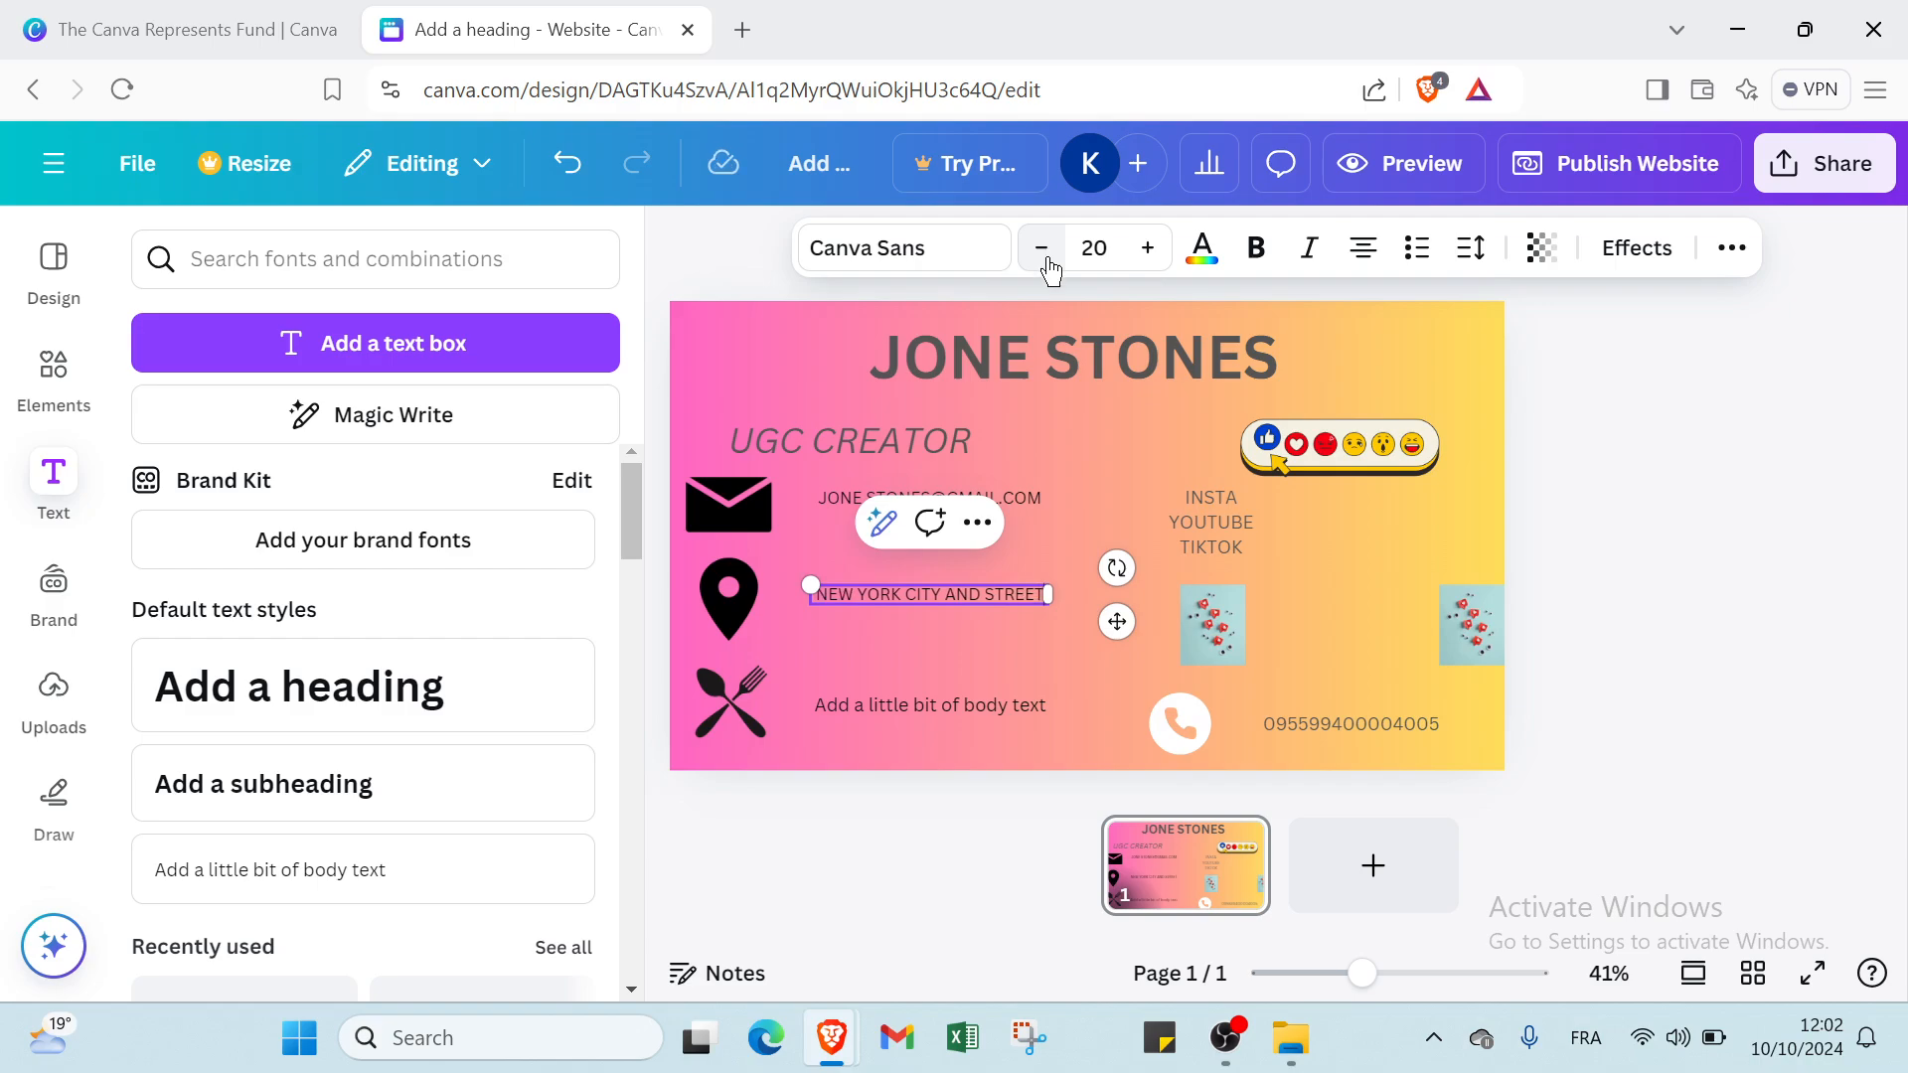
Set the text beside the spoon-and-fork icon to font size 20 and replace it with "FAST FOOD NEW YORK".
{"action": "left_click", "coordinate": [915, 714]}
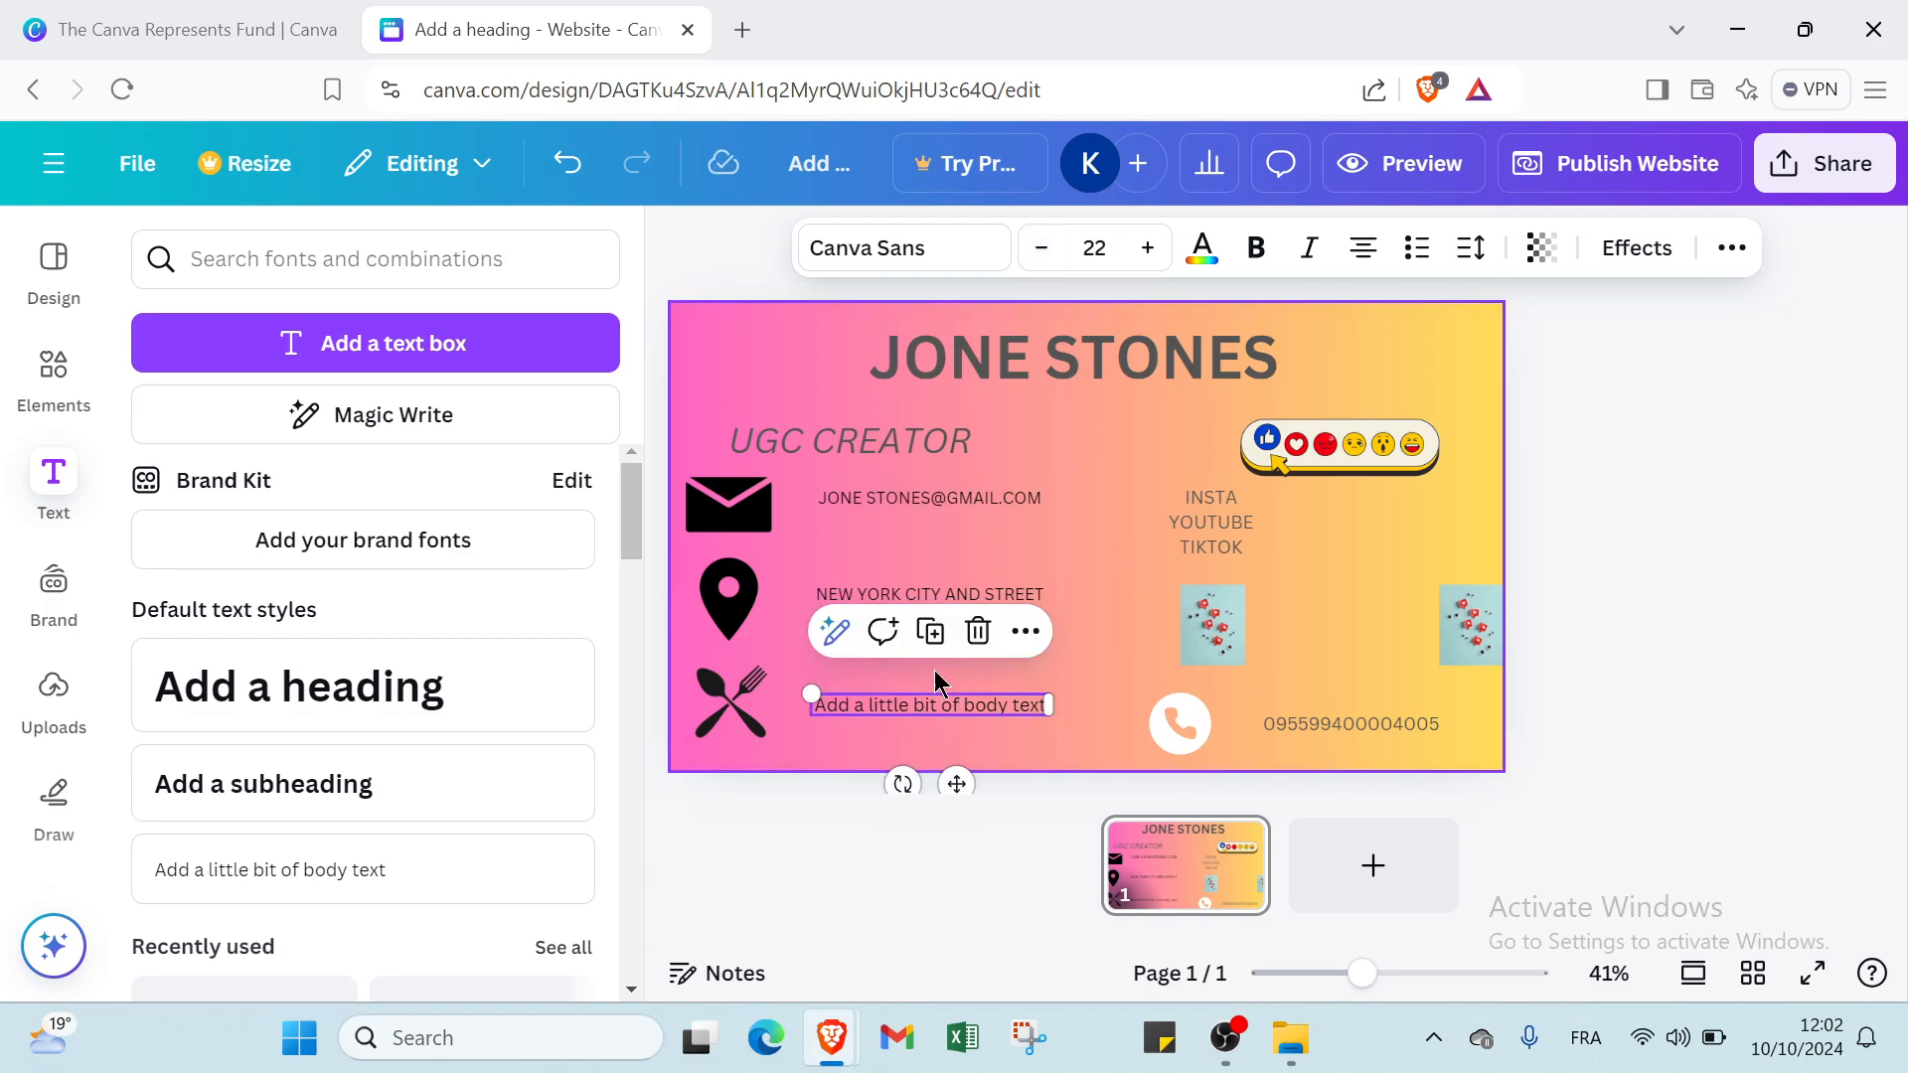
{"action": "left_click", "coordinate": [1057, 249]}
{"action": "left_click", "coordinate": [1042, 248]}
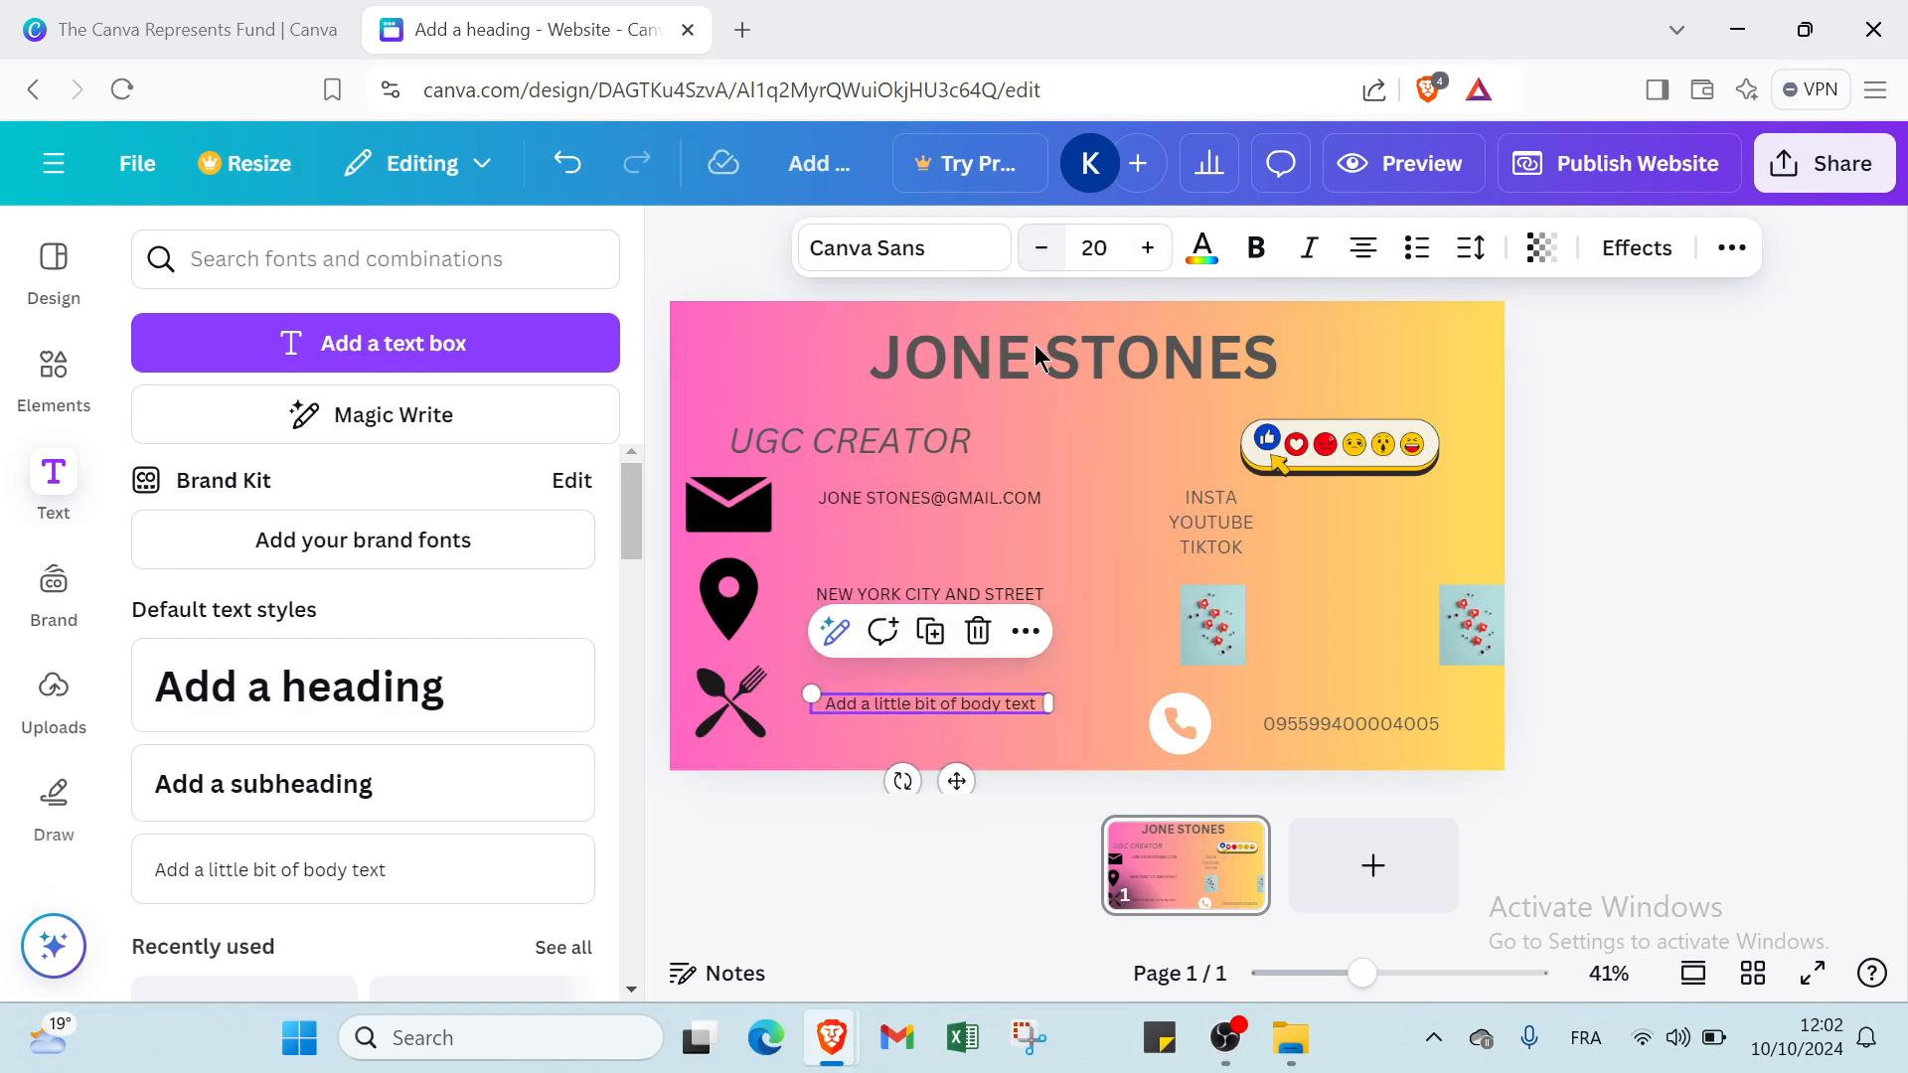
{"action": "left_click", "coordinate": [911, 708]}
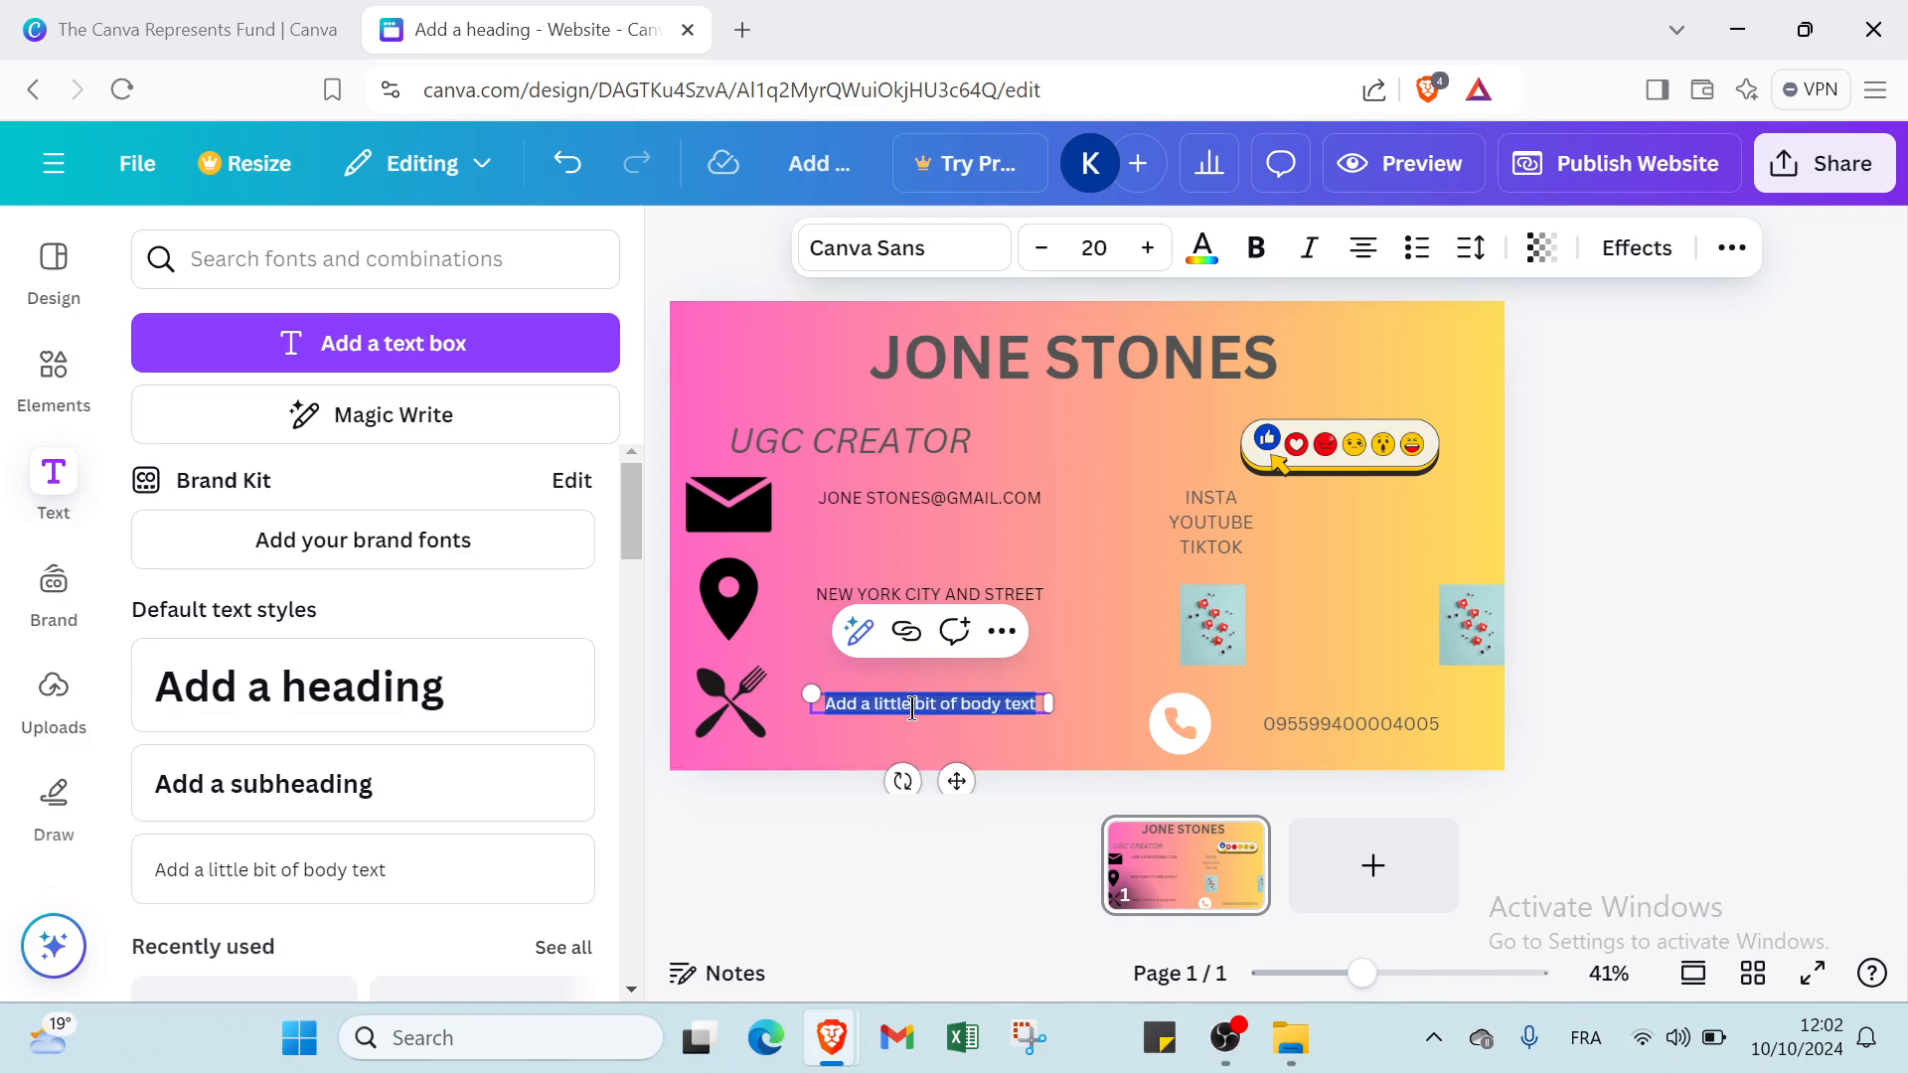
{"action": "type", "text": "F"}
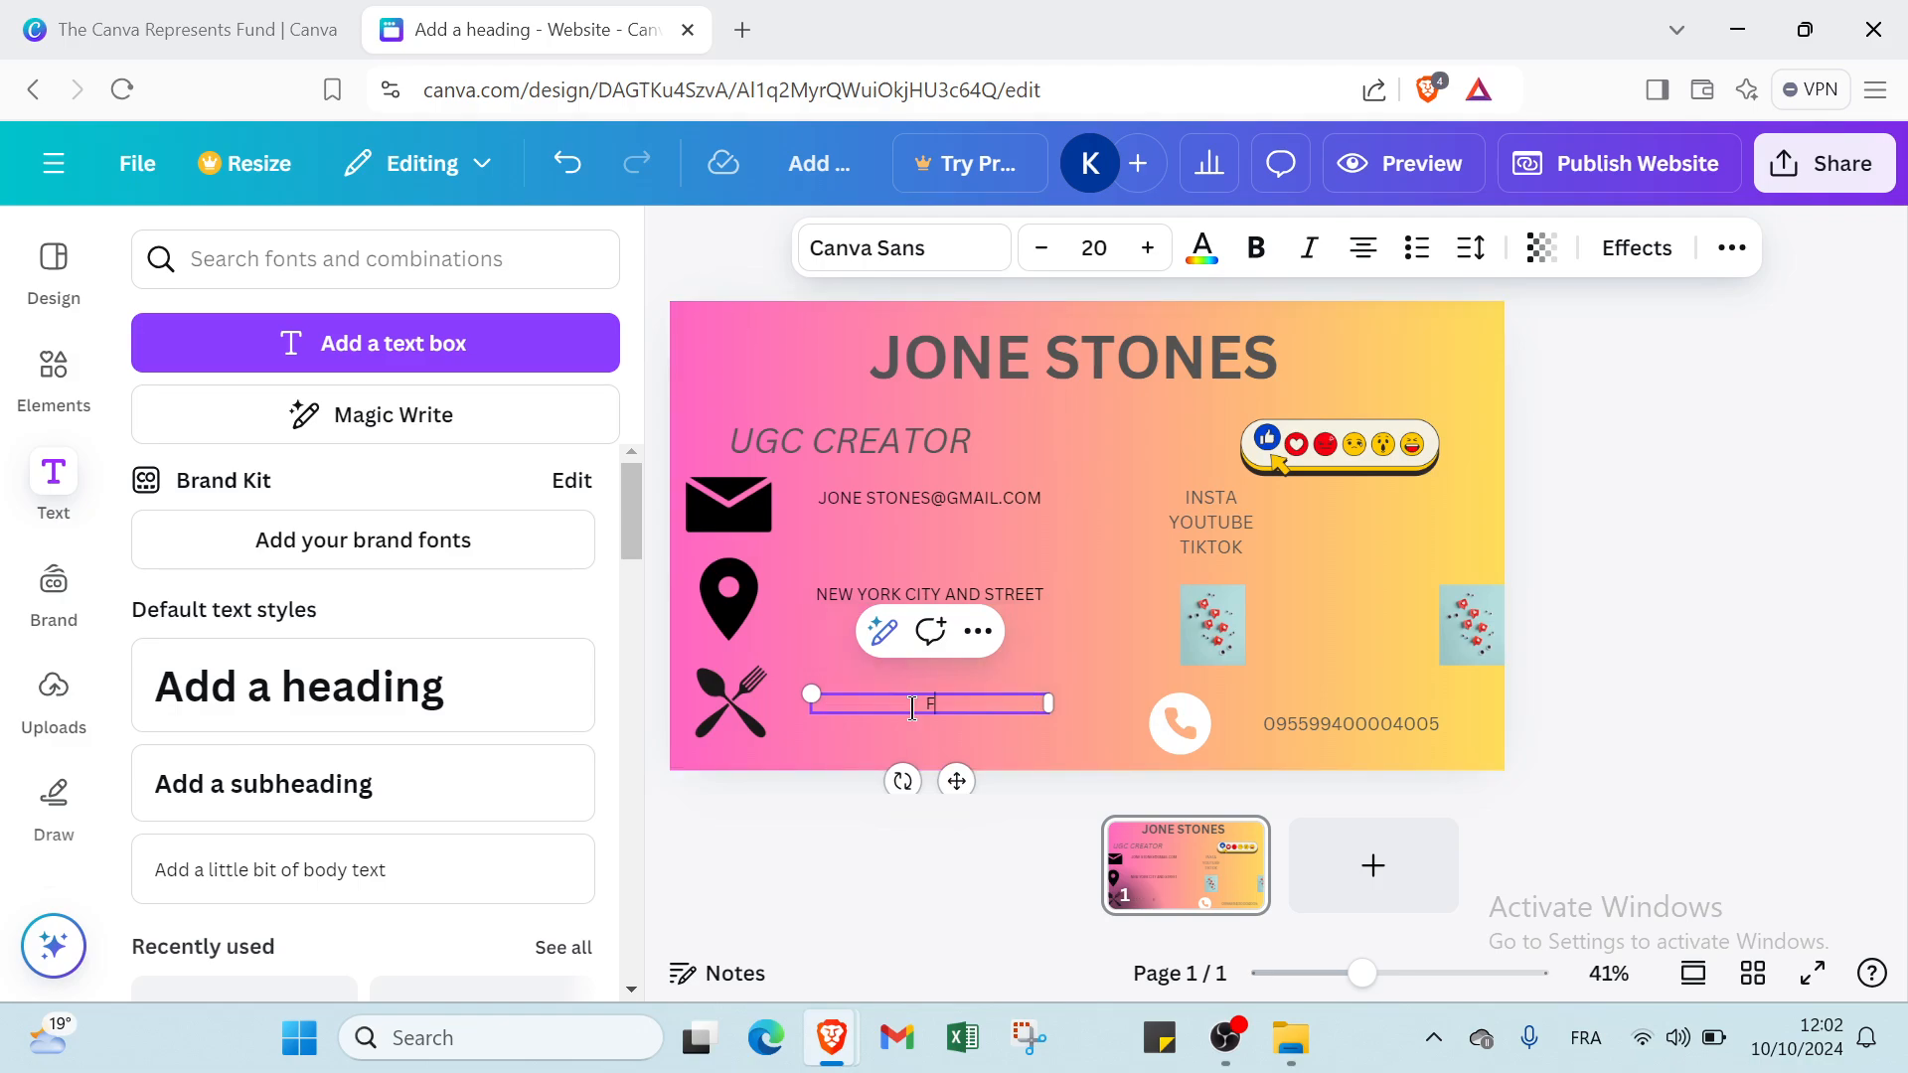
{"action": "type", "text": "AST FOOD NEW YORK"}
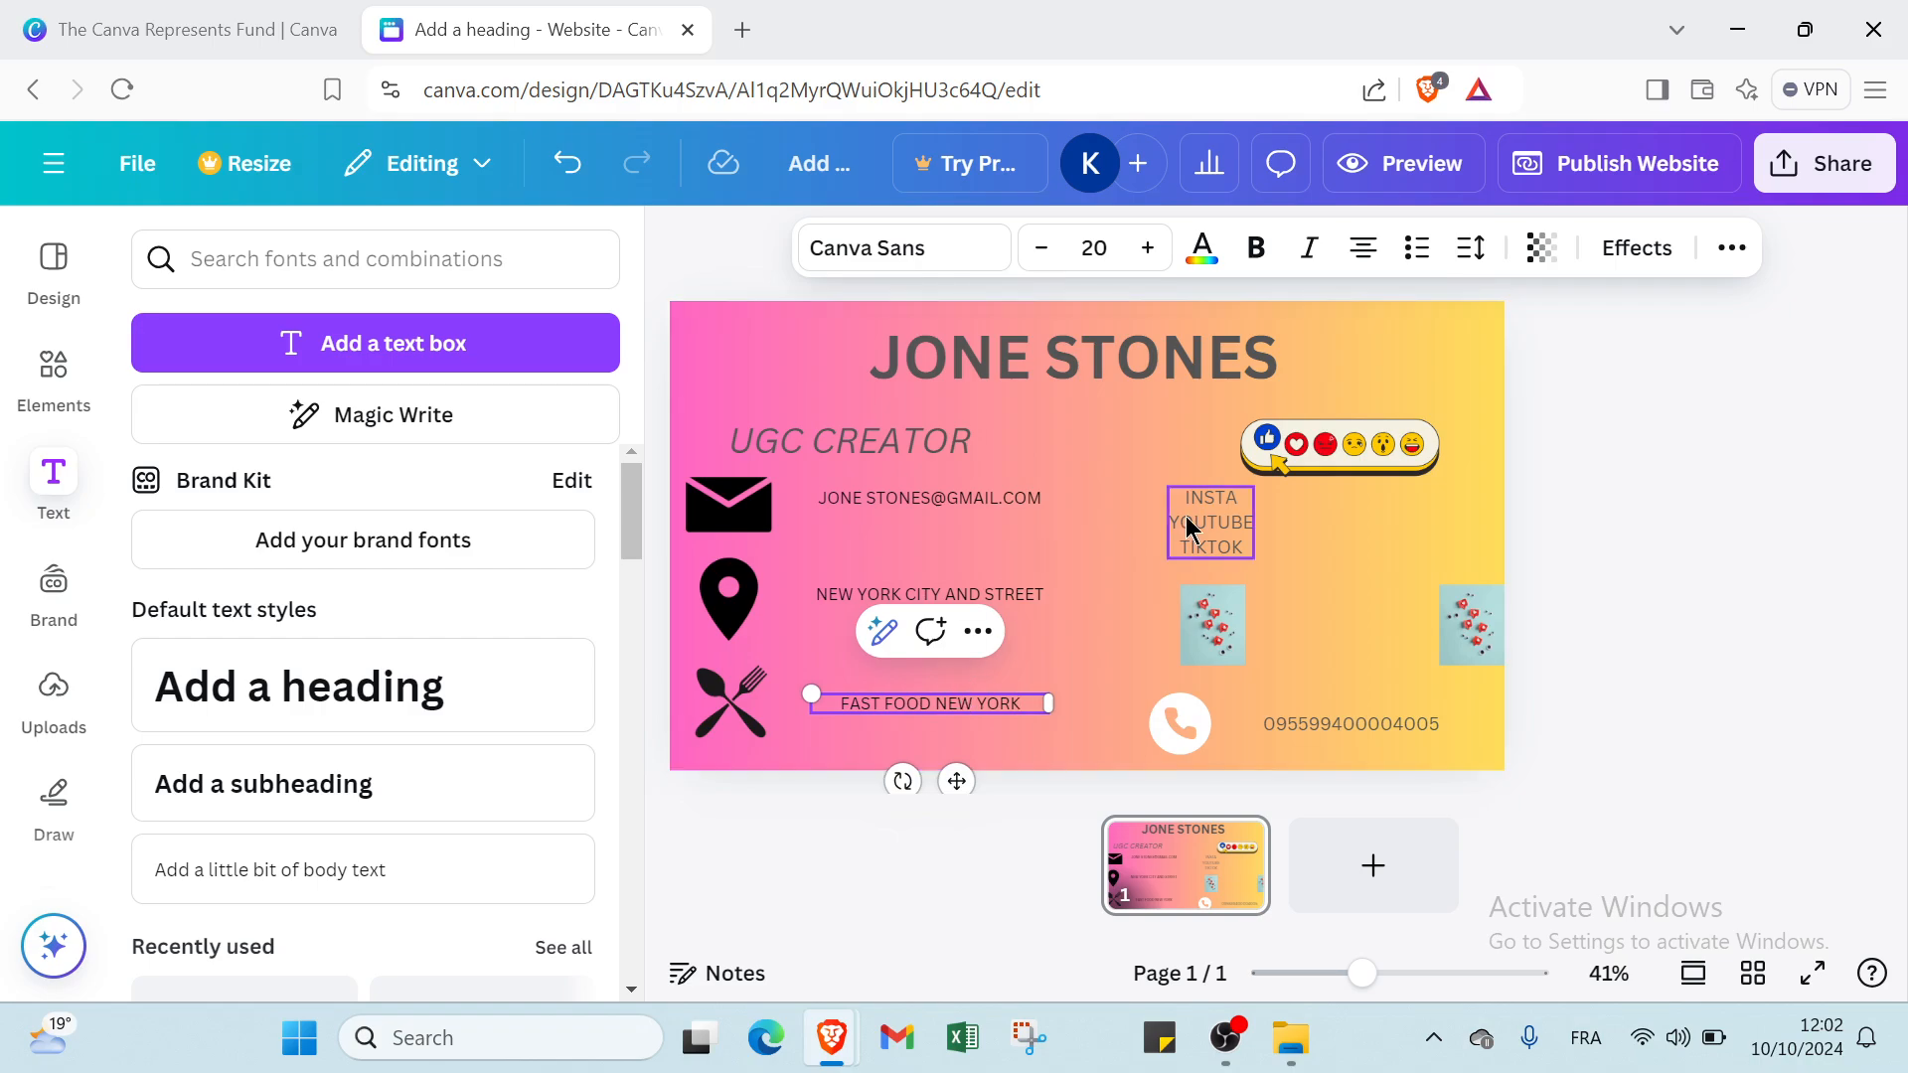
Nudge the INSTA, YOUTUBE, TIKTOK text block slightly down and left on the page, and deselect it.
{"action": "left_click_drag", "start_coordinate": [1210, 524], "coordinate": [1203, 533]}
{"action": "left_click", "coordinate": [1100, 533]}
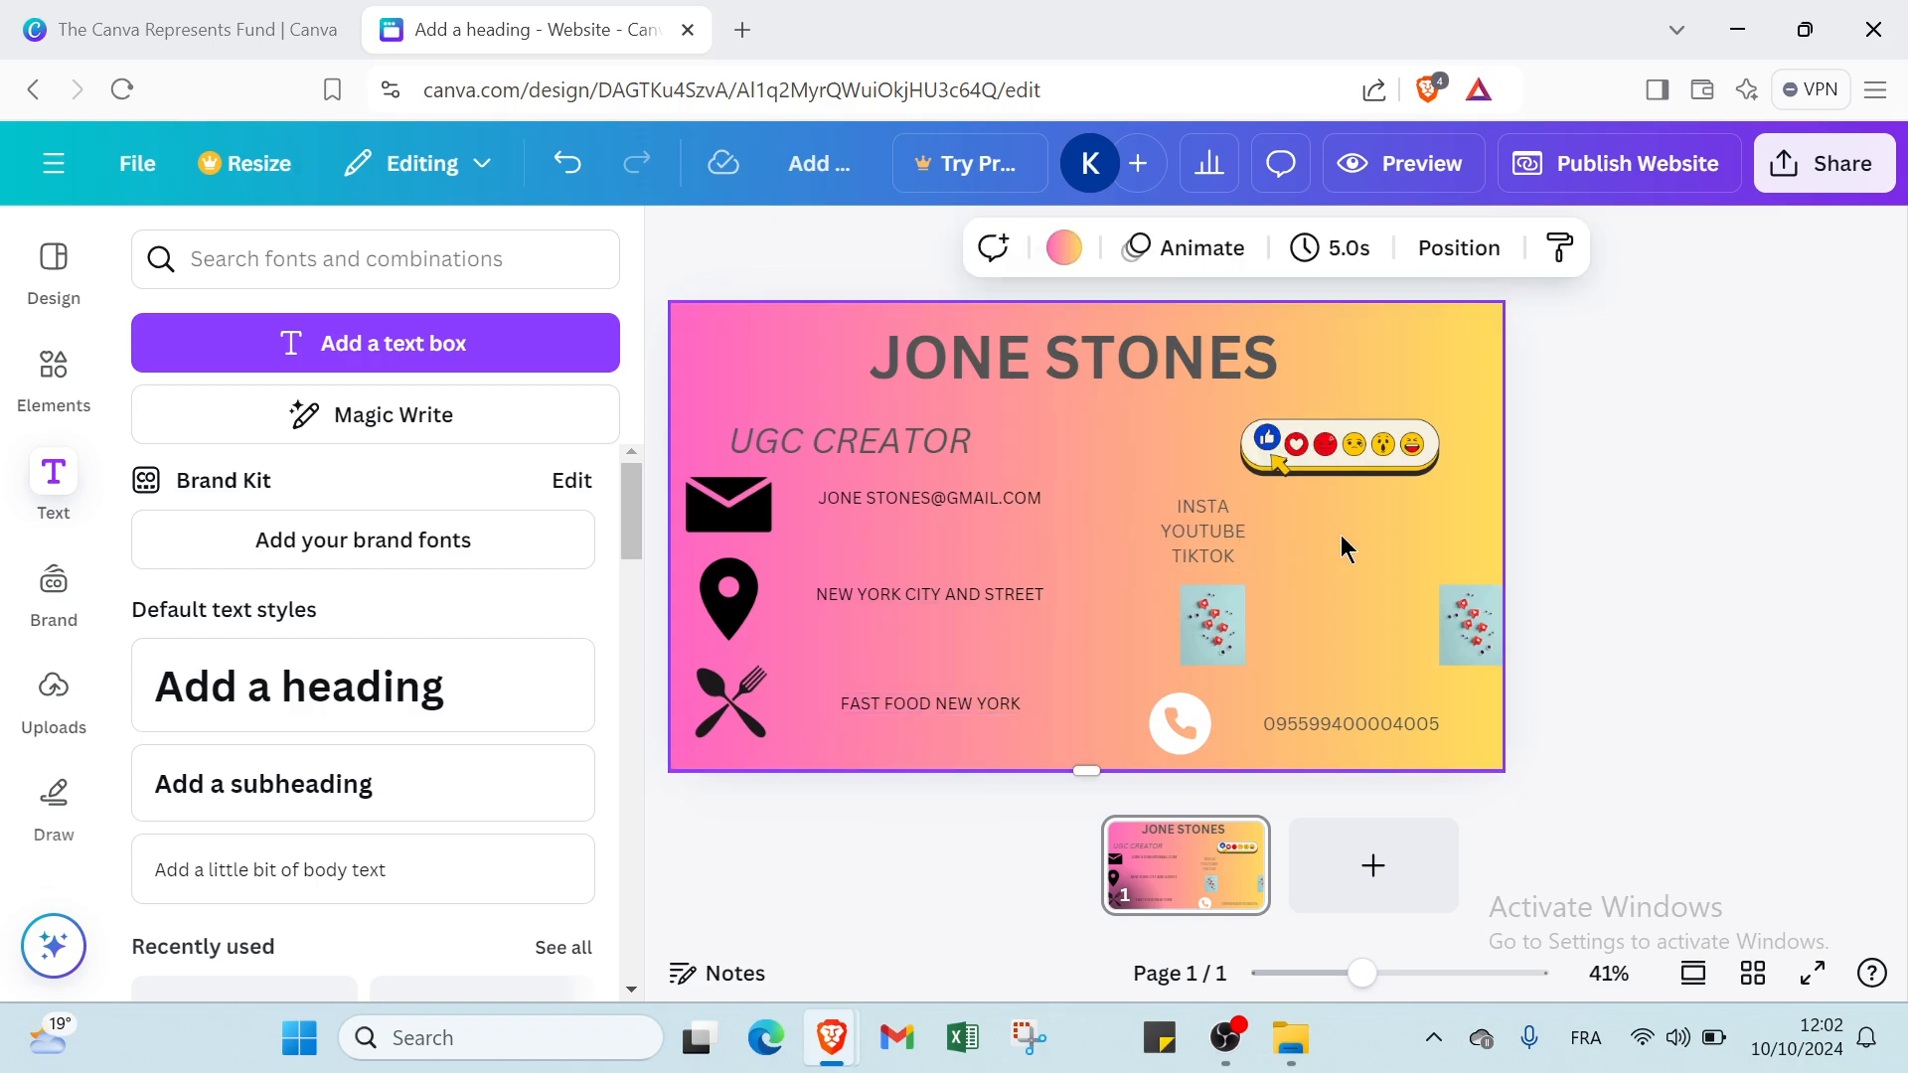
{"action": "left_click", "coordinate": [1625, 492]}
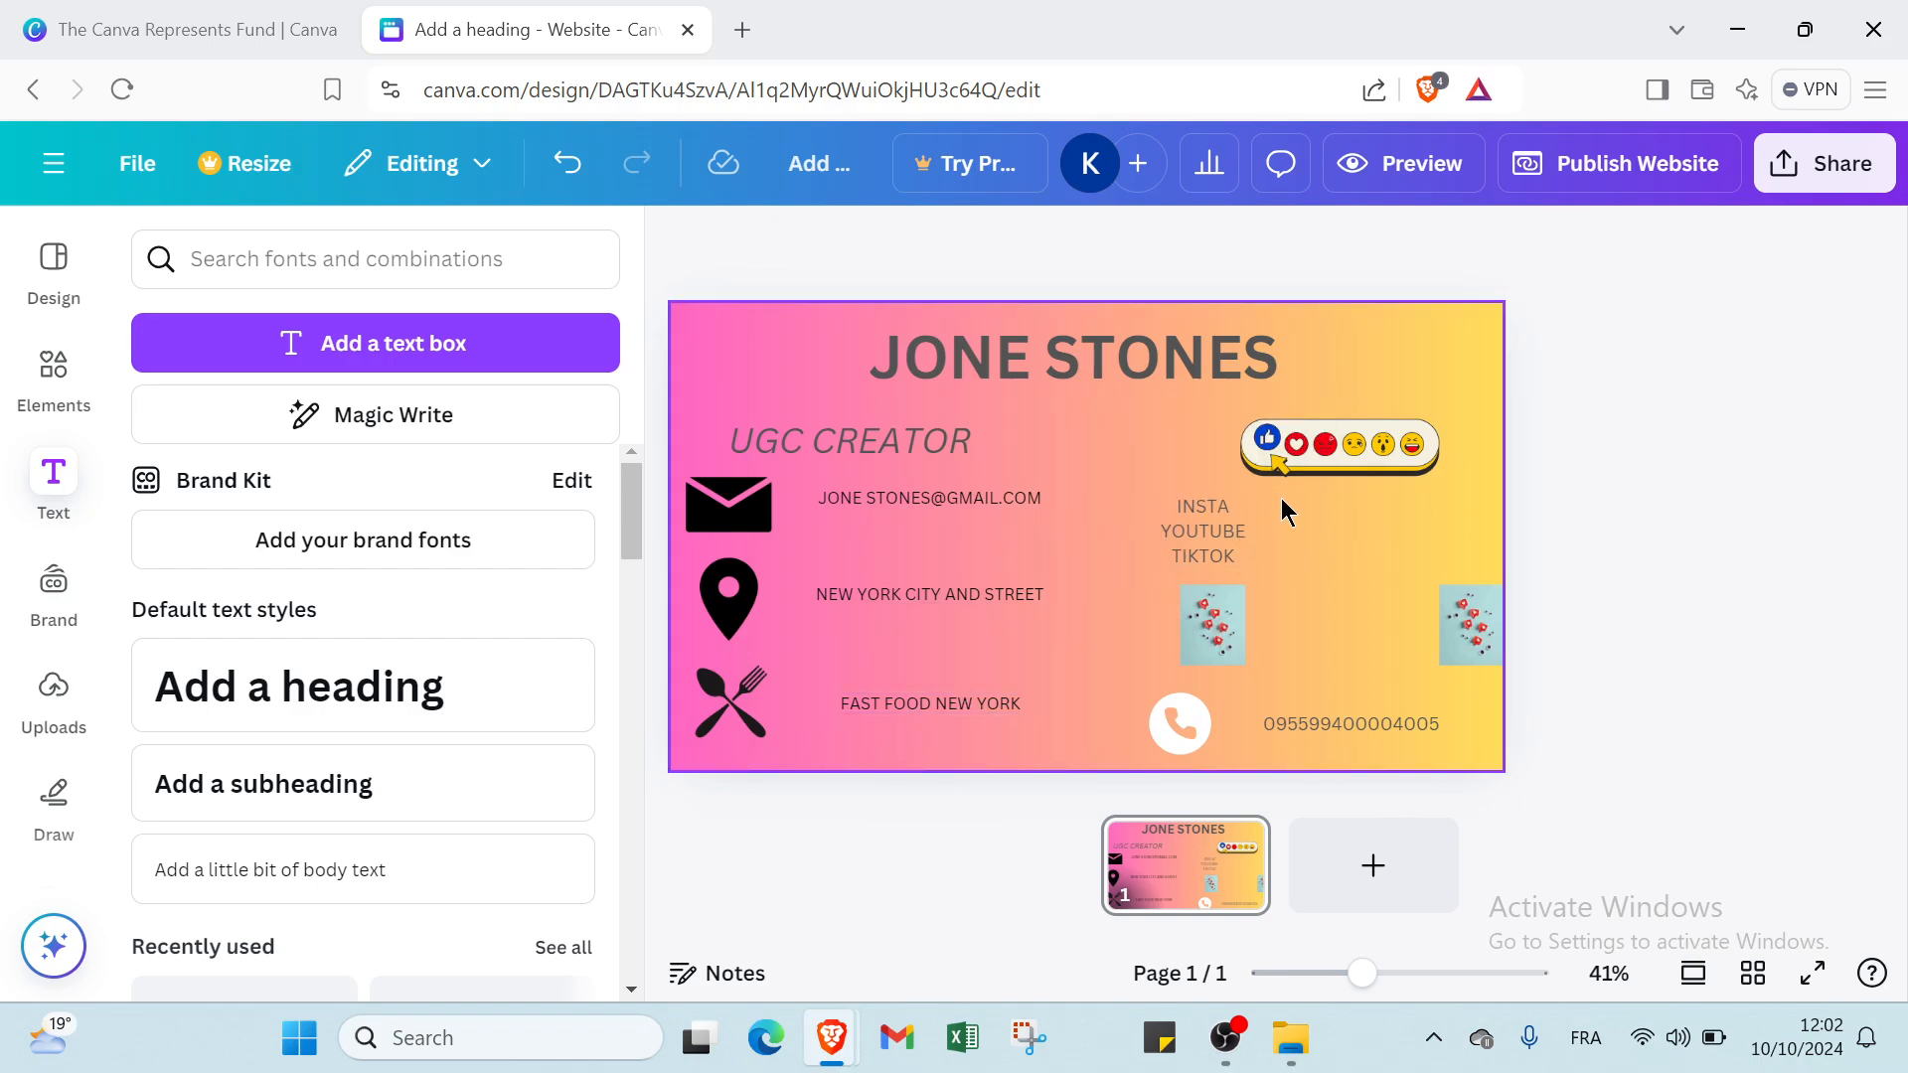
{"action": "left_click", "coordinate": [1302, 512]}
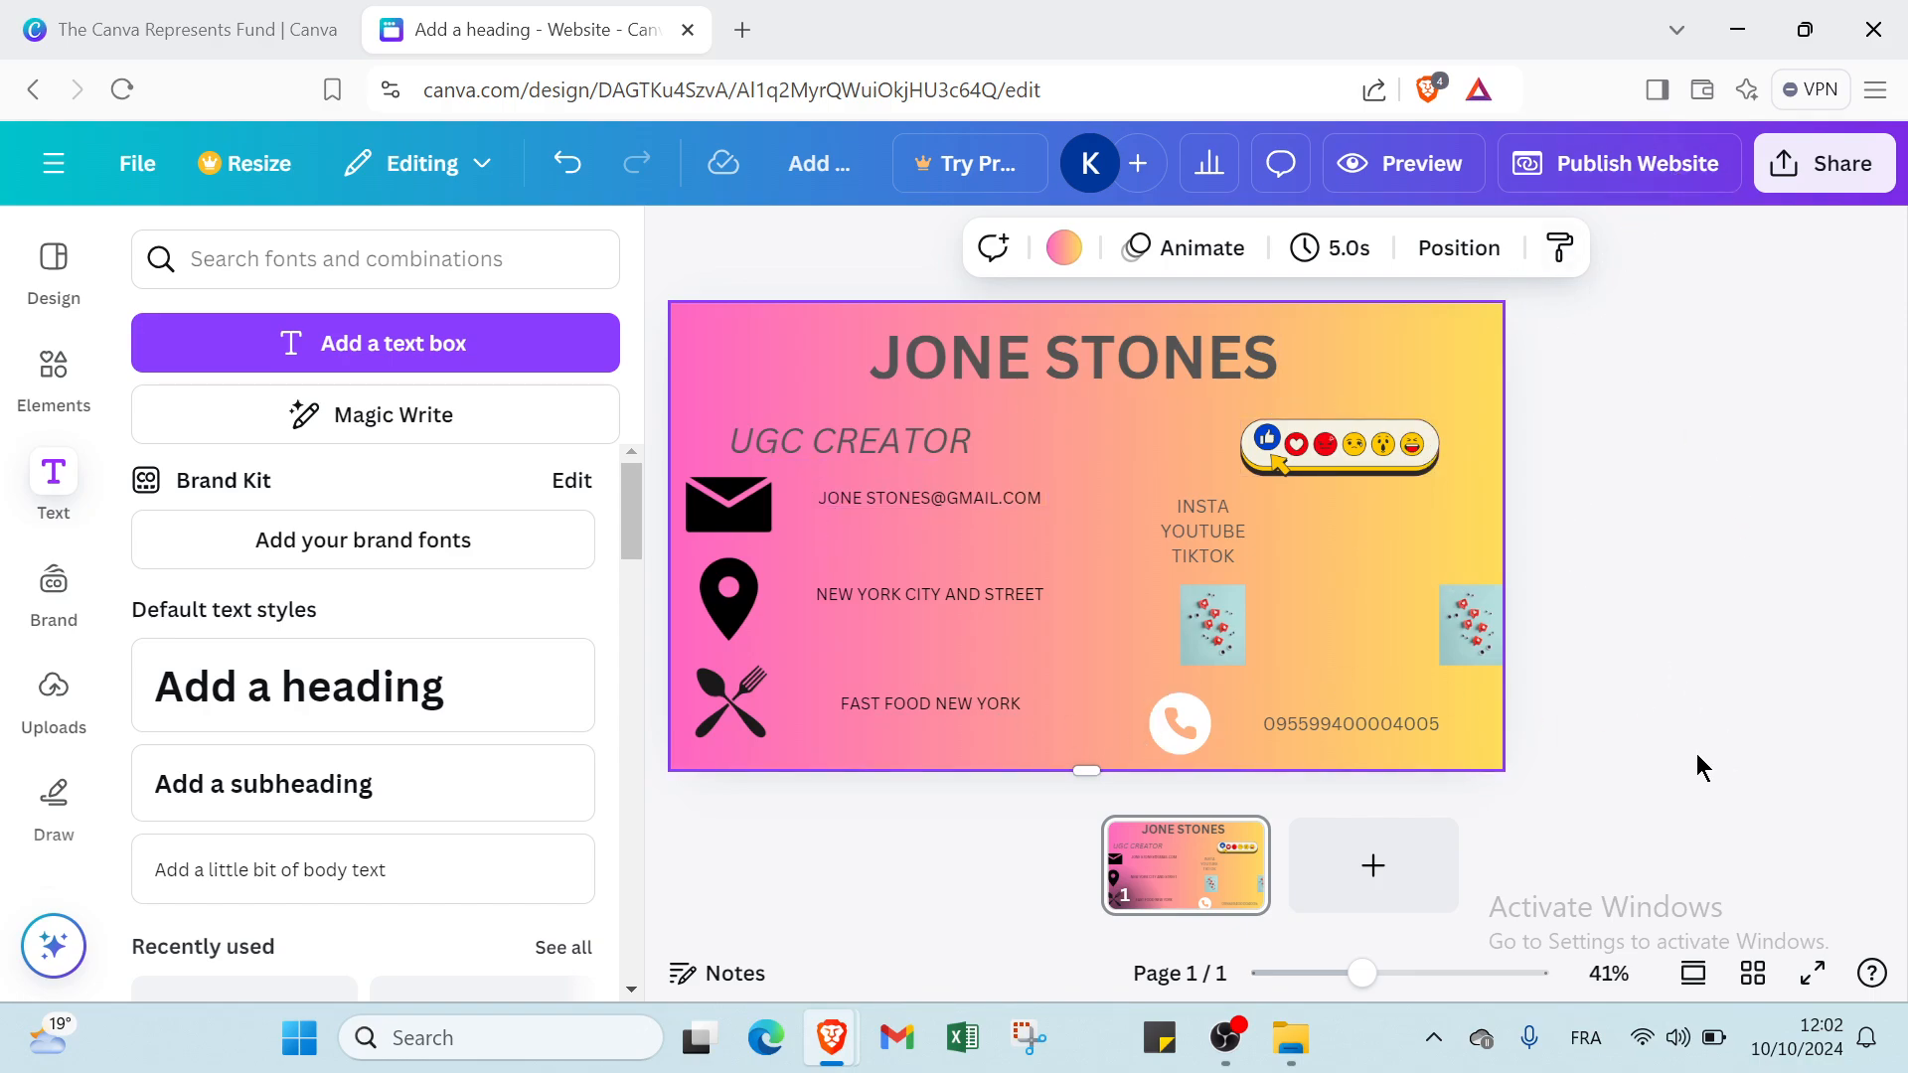
Leave the design for the Canva home page, switch to The Canva Represents Fund page and close the home page's browser tab.
{"action": "left_click", "coordinate": [46, 176]}
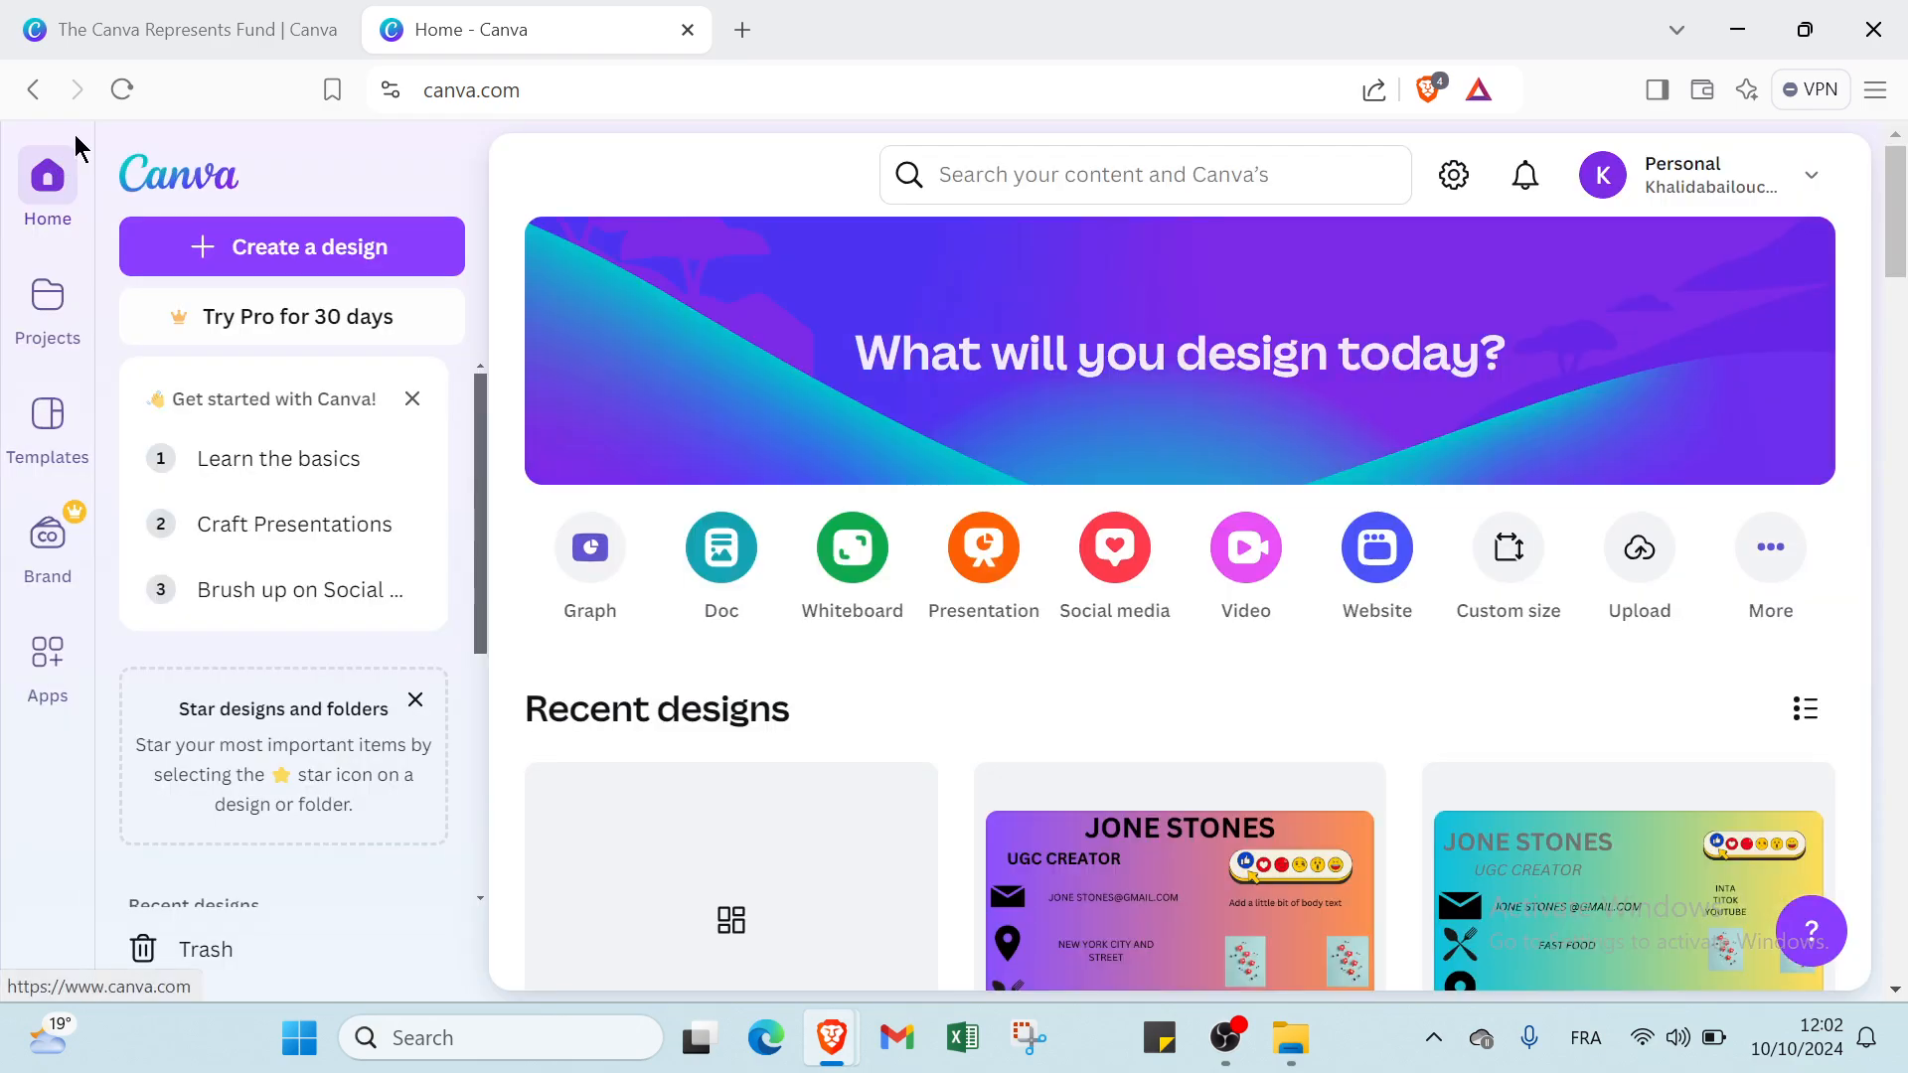
{"action": "left_click", "coordinate": [158, 37]}
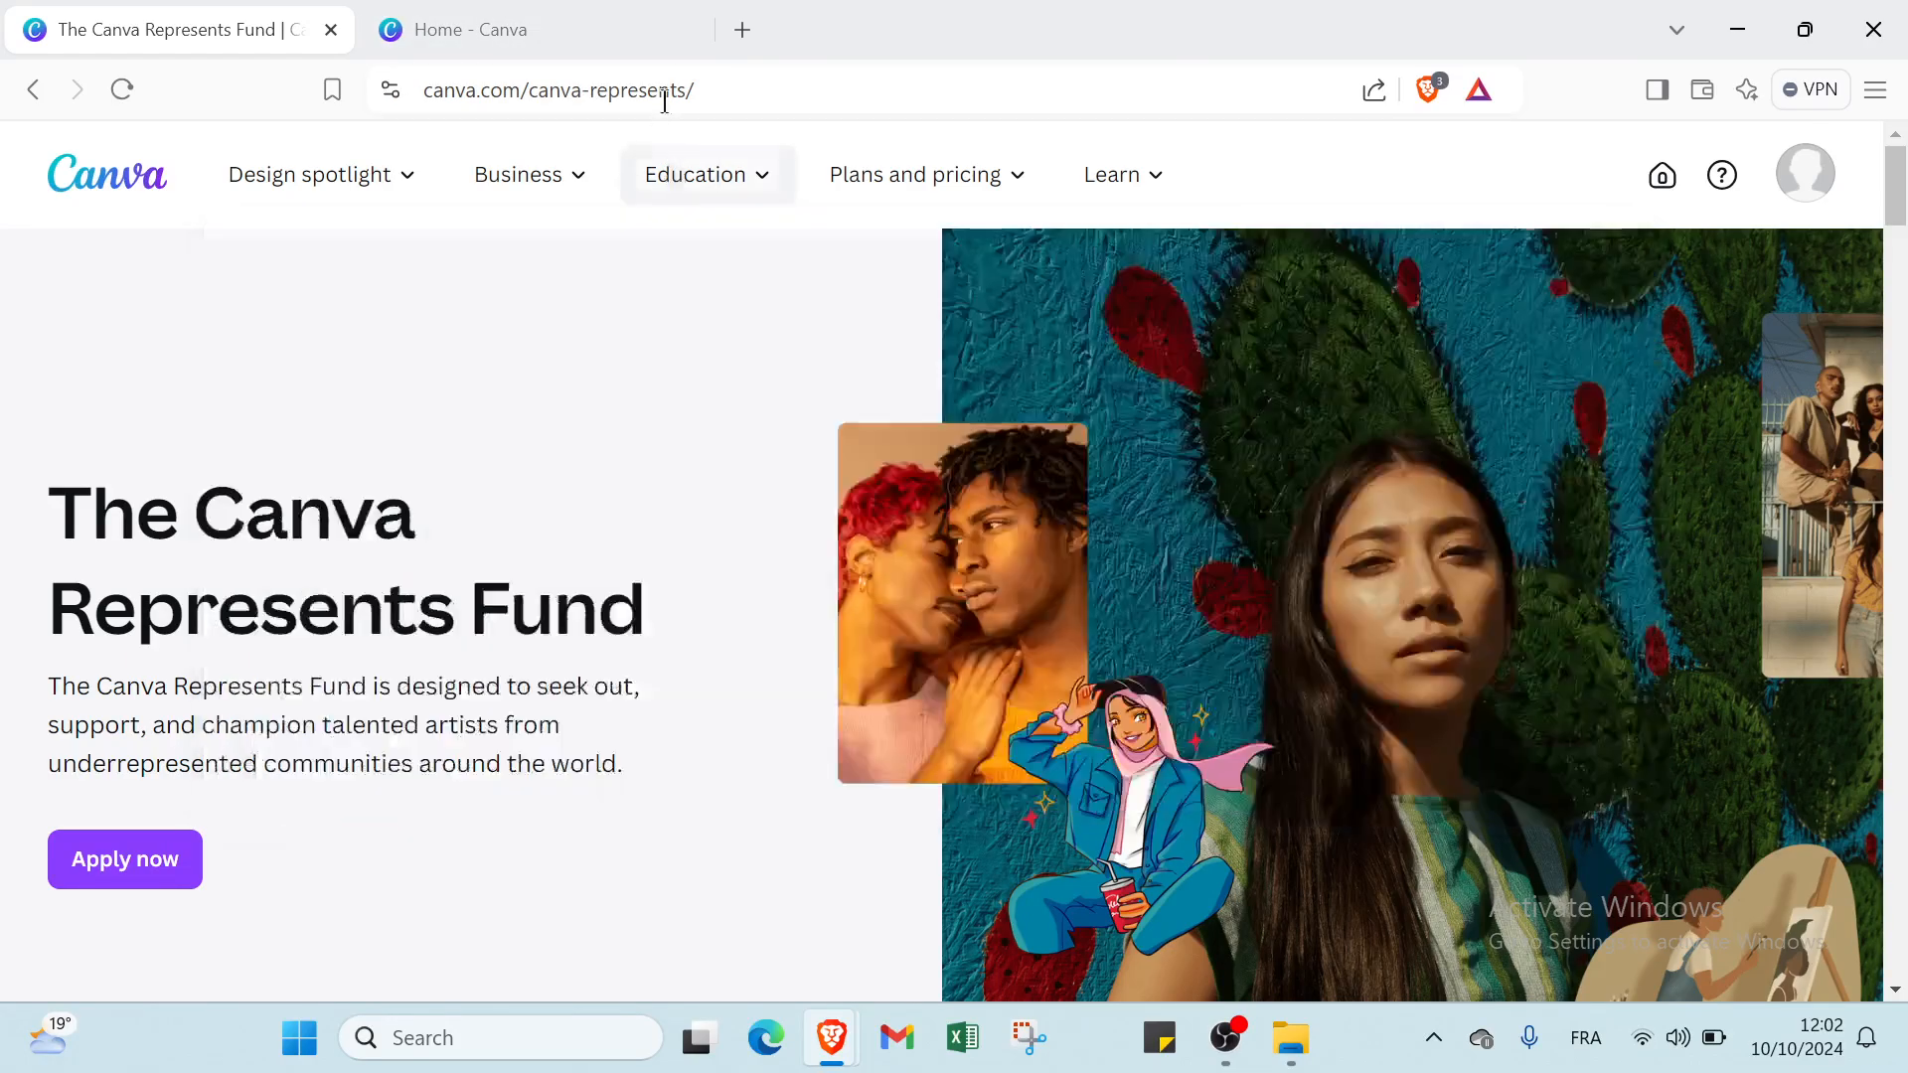
{"action": "left_click", "coordinate": [687, 29]}
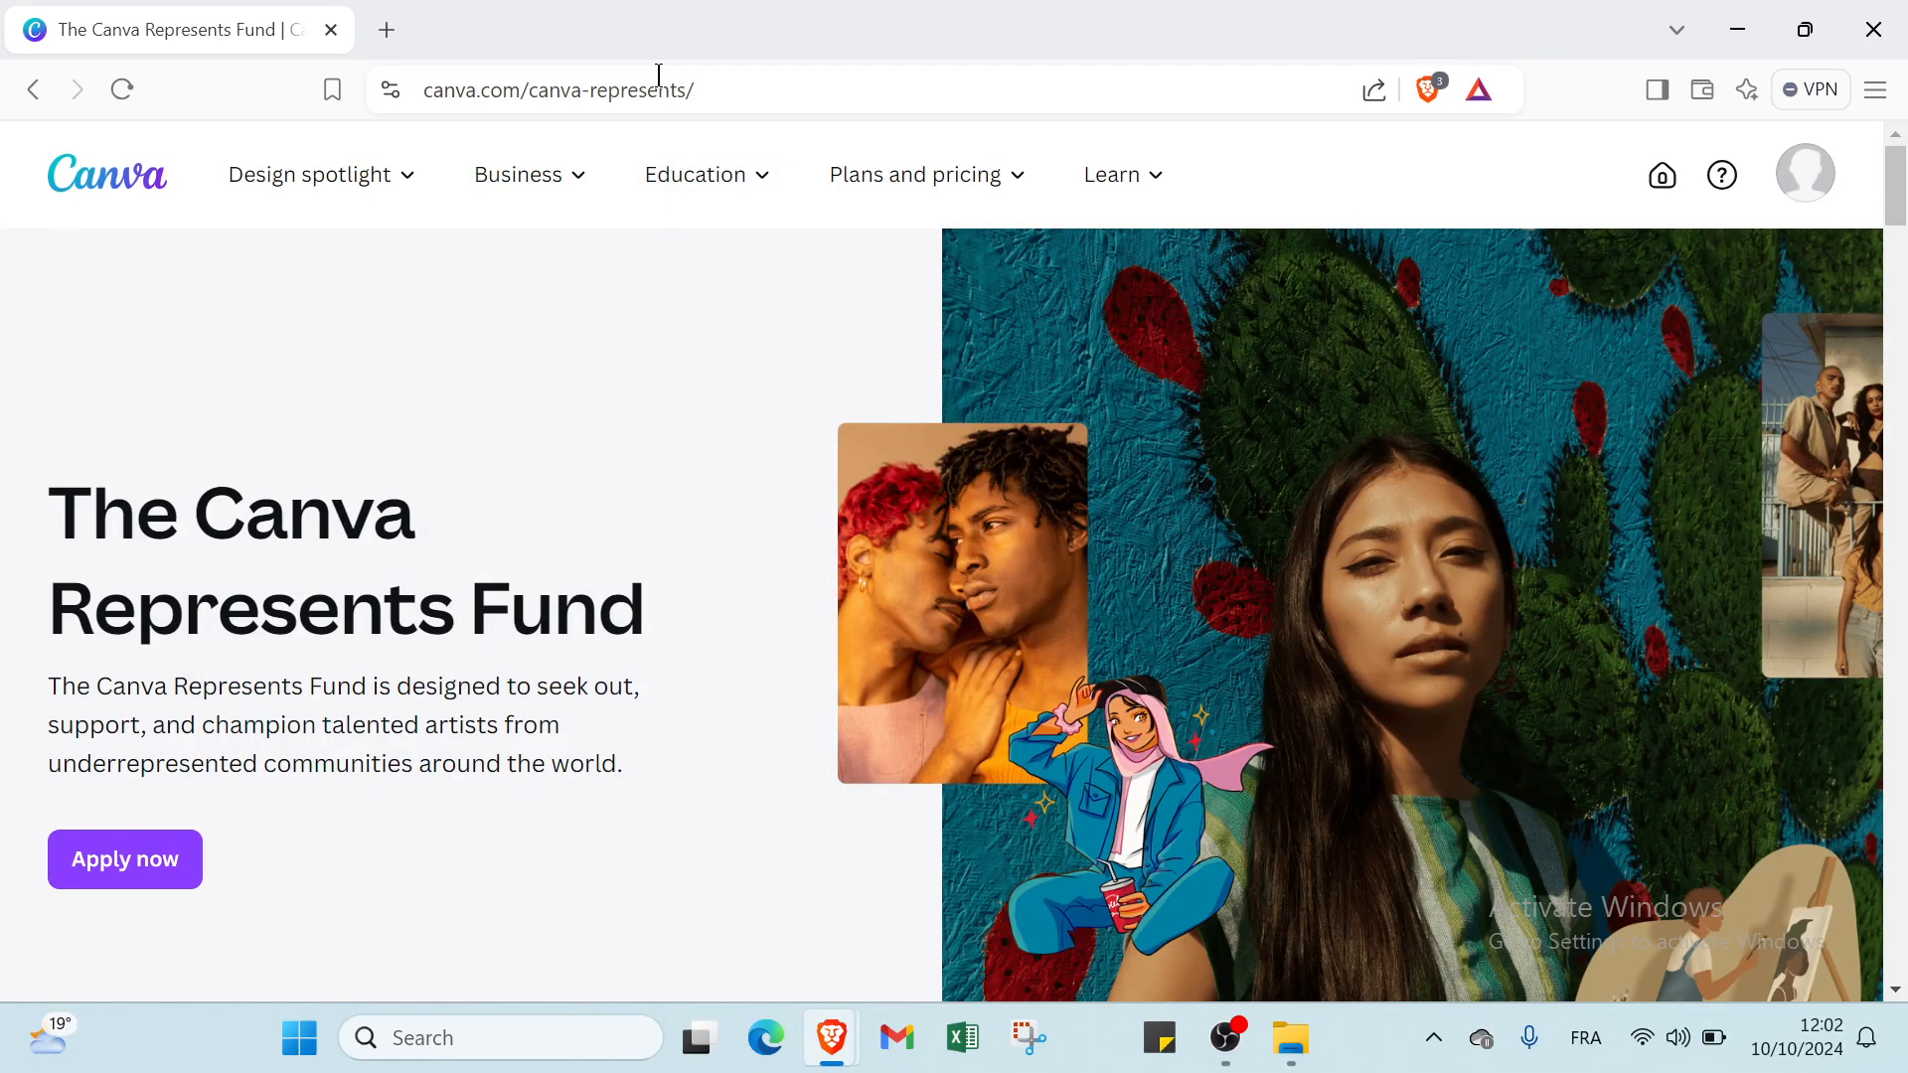